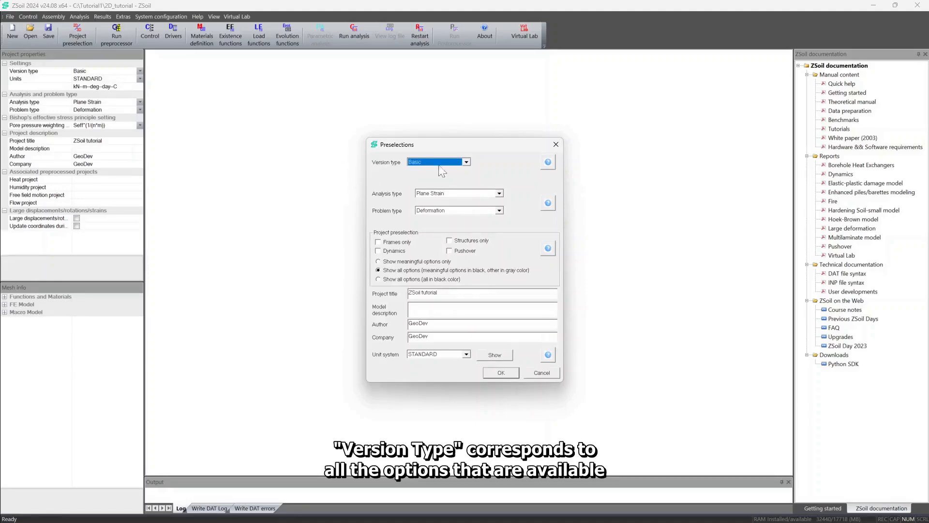
# - Set the project preselections to version type Basic, analysis type Plane Strain and problem type Deformation + Flow
pyautogui.click(466, 162)
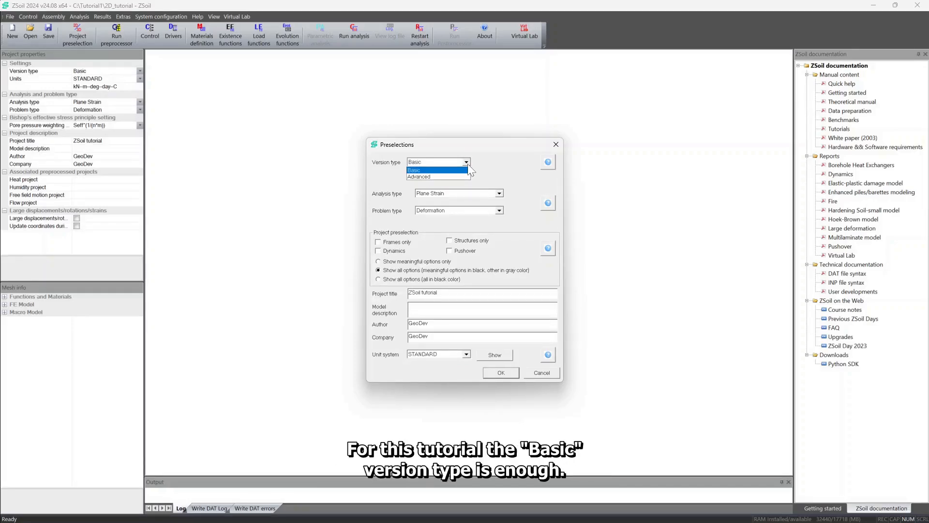
pyautogui.click(413, 170)
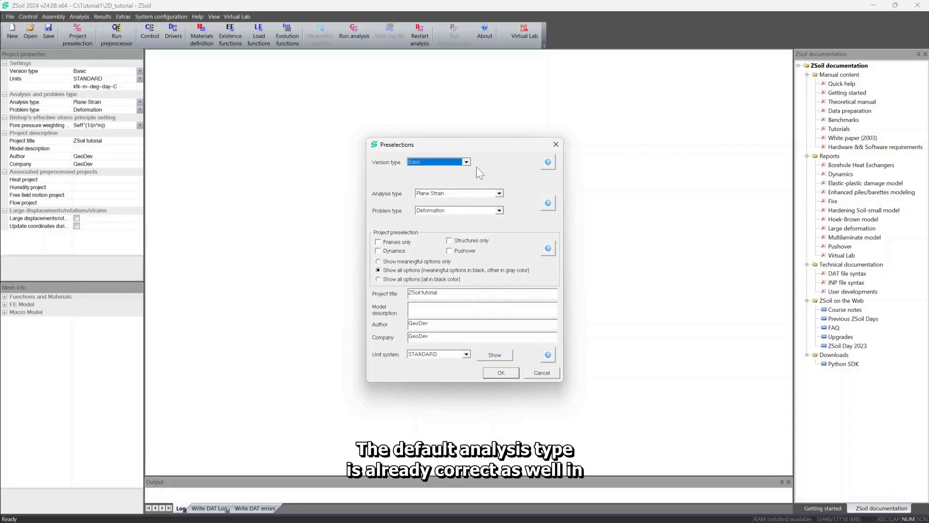
pyautogui.click(499, 193)
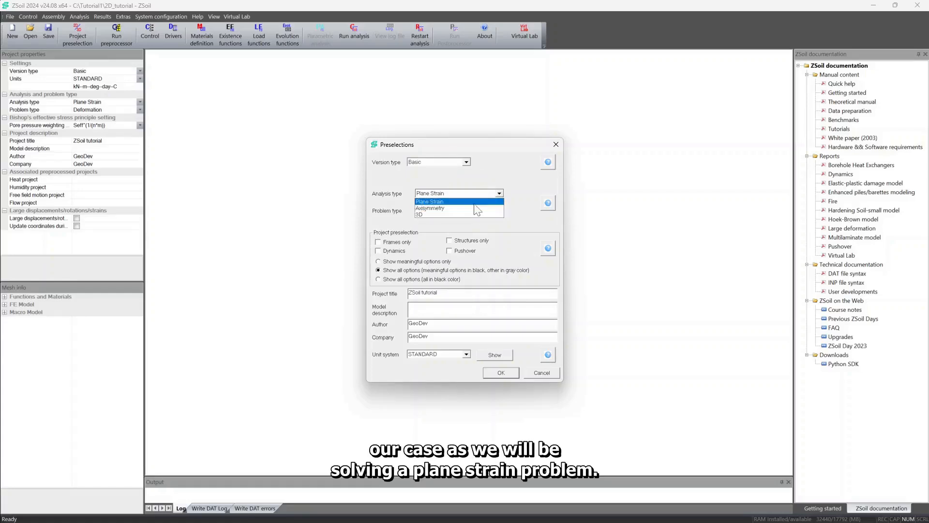
pyautogui.click(443, 202)
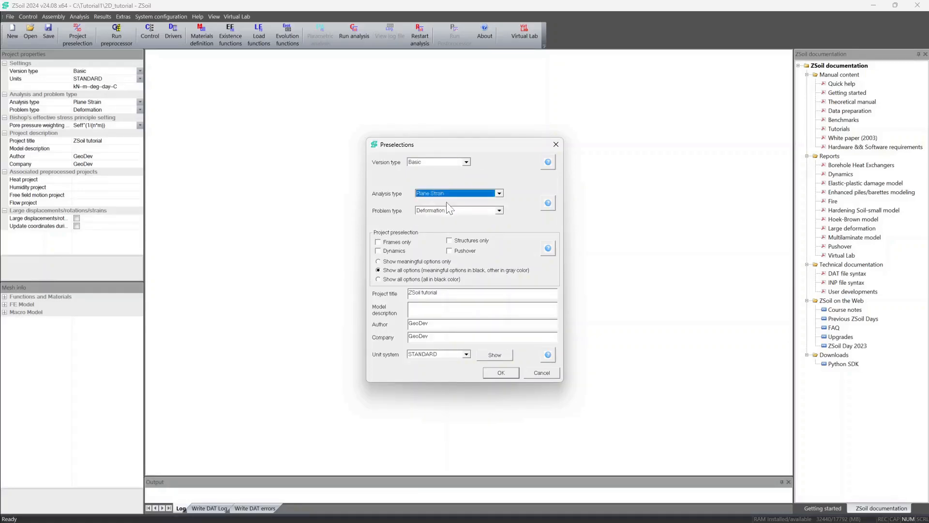
pyautogui.click(498, 213)
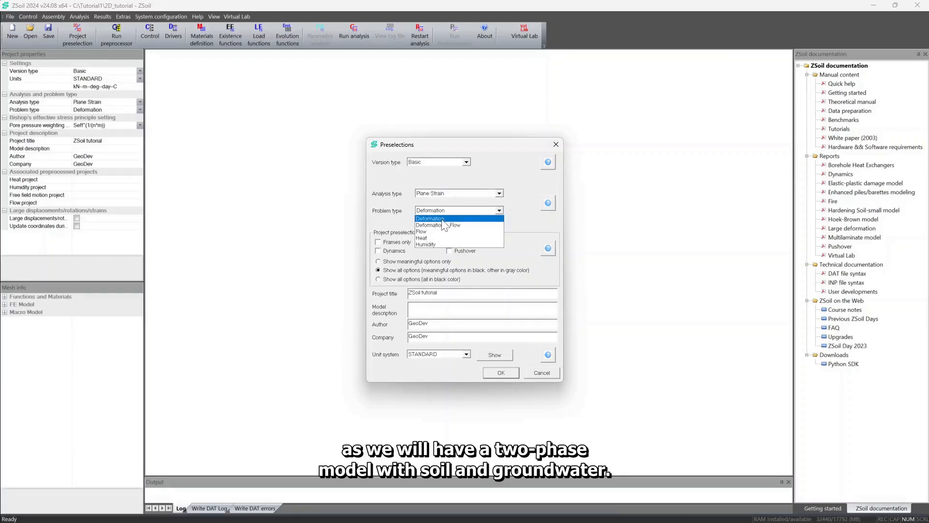
pyautogui.click(474, 225)
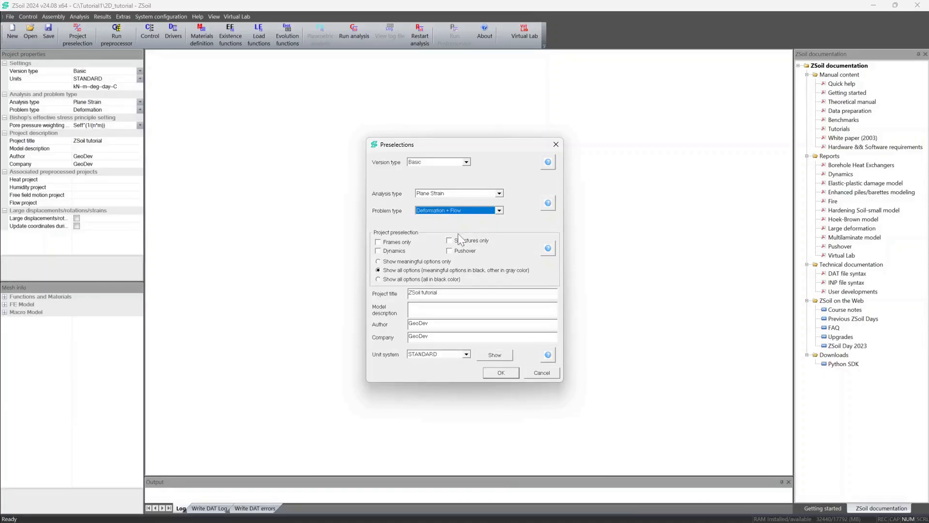
# - Review the project title, author and STANDARD unit system definitions, then accept the units and project preselections
pyautogui.moveTo(438, 292); pyautogui.dragTo(407, 293)
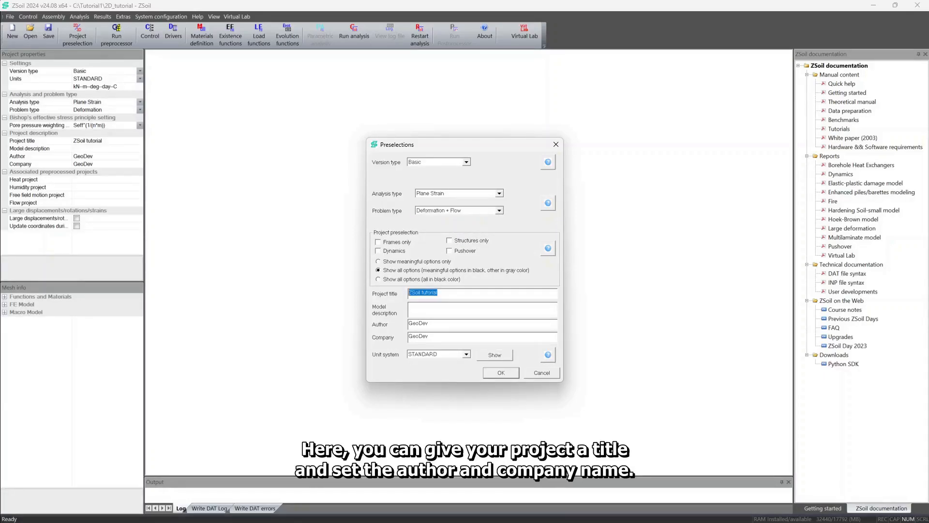
pyautogui.click(428, 323)
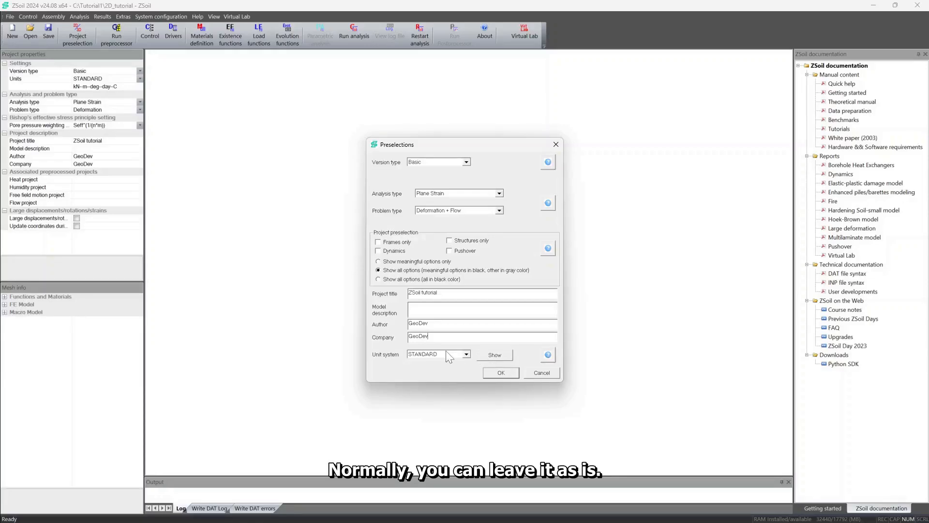
pyautogui.click(444, 354)
pyautogui.click(494, 355)
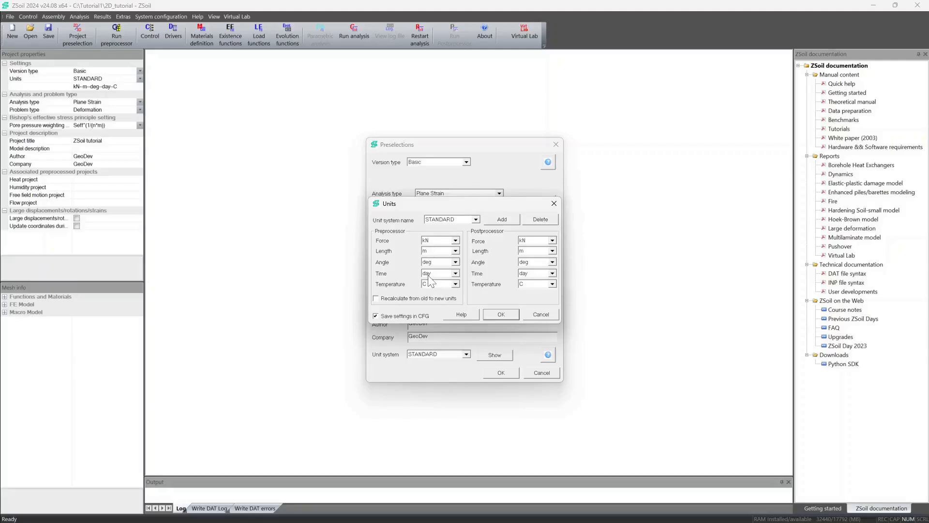
pyautogui.click(500, 314)
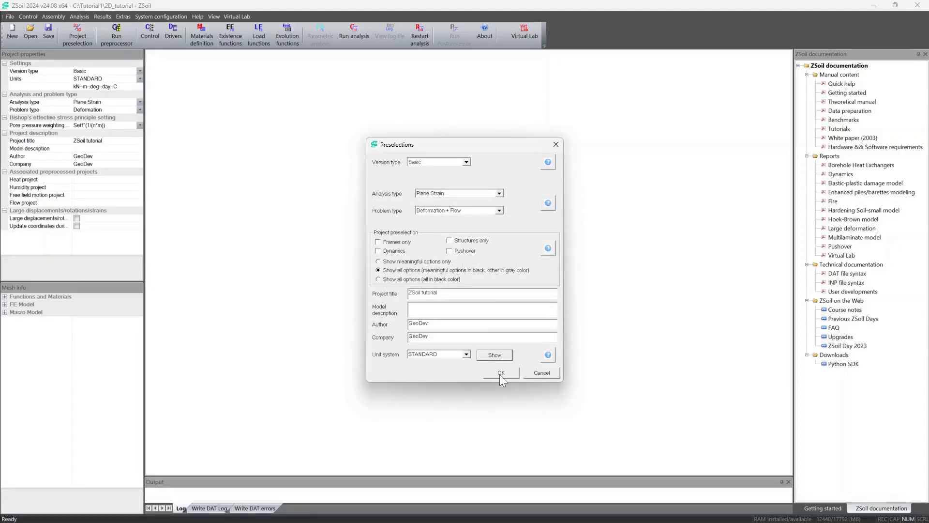
pyautogui.click(501, 373)
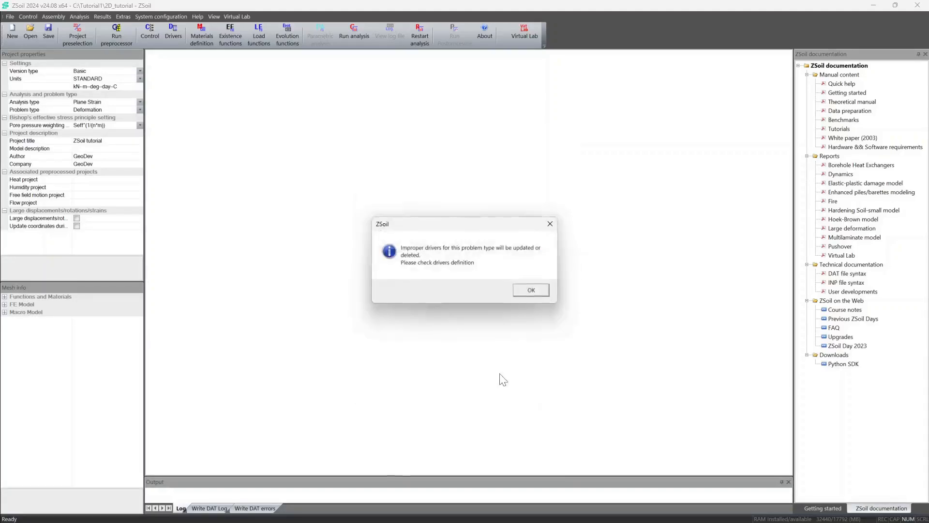
pyautogui.click(524, 290)
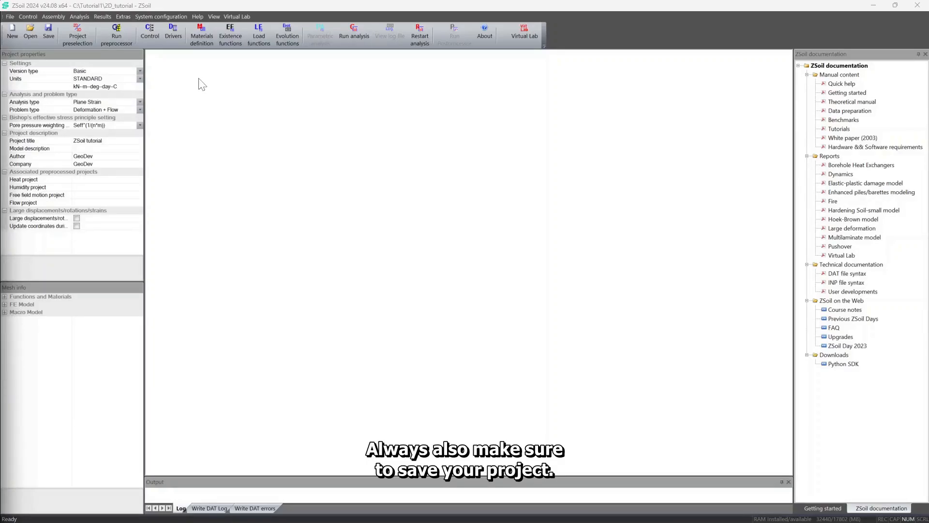
pyautogui.click(8, 17)
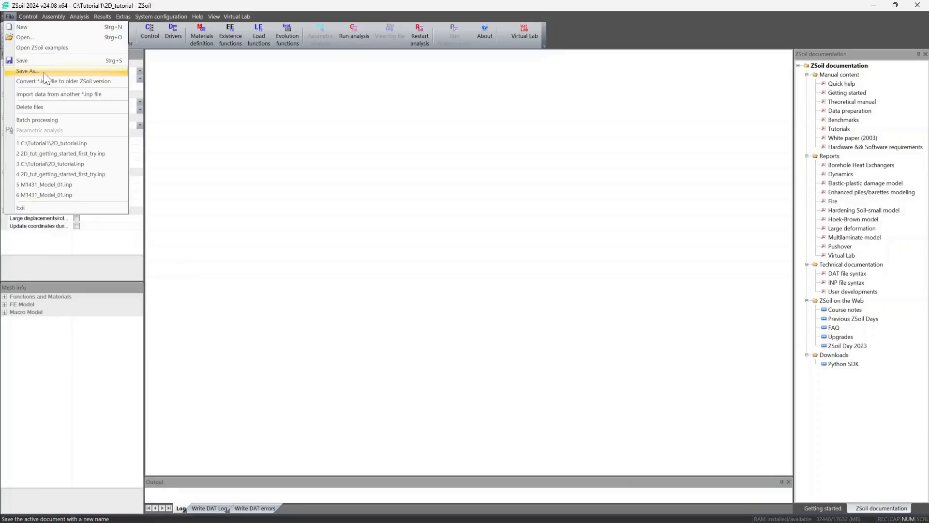
pyautogui.click(197, 118)
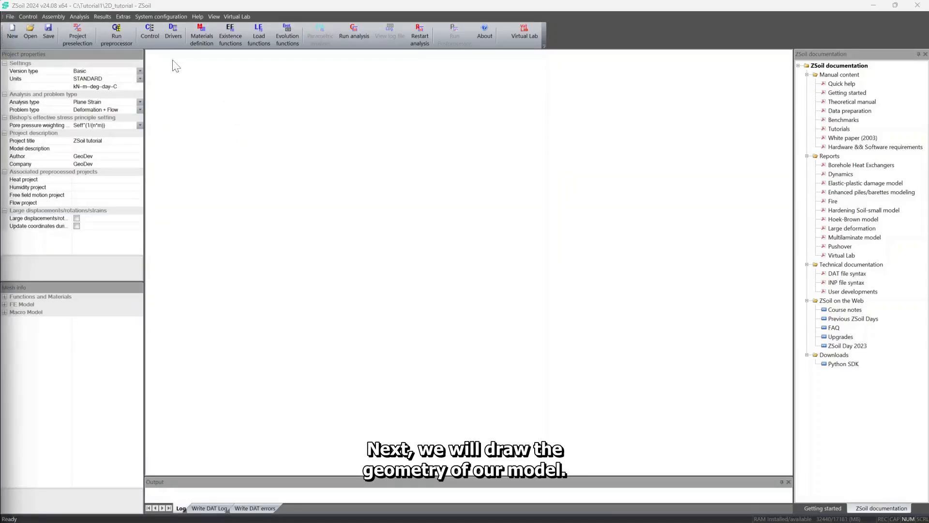
# - Open the preprocessor for the model and hide the grid points in the drawing area
pyautogui.click(64, 24)
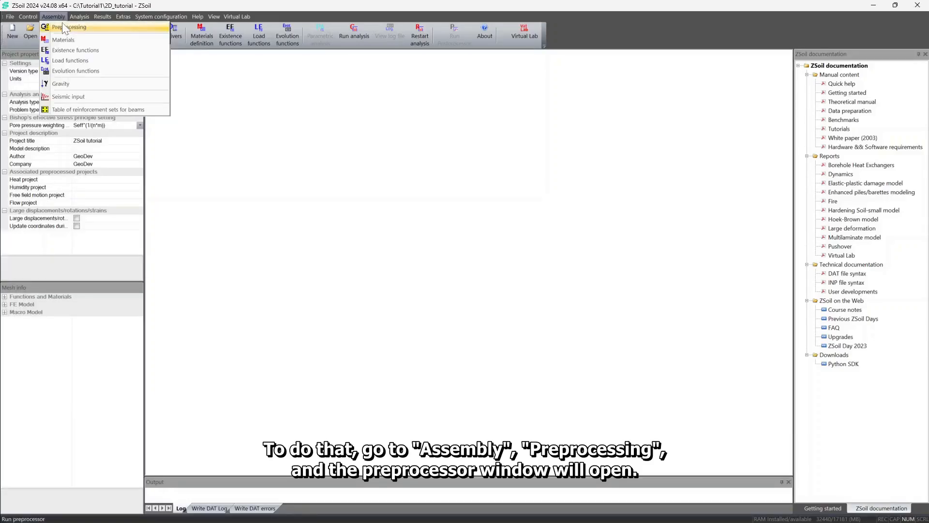
pyautogui.click(91, 29)
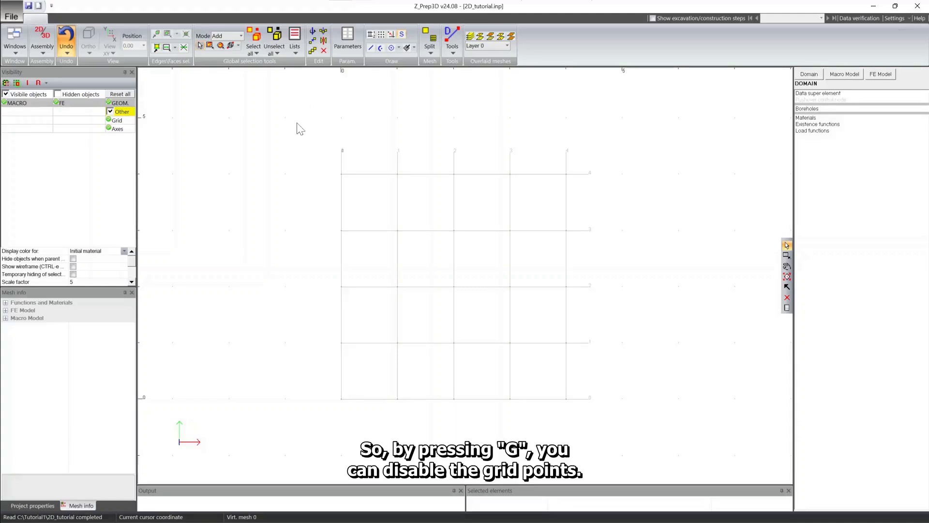
pyautogui.press('g')
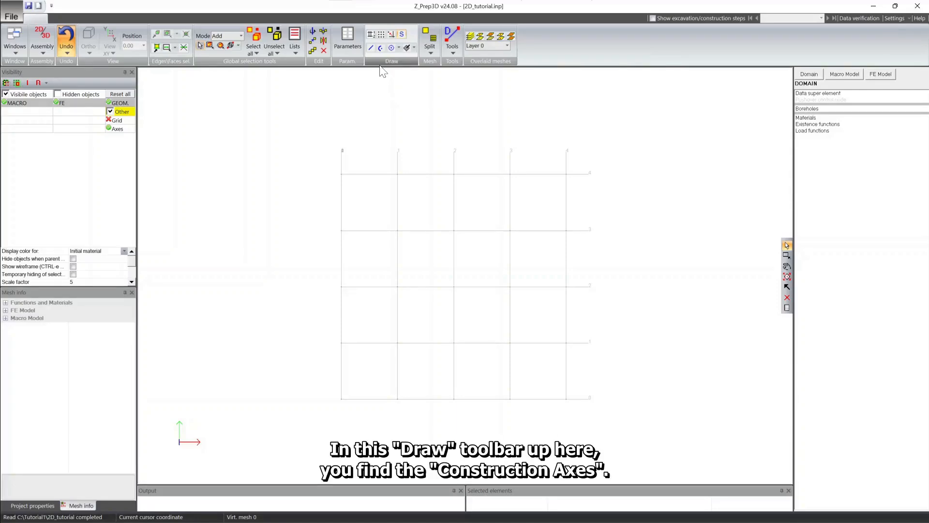
# - Open the construction axes definition and delete the default X positions 1, 2, 3 and 4, keeping 0
pyautogui.click(371, 35)
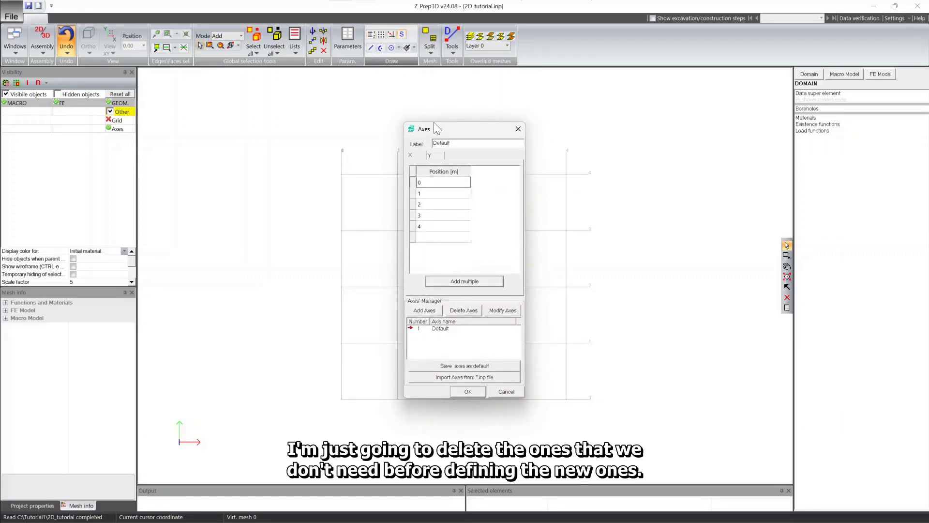
pyautogui.click(434, 225)
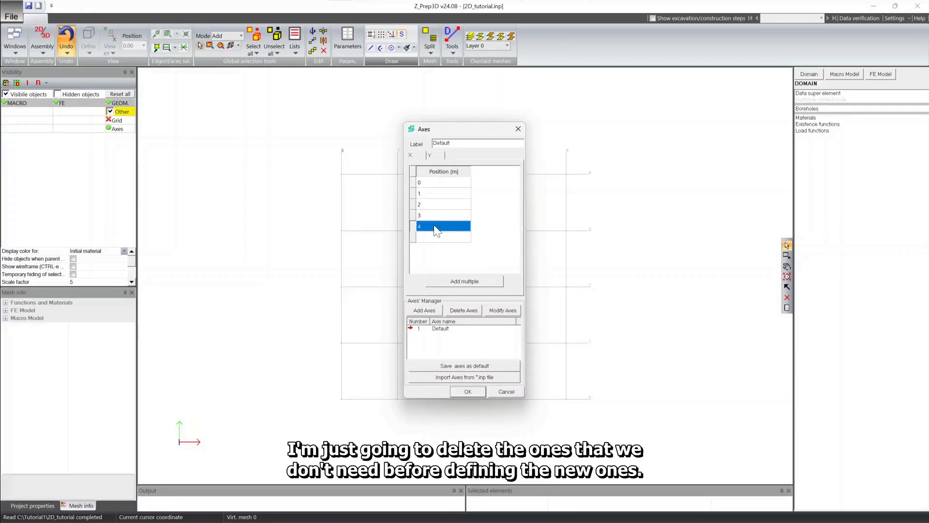
pyautogui.press('Delete')
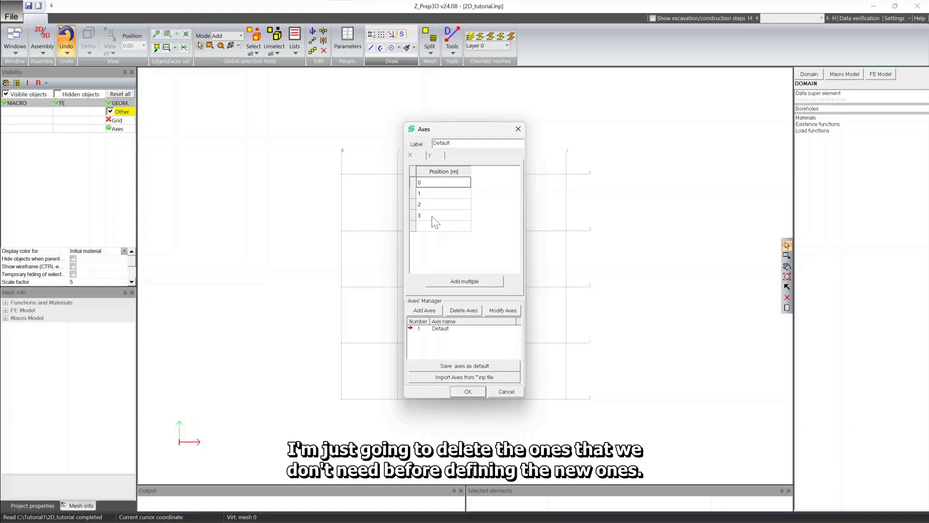
pyautogui.click(434, 215)
pyautogui.press('Delete')
pyautogui.click(428, 204)
pyautogui.press('Delete')
pyautogui.click(428, 195)
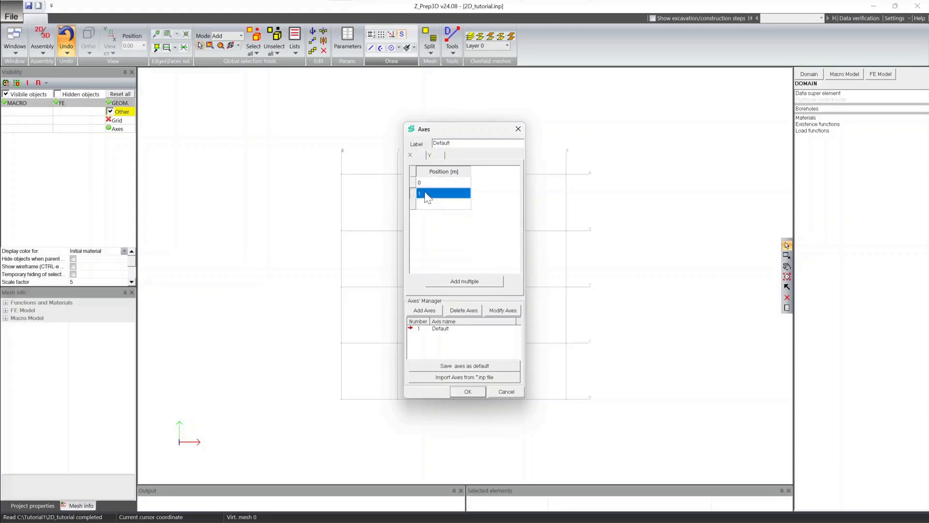
pyautogui.press('Delete')
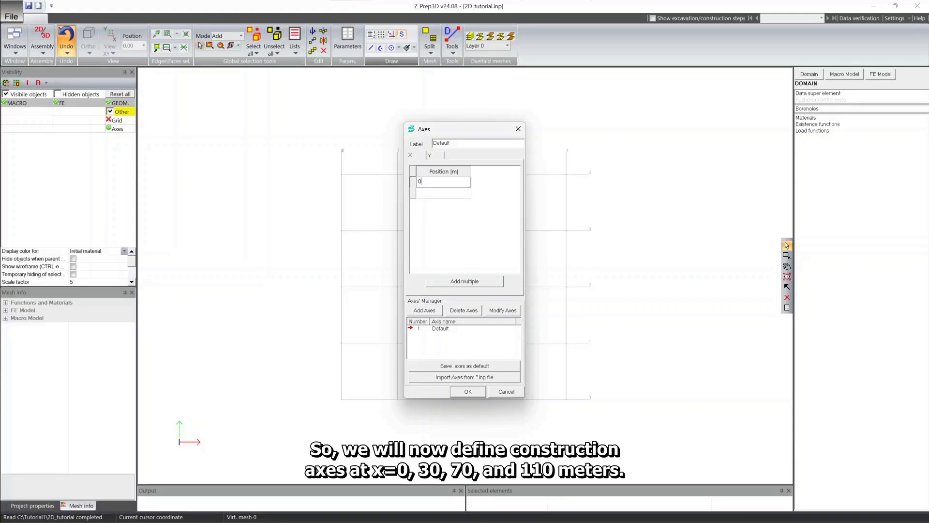
# - Add construction axes in the X direction at 30, 70 and 110 m
pyautogui.press('Return')
pyautogui.write('30')
pyautogui.press('Return')
pyautogui.write('70')
pyautogui.press('Return')
pyautogui.write('110')
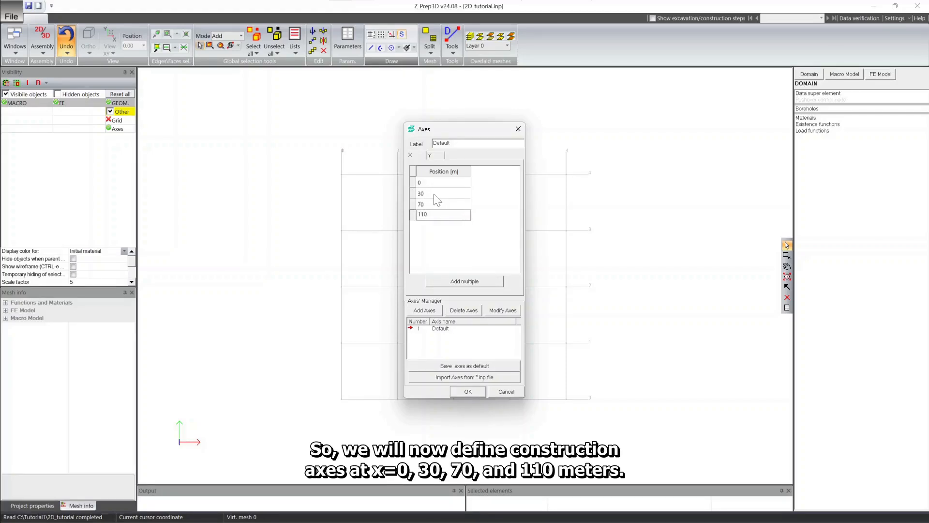
pyautogui.press('Return')
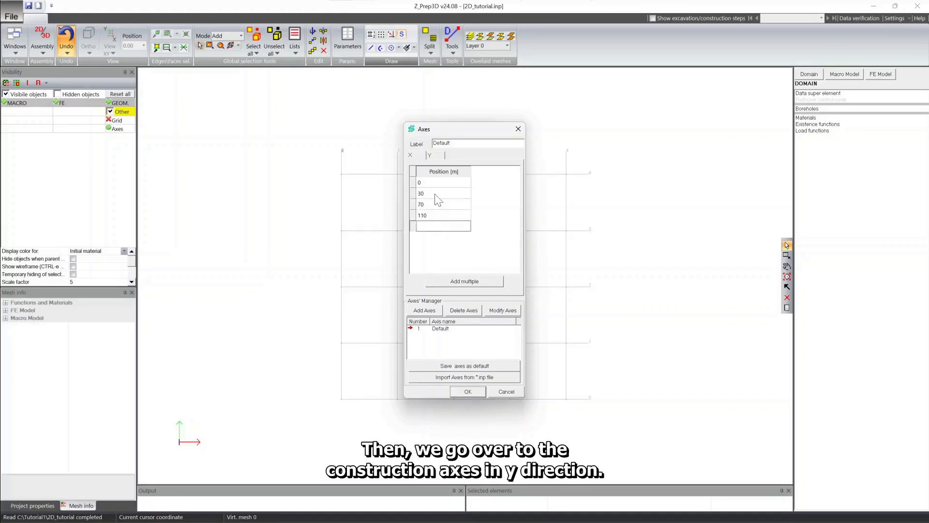
# - Delete the default construction axes at 1, 2, 3 and 4 m in the Y direction
pyautogui.click(435, 156)
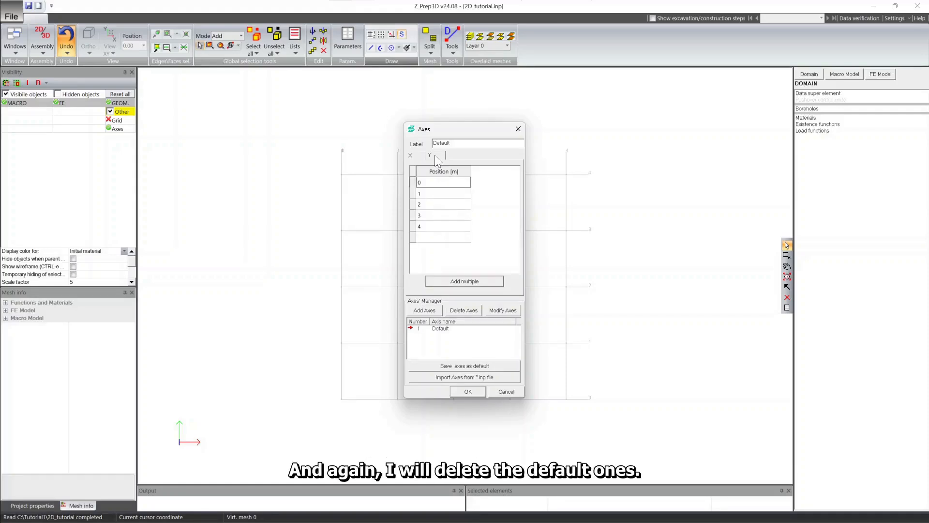
pyautogui.click(433, 226)
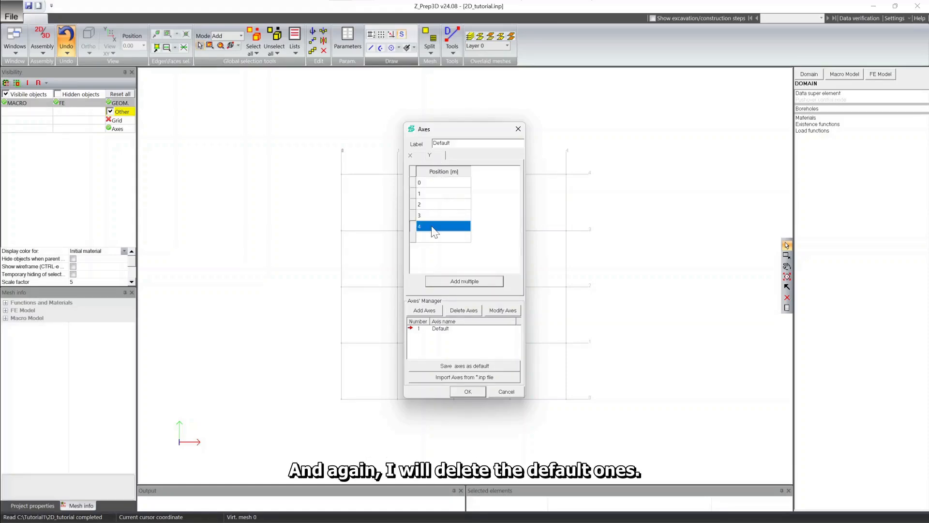
pyautogui.press('Delete')
pyautogui.click(433, 216)
pyautogui.press('Delete')
pyautogui.click(431, 204)
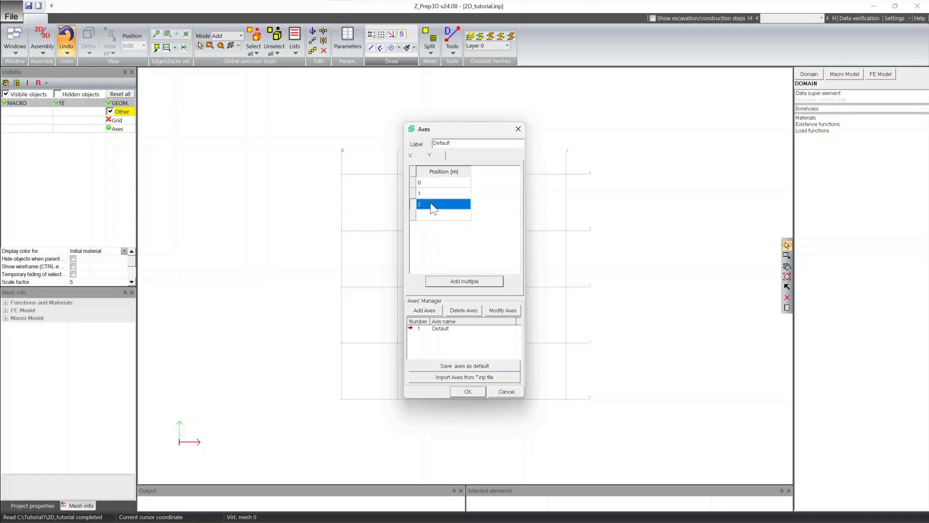
pyautogui.press('Delete')
pyautogui.click(427, 196)
pyautogui.press('Delete')
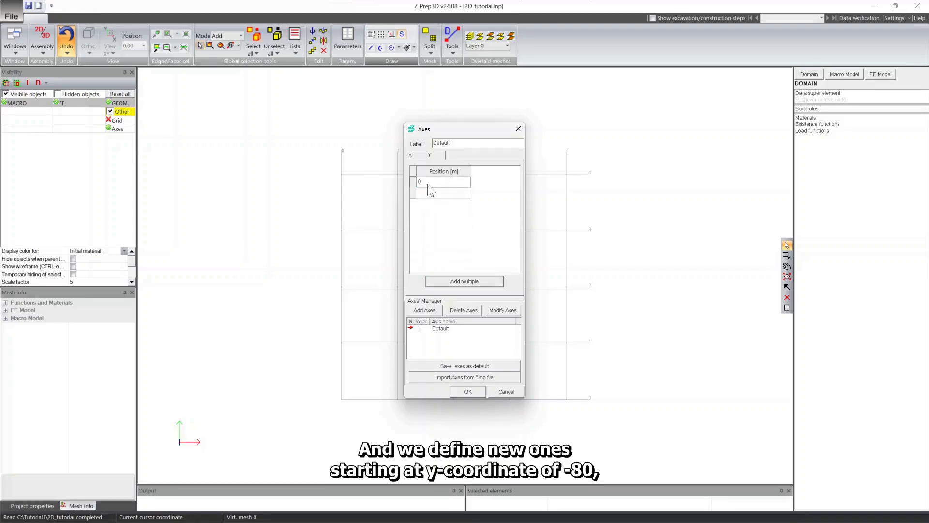
# - Change the remaining Y axis position to -80 m and add Y axes at -40, -32, -30 and -20 m
pyautogui.press('BackSpace')
pyautogui.write('-80')
pyautogui.click(435, 193)
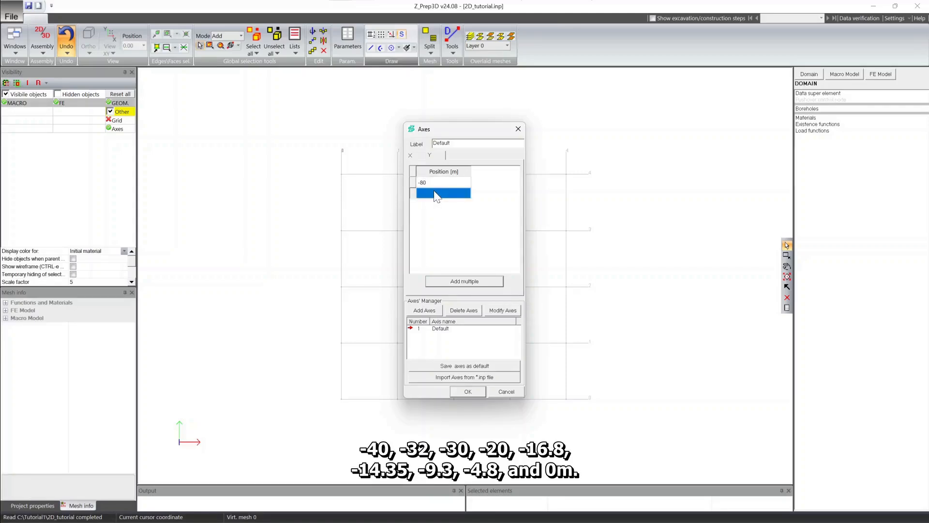
pyautogui.write('-40')
pyautogui.press('Return')
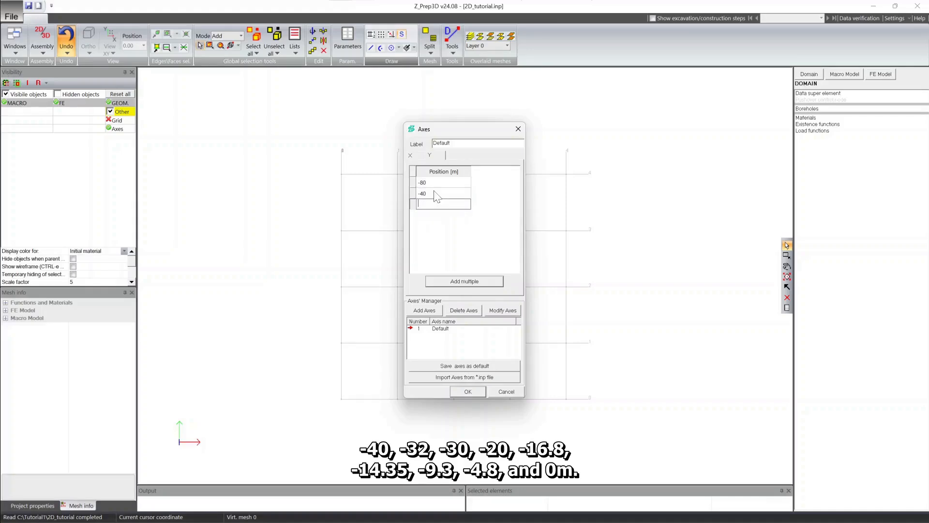
pyautogui.write('-32')
pyautogui.press('Return')
pyautogui.write('-30')
pyautogui.press('Return')
pyautogui.write('-20')
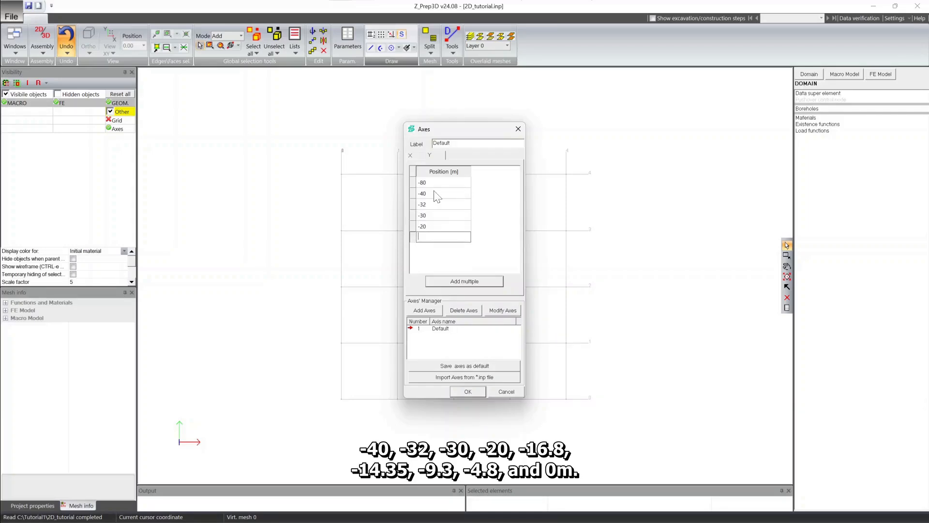
pyautogui.press('Return')
# - Add Y axes at -16.8, -14.35, -9.3, -4.8 and 0 m, and apply the construction axes
pyautogui.write('-16.8')
pyautogui.press('Return')
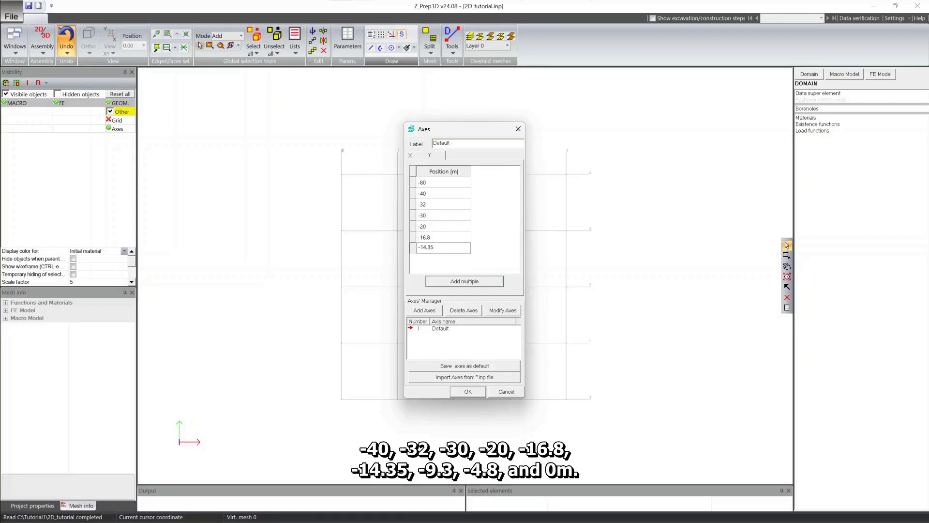
pyautogui.press('Return')
pyautogui.press('Return')
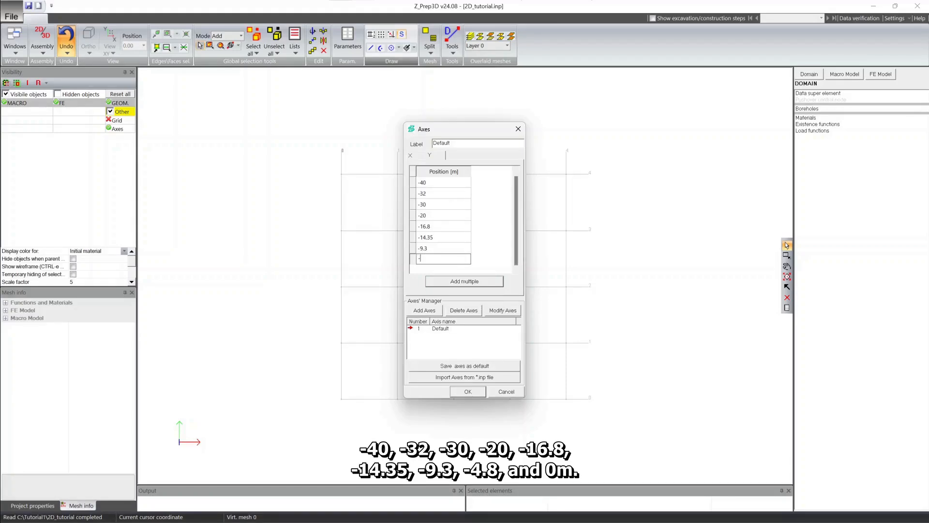
pyautogui.press('Return')
pyautogui.click(468, 392)
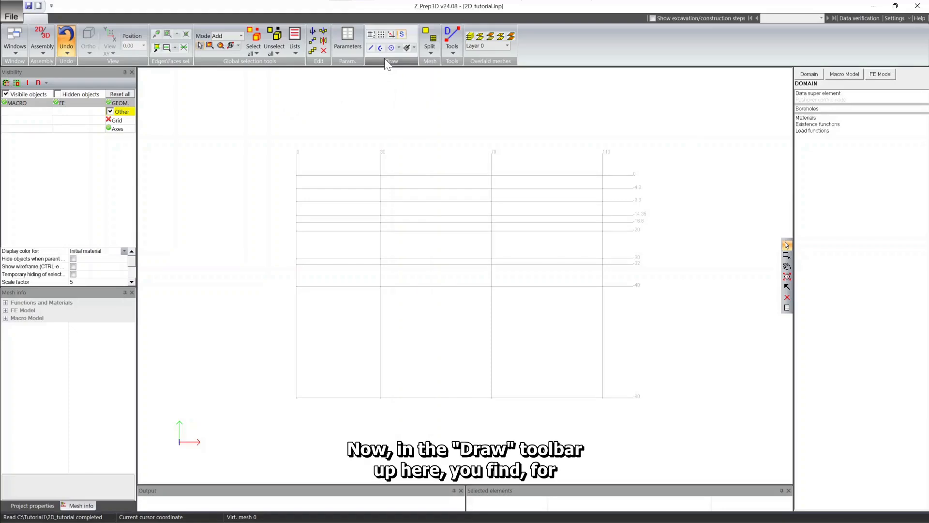
# - Draw the model's outer boundary as a rectangle from (0, 0) to (110, -80) on the construction axes
pyautogui.click(399, 48)
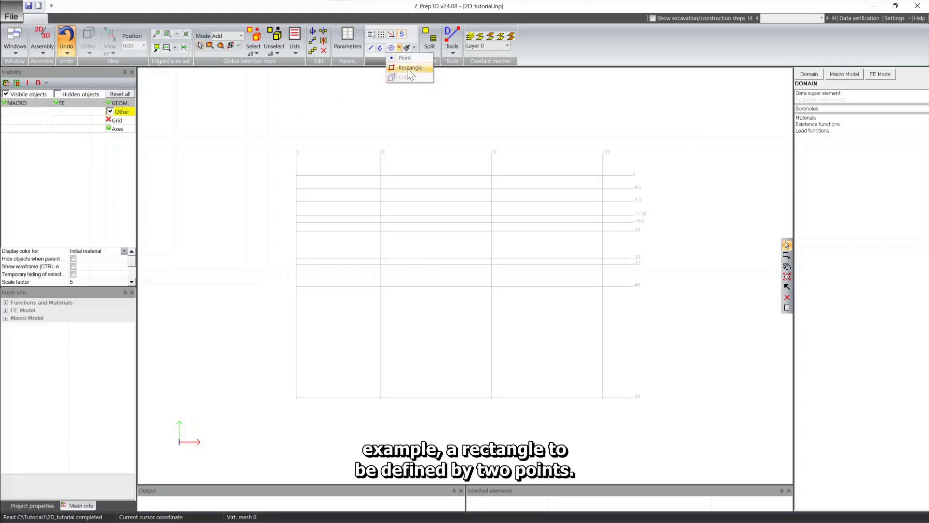
pyautogui.click(409, 68)
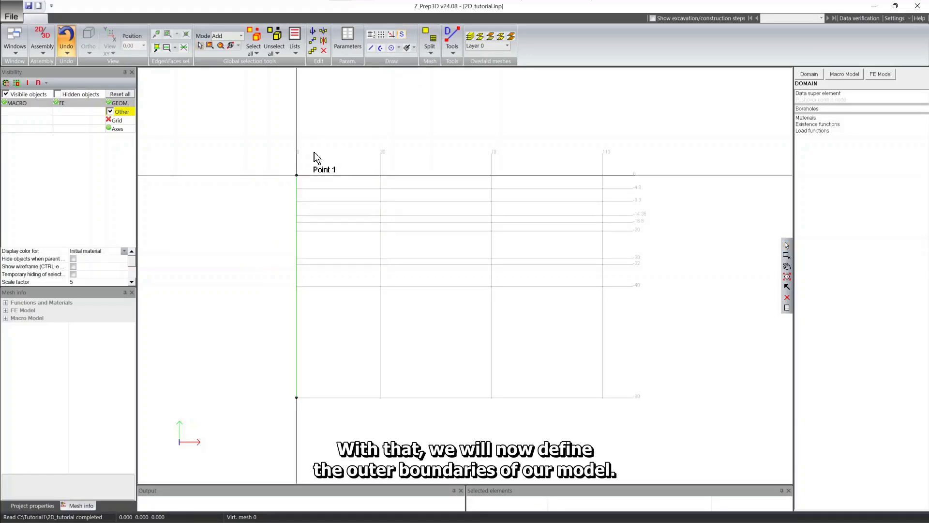
pyautogui.click(298, 174)
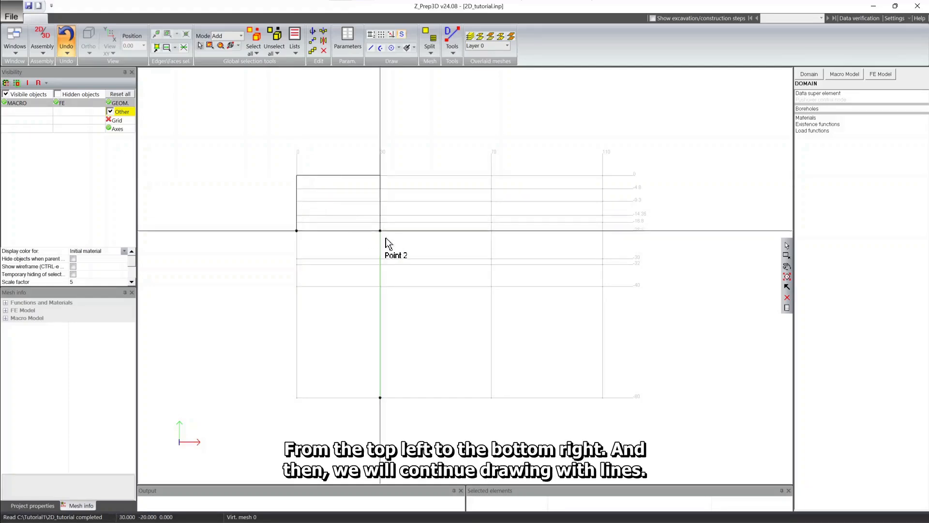
pyautogui.click(602, 398)
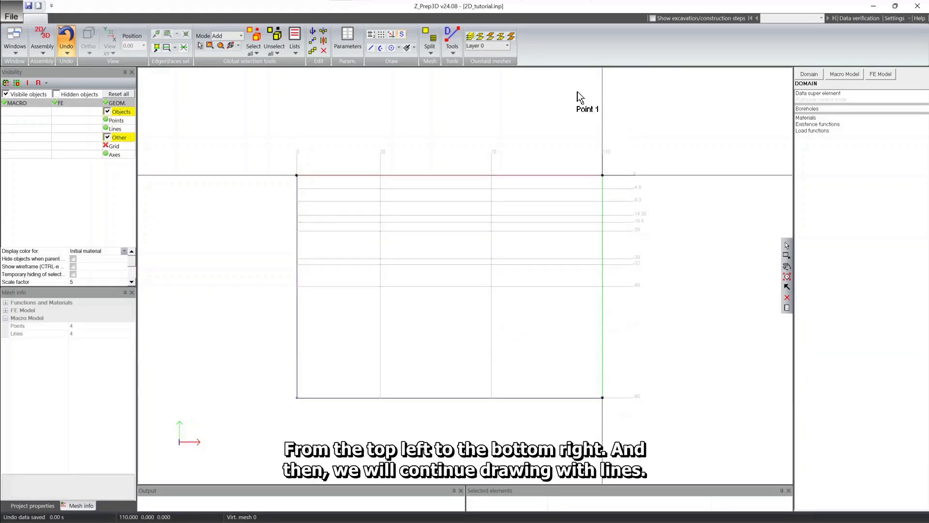
# - Draw horizontal lines across the whole model width at -40 m and -20 m, accepting automatic intersection with existing objects
pyautogui.click(371, 49)
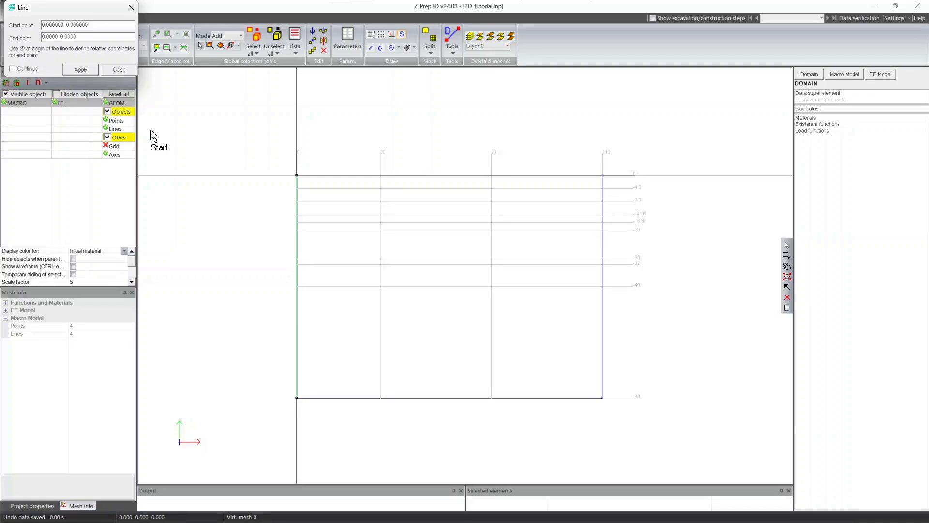
pyautogui.click(296, 286)
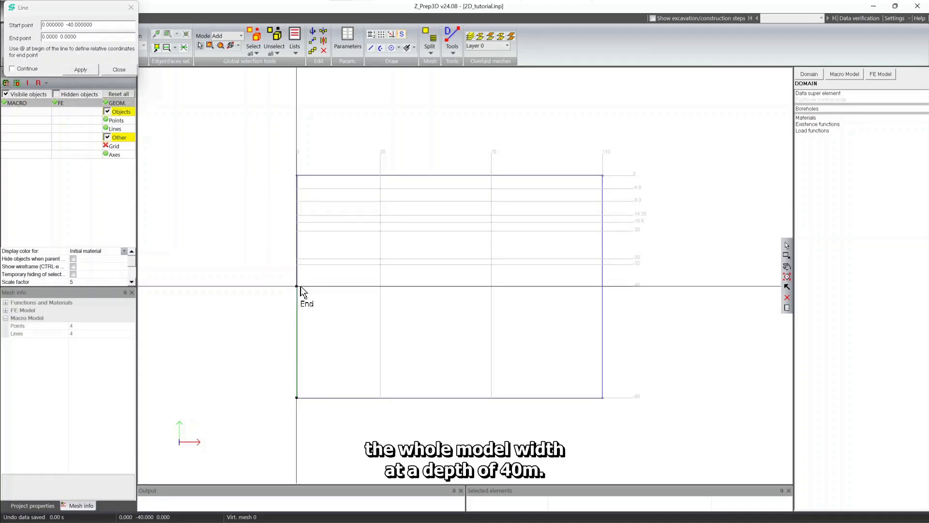
pyautogui.click(602, 287)
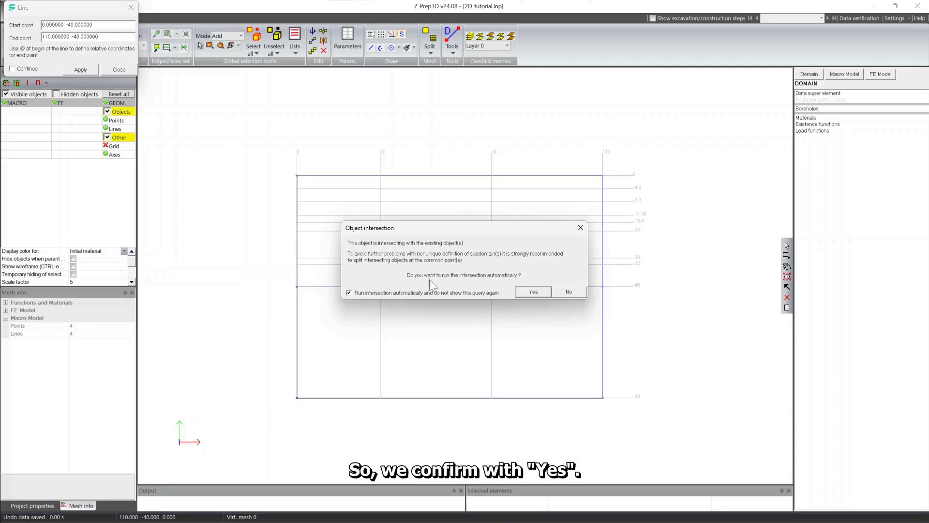
pyautogui.click(522, 292)
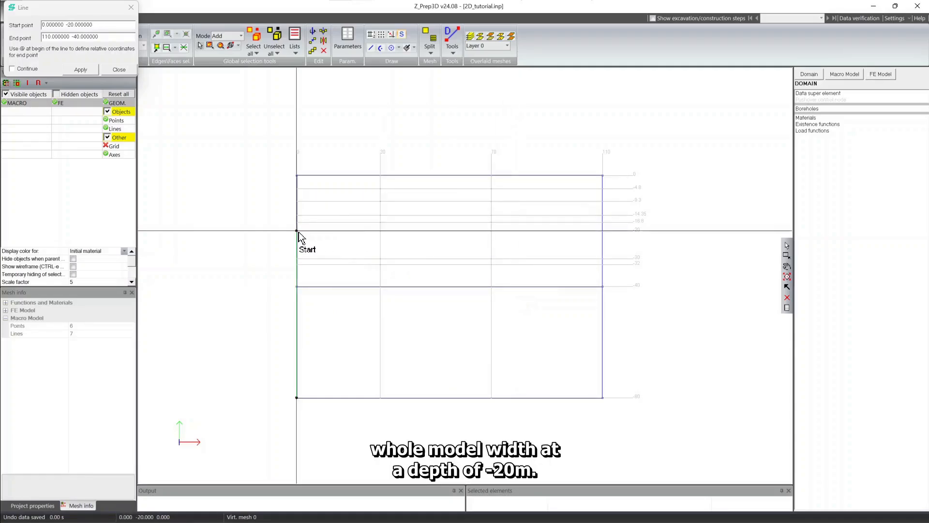
pyautogui.click(603, 233)
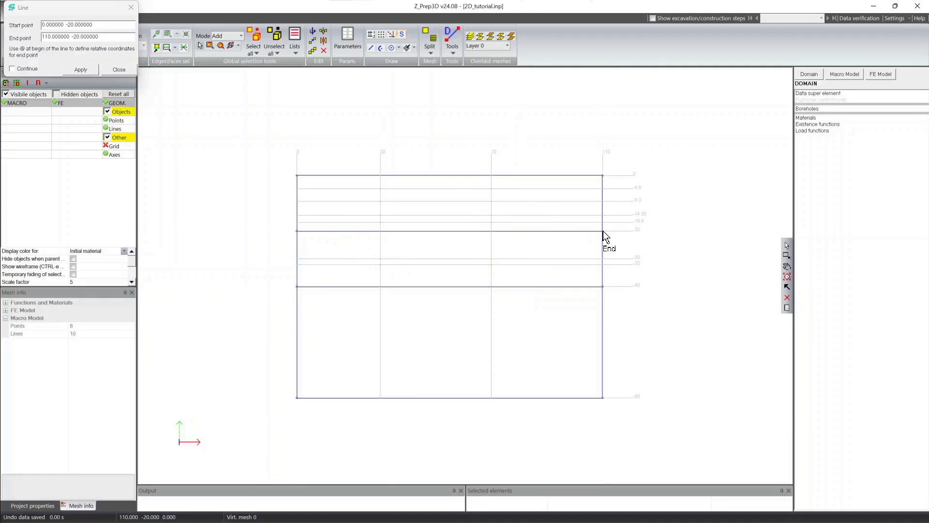
# - Draw vertical lines at X = 70 m over the full model height and at X = 30 m from 0 down to -40 m
pyautogui.click(492, 175)
pyautogui.click(492, 397)
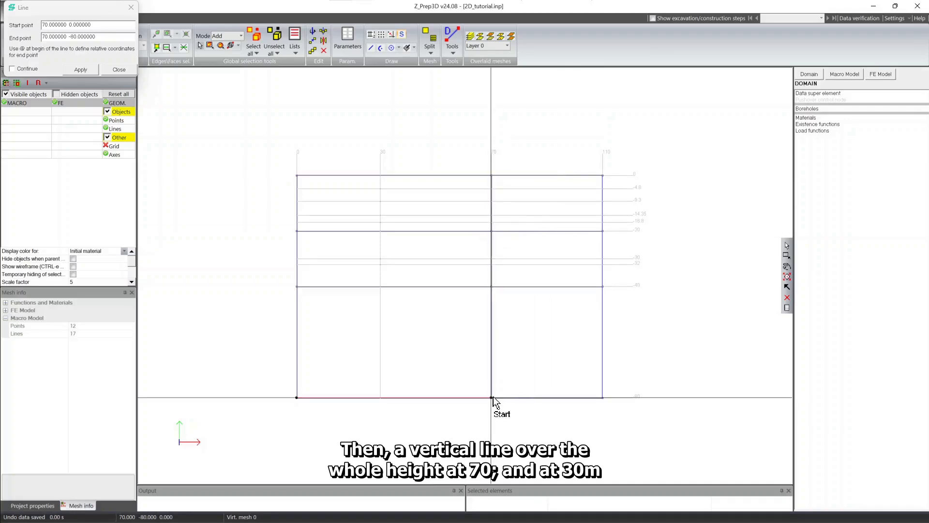
pyautogui.click(380, 176)
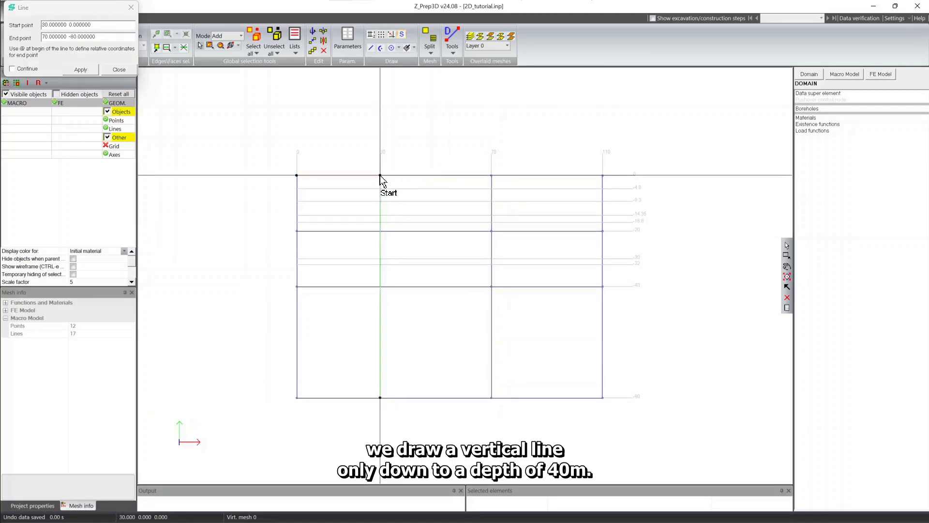
pyautogui.click(380, 286)
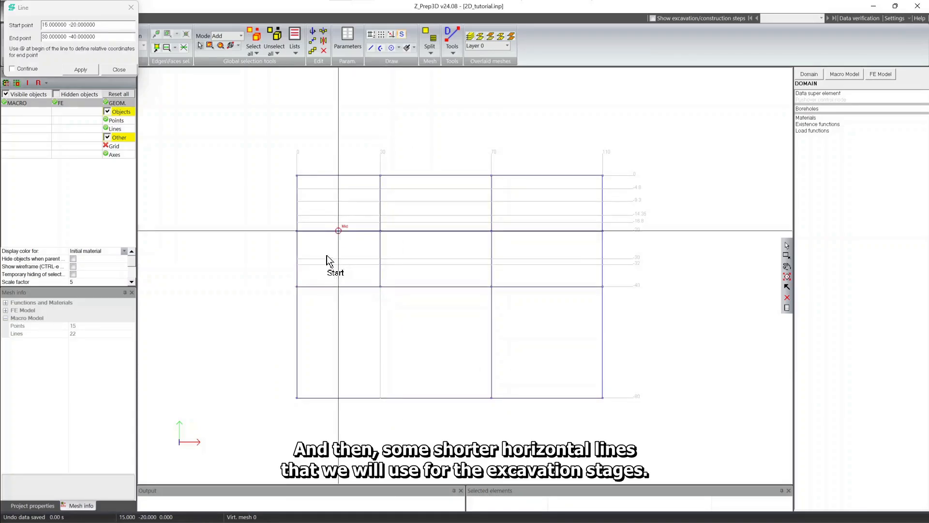
# - Draw horizontal excavation-stage lines from X = 0 to 30 m at depths of -4.8, -9.3, -14.35 and -16.8 m
pyautogui.click(296, 188)
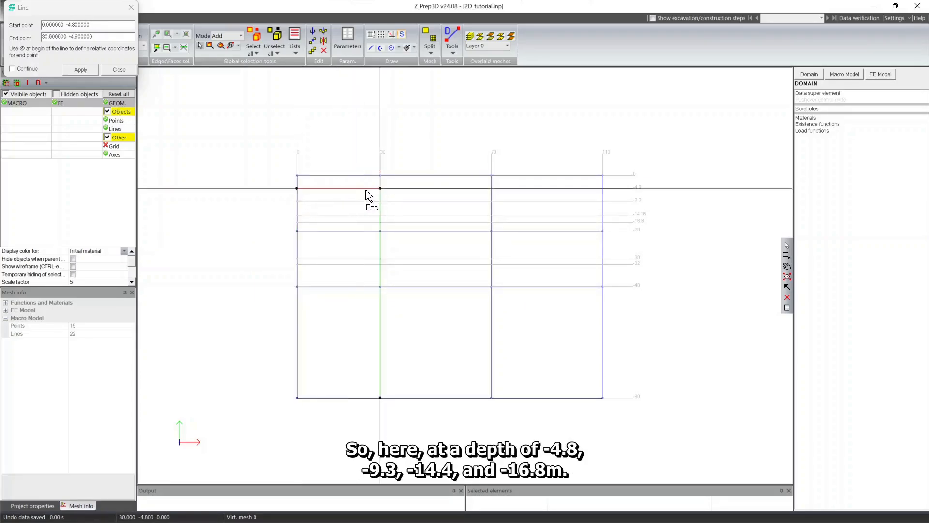
pyautogui.click(381, 188)
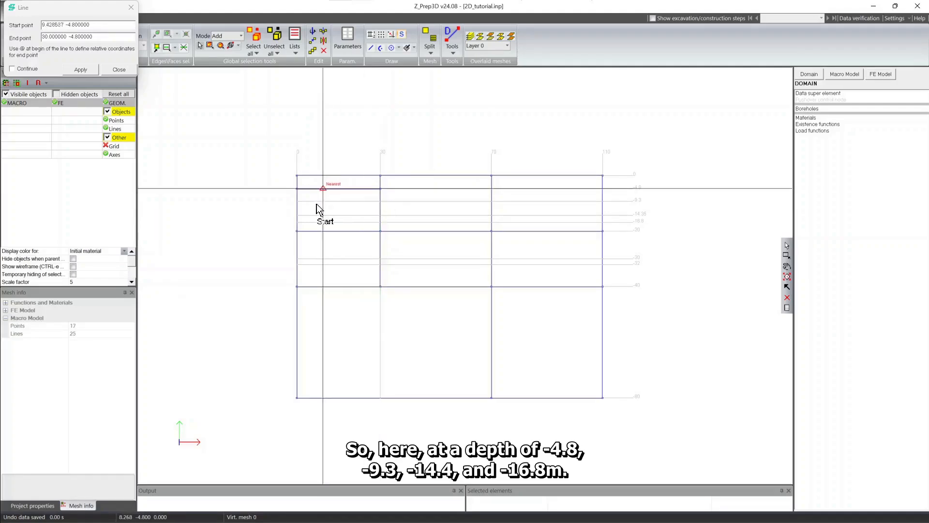
pyautogui.click(379, 200)
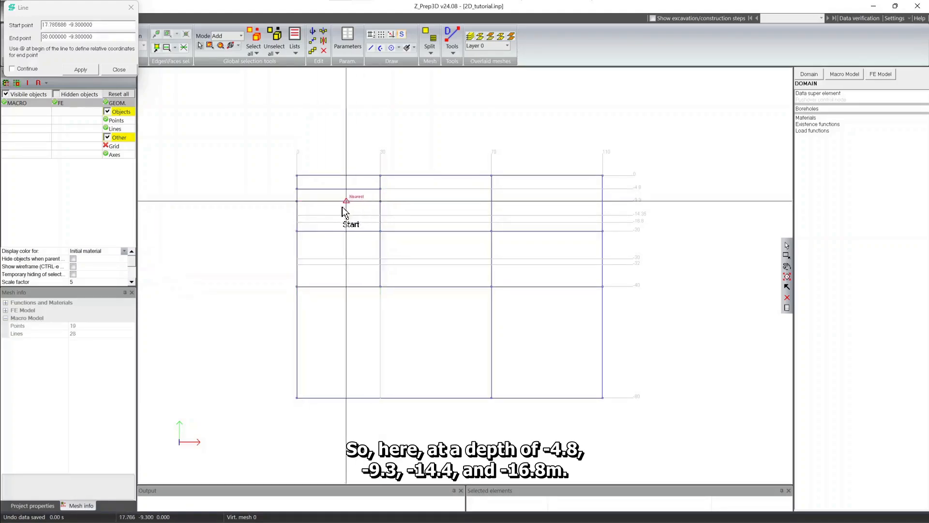
pyautogui.click(297, 215)
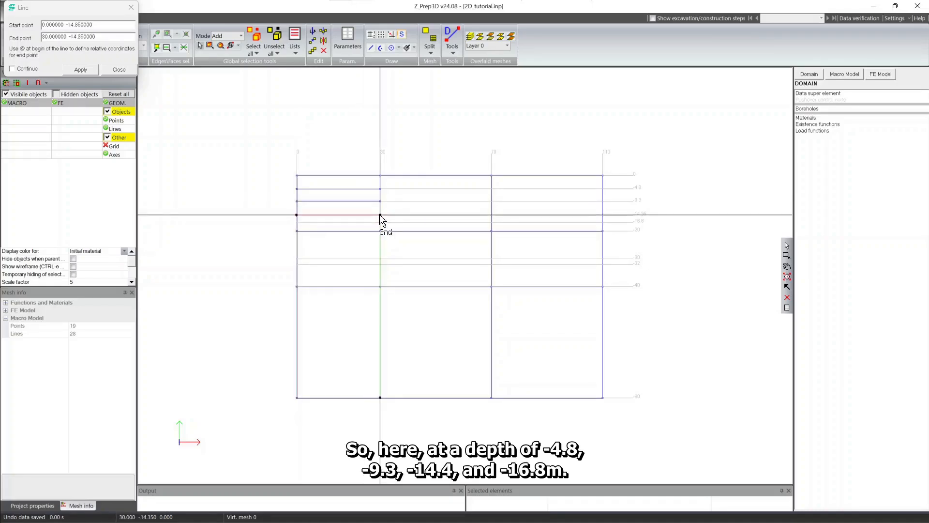
pyautogui.click(380, 215)
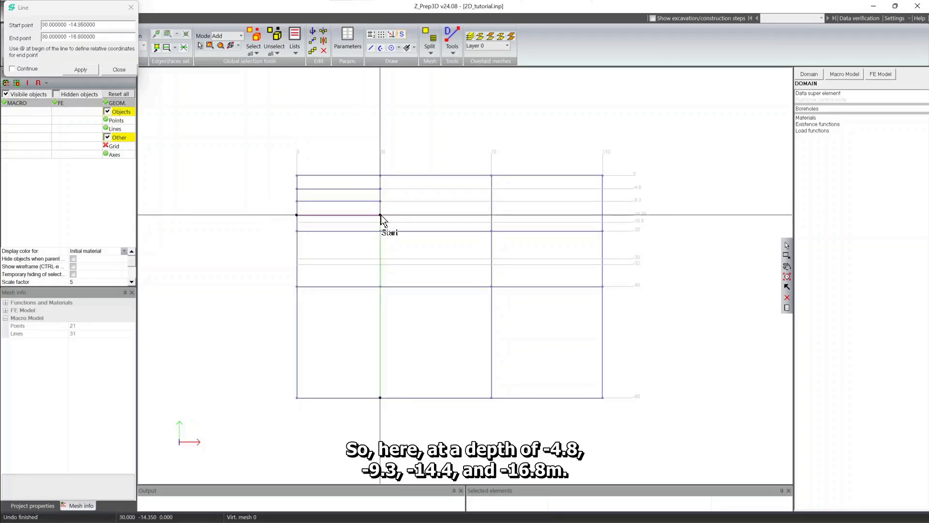
pyautogui.click(297, 222)
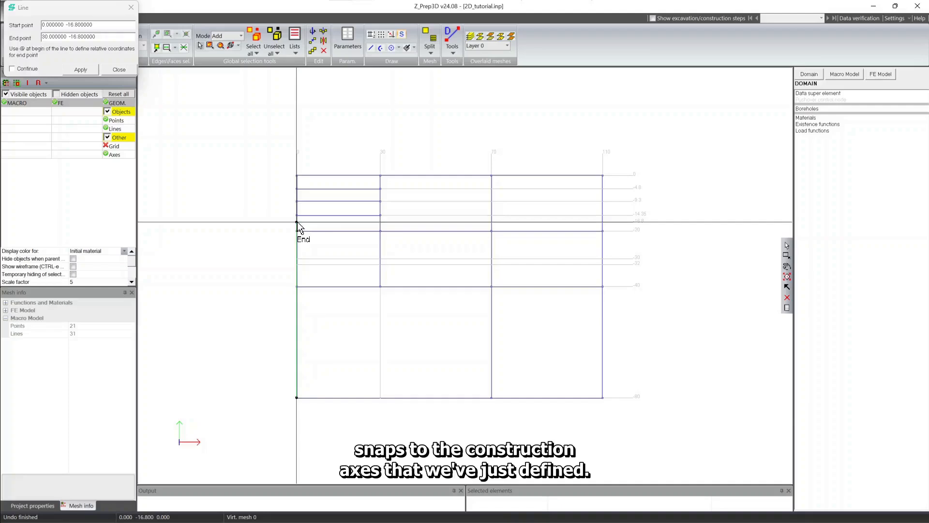
pyautogui.click(379, 221)
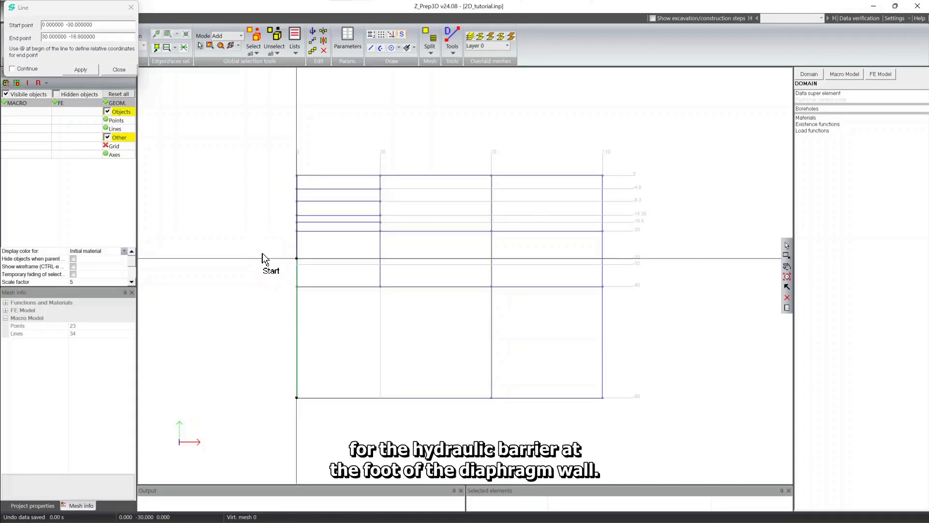
# - Draw the hydraulic barrier lines from X = 0 to 30 m at -30 m and -32 m, and finish line drawing
pyautogui.click(297, 259)
pyautogui.click(381, 259)
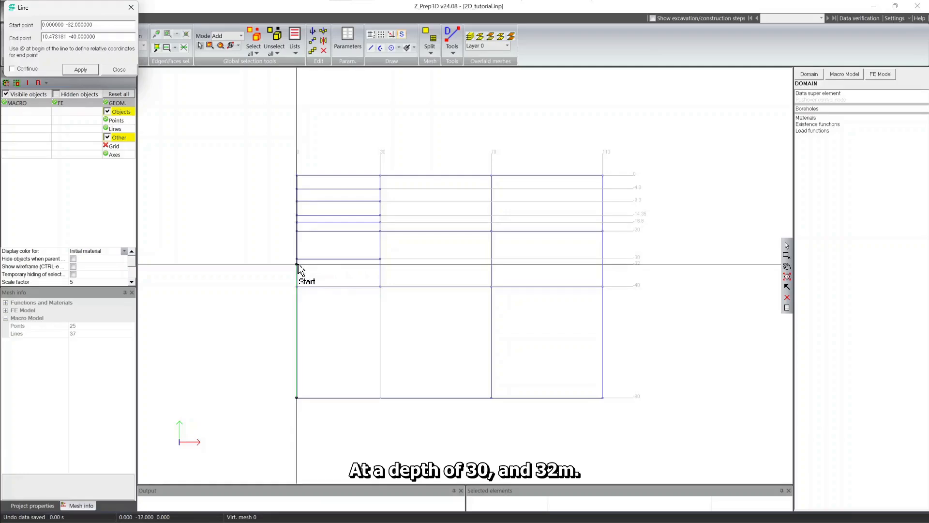
pyautogui.click(297, 264)
pyautogui.click(380, 264)
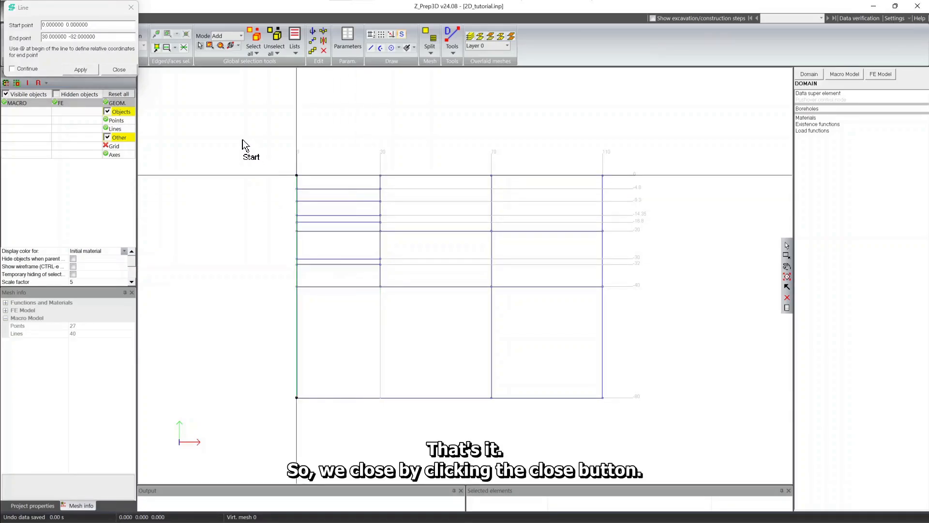
pyautogui.click(128, 69)
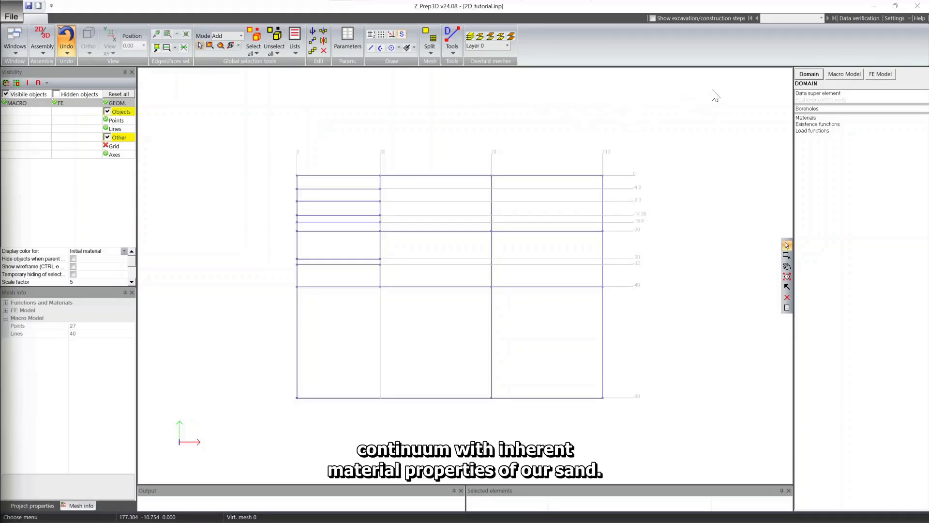
# - Create 2D continuum subdomains inside the contours beyond X = 30 m and in the regions below -40 m
pyautogui.click(833, 74)
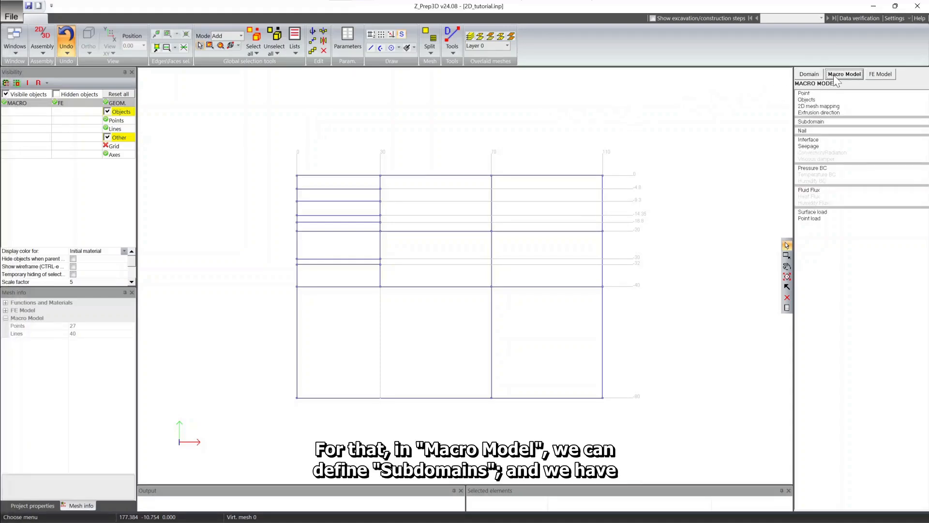
pyautogui.click(813, 120)
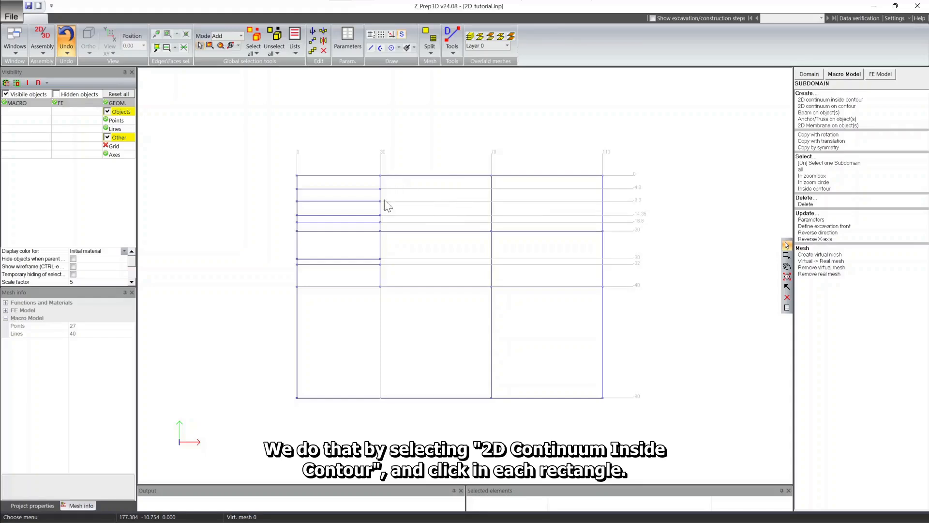
pyautogui.click(818, 100)
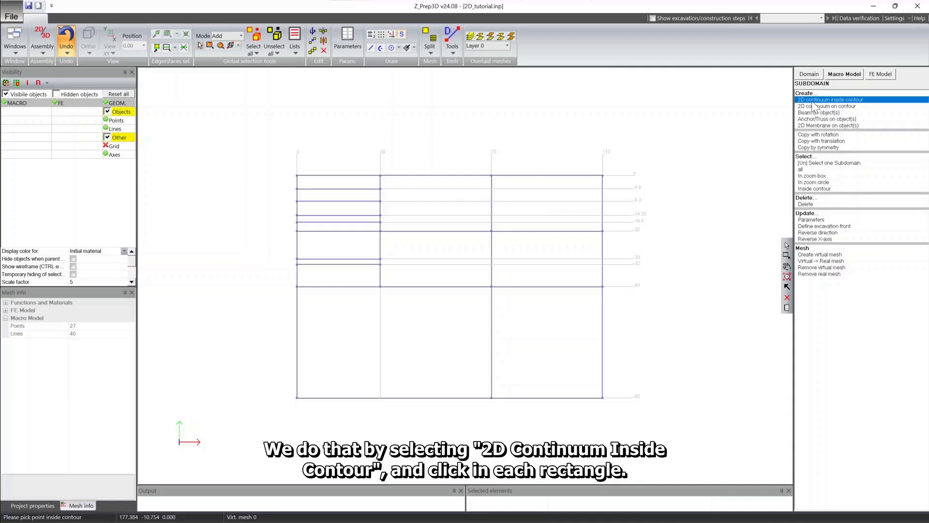
pyautogui.click(553, 198)
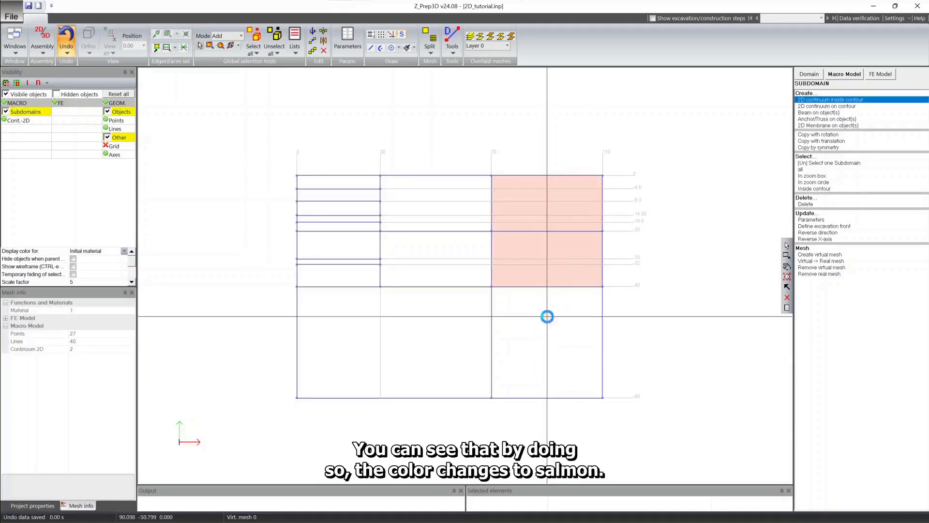
pyautogui.click(545, 315)
pyautogui.click(437, 318)
pyautogui.click(441, 260)
pyautogui.click(437, 199)
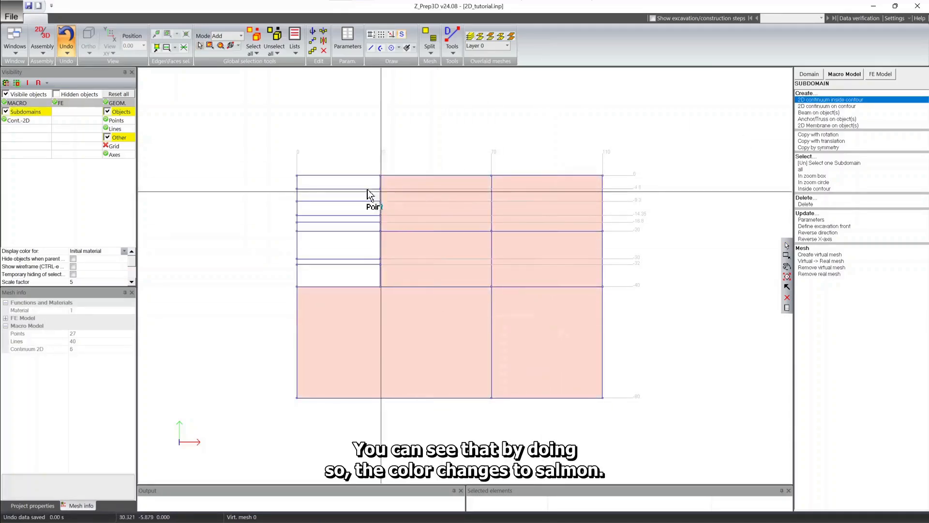
# - Create 2D continuum subdomains in the eight contours between X = 0 and 30 m, from the surface to -40 m
pyautogui.click(361, 182)
pyautogui.click(353, 194)
pyautogui.click(352, 208)
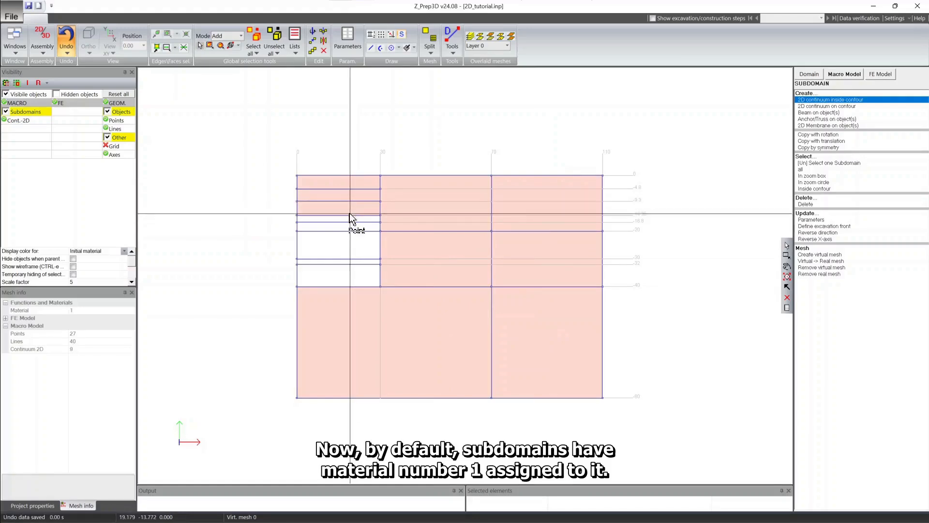
pyautogui.click(347, 219)
pyautogui.click(347, 226)
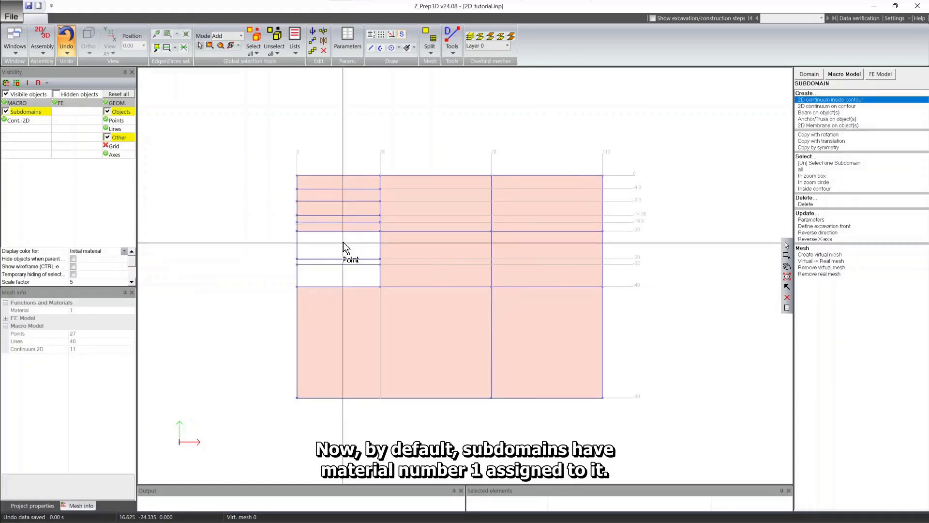
pyautogui.click(344, 246)
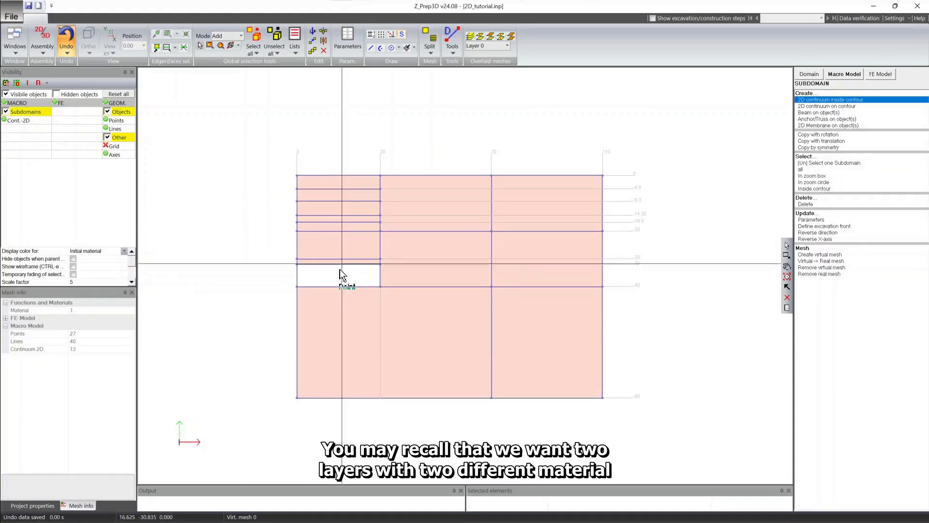
pyautogui.click(341, 262)
pyautogui.click(341, 275)
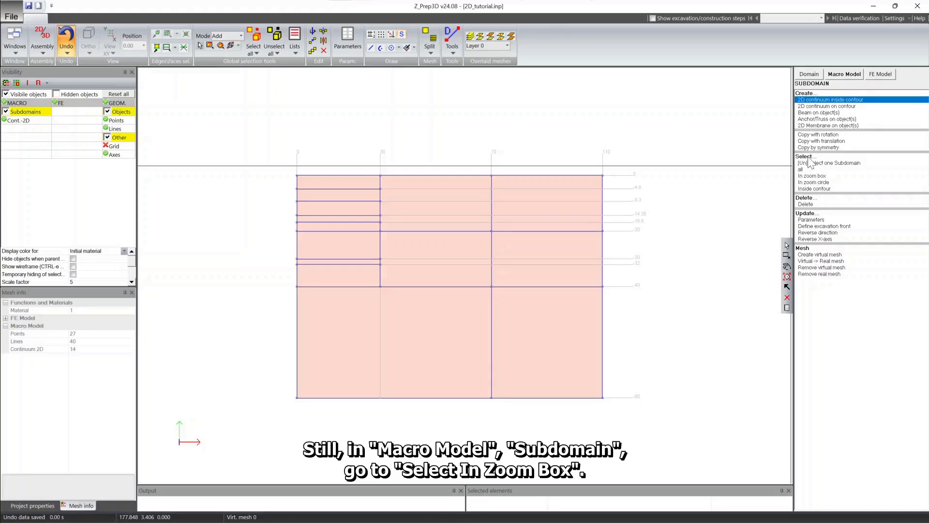
# - Select all subdomains below -20 m, set their initial material to 2, and clear the selection
pyautogui.click(812, 176)
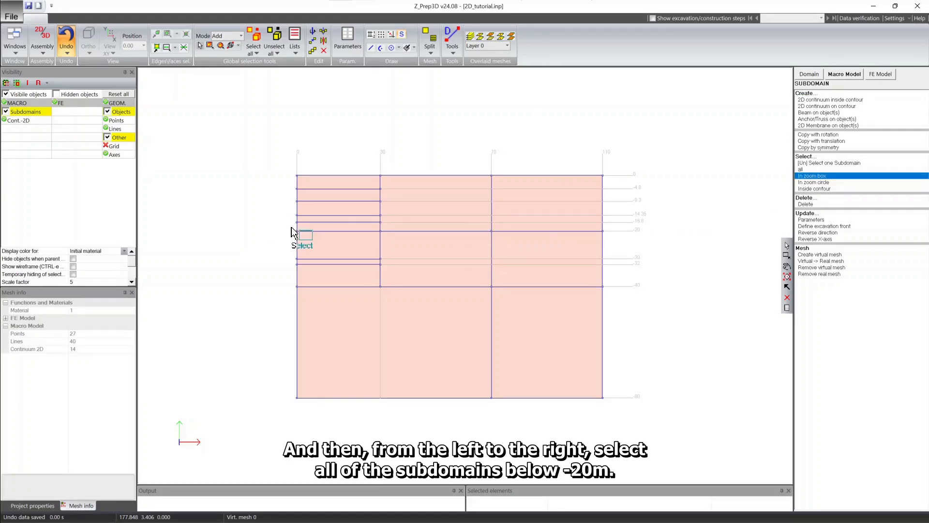
pyautogui.moveTo(290, 226); pyautogui.dragTo(609, 406)
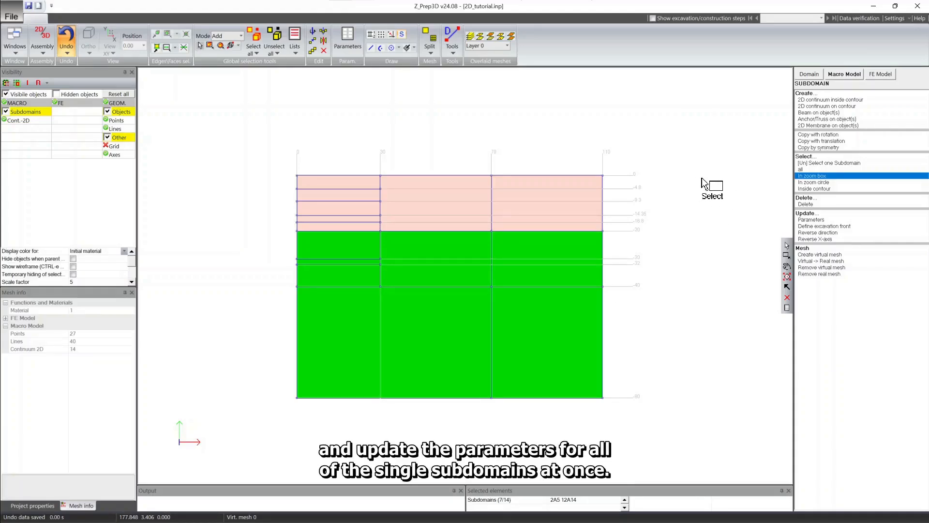
pyautogui.click(811, 220)
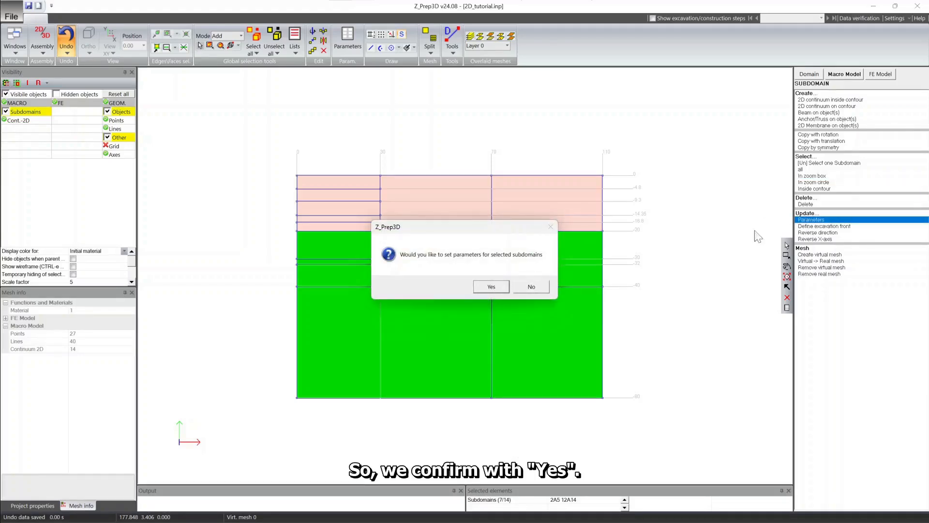
pyautogui.click(481, 288)
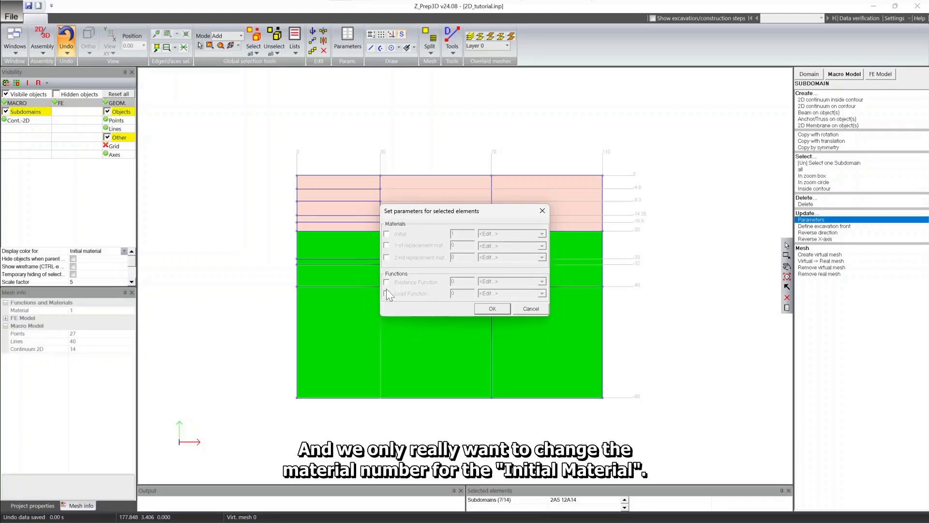
pyautogui.click(387, 233)
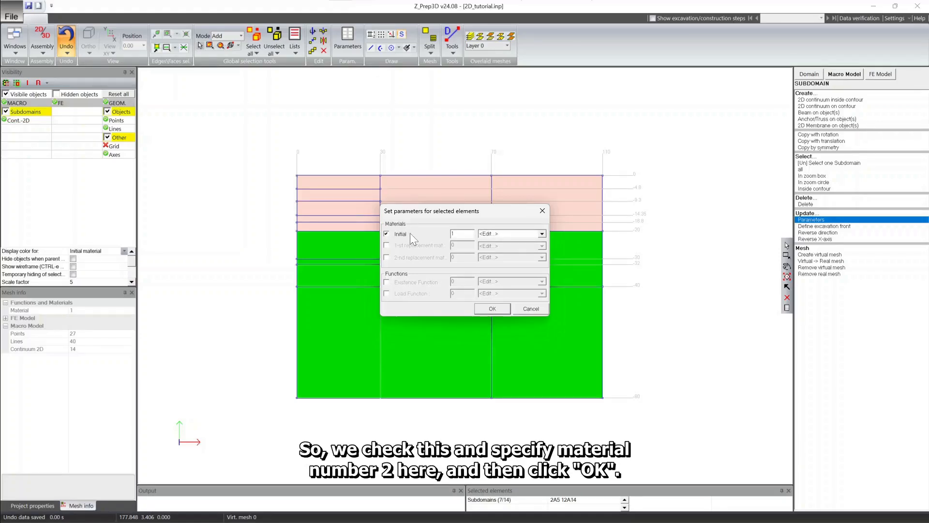
pyautogui.press('Tab')
pyautogui.write('2')
pyautogui.click(491, 309)
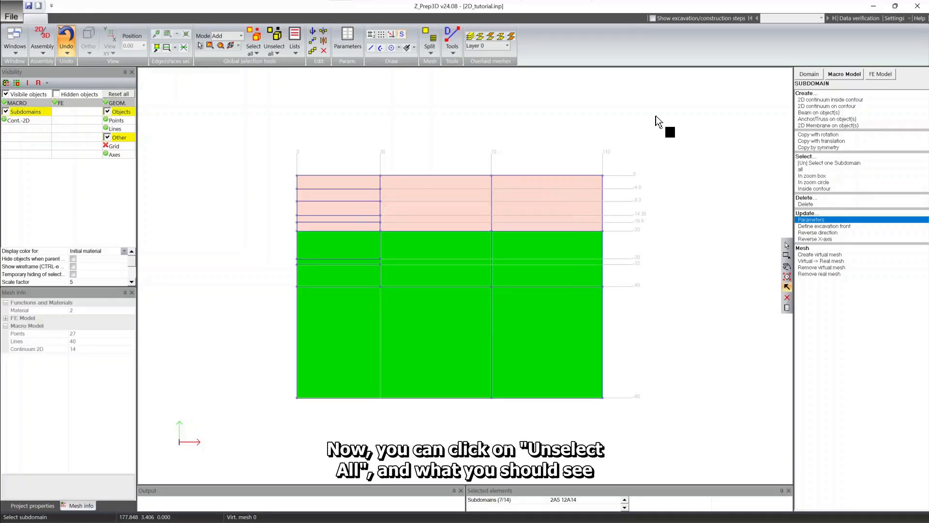
pyautogui.click(274, 38)
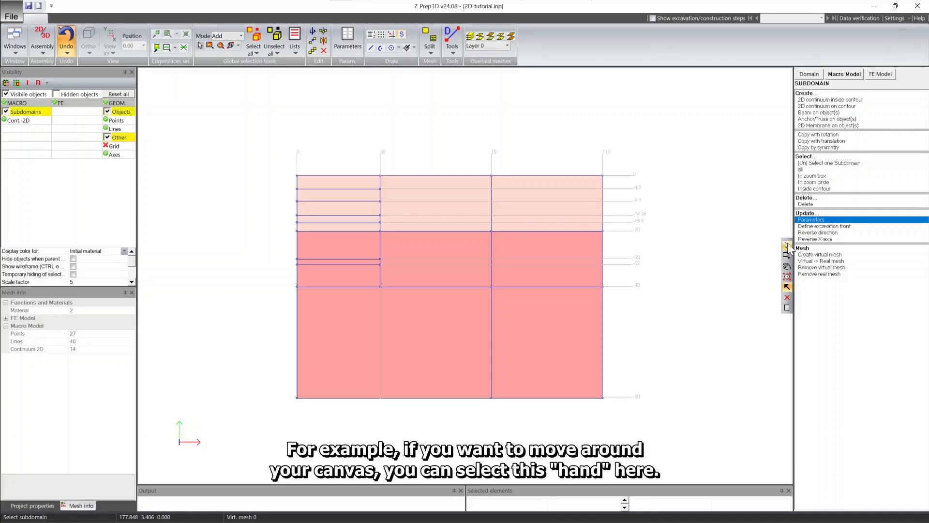
pyautogui.click(787, 268)
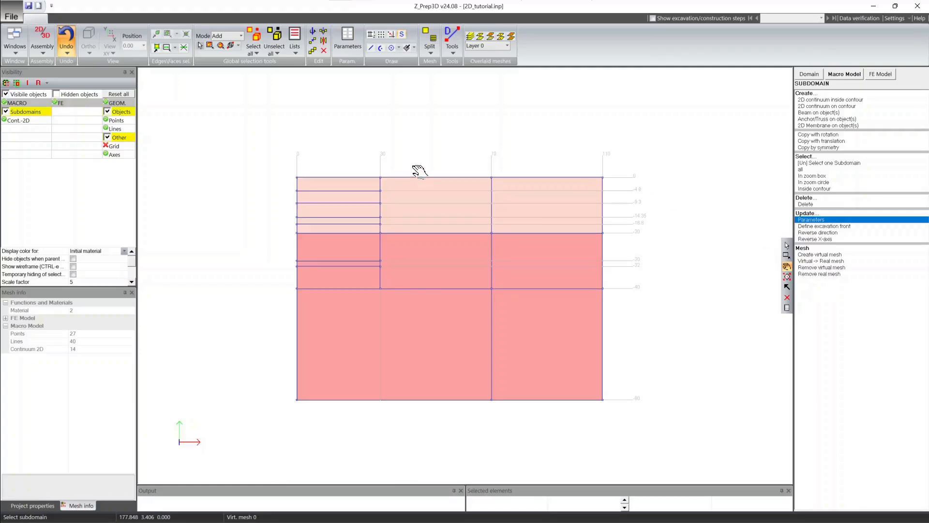
pyautogui.moveTo(414, 172)
pyautogui.mouseDown()
pyautogui.moveTo(511, 183)
pyautogui.moveTo(384, 152)
pyautogui.moveTo(402, 156)
pyautogui.mouseUp()
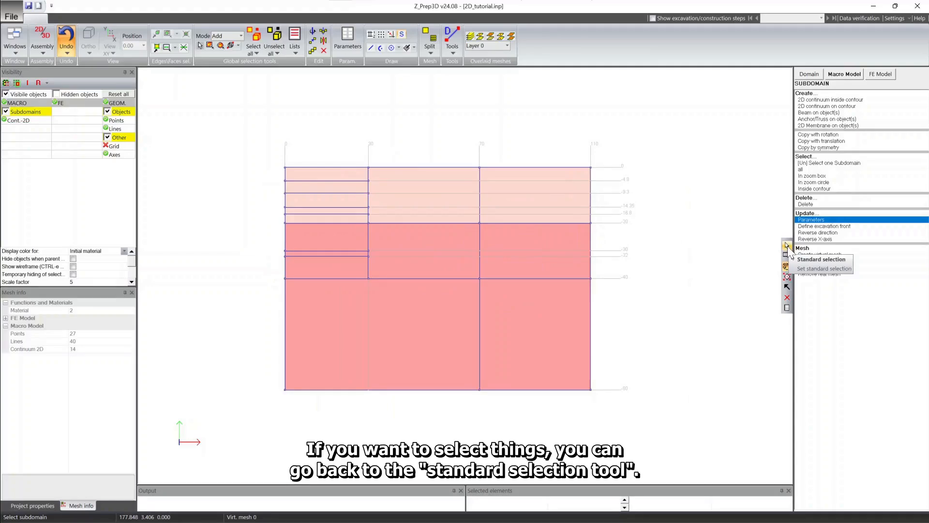
pyautogui.click(787, 246)
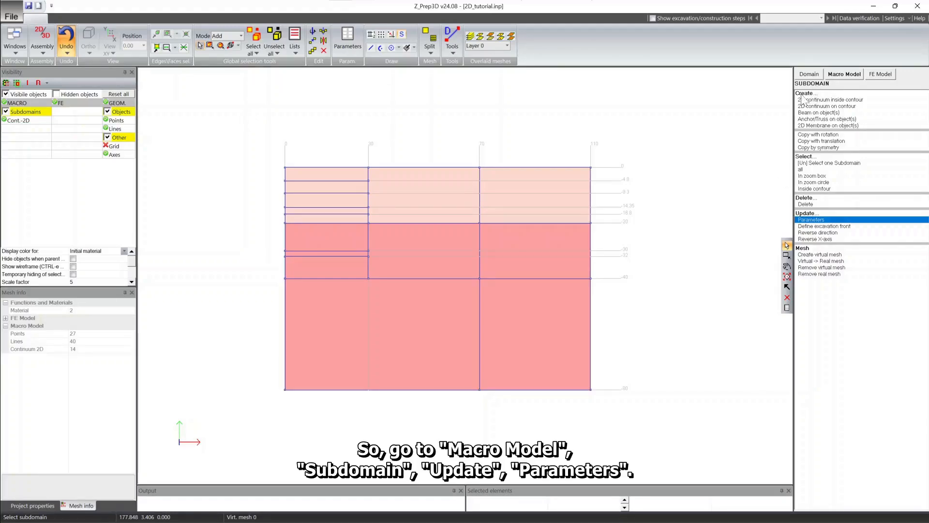
# - Update the parameters of the first excavation subdomain (0 to -4.8 m) with existence function 1 and load function 1
pyautogui.click(814, 221)
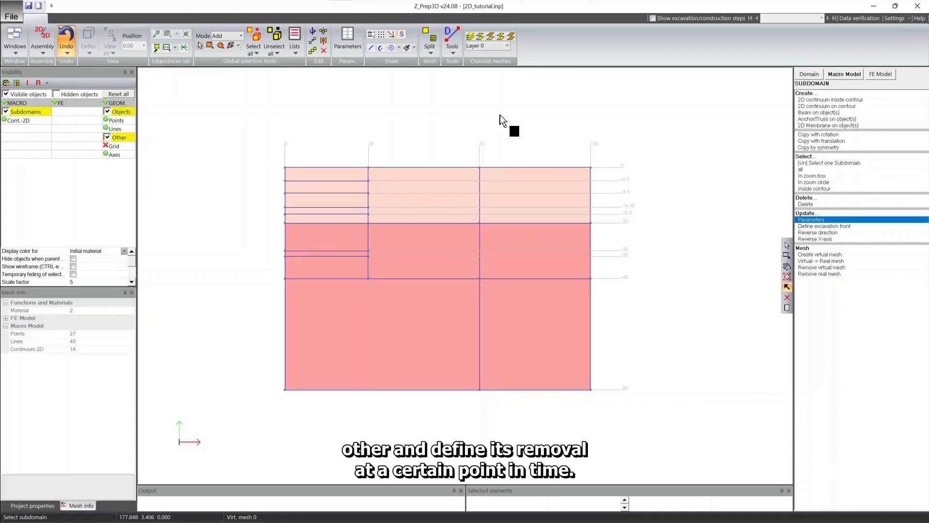
pyautogui.click(322, 173)
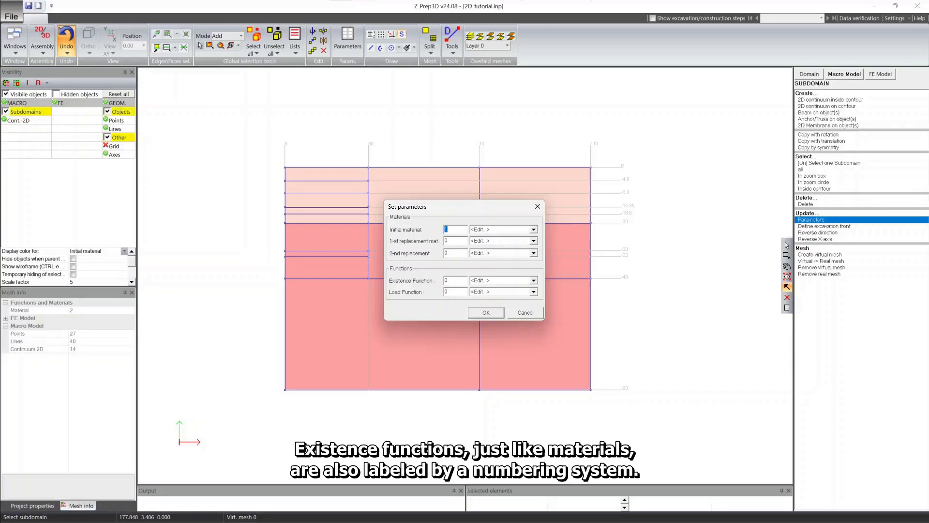
pyautogui.doubleClick(446, 280)
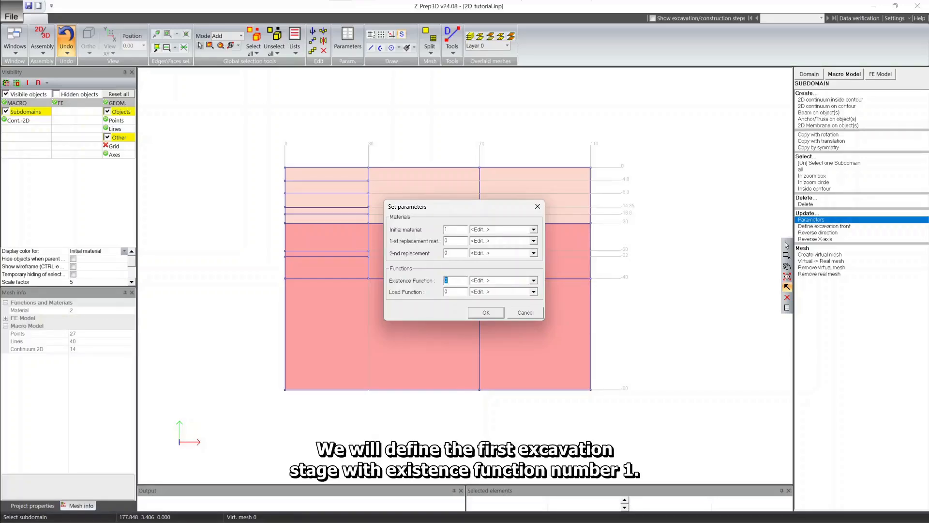
pyautogui.write('1')
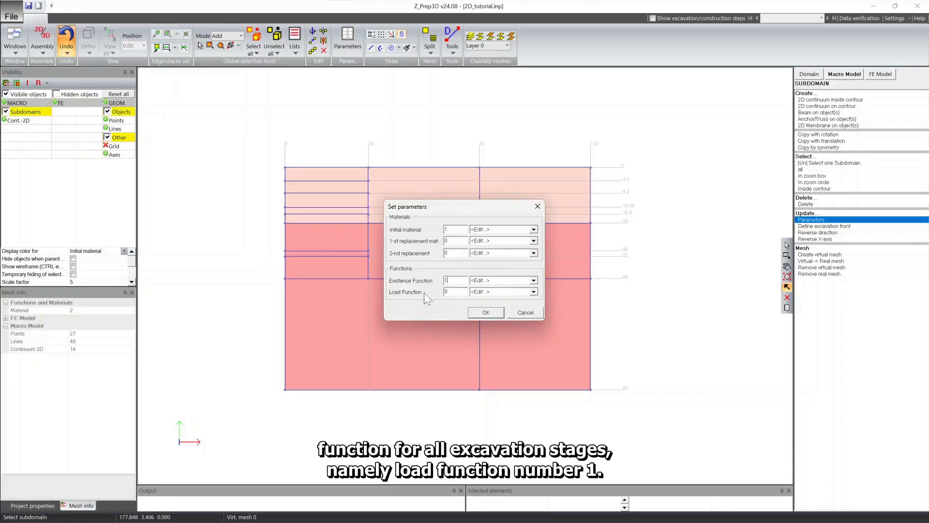
pyautogui.doubleClick(446, 292)
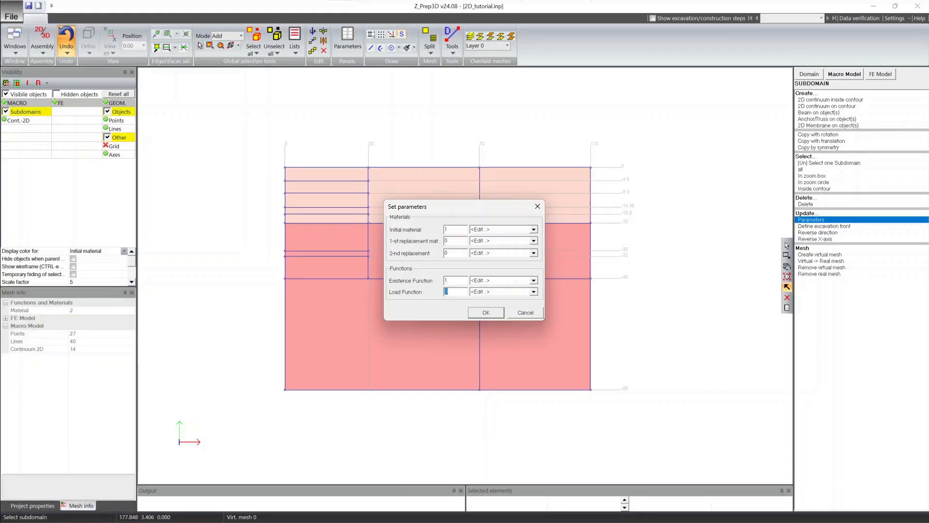
pyautogui.write('1')
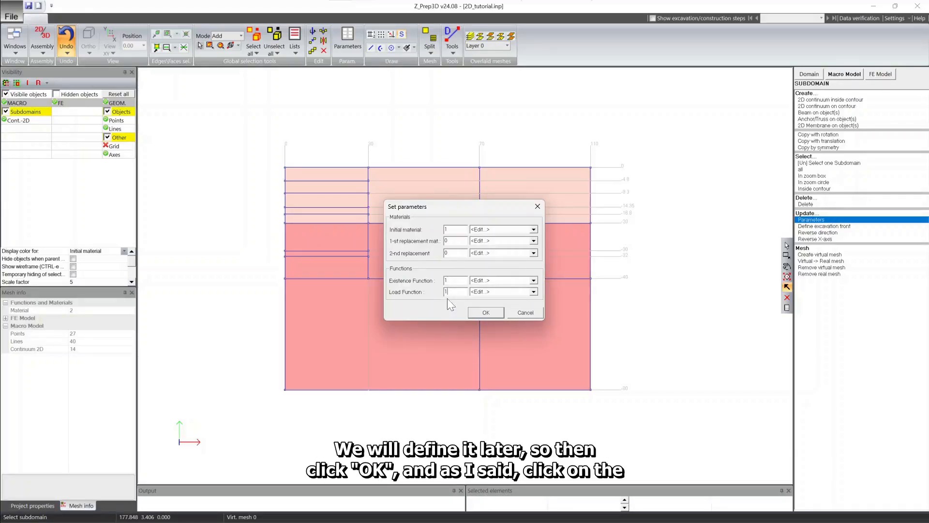
pyautogui.click(480, 312)
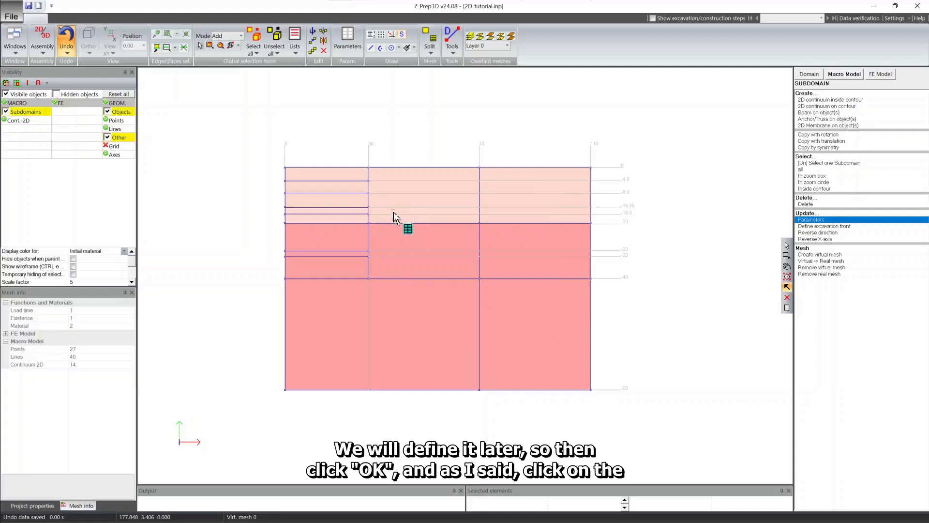
# - Assign existence function 2 and load function 1 to the second excavation subdomain, between -4.8 and -9.3 m
pyautogui.click(346, 185)
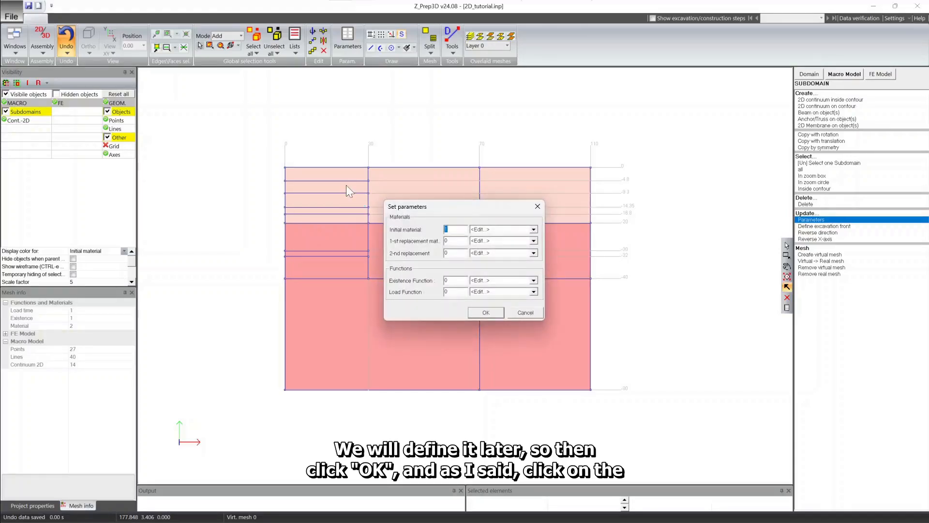
pyautogui.click(446, 280)
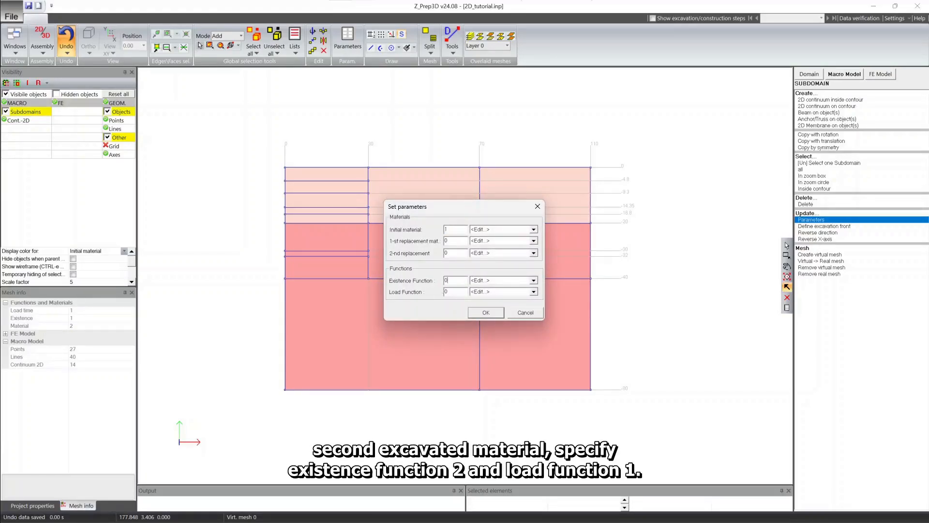
pyautogui.write('2')
pyautogui.press('Tab')
pyautogui.write('1')
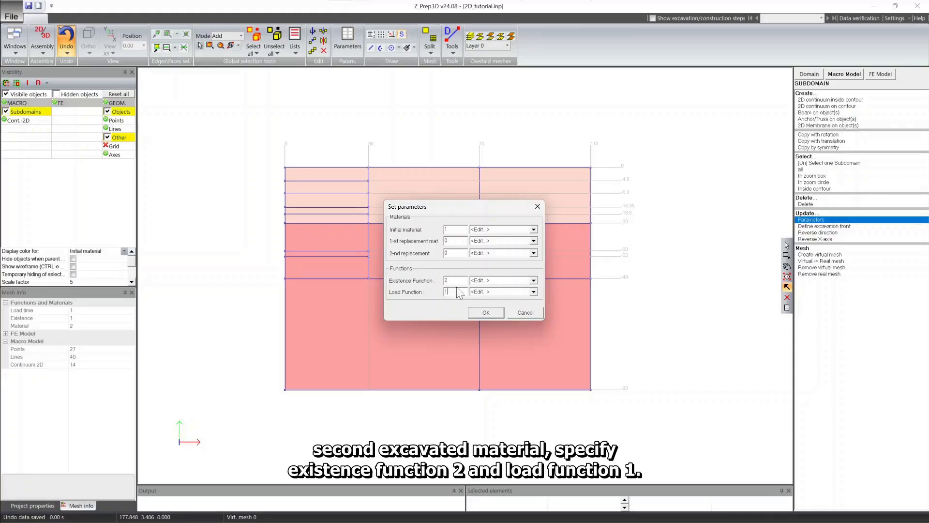
pyautogui.click(485, 312)
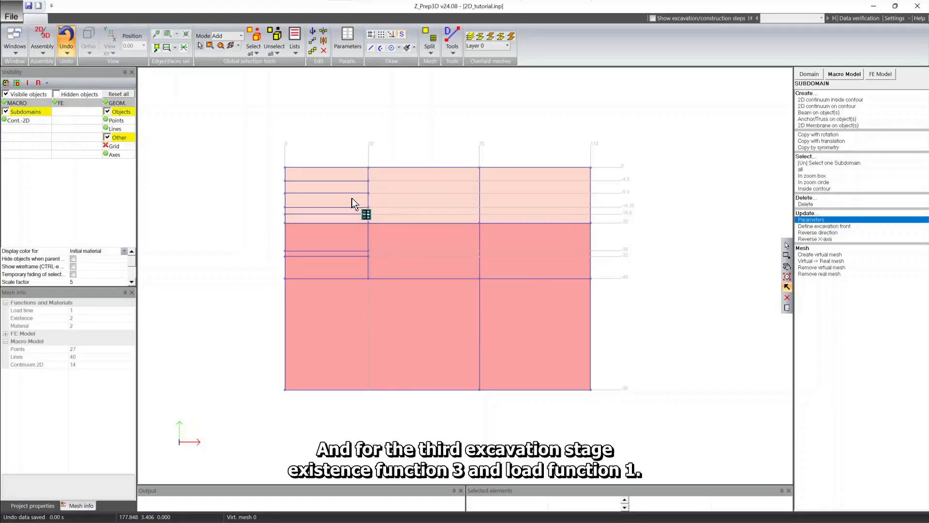
# - Assign existence function 3 and load function 1 to the third excavation subdomain, between -9.3 and -14.35 m
pyautogui.click(359, 209)
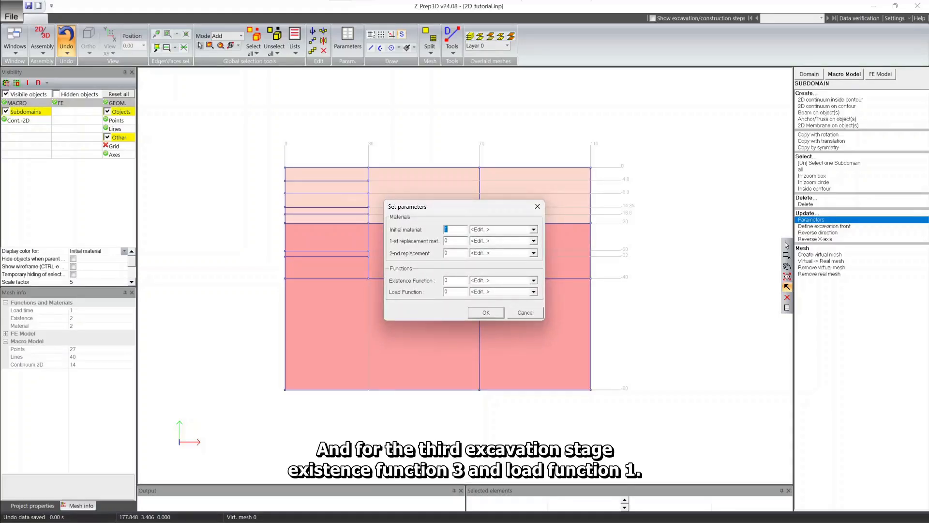
pyautogui.doubleClick(449, 280)
pyautogui.write('3')
pyautogui.doubleClick(448, 291)
pyautogui.write('1')
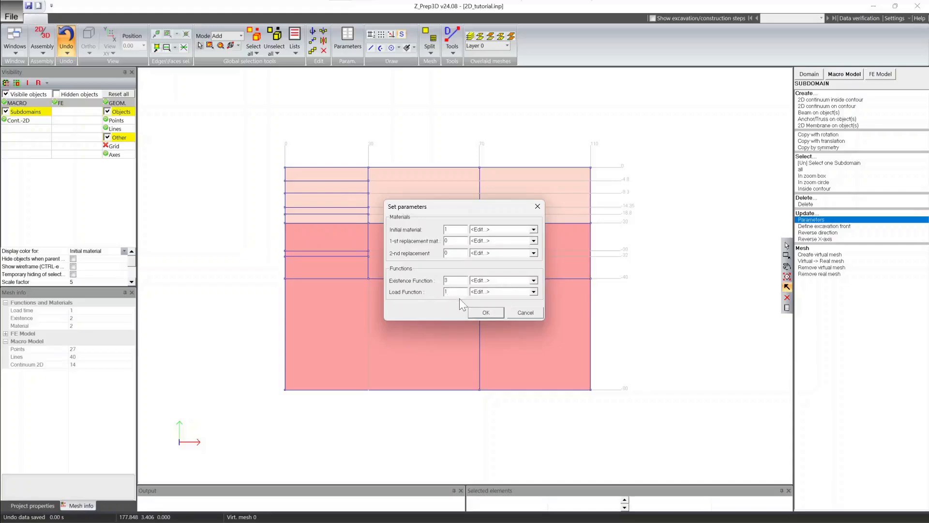
pyautogui.click(479, 313)
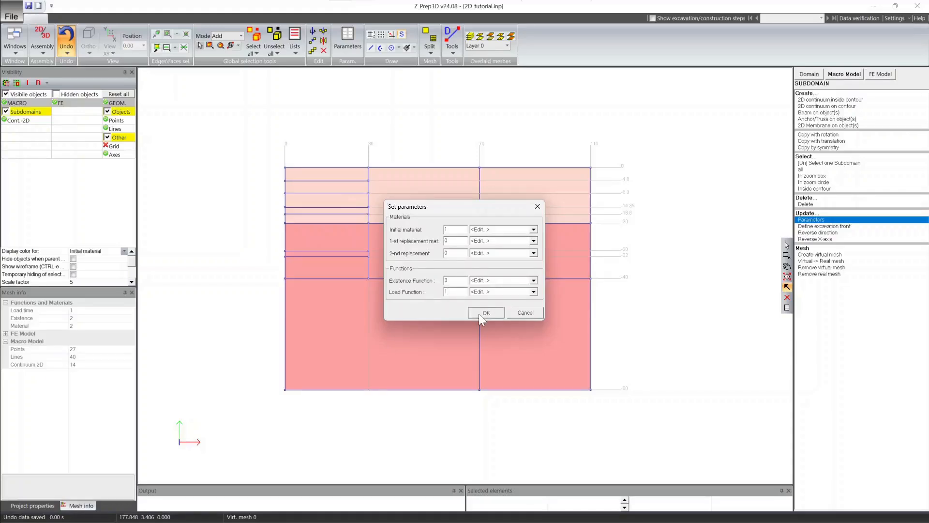
# - Assign existence function 4 and load function 1 to the fourth excavation subdomain (-14.35 to -16.8 m), and colour the display by existence function
pyautogui.click(361, 210)
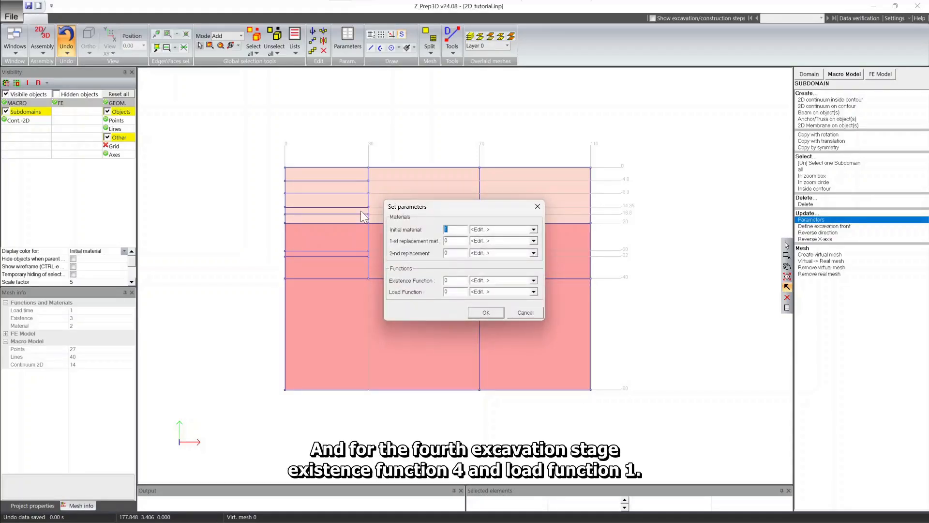
pyautogui.click(457, 281)
pyautogui.write('4')
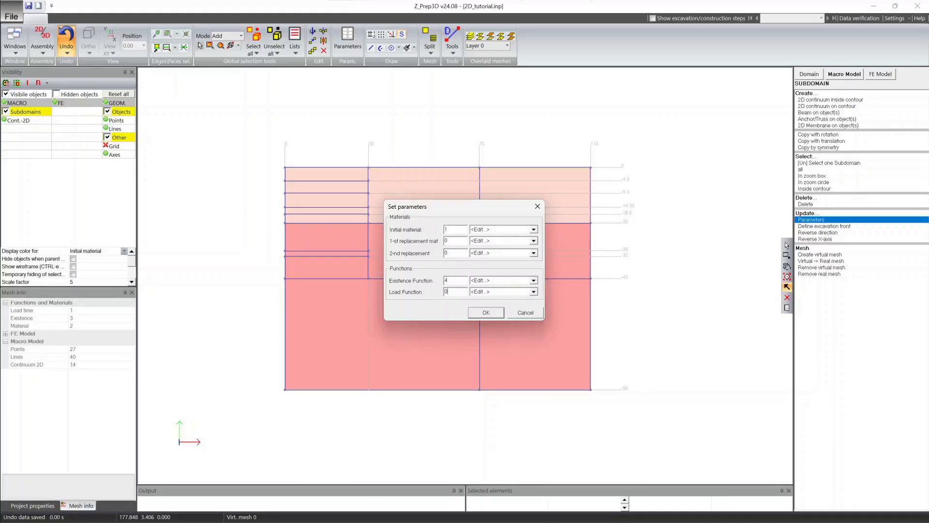
pyautogui.write('1')
pyautogui.click(486, 313)
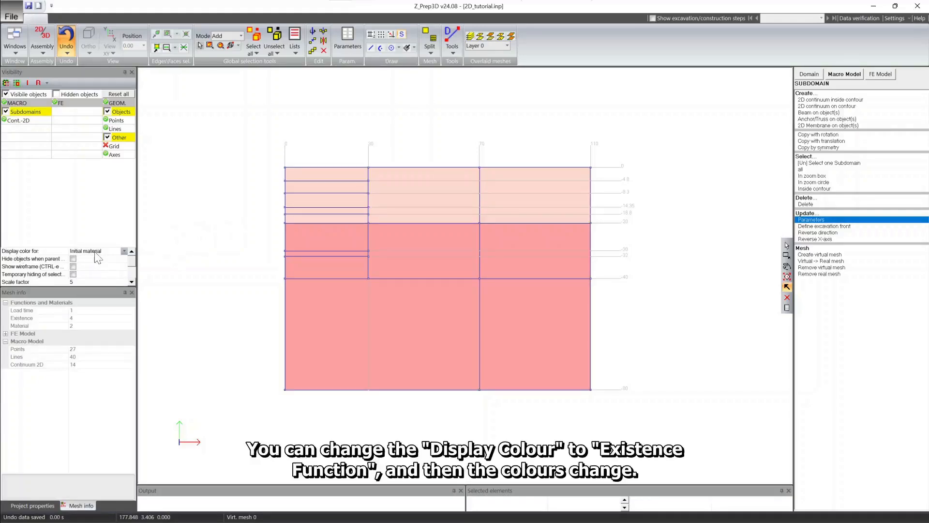
pyautogui.click(124, 251)
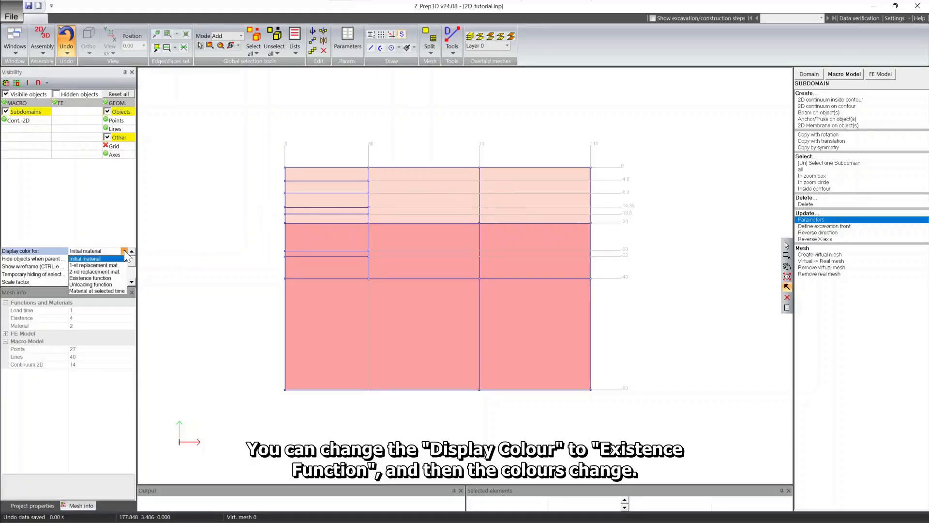
pyautogui.click(101, 278)
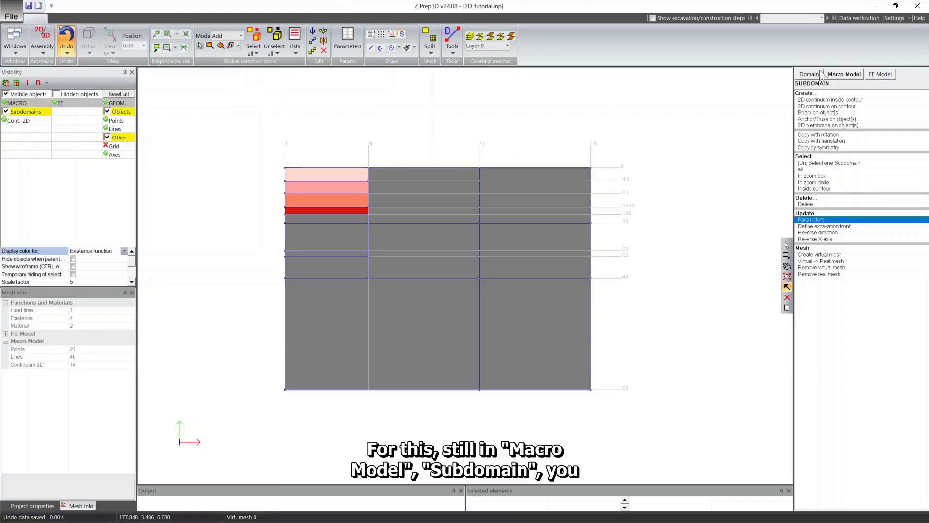
# - Create a structured quadrilateral virtual mesh in the first excavation subdomain, splitting edge 1-2 into 12 and edge 1-4 into 6
pyautogui.click(842, 74)
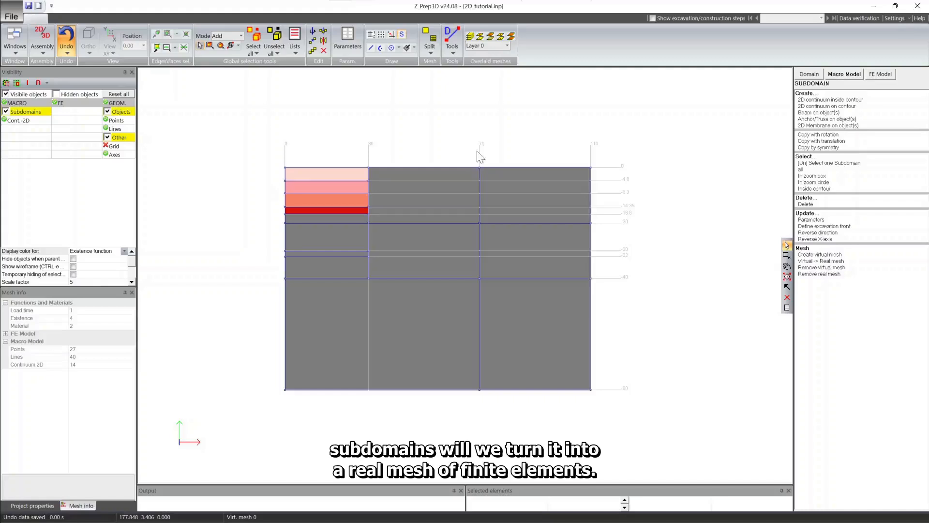
pyautogui.click(831, 255)
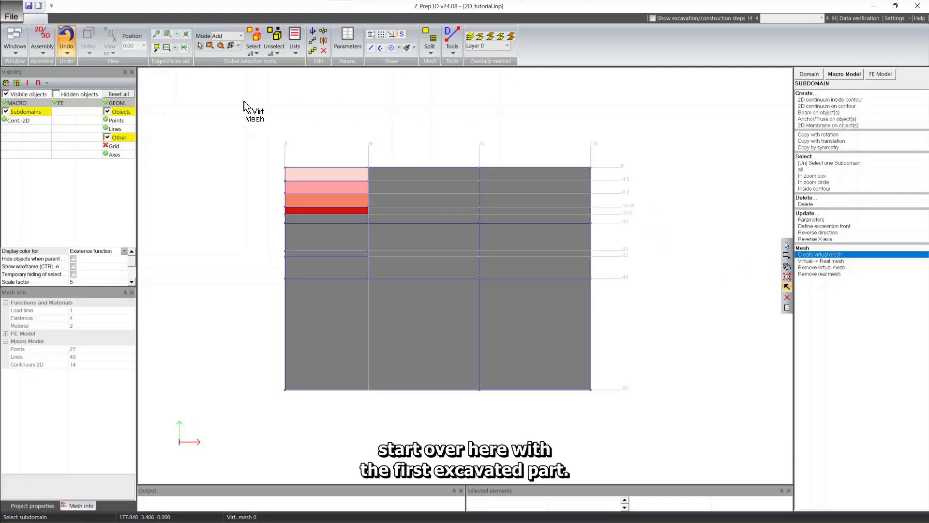
pyautogui.click(308, 175)
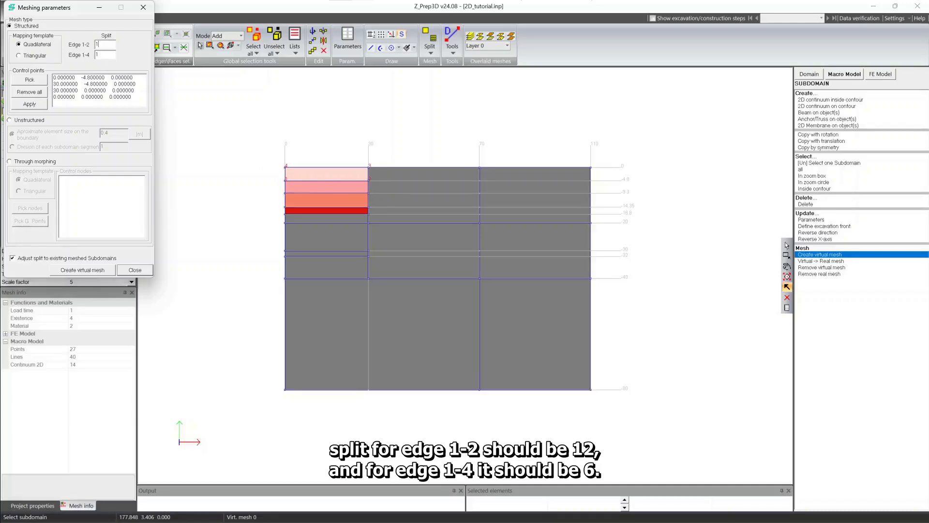
pyautogui.write('2')
pyautogui.press('Tab')
pyautogui.write('6')
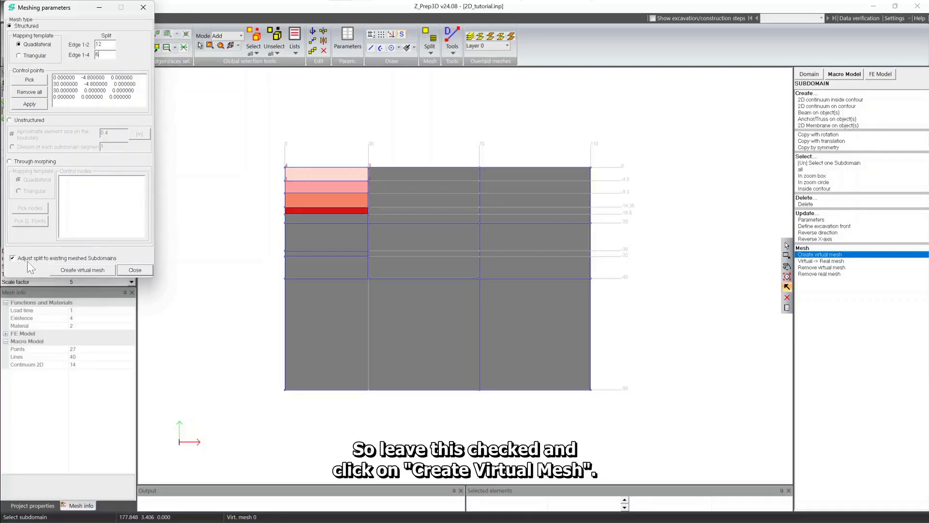
pyautogui.click(71, 270)
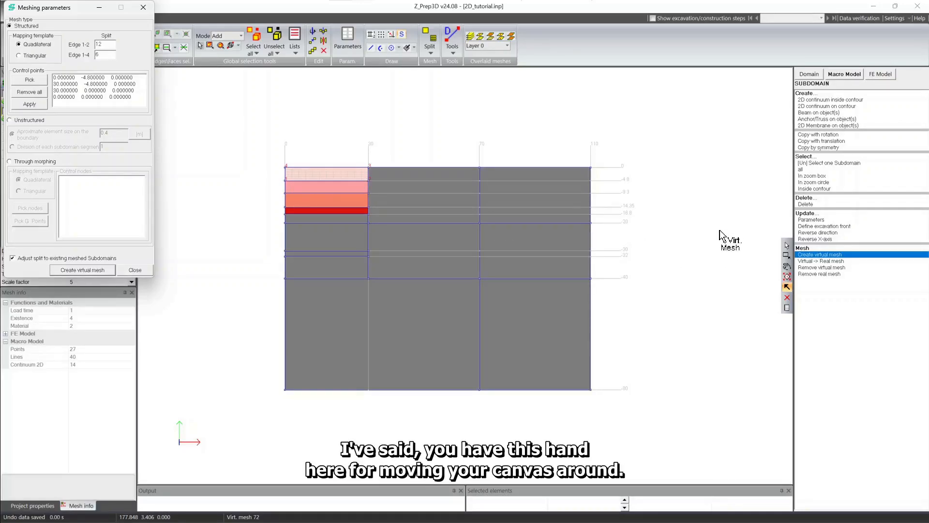
pyautogui.click(787, 267)
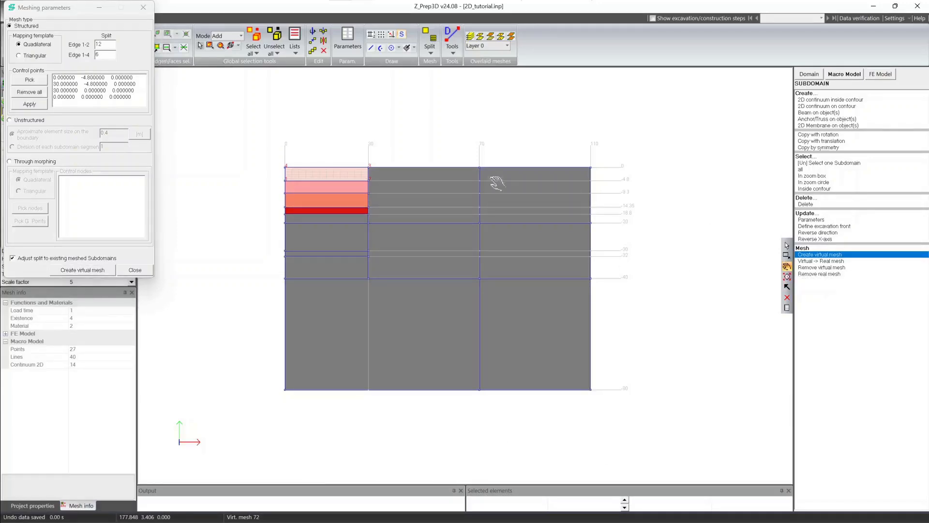
# - Create a structured quadrilateral virtual mesh in the second excavation subdomain, splitting edge 1-2 into 12 and edge 1-4 into 6
pyautogui.moveTo(260, 150); pyautogui.dragTo(363, 183)
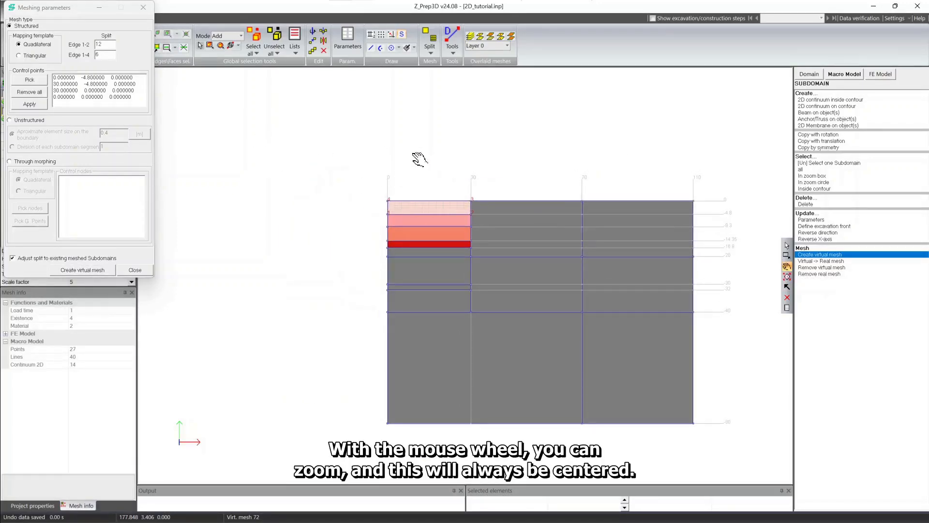
pyautogui.scroll(5, 441, 198)
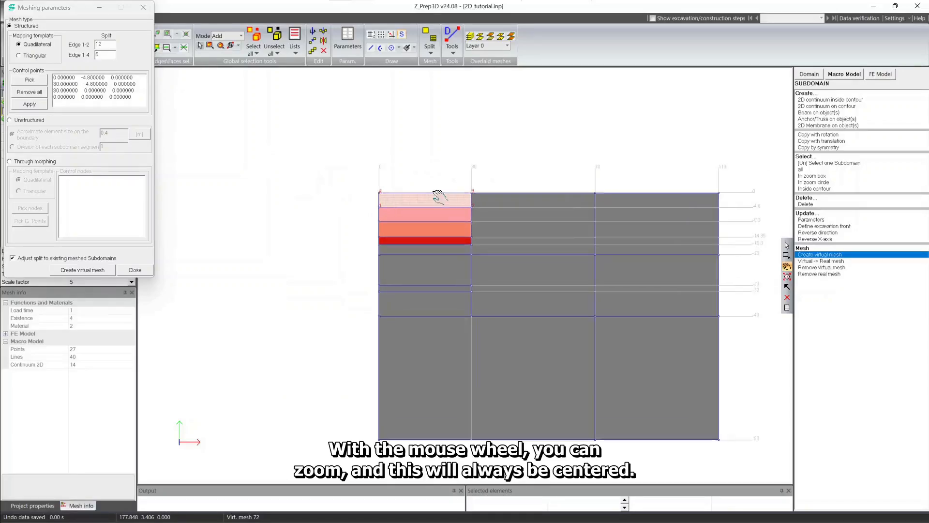
pyautogui.moveTo(362, 140); pyautogui.dragTo(398, 247)
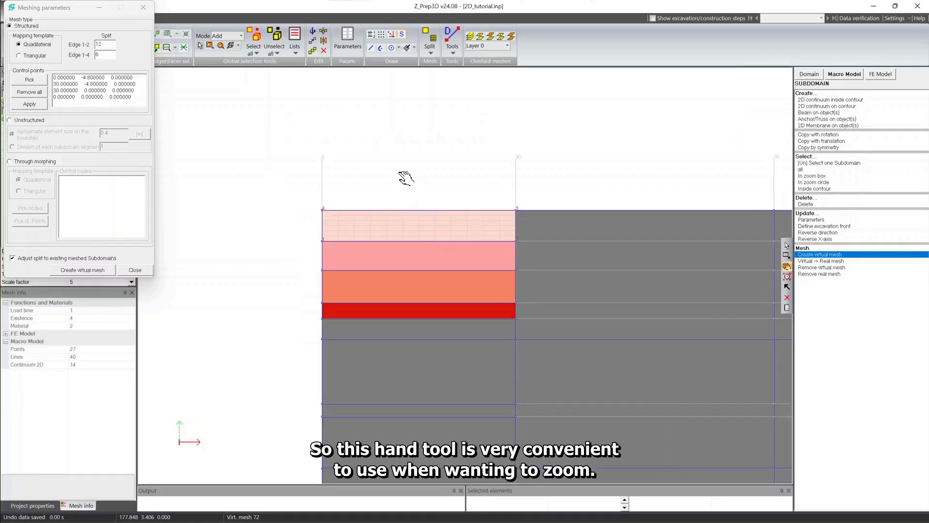
pyautogui.moveTo(412, 173); pyautogui.dragTo(411, 178)
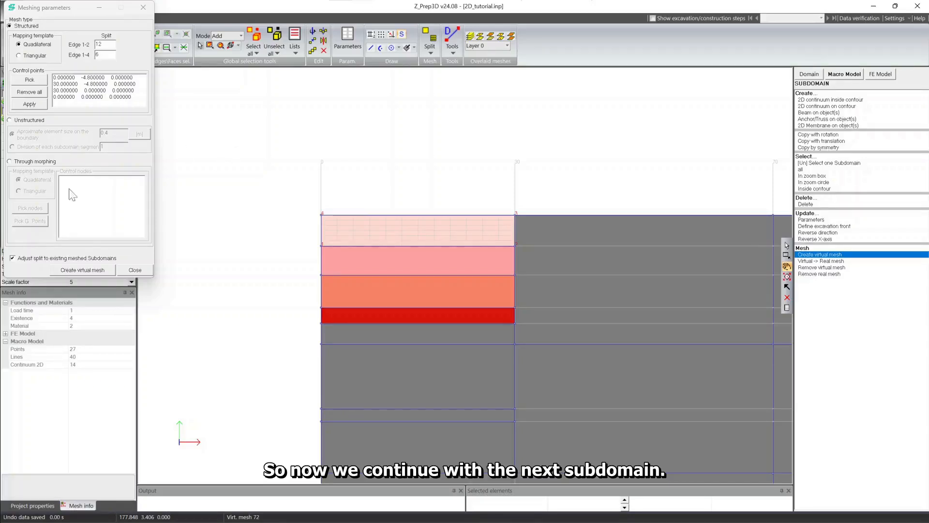
pyautogui.click(821, 256)
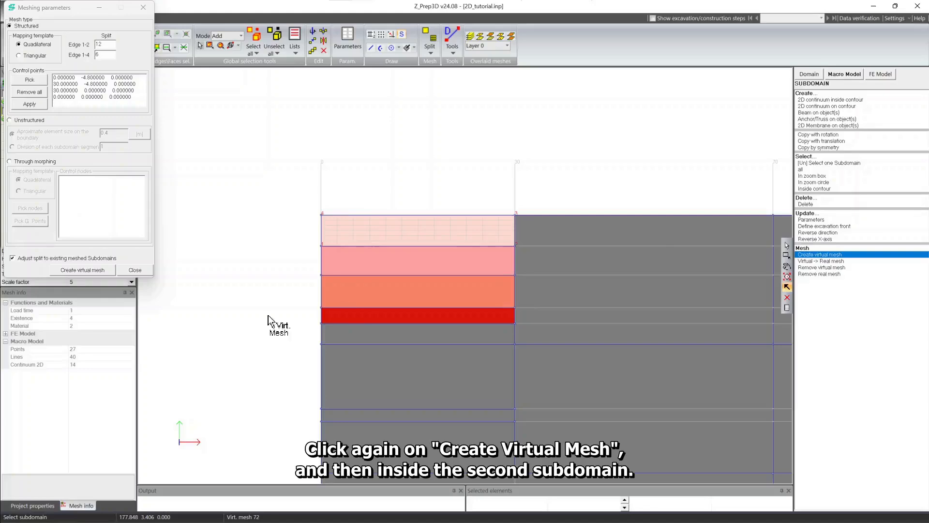
pyautogui.click(385, 262)
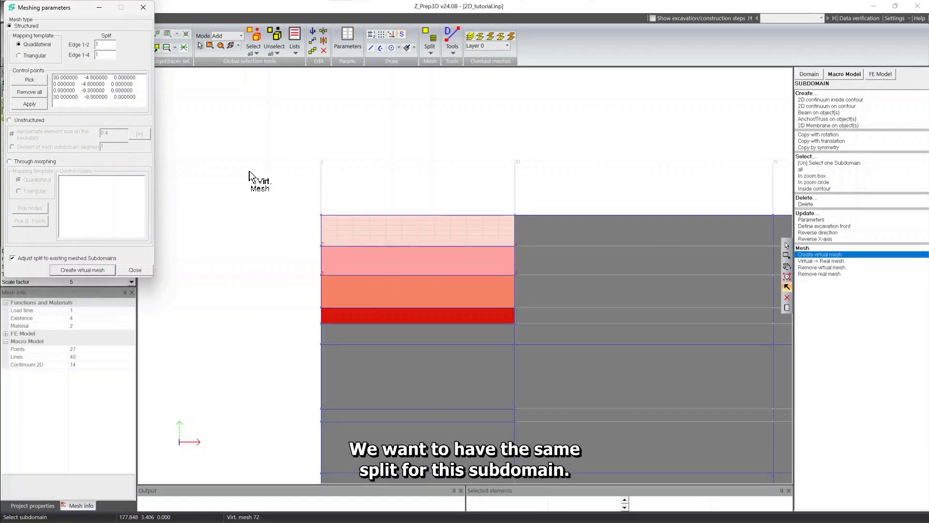
pyautogui.click(104, 44)
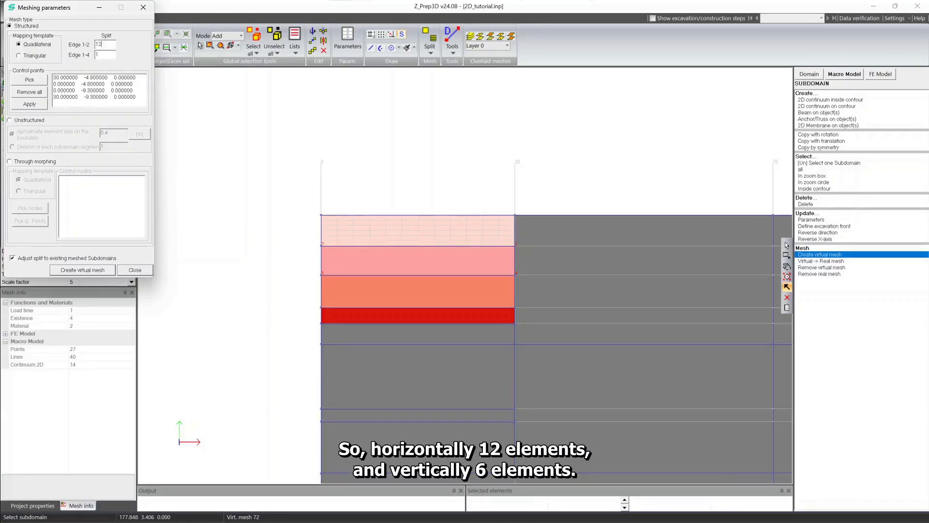
pyautogui.press('Tab')
pyautogui.write('6')
pyautogui.click(64, 271)
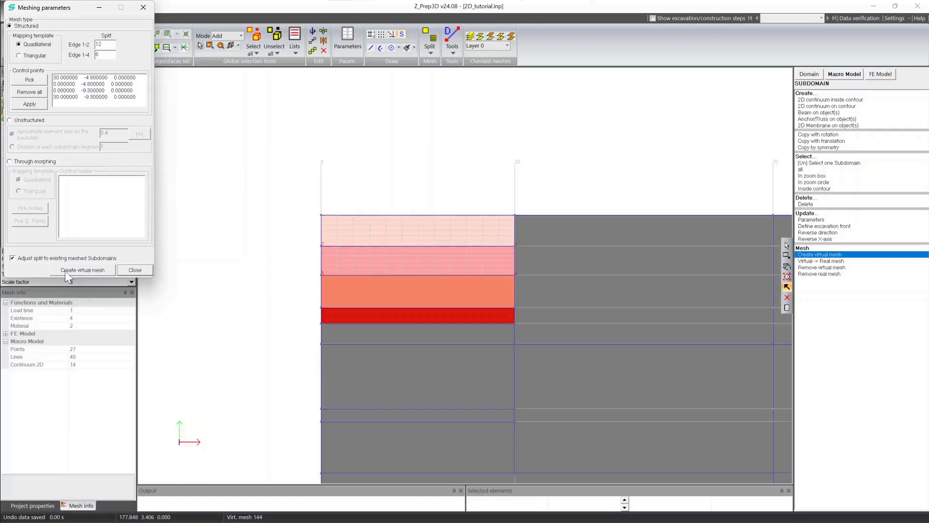
# - Create virtual meshes in the third and fourth excavation subdomains and the subdomain between -16.8 and -20 m, splitting them into 12 horizontally
pyautogui.click(65, 271)
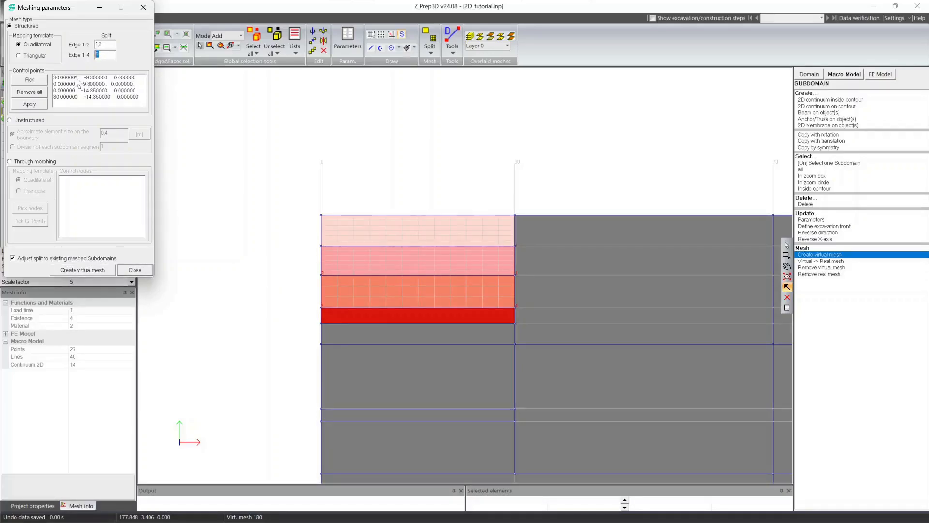
pyautogui.click(377, 317)
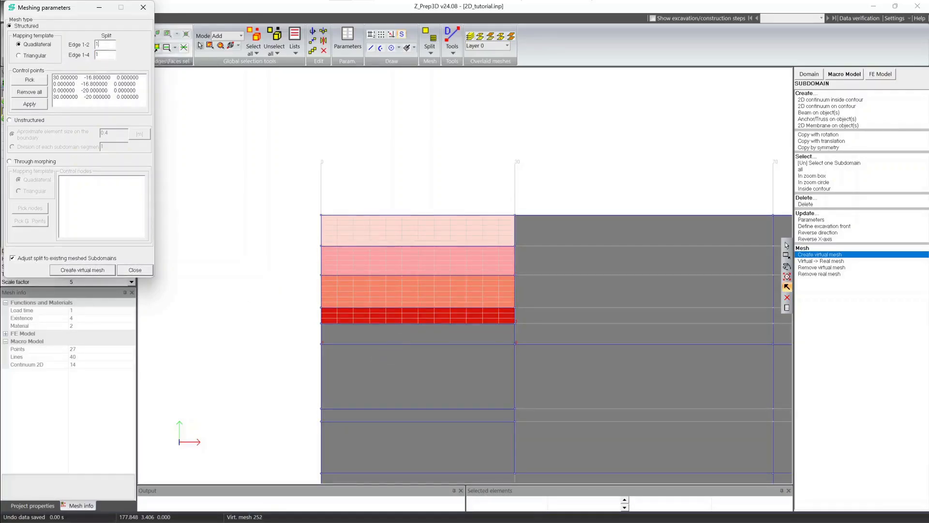
pyautogui.click(380, 336)
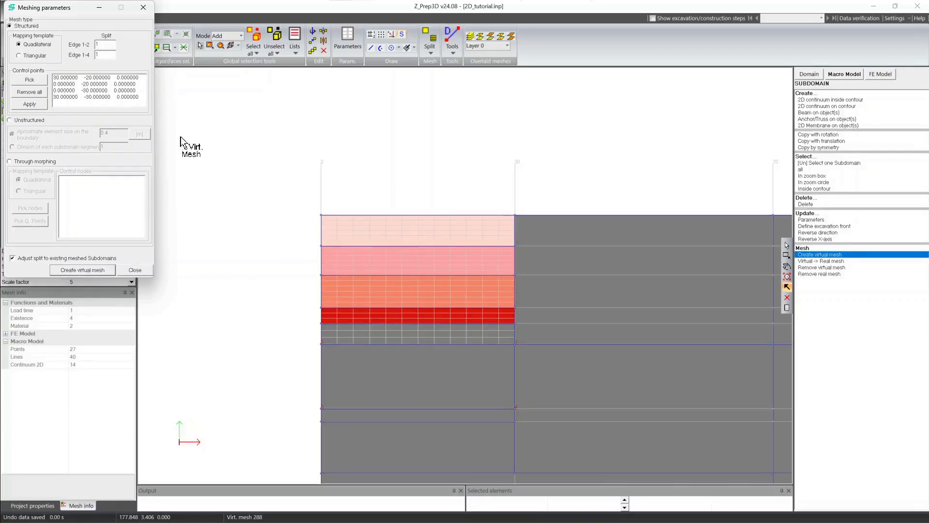
# - Create a virtual mesh in the subdomain between -20 and -30 m, splitting edge 1-2 into 12 and edge 1-4 into 7
pyautogui.doubleClick(102, 55)
pyautogui.write('7')
pyautogui.click(65, 270)
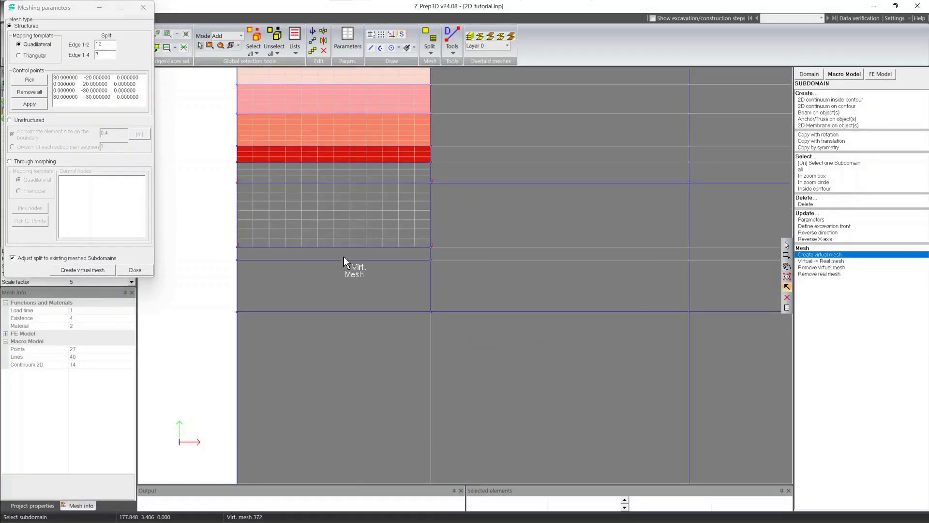
# - Mesh the subdomains from -30 to -32 m and -32 to -40 m below the excavation, splitting edge 1-4 of the deeper one into 6
pyautogui.click(344, 257)
pyautogui.click(68, 269)
pyautogui.click(307, 290)
pyautogui.moveTo(102, 55); pyautogui.dragTo(93, 56)
pyautogui.write('6')
pyautogui.click(72, 270)
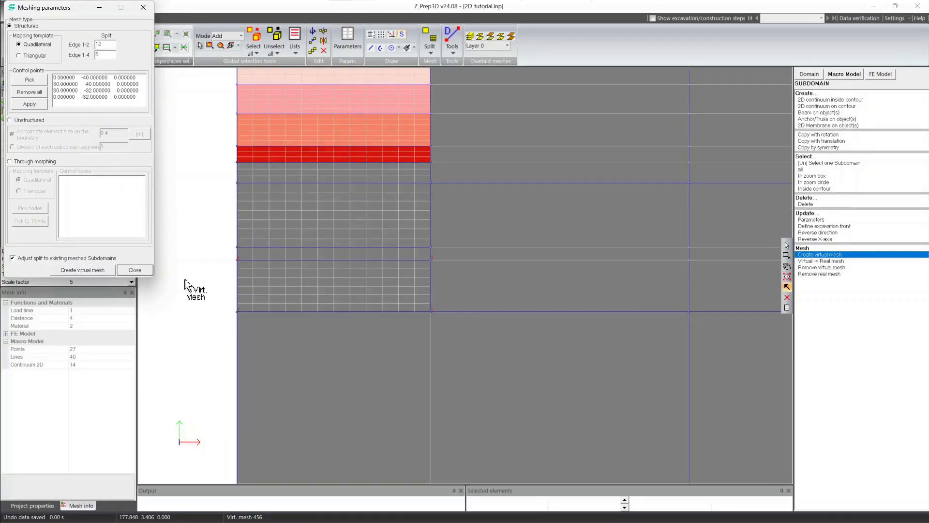
# - Create virtual meshes in the two subdomains between x = 30 and 70 m down to -40 m, splitting edge 1-2 into 20
pyautogui.moveTo(513, 94); pyautogui.dragTo(343, 153, button='middle')
pyautogui.click(342, 154)
pyautogui.click(87, 268)
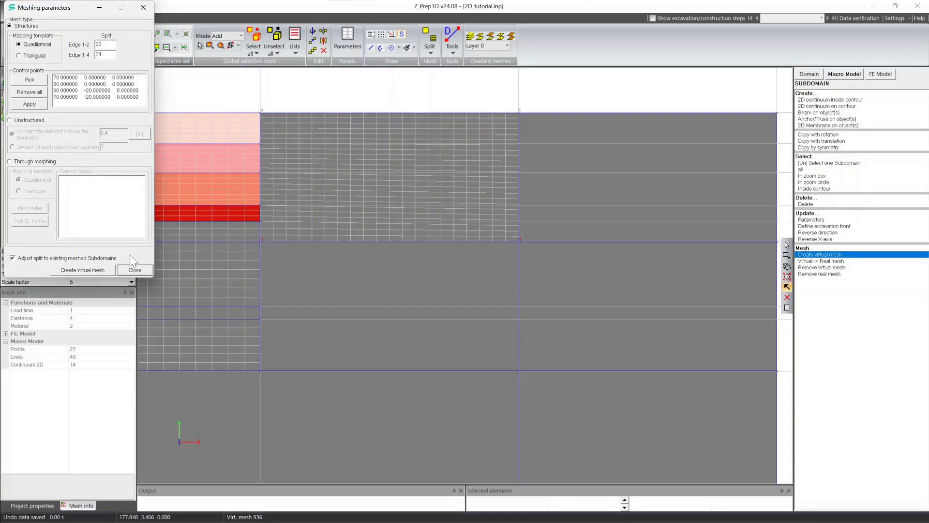
pyautogui.click(309, 285)
pyautogui.moveTo(102, 44)
pyautogui.mouseDown()
pyautogui.moveTo(95, 54)
pyautogui.moveTo(94, 45)
pyautogui.mouseUp()
pyautogui.write('20')
pyautogui.click(101, 269)
# - Create virtual meshes in the two subdomains between x = 70 and 110 m down to -40 m, splitting edge 1-2 into 15
pyautogui.click(551, 192)
pyautogui.write('15')
pyautogui.click(86, 270)
pyautogui.click(556, 292)
pyautogui.click(82, 270)
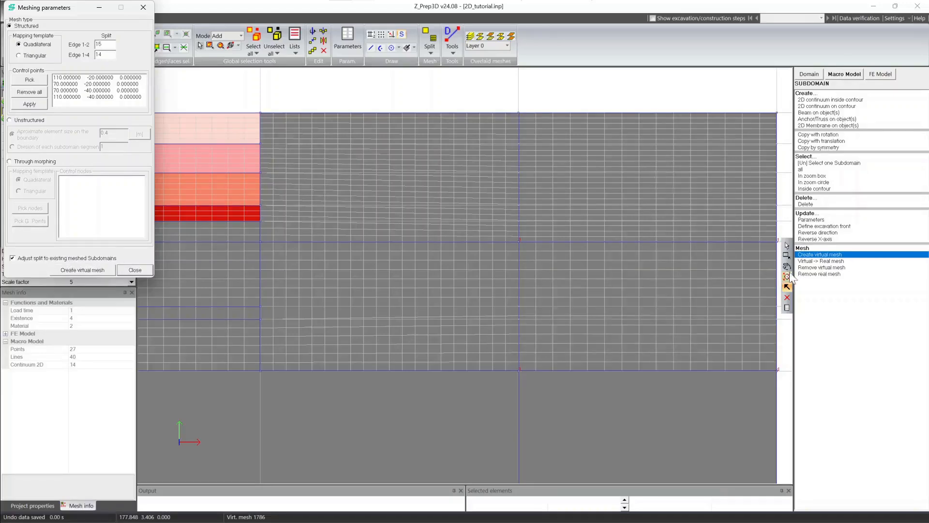
# - Create a virtual mesh in the subdomain from x = 70 to 110 m between -40 and -80 m, splitting both edges into 15
pyautogui.moveTo(486, 415); pyautogui.dragTo(406, 217, button='middle')
pyautogui.click(809, 255)
pyautogui.click(567, 261)
pyautogui.moveTo(103, 55); pyautogui.dragTo(95, 54)
pyautogui.write('15')
pyautogui.click(82, 268)
pyautogui.moveTo(364, 259); pyautogui.dragTo(574, 270, button='middle')
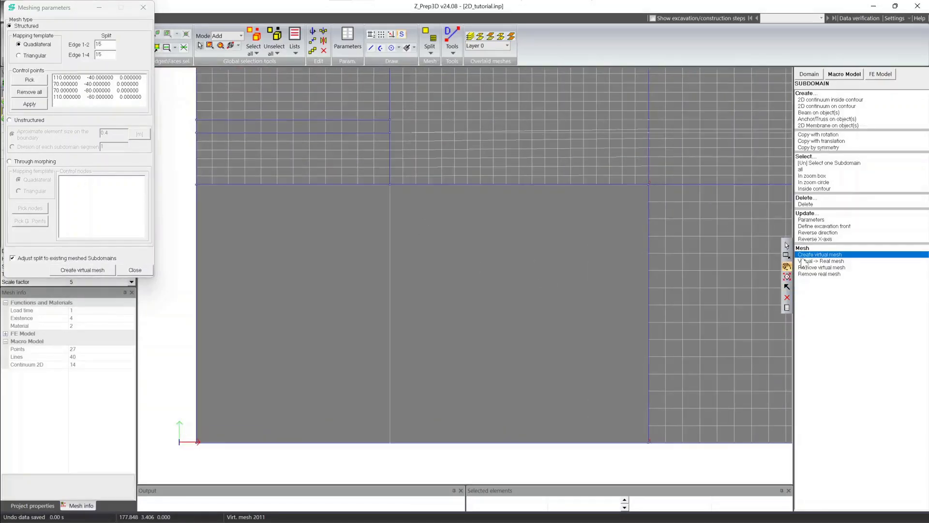
# - Mesh the remaining subdomain from x = 0 to 70 m below -40 m with edge splits 32 and 15, and close the meshing parameters
pyautogui.click(805, 255)
pyautogui.click(339, 209)
pyautogui.moveTo(103, 44); pyautogui.dragTo(94, 46)
pyautogui.write('32')
pyautogui.click(77, 269)
pyautogui.scroll(-5, 432, 224)
pyautogui.moveTo(432, 224); pyautogui.dragTo(376, 276, button='middle')
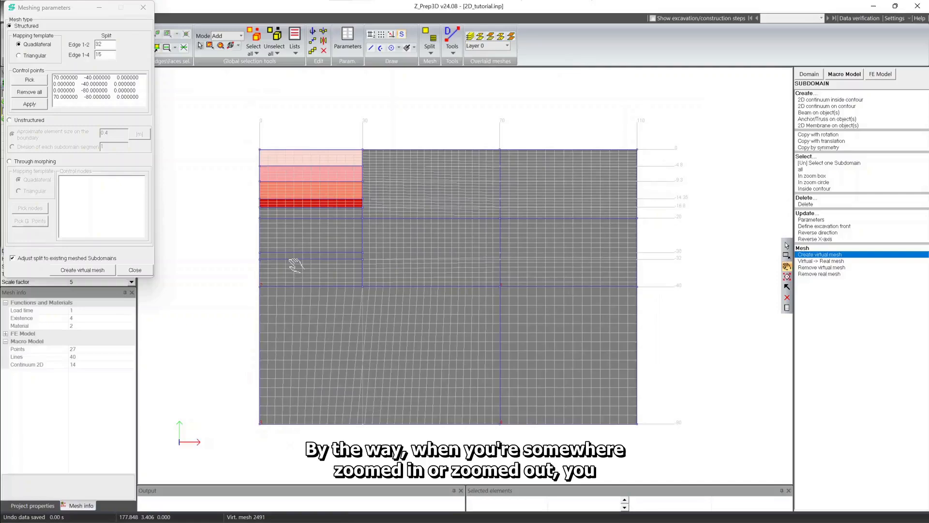
pyautogui.scroll(4, 327, 265)
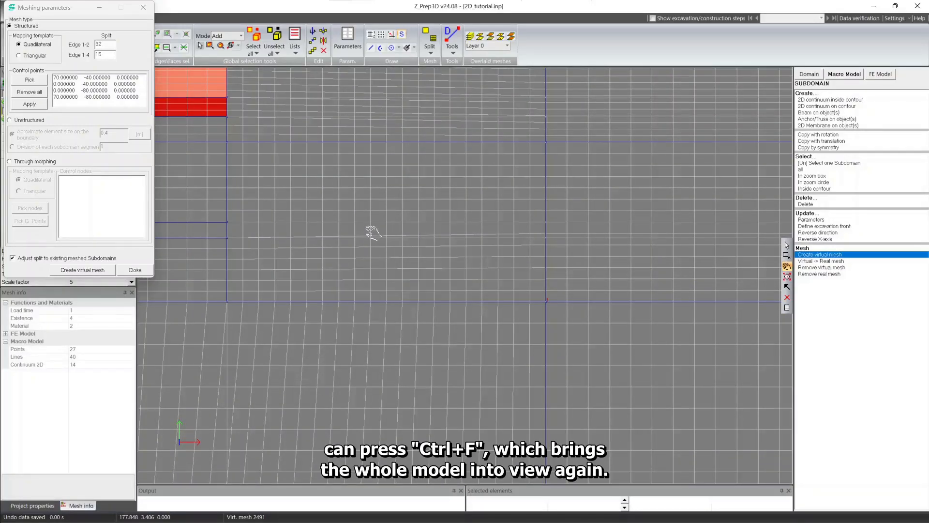
pyautogui.hotkey('ctrl', 'f')
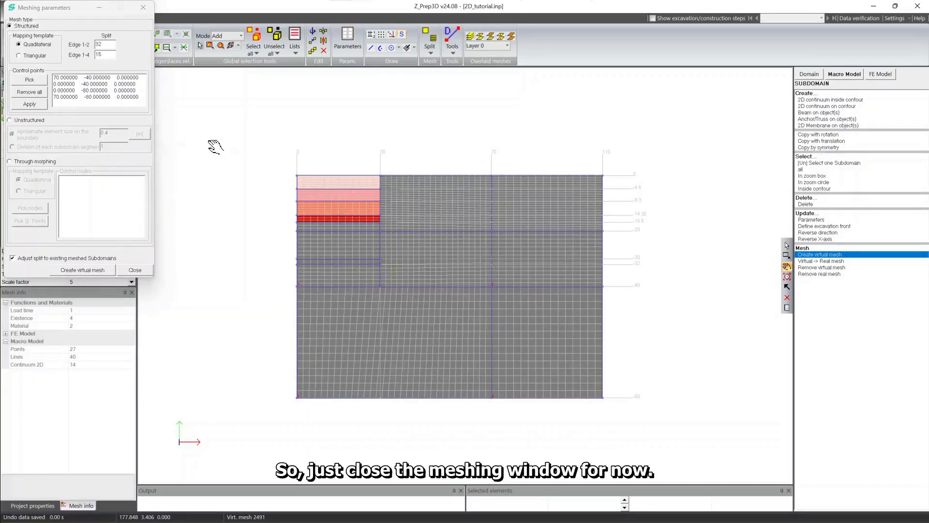
pyautogui.click(135, 270)
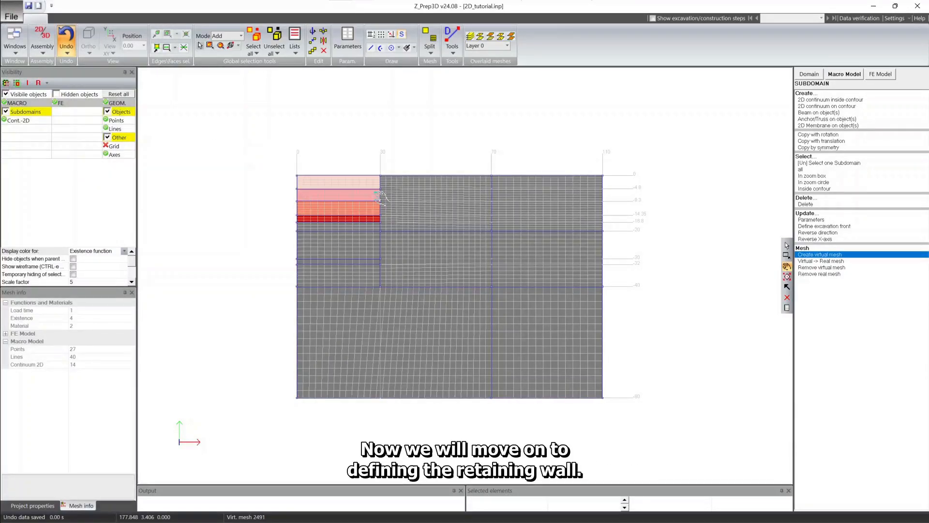
# - Box-select the seven vertical line segments at x = 30 m from the surface down to -32 m, ready for defining subdomains on them
pyautogui.scroll(3, 382, 196)
pyautogui.moveTo(338, 155); pyautogui.dragTo(382, 225)
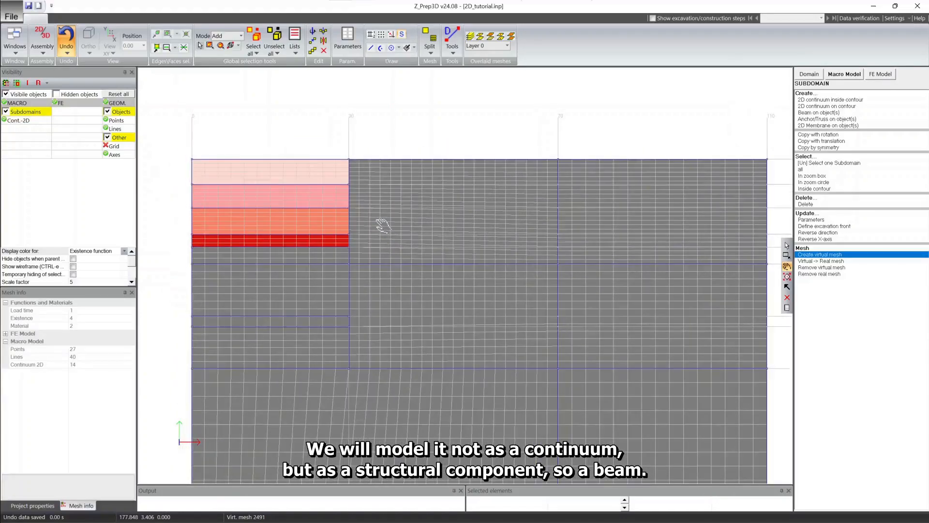
pyautogui.scroll(2, 377, 220)
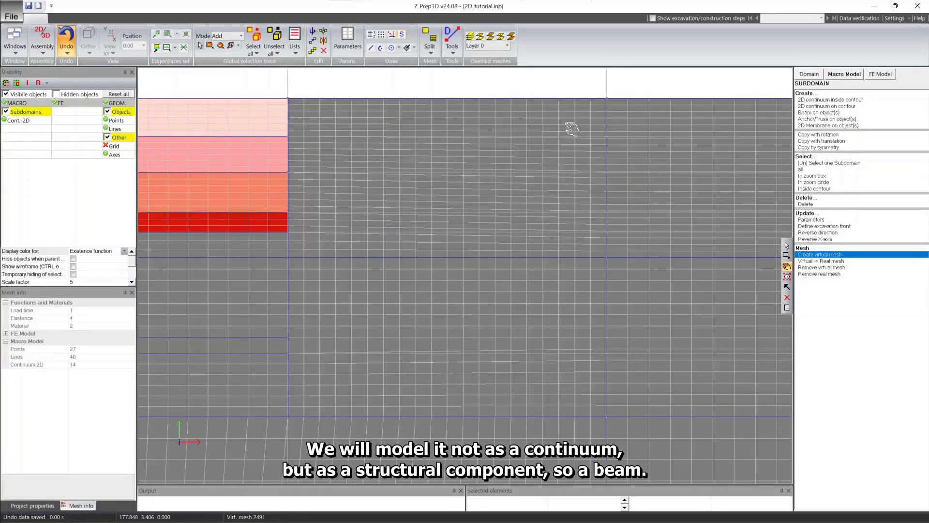
pyautogui.click(840, 77)
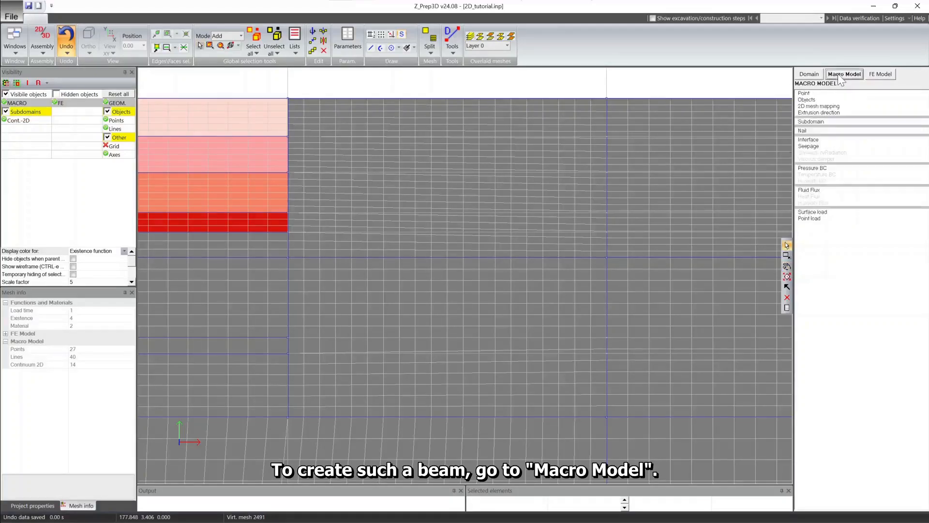
pyautogui.click(816, 120)
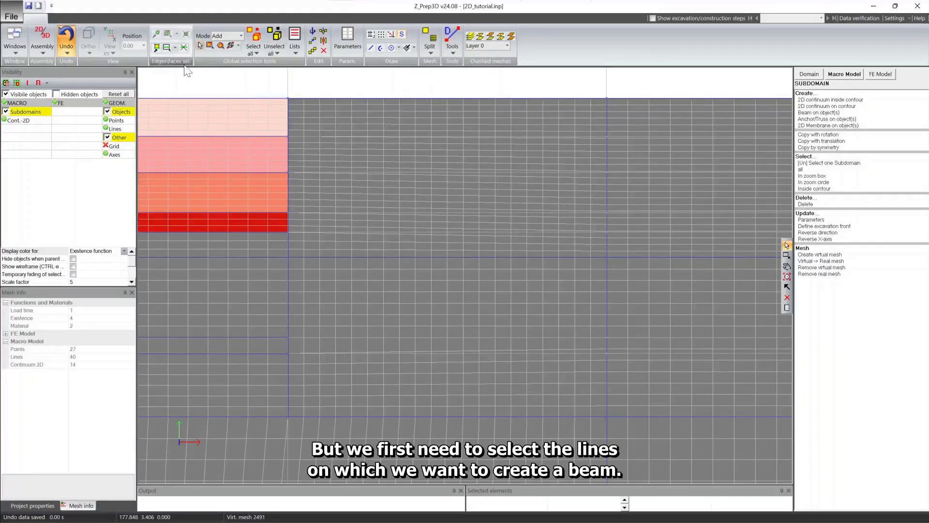
pyautogui.click(210, 45)
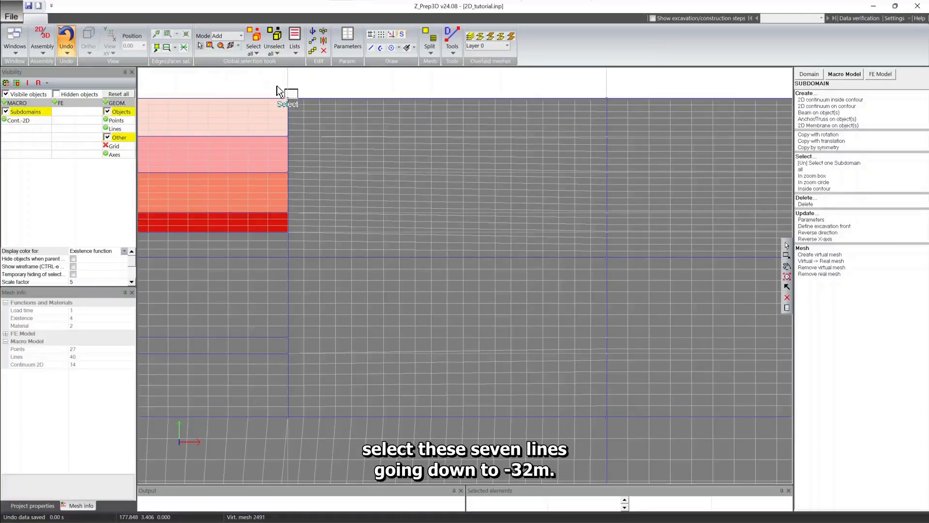
pyautogui.moveTo(279, 89); pyautogui.dragTo(297, 362)
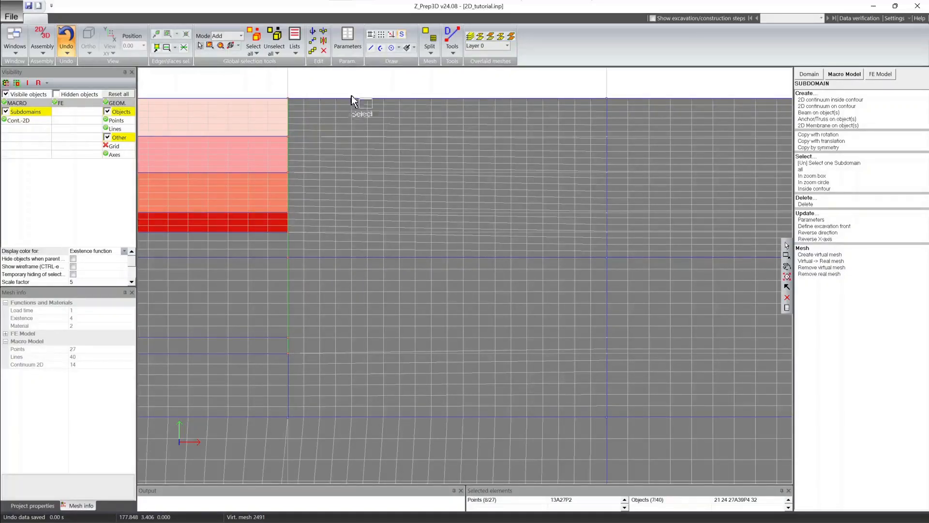
# - Create beam subdomains on all selected lines for the retaining wall, with initial material 3 and existence function 5
pyautogui.click(803, 112)
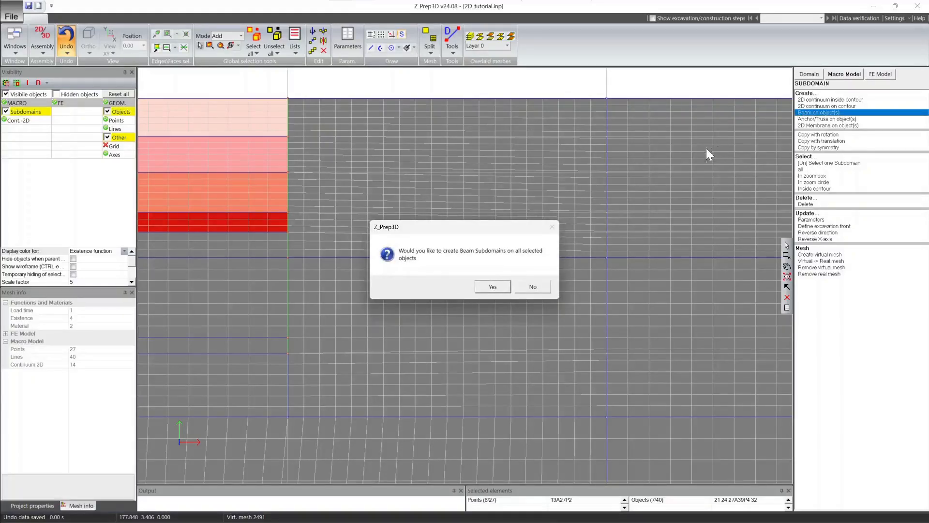
pyautogui.click(490, 285)
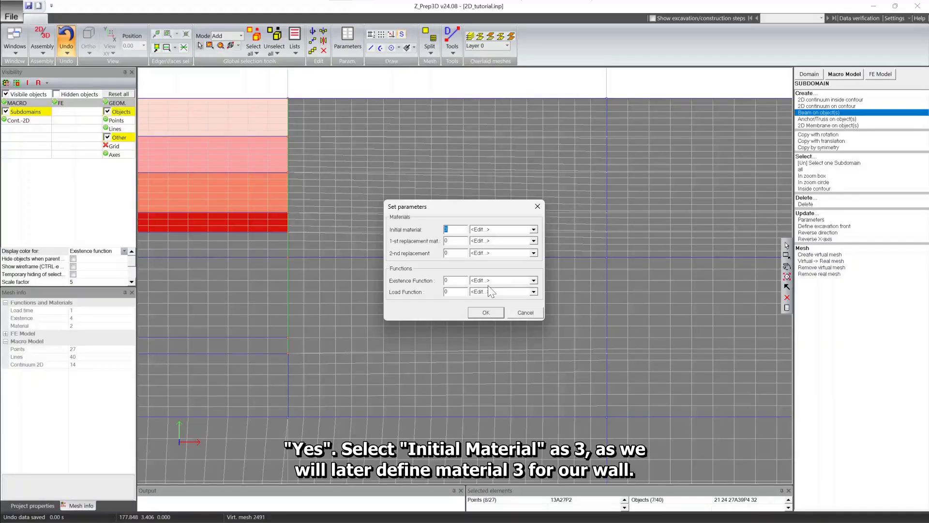
pyautogui.click(451, 280)
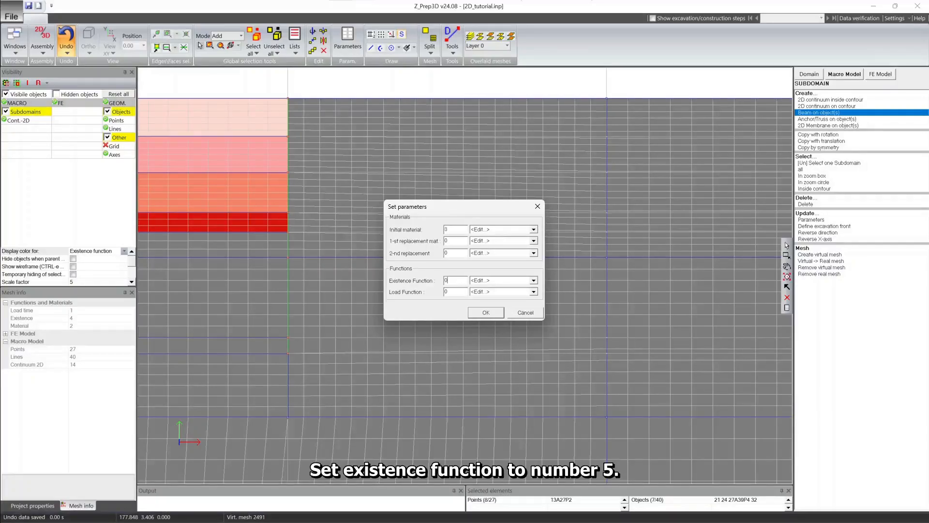
pyautogui.moveTo(450, 280); pyautogui.dragTo(443, 281)
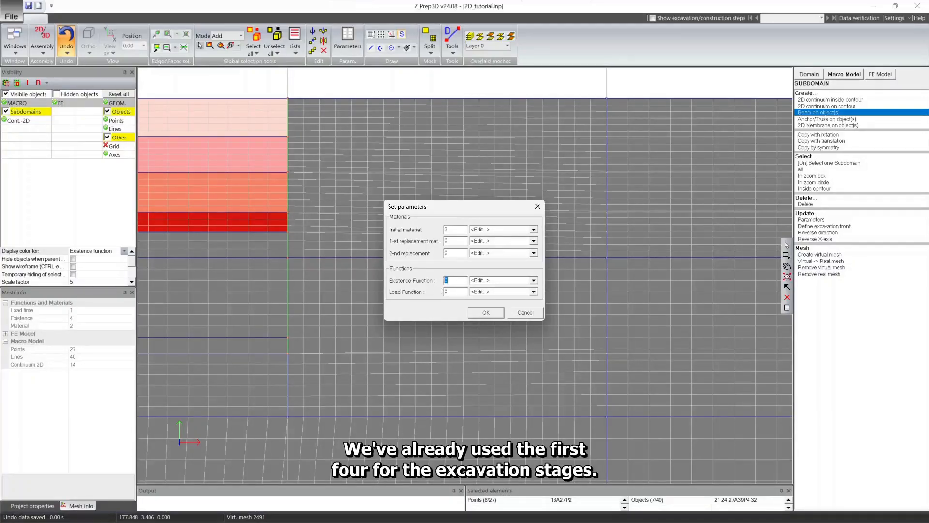
pyautogui.write('5')
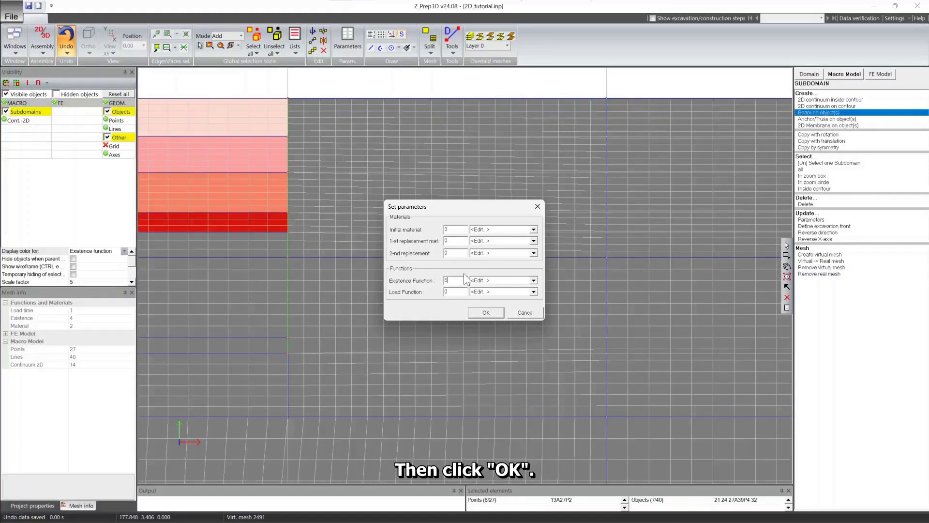
pyautogui.click(485, 313)
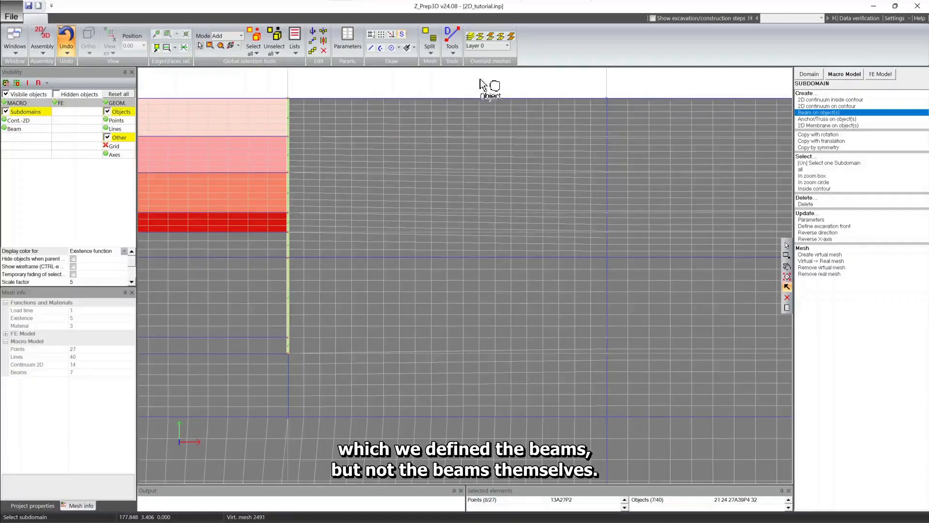
pyautogui.press('Escape')
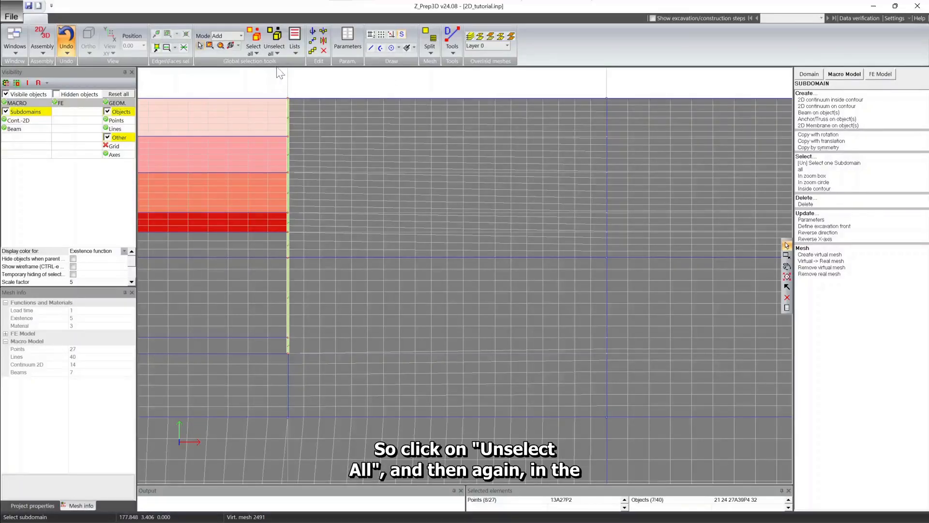
# - Reselect the seven wall segments with their beams and create their virtual mesh with split 1, adjusted to the existing meshed subdomains
pyautogui.click(275, 42)
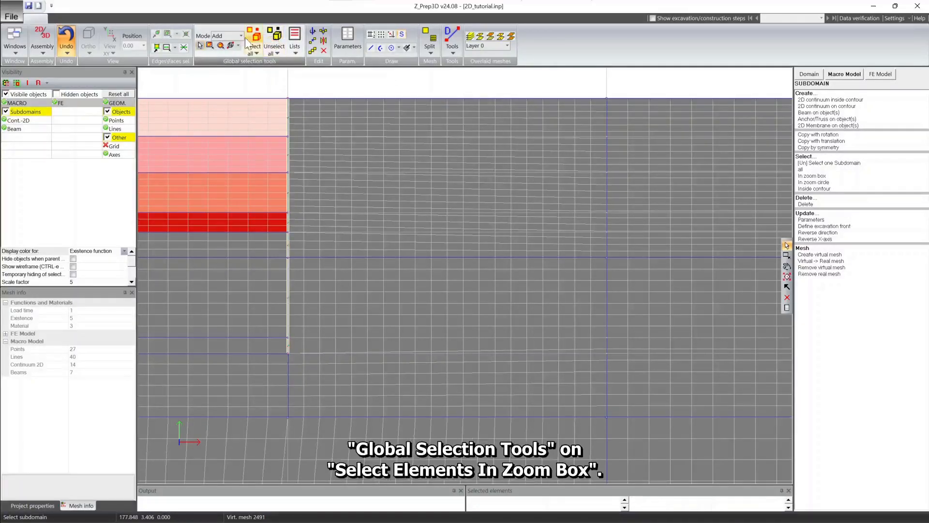
pyautogui.click(210, 45)
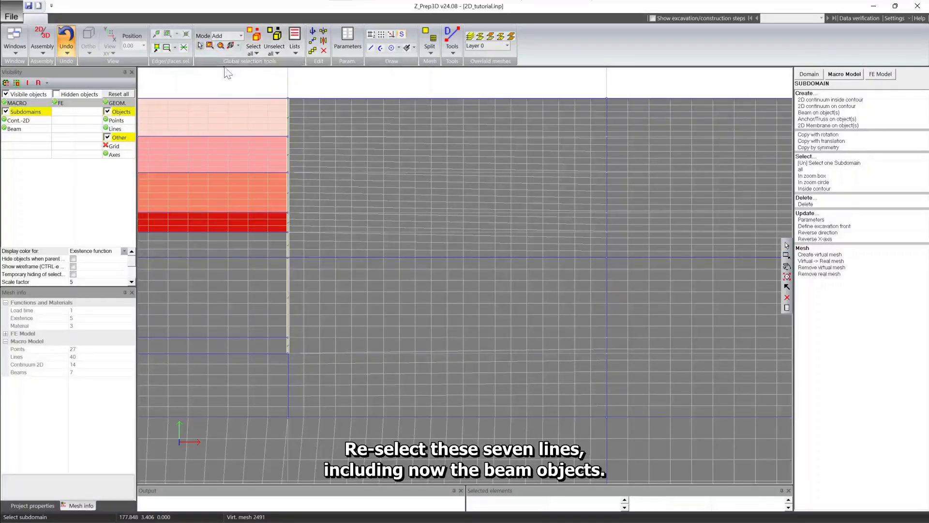
pyautogui.moveTo(281, 91); pyautogui.dragTo(300, 364)
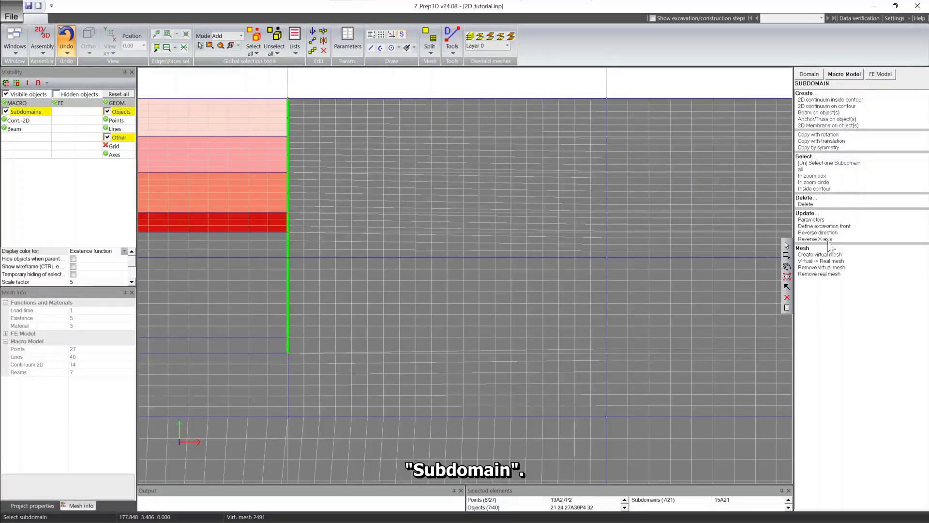
pyautogui.click(821, 255)
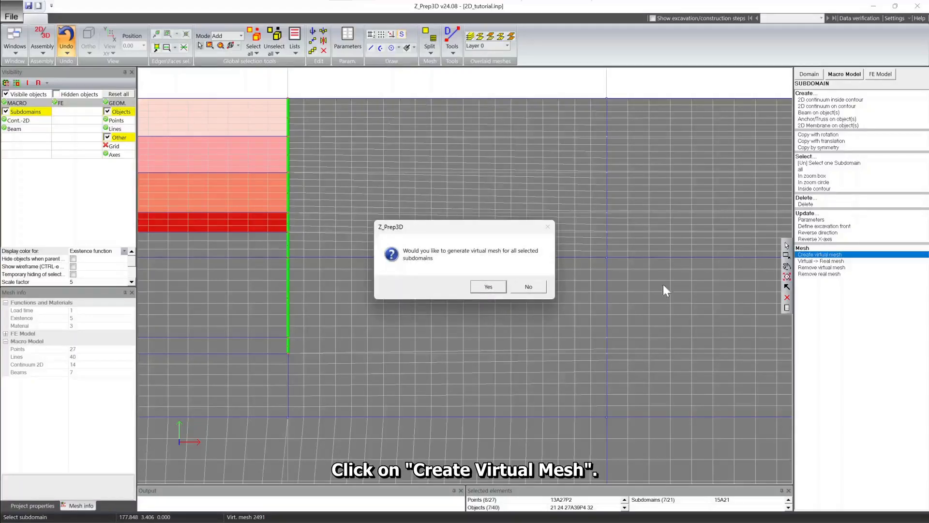
pyautogui.click(496, 287)
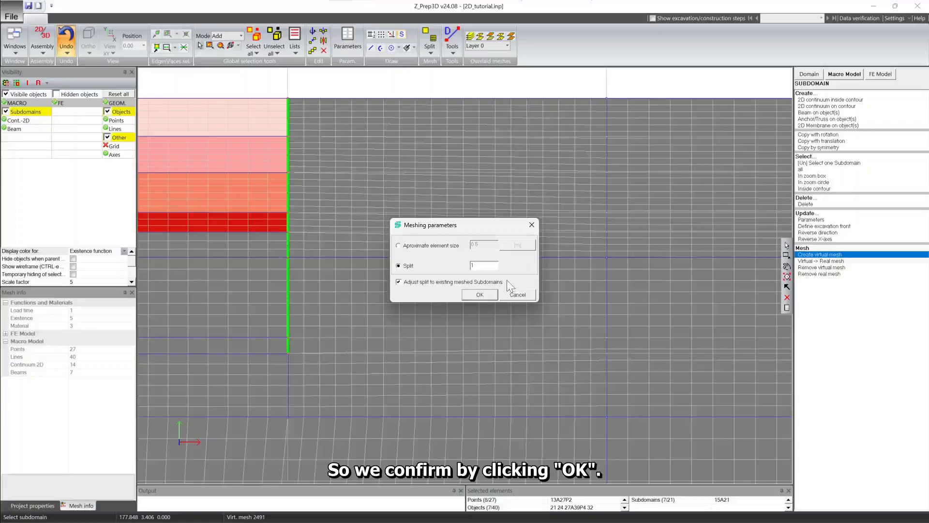
pyautogui.click(478, 294)
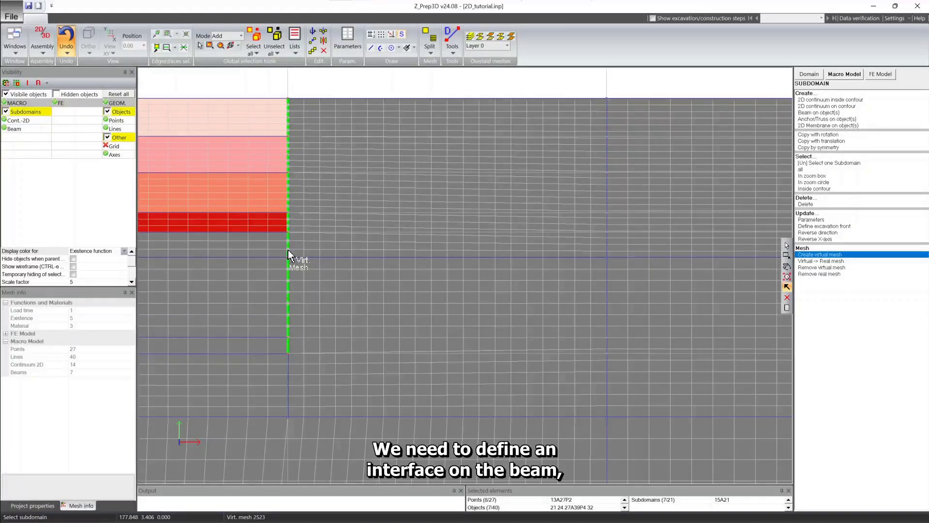
# - Create contact interfaces on the selected beam subdomains, with material 7 and existence function 5 on both the positive and negative sides
pyautogui.click(840, 73)
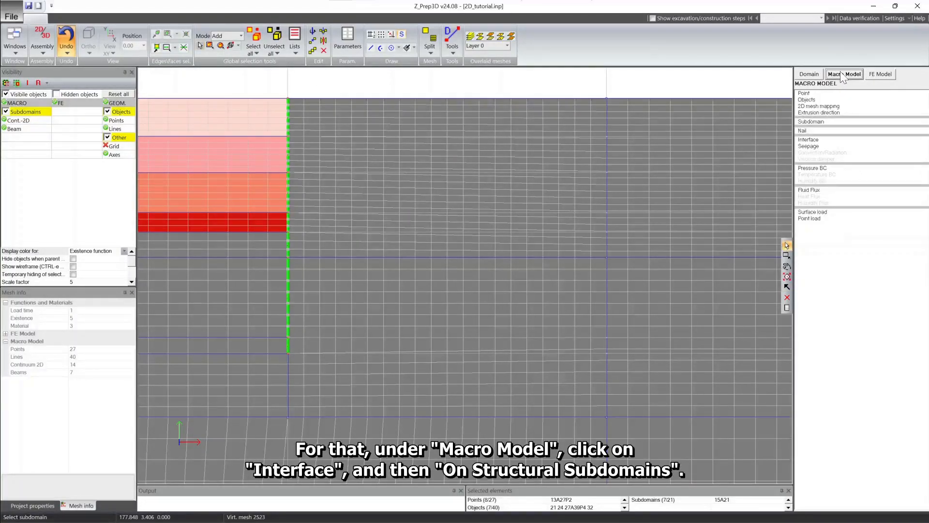
pyautogui.click(817, 140)
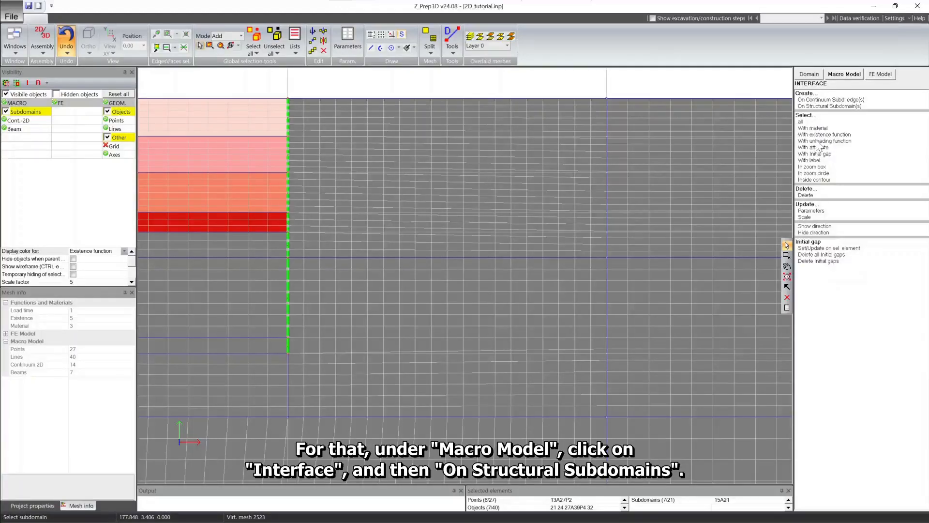
pyautogui.click(825, 108)
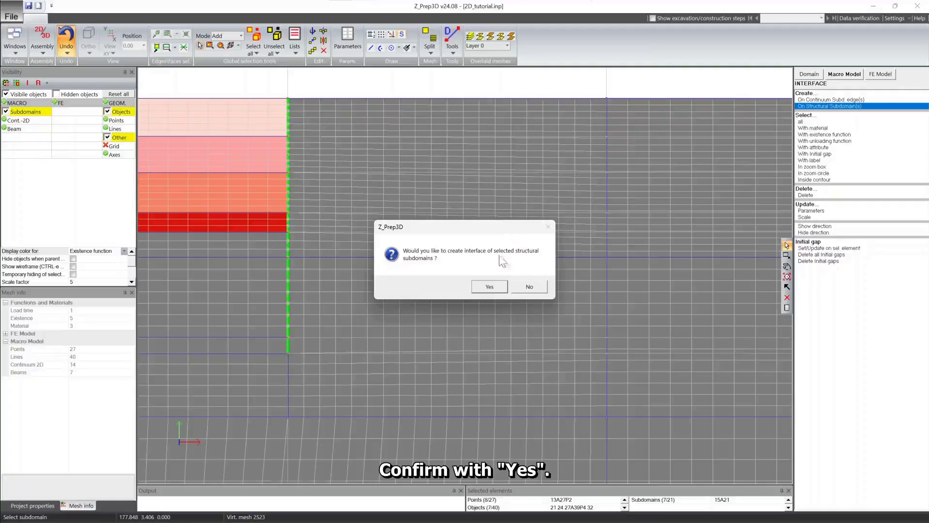
pyautogui.click(490, 287)
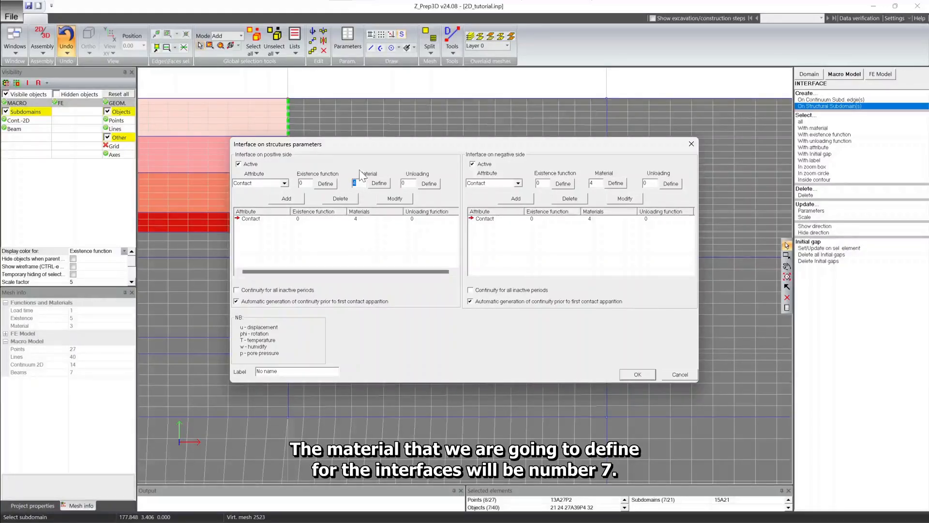
pyautogui.write('7')
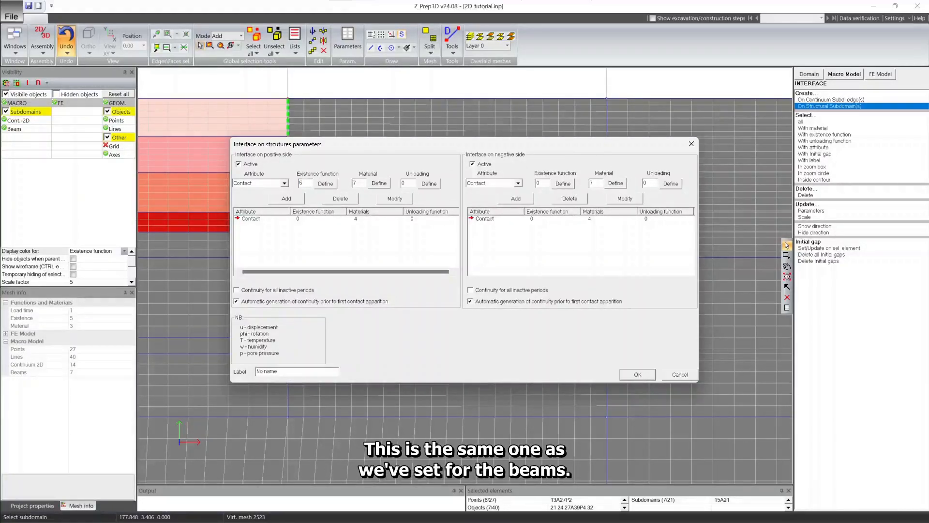
pyautogui.write('5')
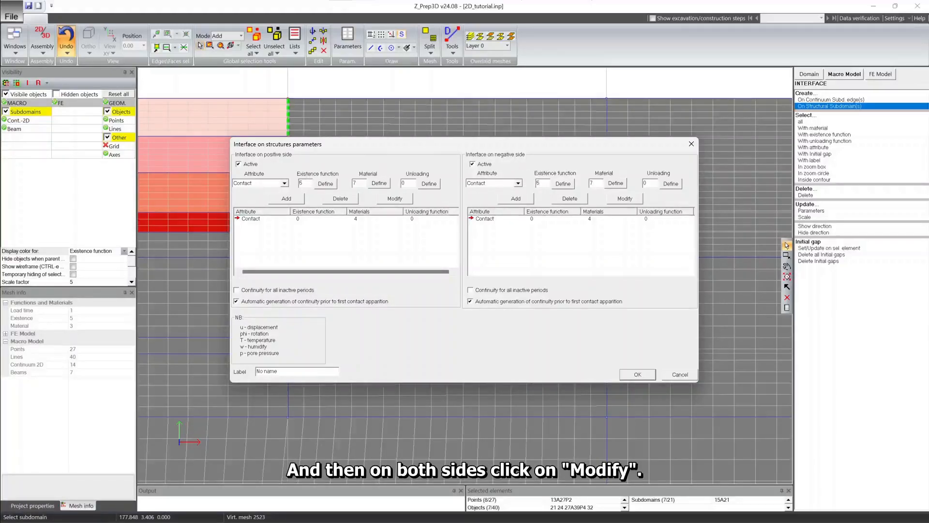
pyautogui.click(387, 199)
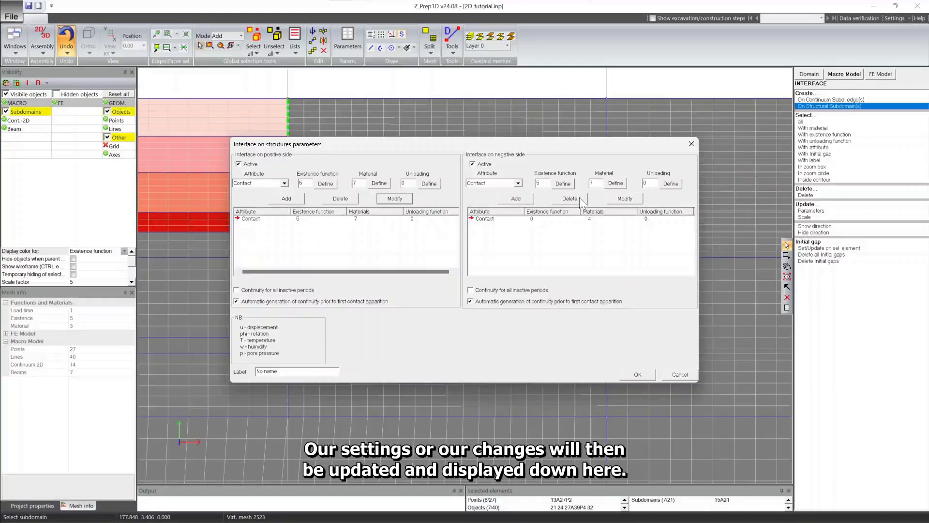
pyautogui.click(620, 200)
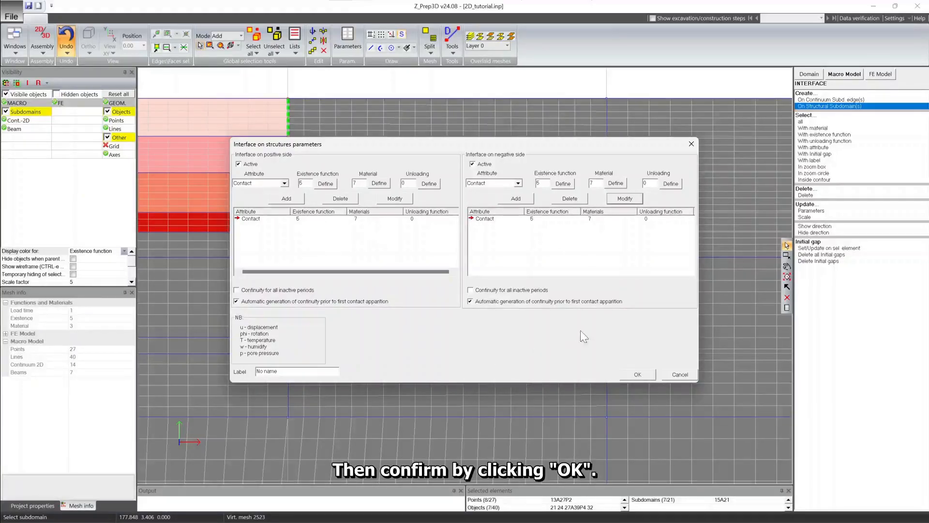
pyautogui.click(634, 378)
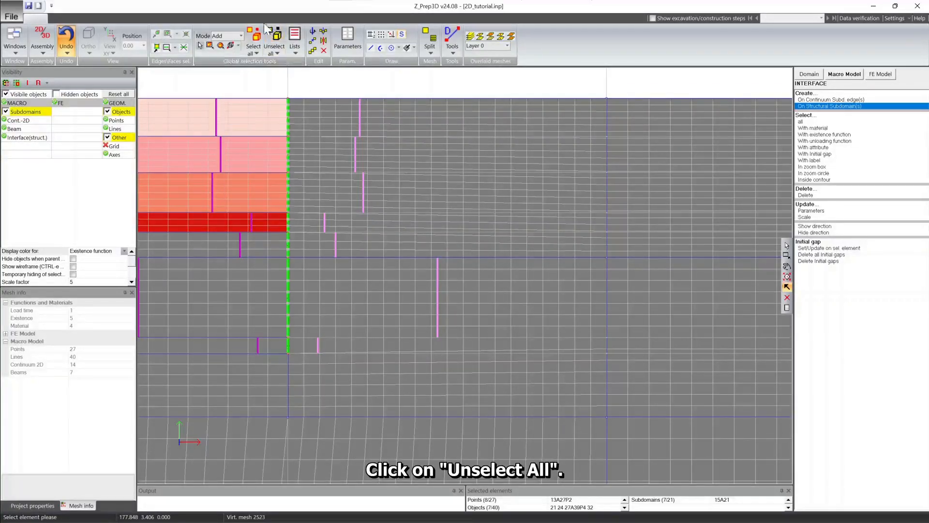
# - Clear the selection and select all subdomain edges along the outer vertical boundary at x = 110 m
pyautogui.click(273, 39)
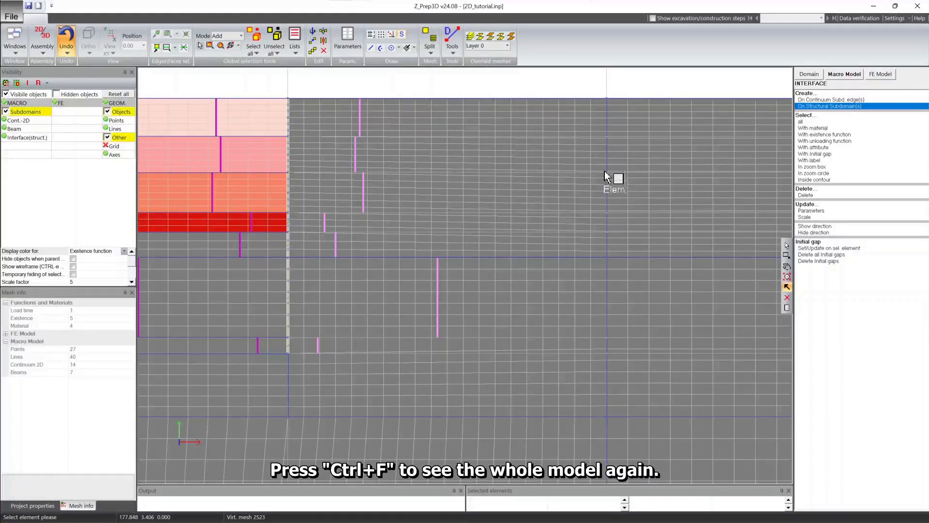
pyautogui.hotkey('ctrl', 'f')
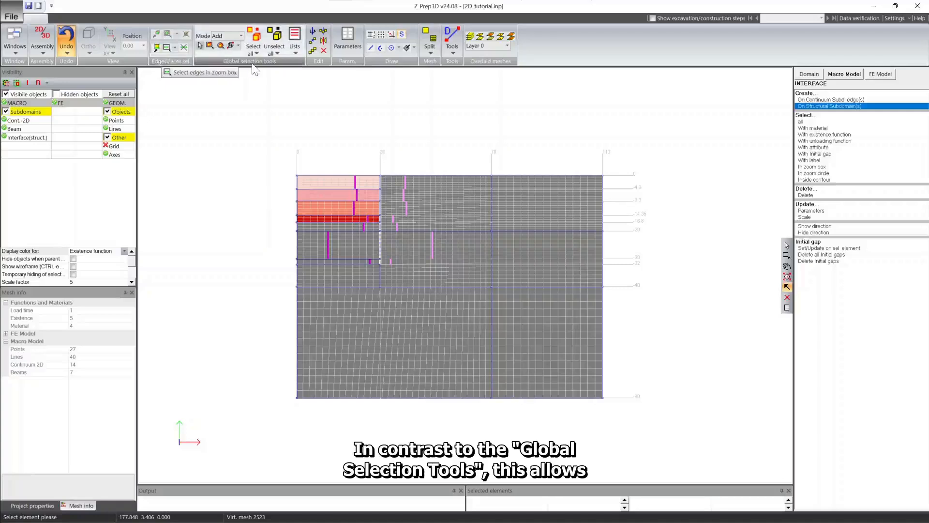
pyautogui.click(166, 47)
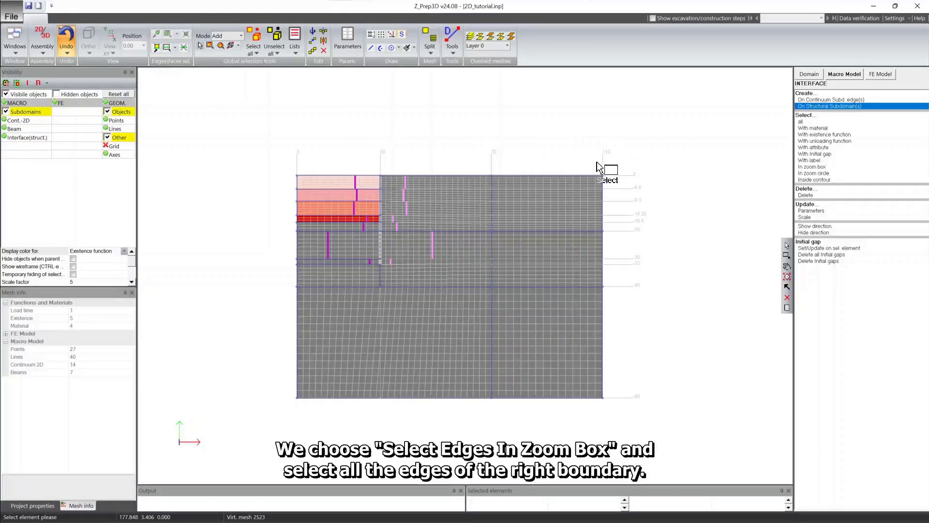
pyautogui.moveTo(598, 166); pyautogui.dragTo(612, 402)
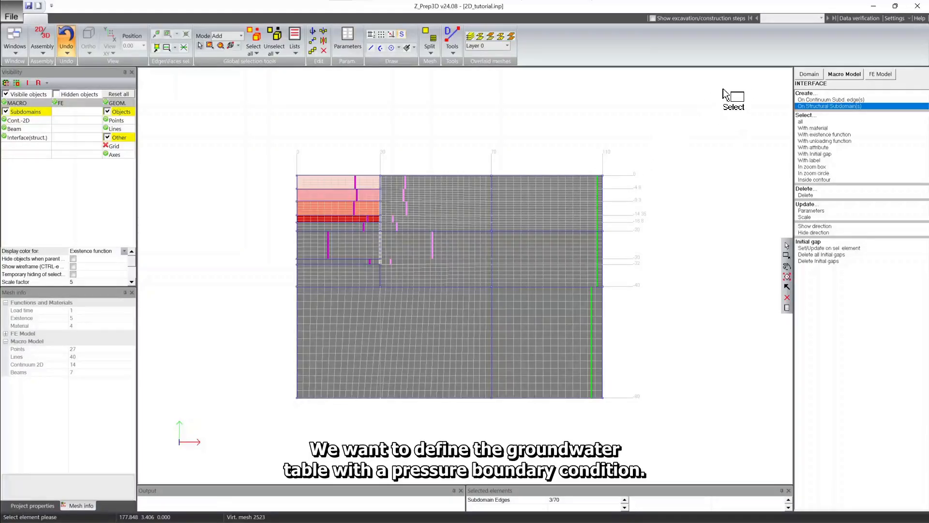
# - Create a fluid head pressure boundary condition of -3 m on the selected edges, without creating a load
pyautogui.click(843, 75)
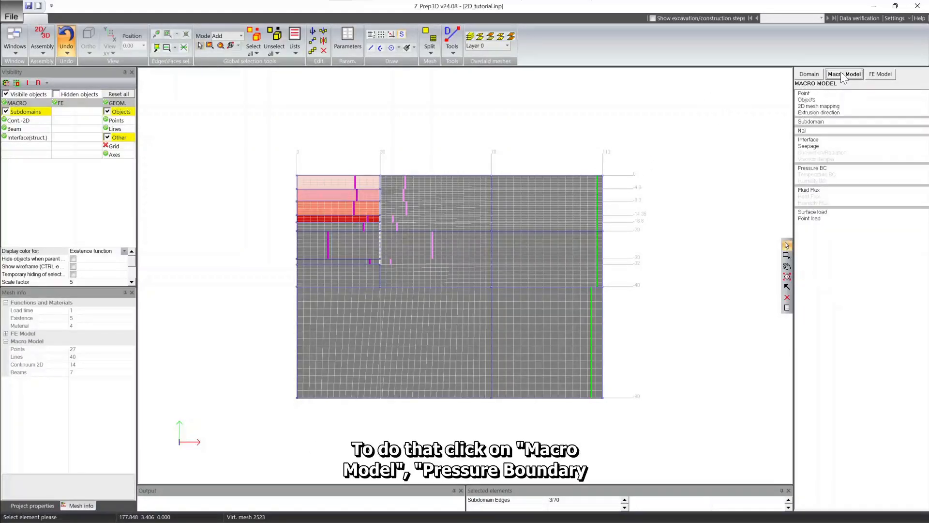
pyautogui.click(816, 169)
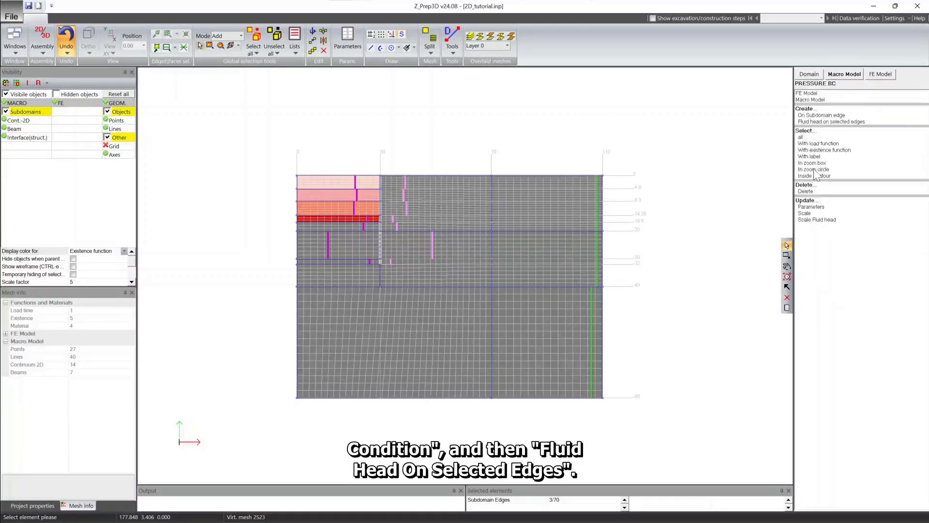
pyautogui.click(826, 121)
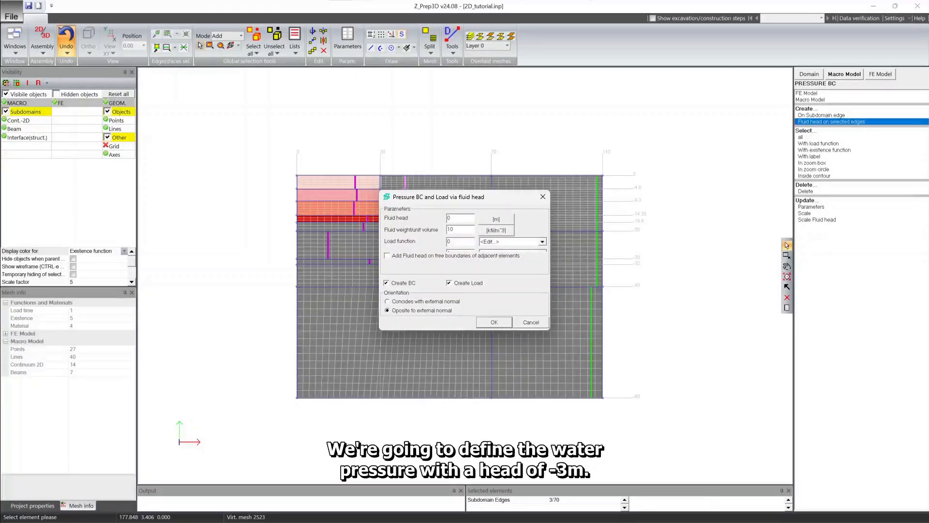
pyautogui.write('-3')
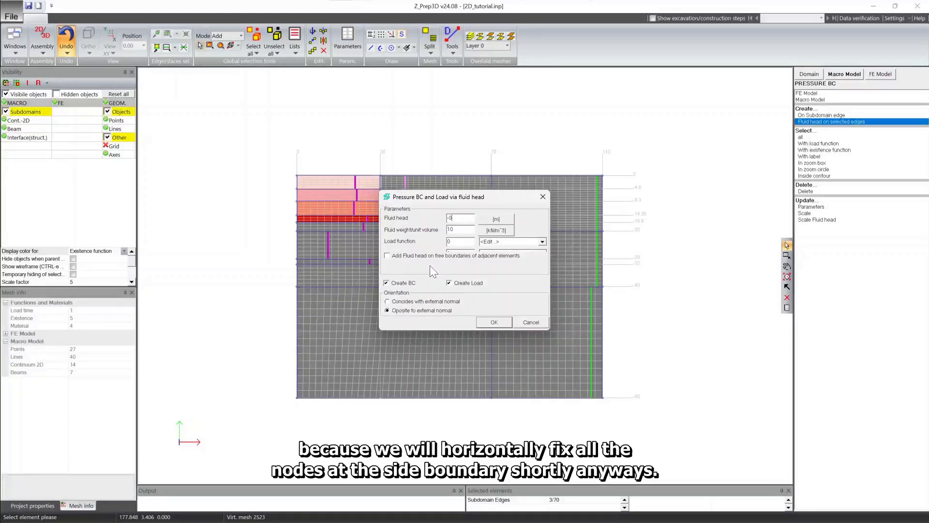
pyautogui.click(449, 284)
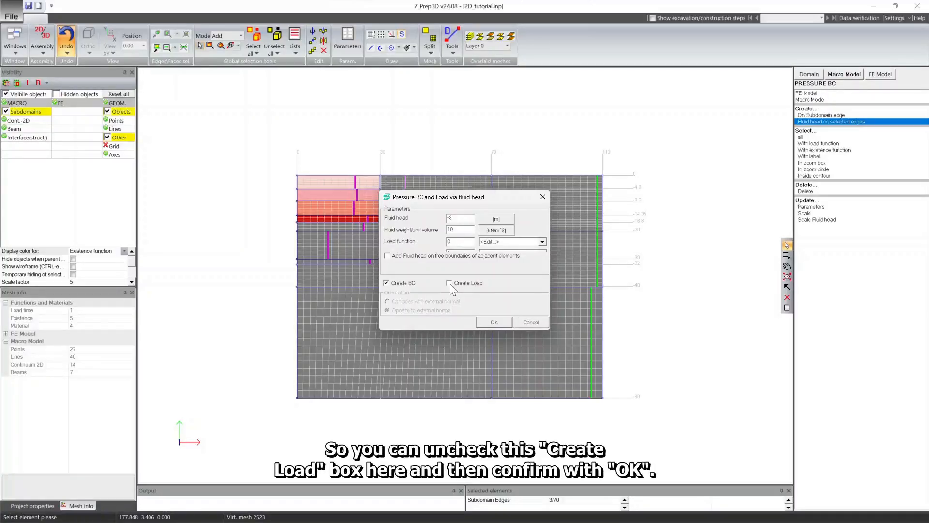
pyautogui.click(497, 321)
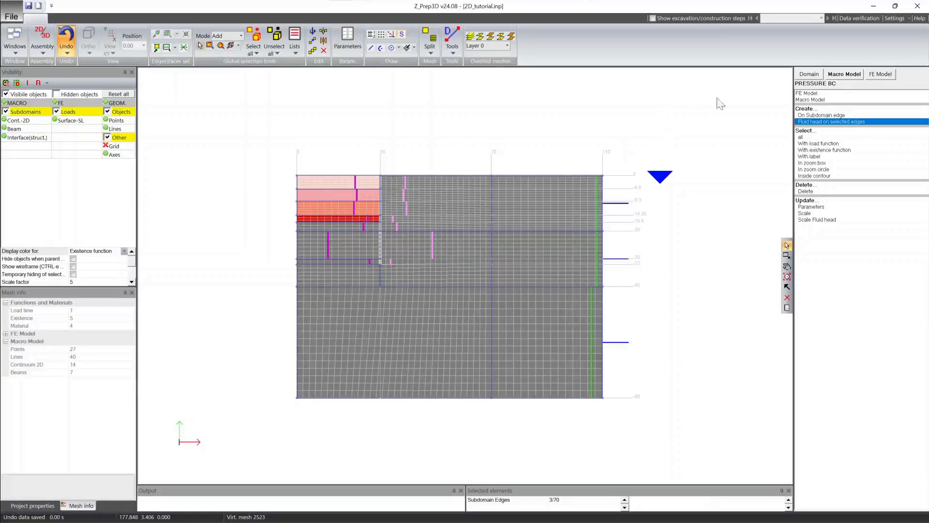
# - Create seepage elements on the same selected subdomain edges, with material 8
pyautogui.click(847, 75)
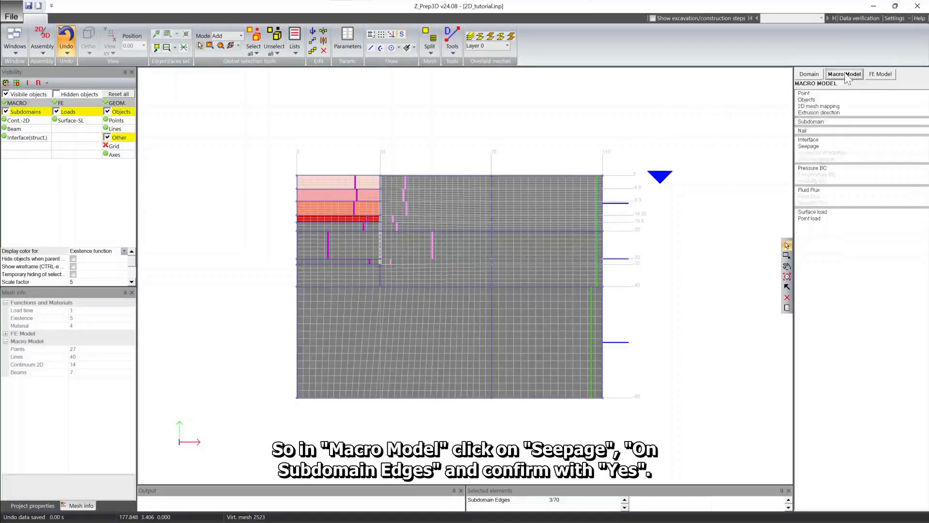
pyautogui.click(813, 146)
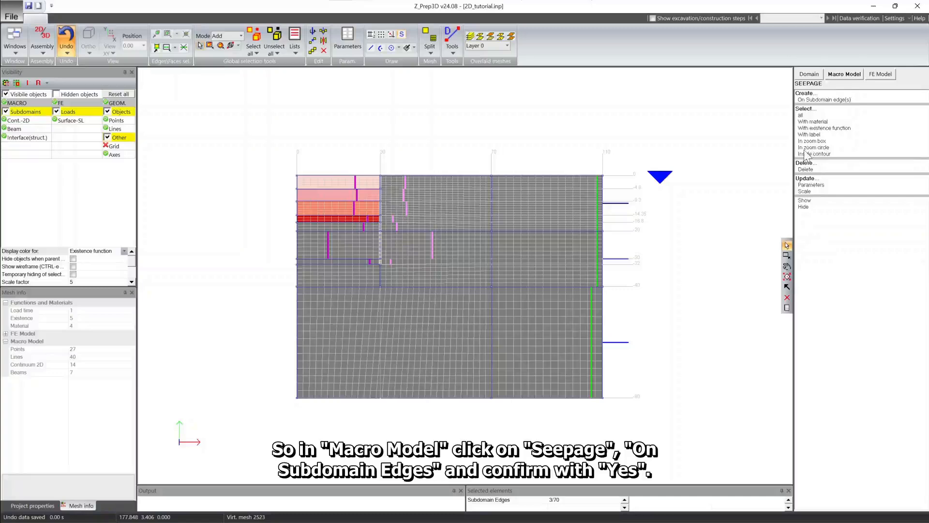
pyautogui.click(817, 99)
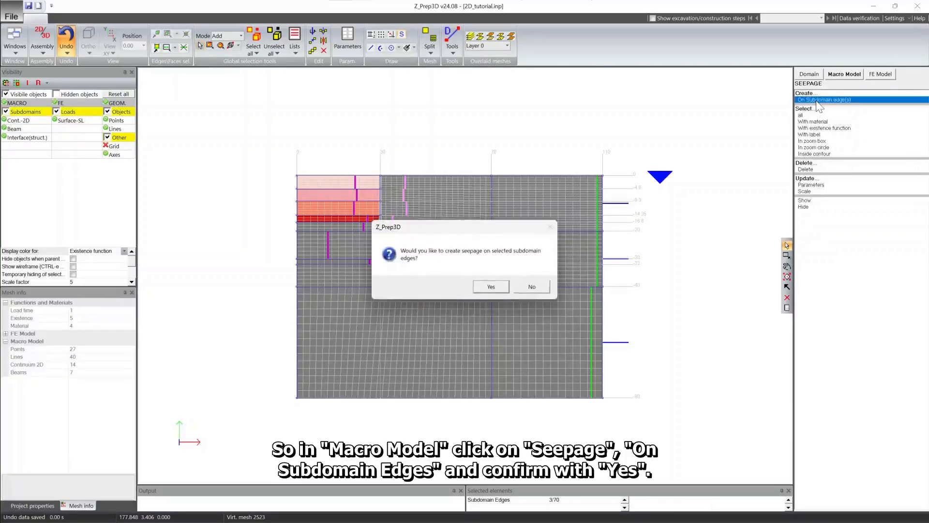
pyautogui.click(490, 286)
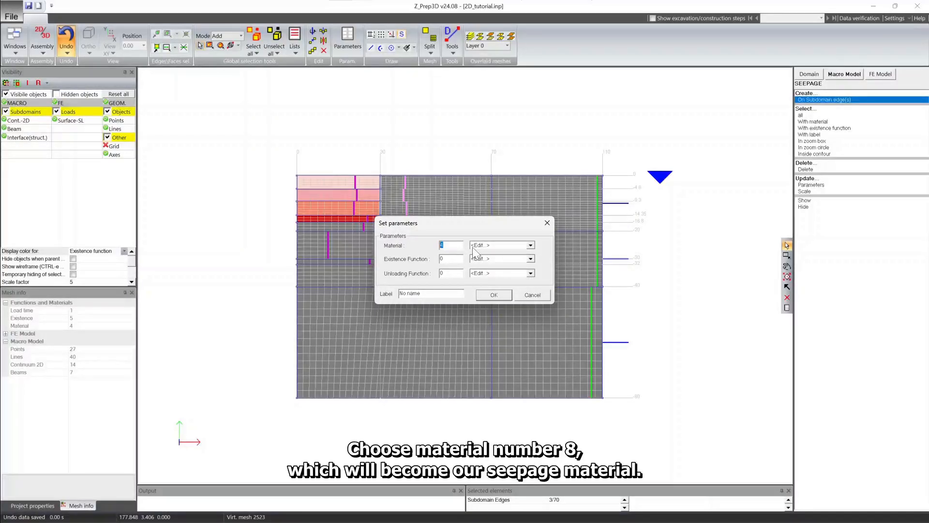
pyautogui.write('8')
pyautogui.click(497, 295)
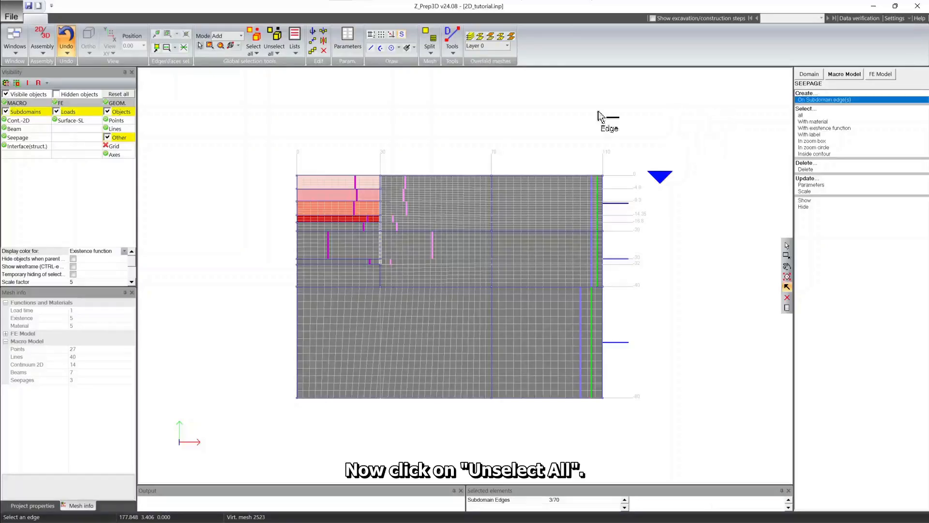
# - Clear the selection and select the five subdomain edges along the x = 0 m boundary, from the surface down to 20 m depth
pyautogui.click(273, 36)
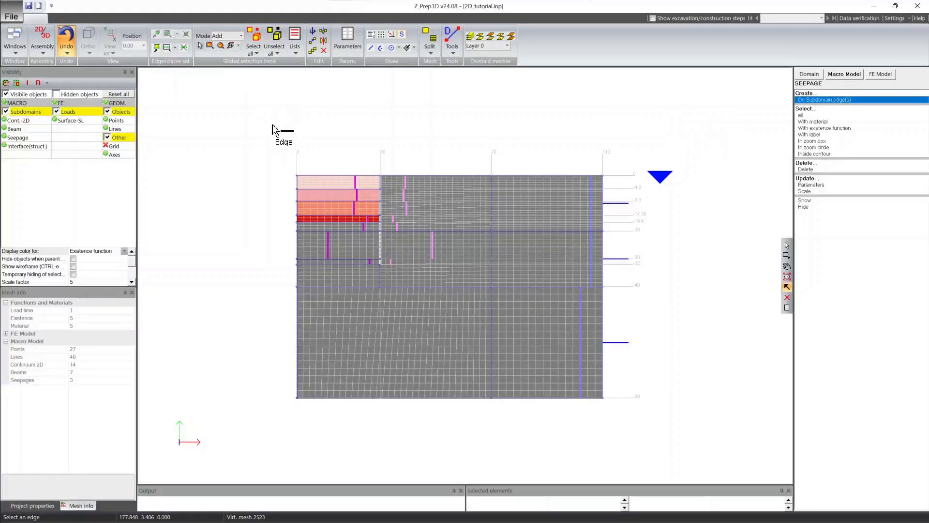
pyautogui.click(786, 269)
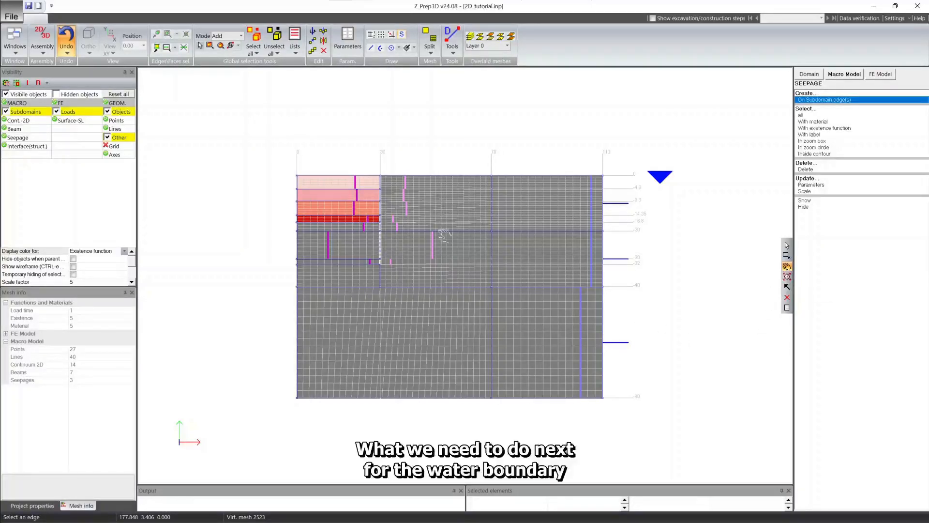
pyautogui.moveTo(274, 197); pyautogui.dragTo(241, 145, button='right')
pyautogui.moveTo(241, 145); pyautogui.dragTo(430, 219)
pyautogui.scroll(1, 361, 211)
pyautogui.moveTo(358, 182); pyautogui.dragTo(351, 169)
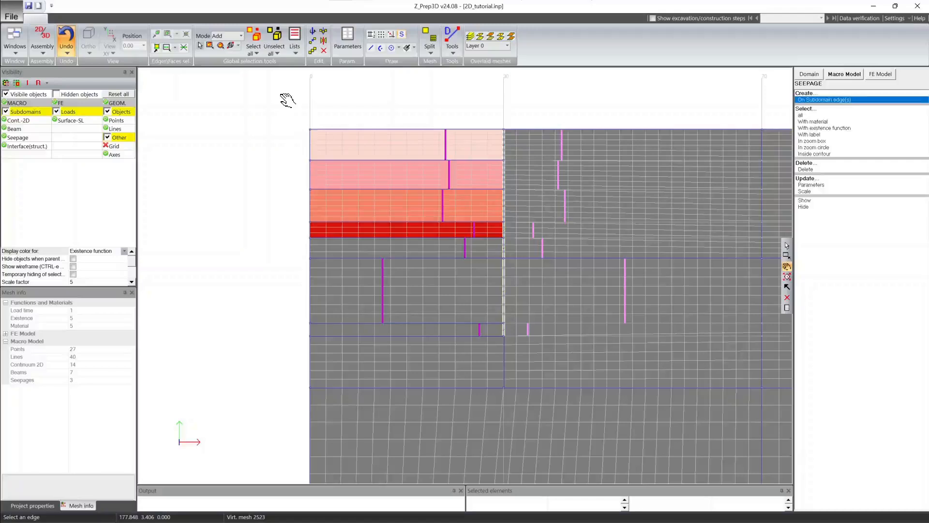
pyautogui.click(167, 48)
pyautogui.moveTo(299, 121); pyautogui.dragTo(317, 266)
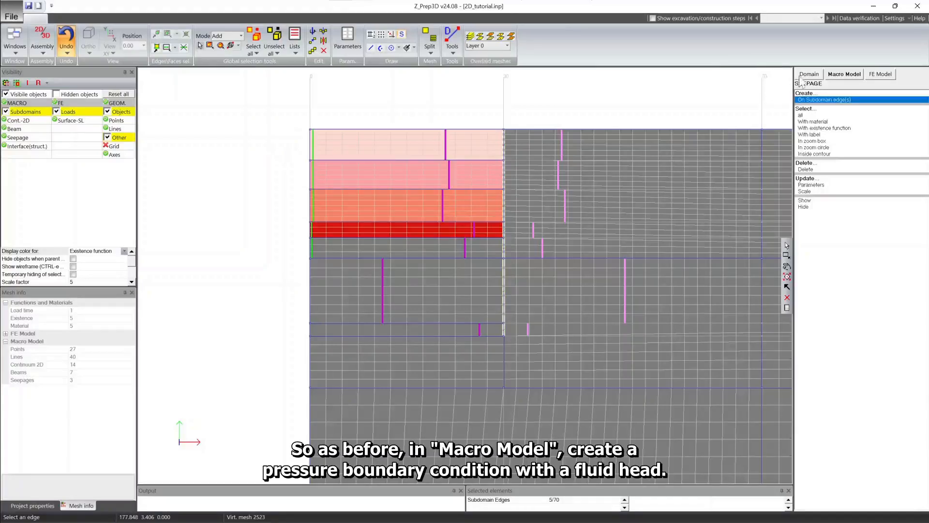
# - Create a pressure boundary condition with a fluid head of 1 m and load function 2 on the selected edges, without creating a load
pyautogui.click(841, 77)
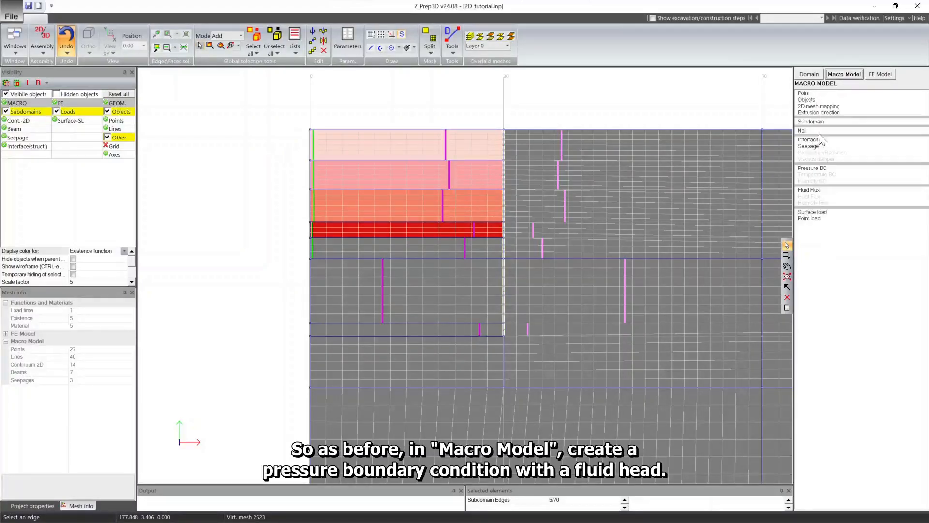
pyautogui.click(816, 169)
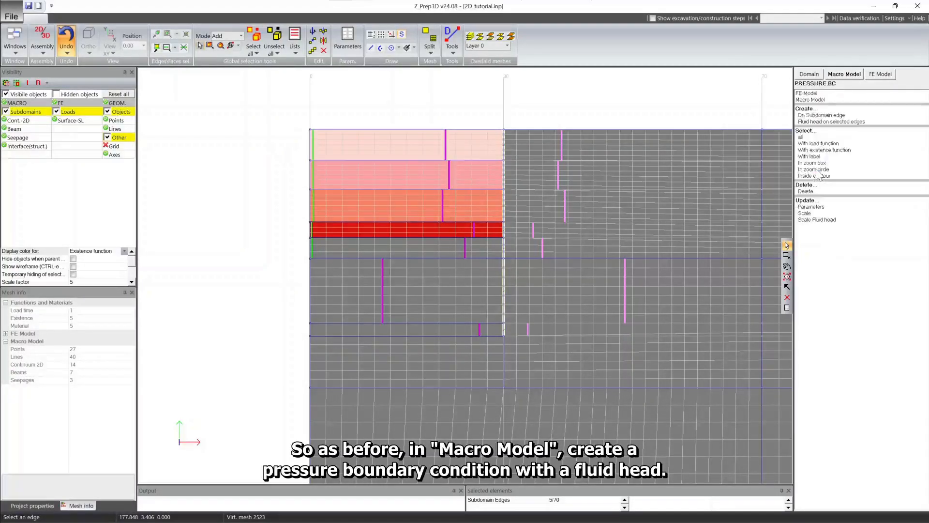
pyautogui.click(818, 122)
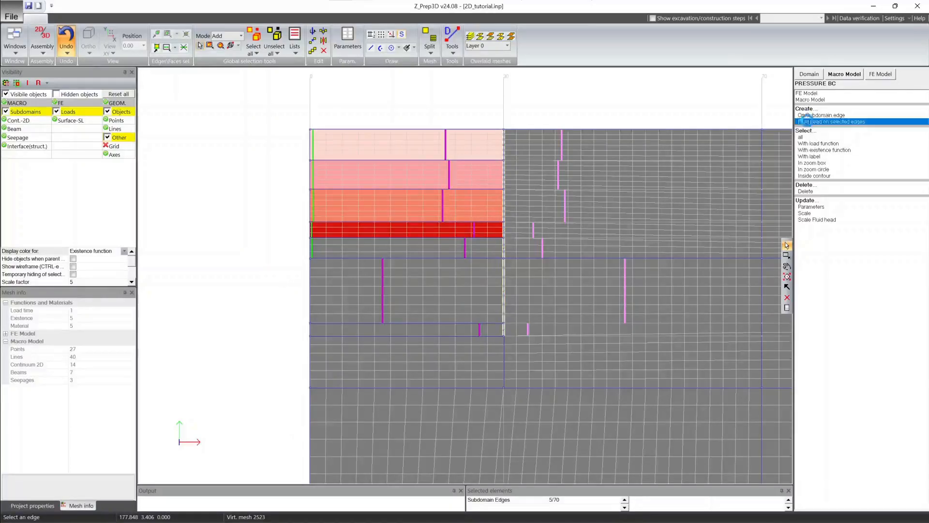
pyautogui.moveTo(492, 206); pyautogui.dragTo(385, 279)
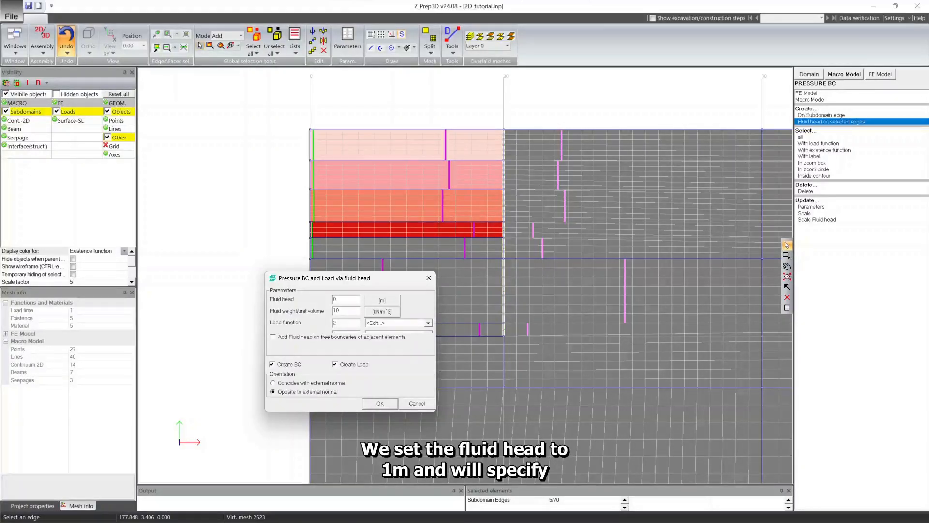
pyautogui.moveTo(341, 299); pyautogui.dragTo(319, 298)
pyautogui.write('1')
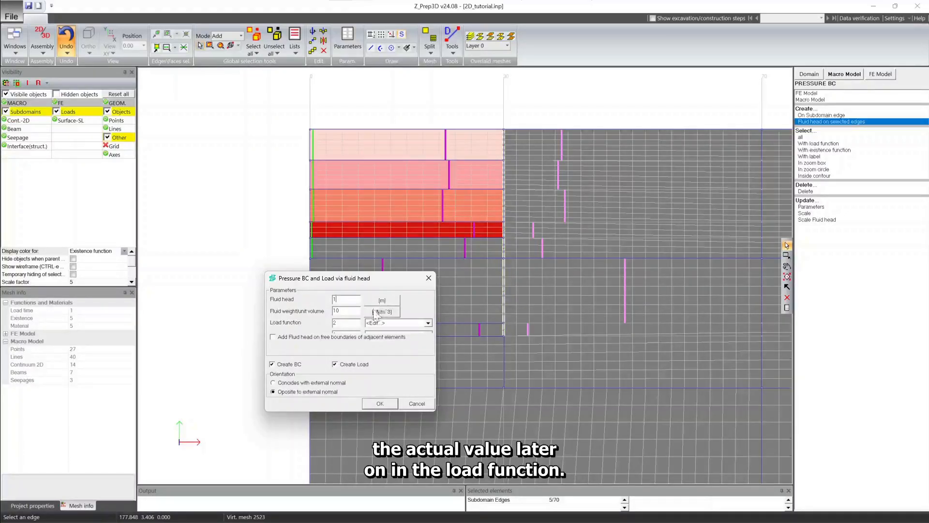
pyautogui.click(337, 366)
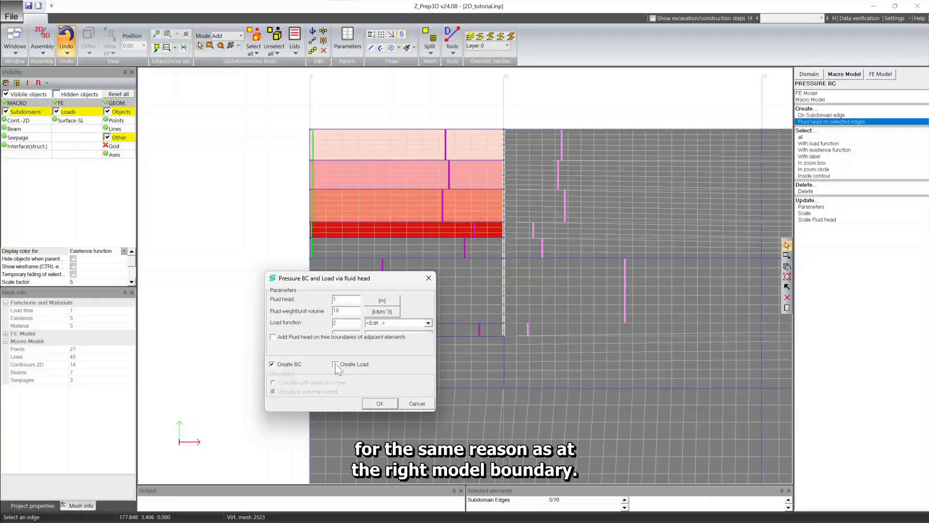
pyautogui.click(380, 404)
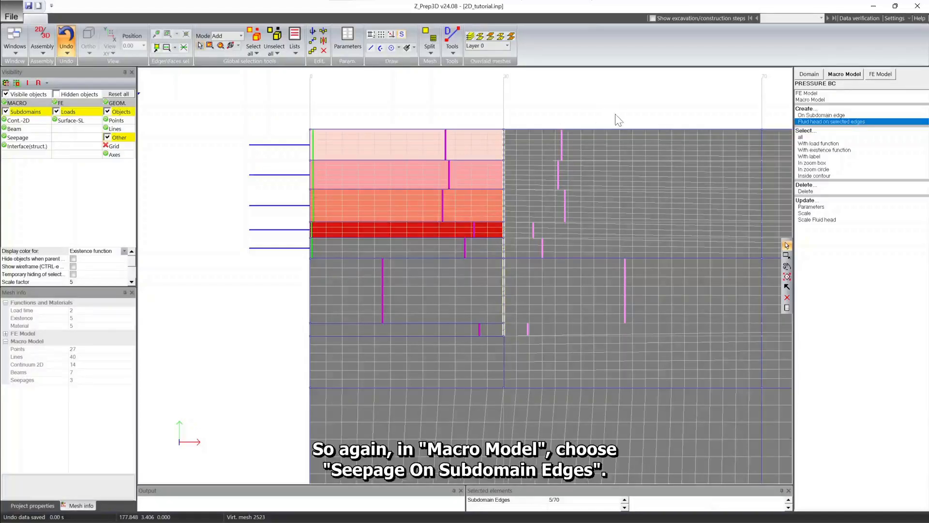
# - Create seepage elements on the same selected subdomain edges, with material 8 and existence function 0
pyautogui.click(837, 74)
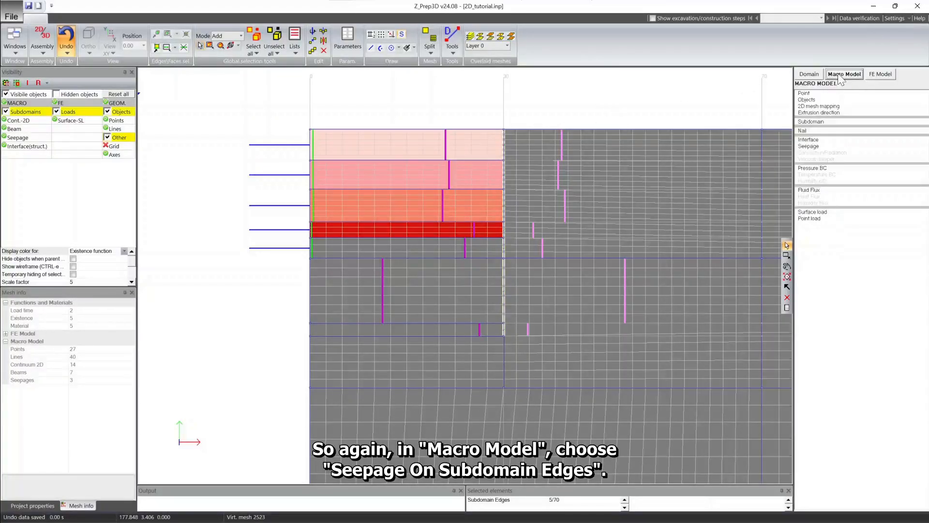
pyautogui.click(811, 146)
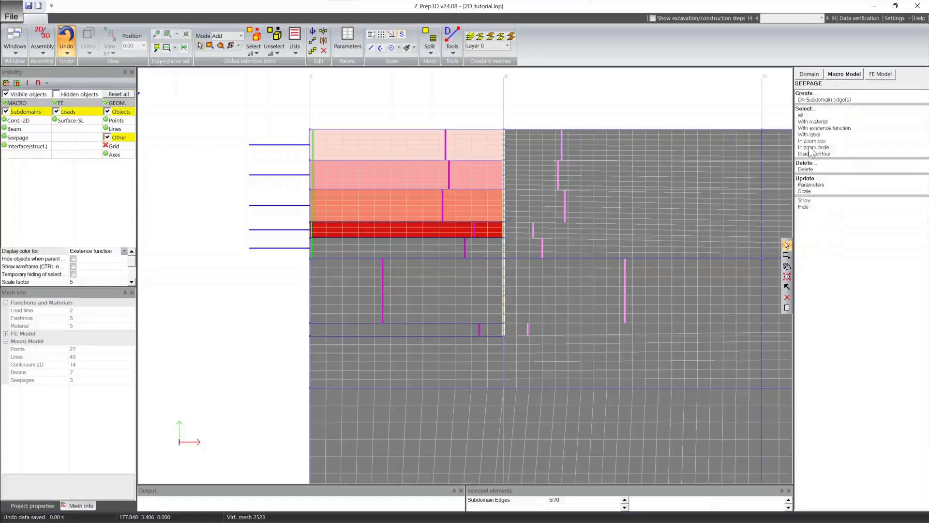
pyautogui.click(815, 100)
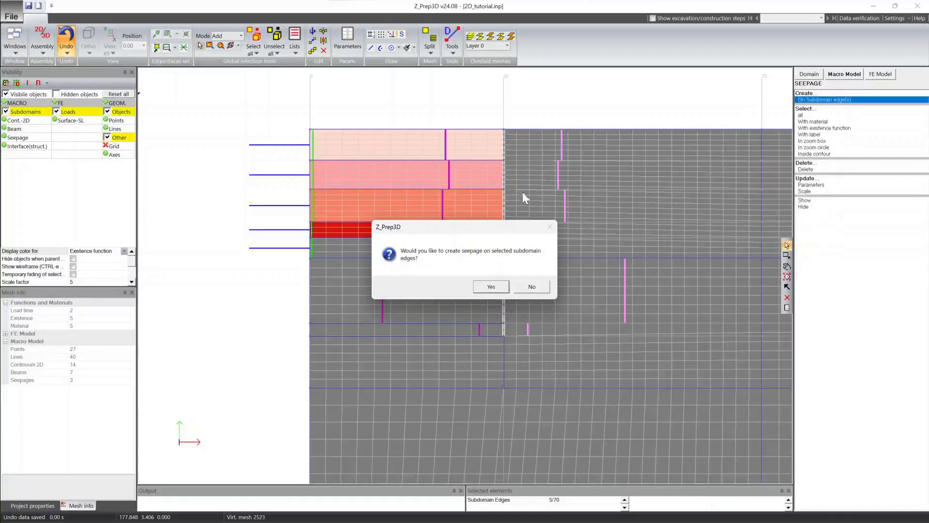
pyautogui.click(489, 289)
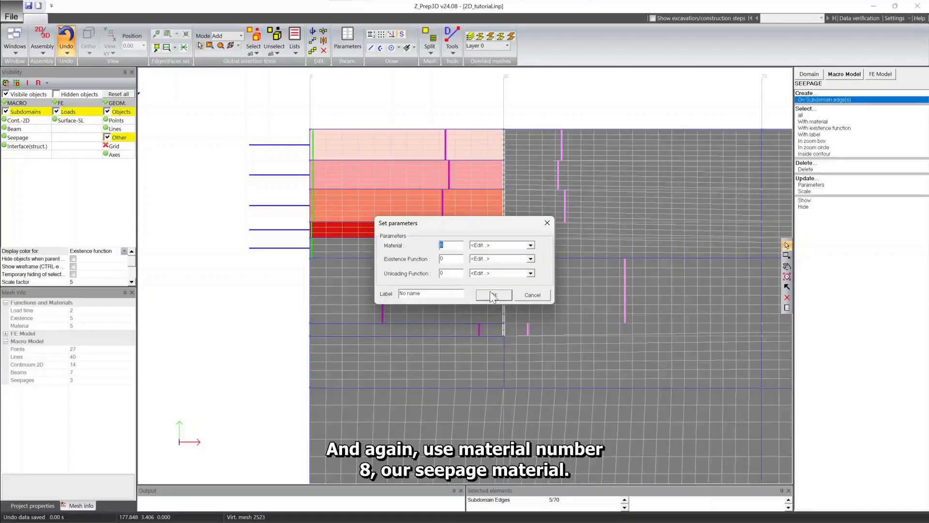
pyautogui.write('8')
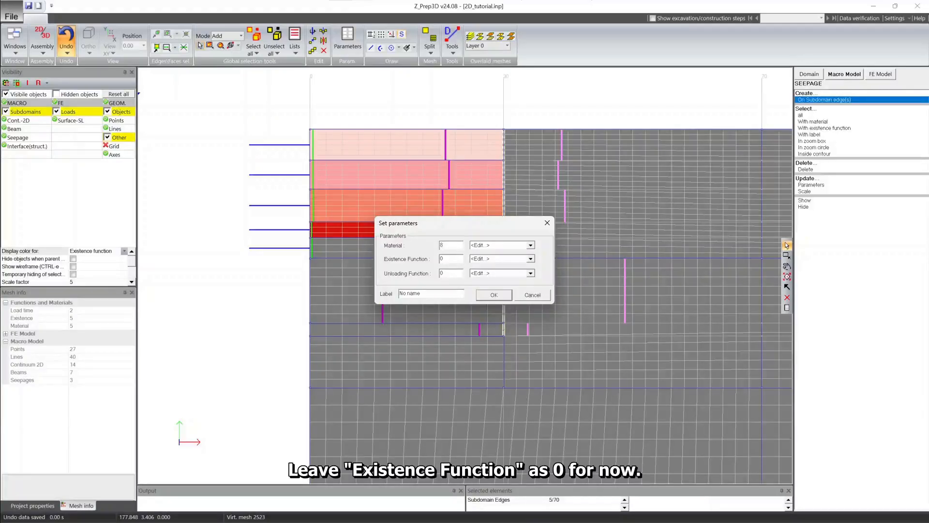
pyautogui.click(451, 259)
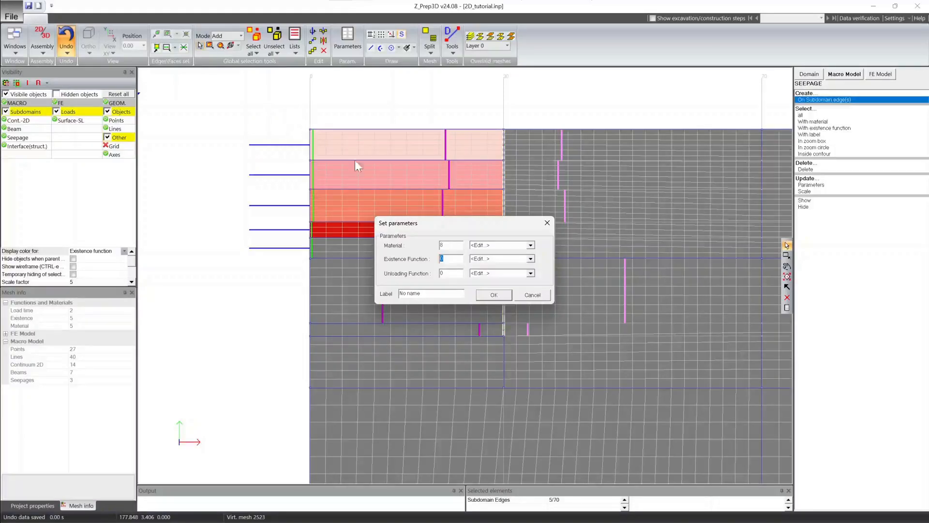
pyautogui.click(493, 295)
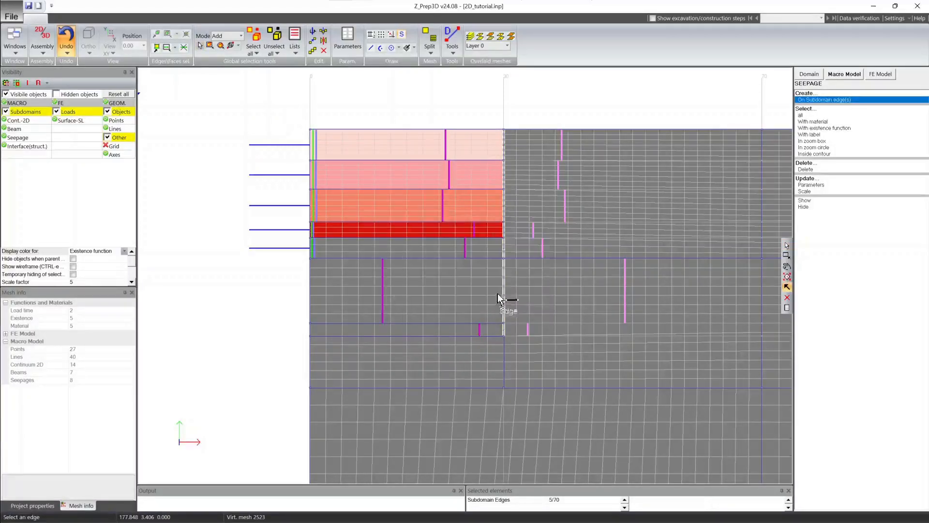
# - Clear the selection and update the uppermost seepage element on the x = 0 m boundary to existence function 1, with material 8
pyautogui.click(272, 36)
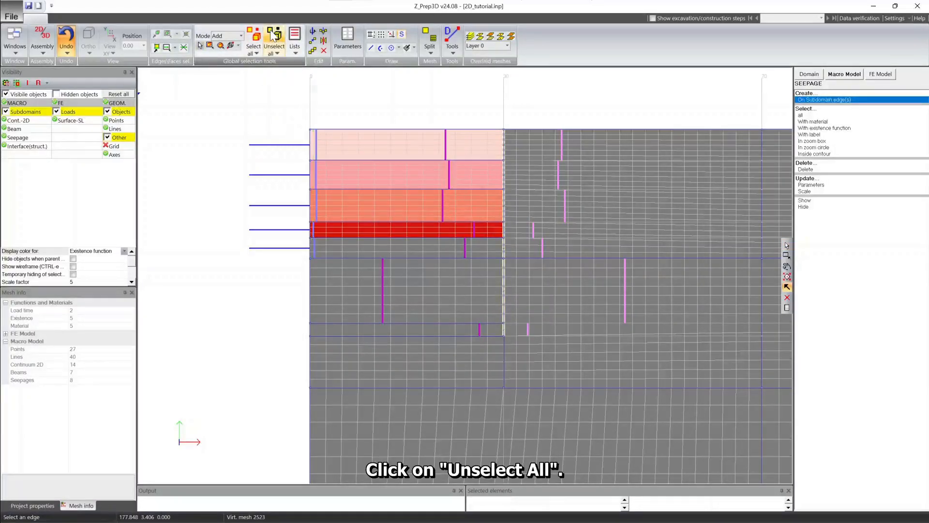
pyautogui.click(839, 75)
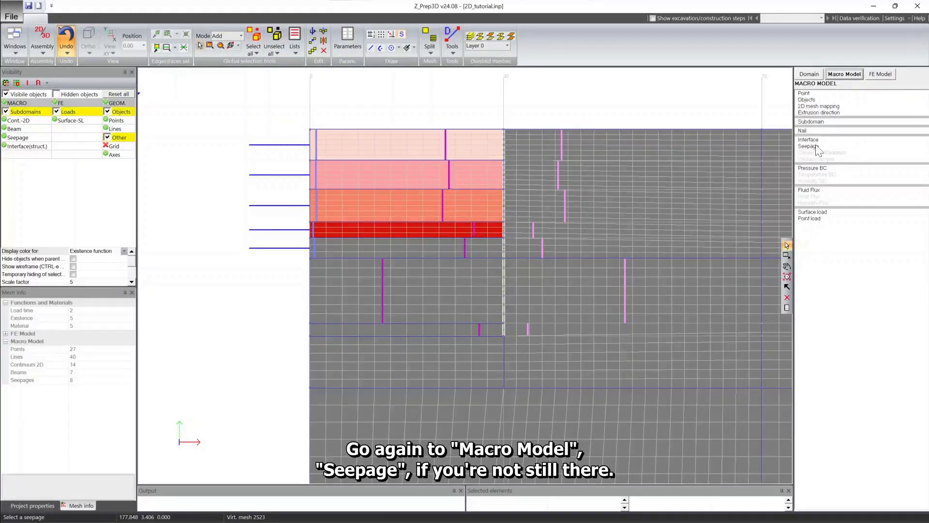
pyautogui.click(817, 146)
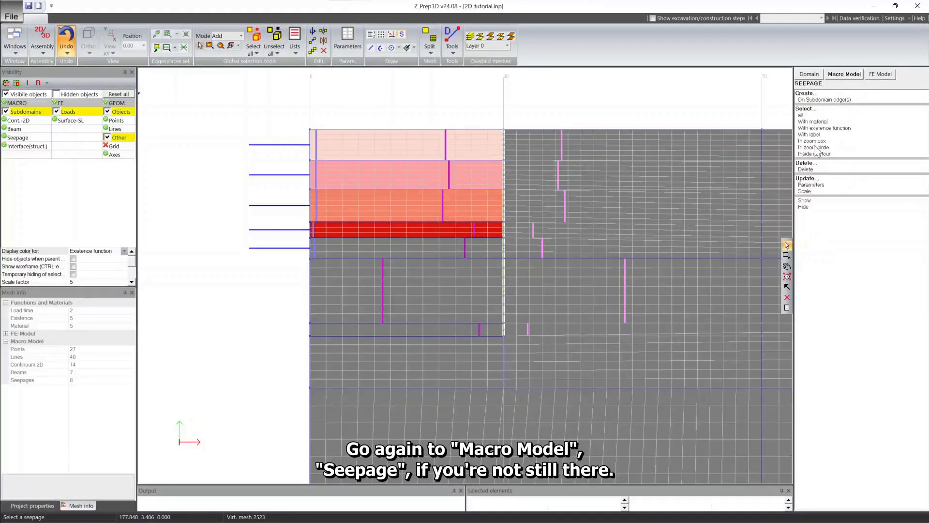
pyautogui.click(814, 184)
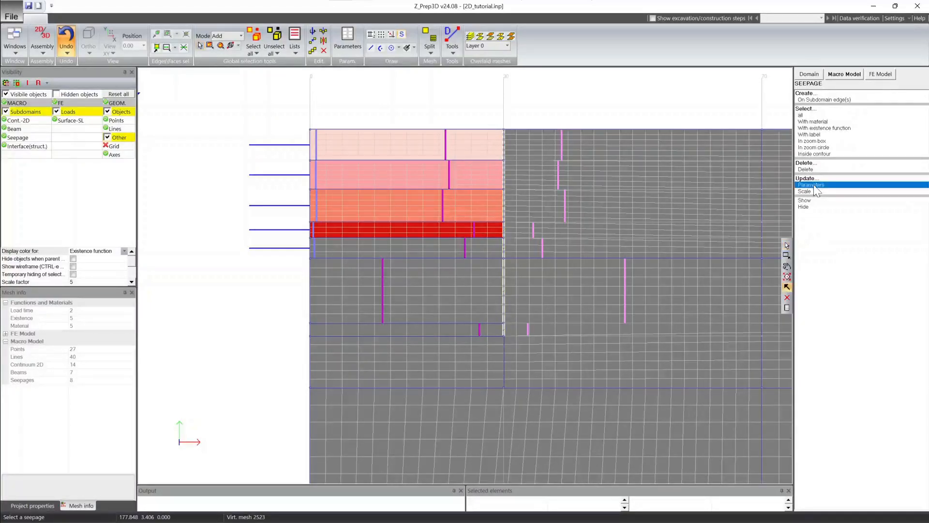
pyautogui.click(312, 144)
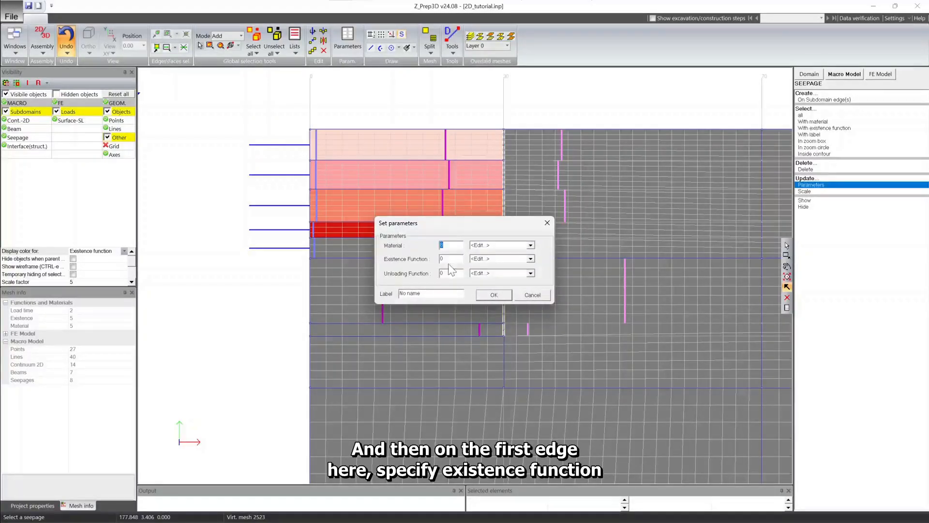
pyautogui.write('8')
pyautogui.press('Tab')
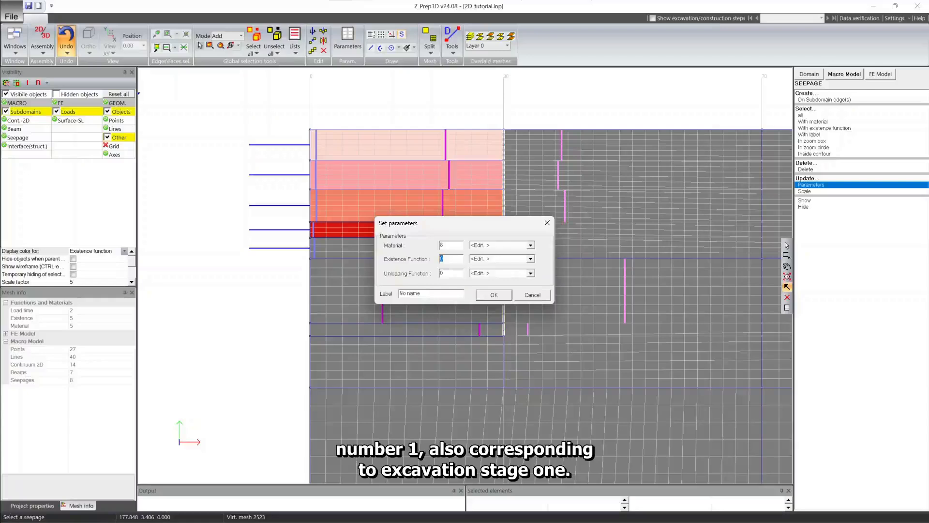
pyautogui.write('1')
pyautogui.click(494, 295)
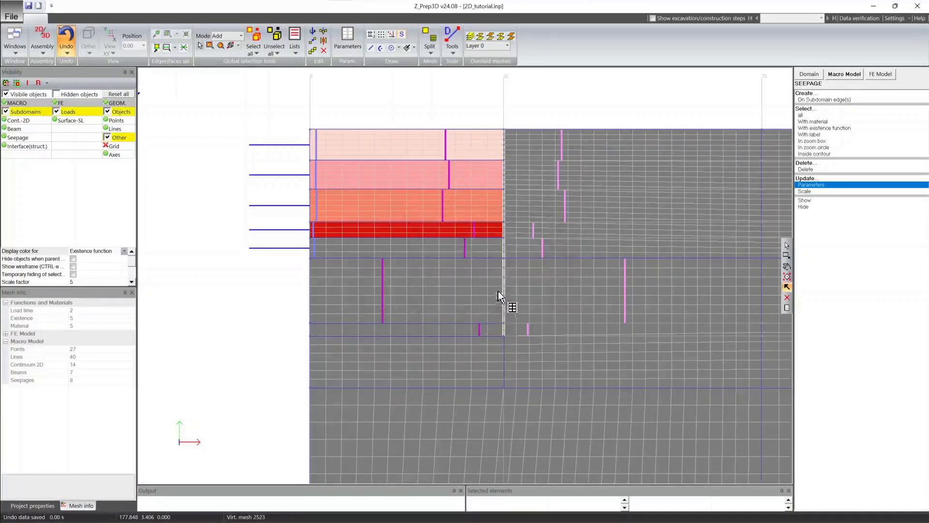
# - Set the existence function to 2 on the second and 3 on the third seepage element down the x = 0 m boundary
pyautogui.click(312, 172)
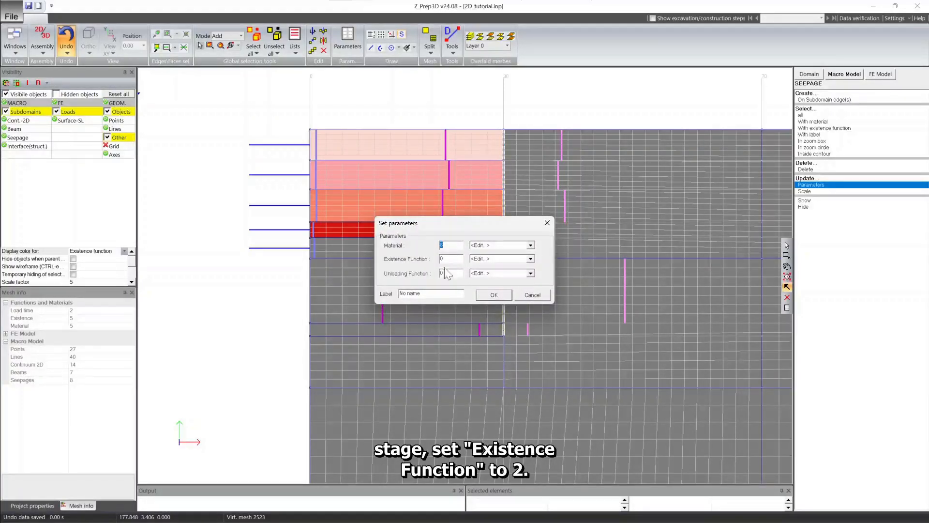
pyautogui.press('Tab')
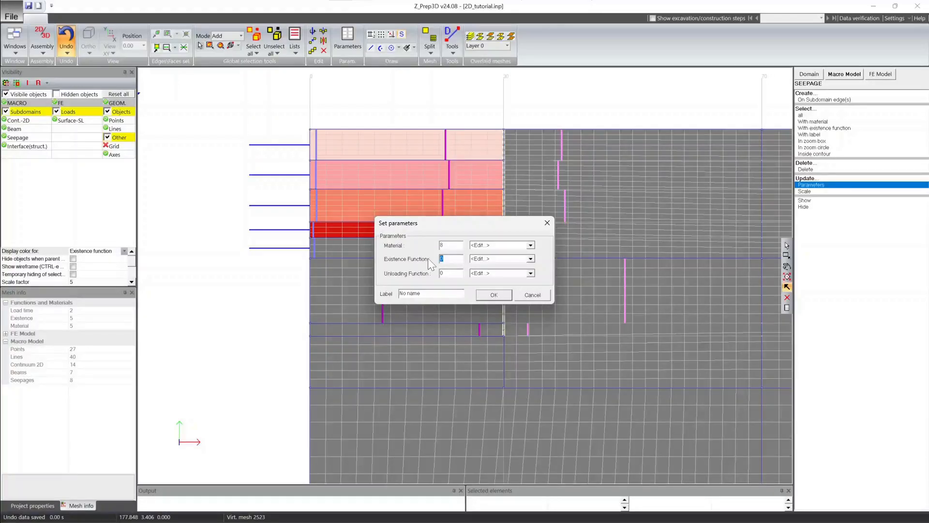
pyautogui.click(506, 295)
pyautogui.click(311, 198)
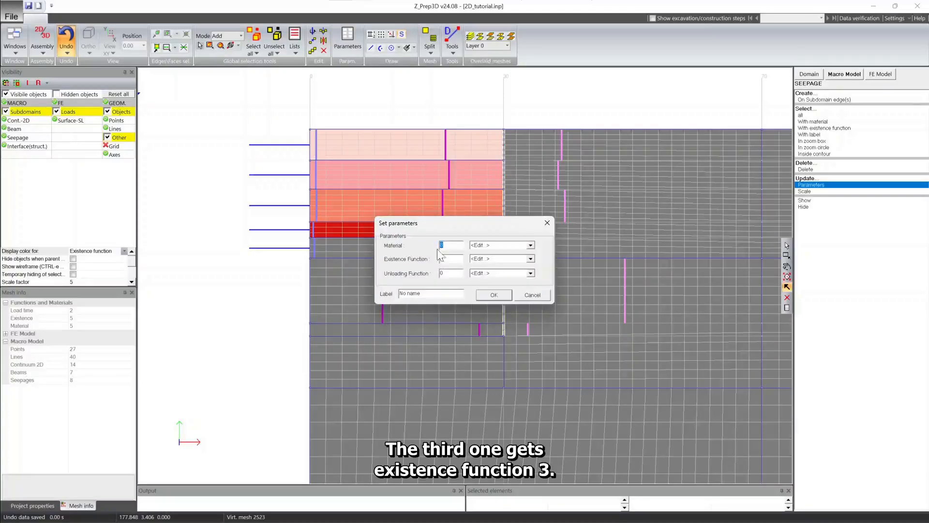
pyautogui.press('Tab')
pyautogui.write('3')
pyautogui.click(492, 295)
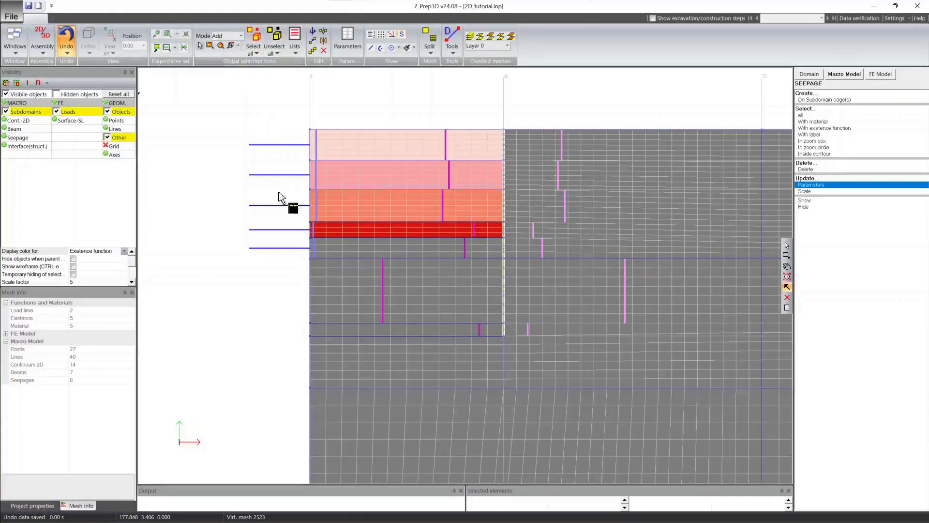
# - Set the existence function to 4 on the fourth seepage element down the x = 0 m boundary
pyautogui.click(313, 229)
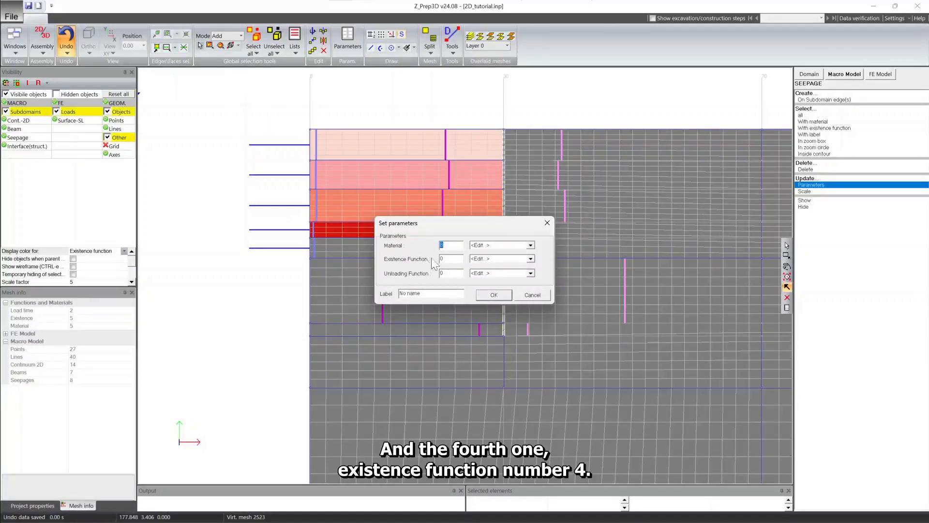
pyautogui.press('Tab')
pyautogui.write('4')
pyautogui.click(502, 294)
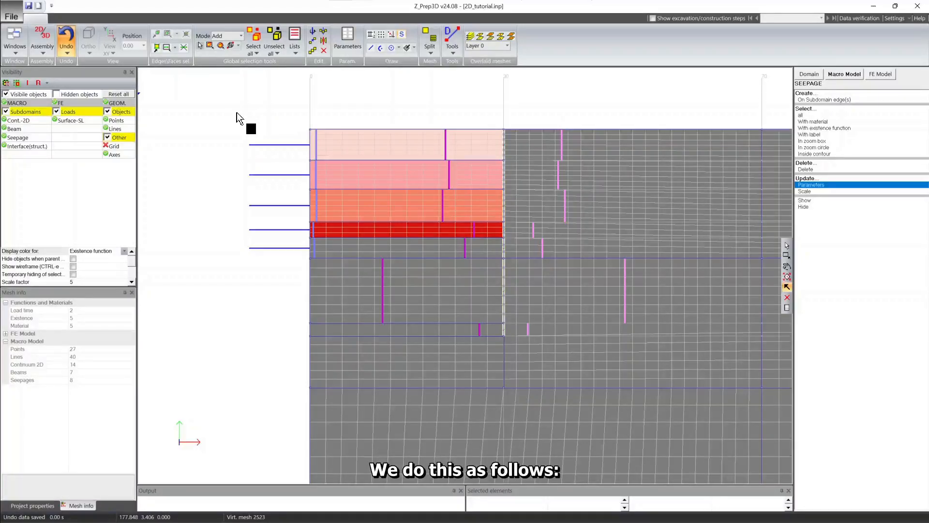
# - Select the entire model and convert the virtual mesh to a real mesh for all selected subdomains
pyautogui.hotkey('ctrl', 'f')
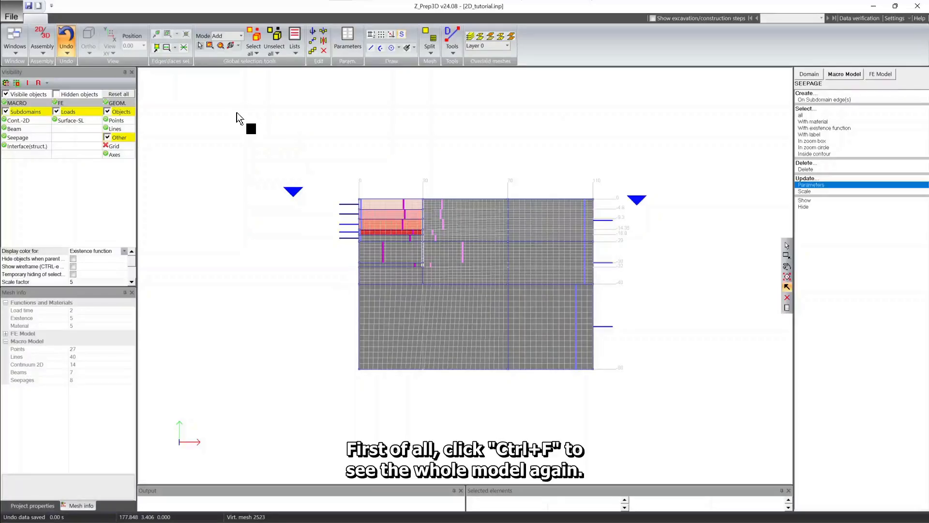
pyautogui.click(278, 39)
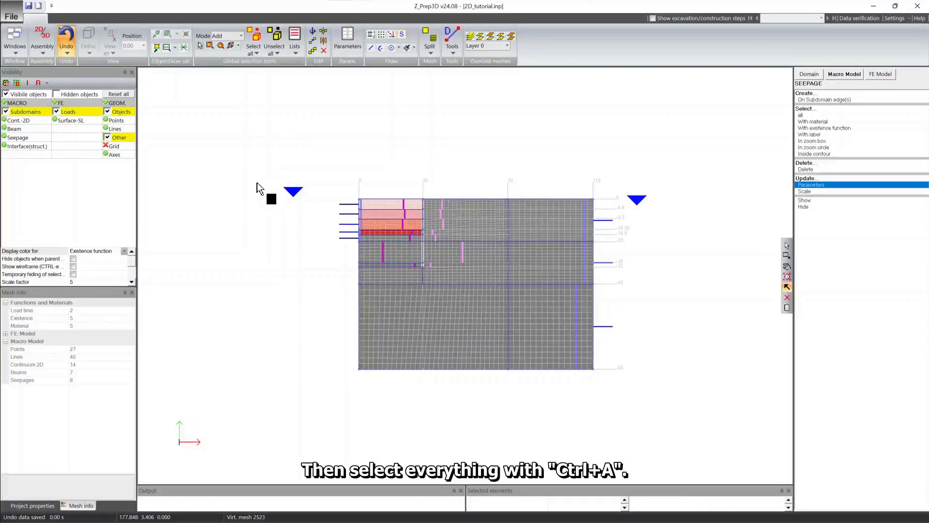
pyautogui.hotkey('ctrl', 'a')
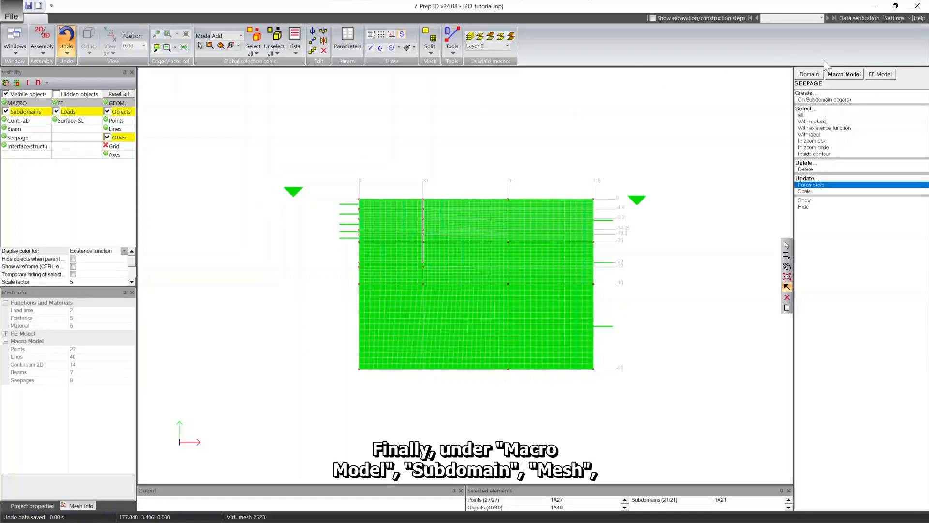
pyautogui.click(842, 76)
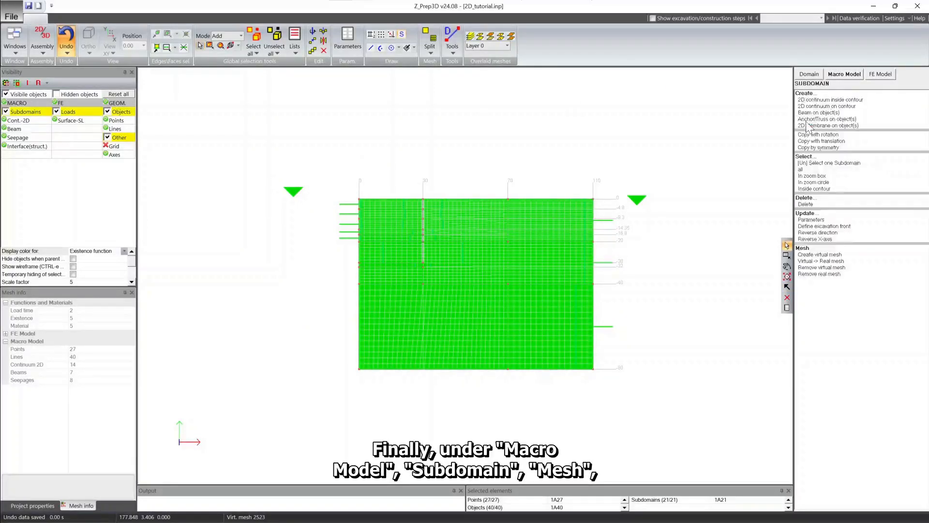
pyautogui.click(807, 122)
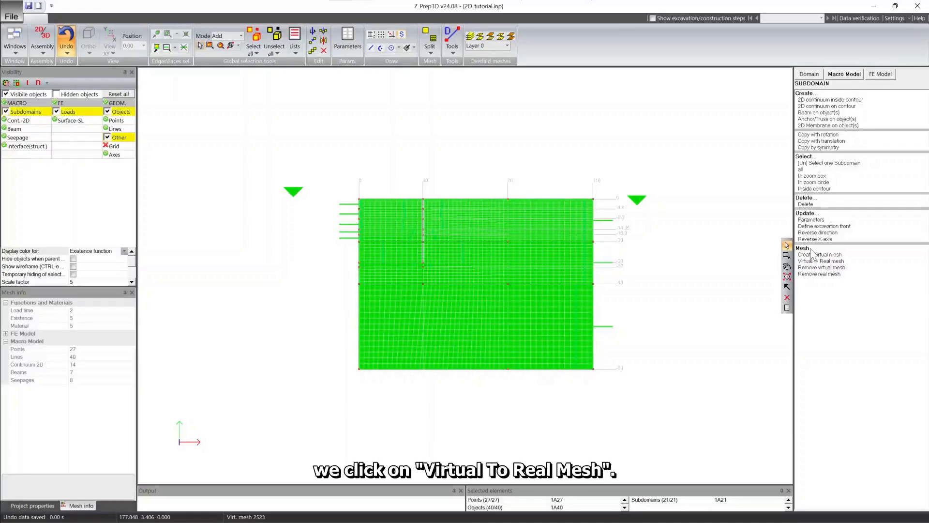
pyautogui.click(843, 261)
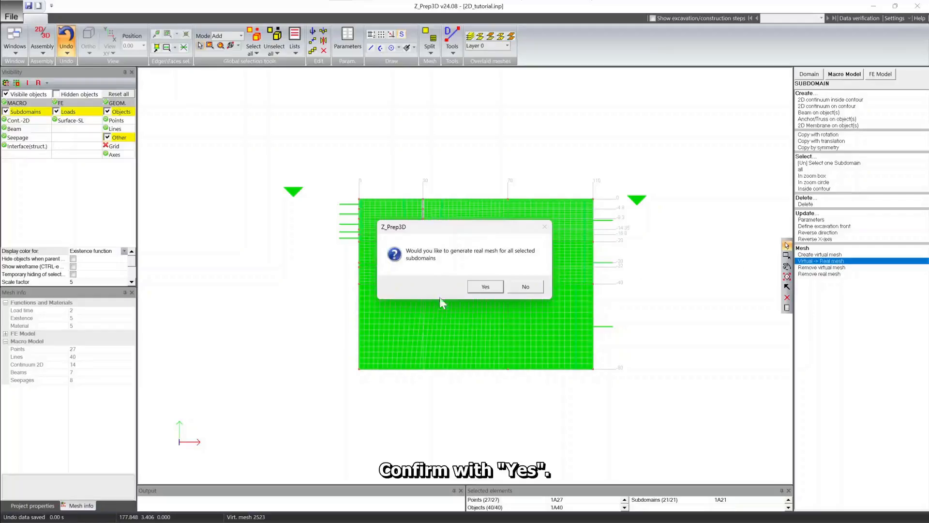
pyautogui.click(484, 287)
# - Save the project with its real mesh and clear the selection
pyautogui.scroll(5, 489, 300)
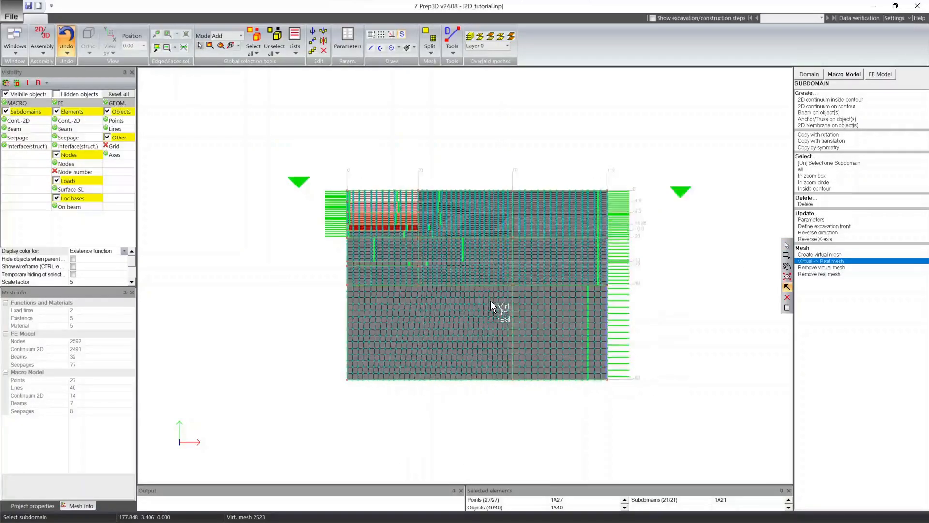
pyautogui.scroll(1, 492, 299)
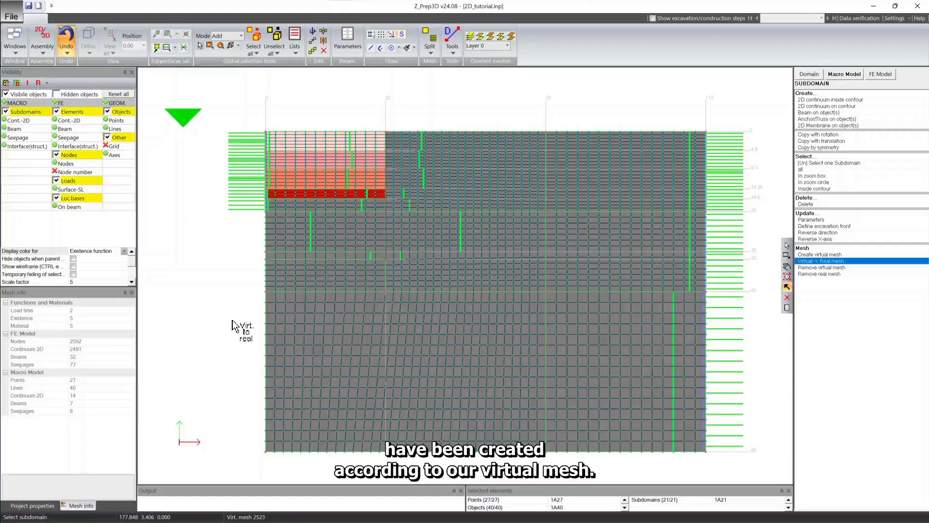
pyautogui.hotkey('ctrl', 's')
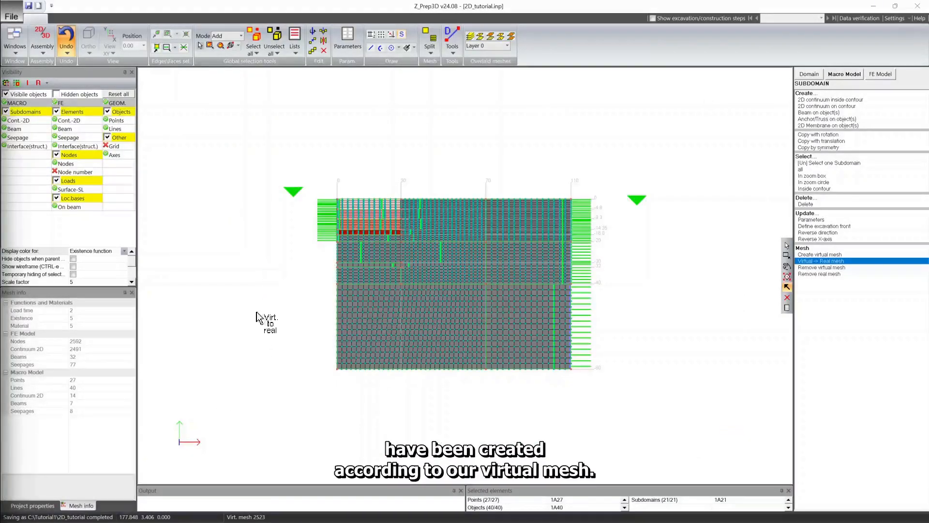
pyautogui.click(273, 39)
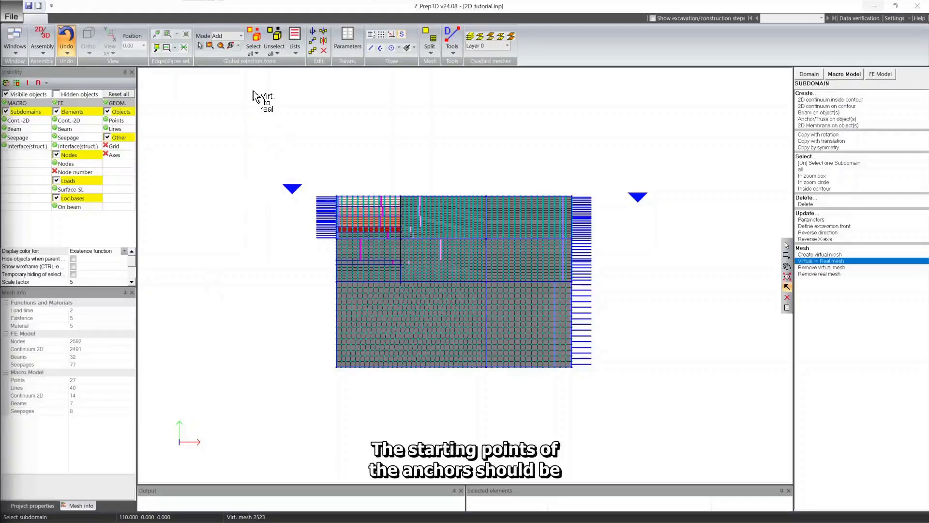
# - Hide all macro-model and FE objects around the retaining wall so only the geometric points and lines are displayed
pyautogui.click(785, 268)
pyautogui.scroll(6, 374, 206)
pyautogui.moveTo(273, 106); pyautogui.dragTo(386, 236)
pyautogui.scroll(1, 336, 189)
pyautogui.moveTo(329, 157); pyautogui.dragTo(343, 205)
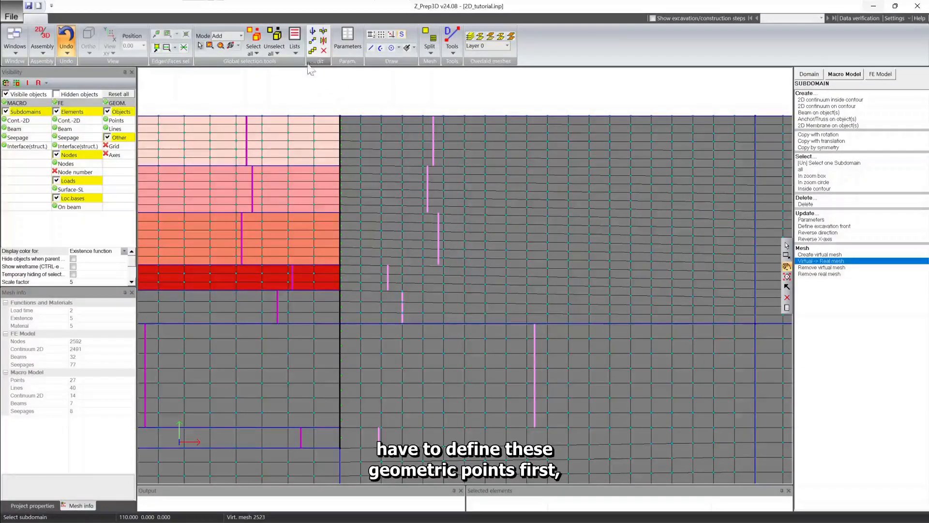
pyautogui.moveTo(316, 97); pyautogui.dragTo(326, 110)
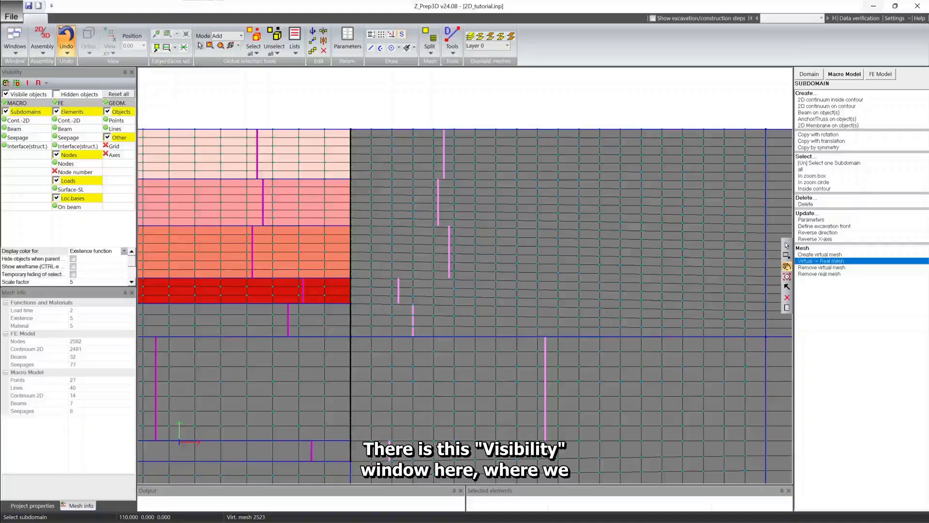
pyautogui.click(4, 102)
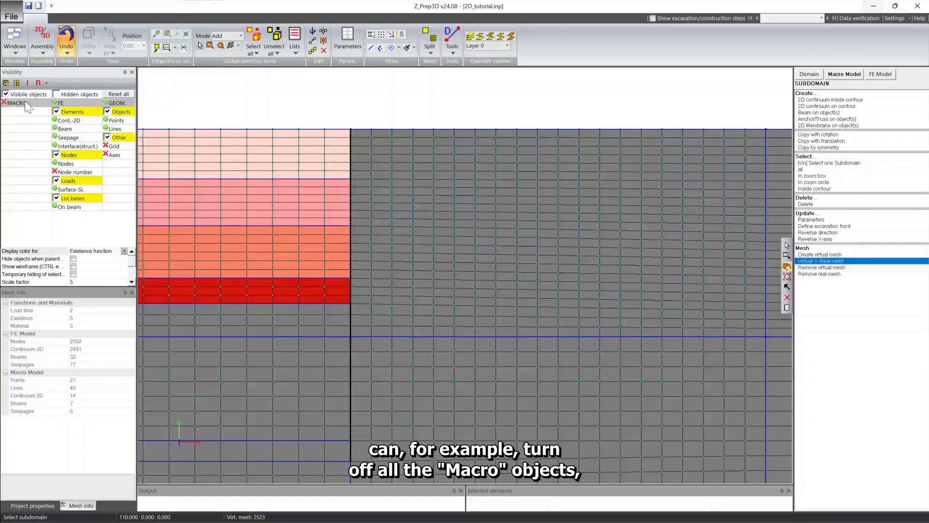
pyautogui.click(54, 103)
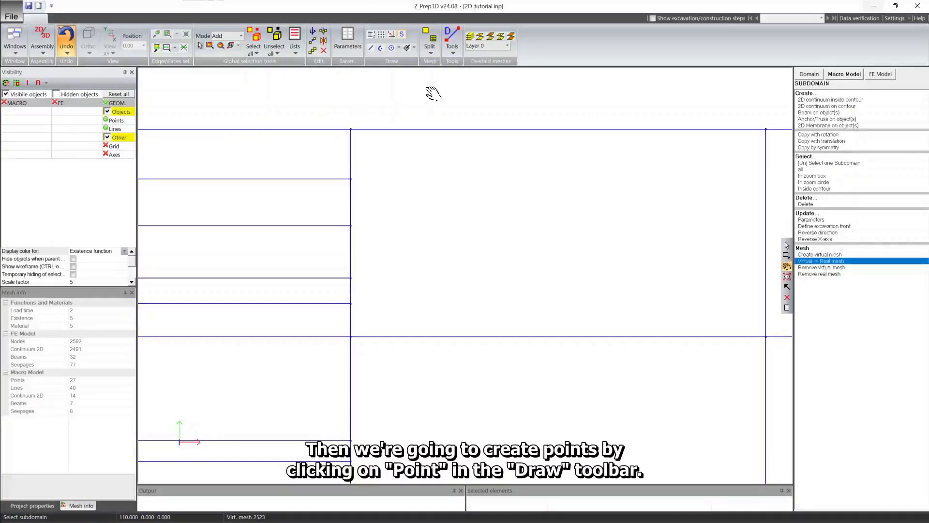
# - Create a geometric point at coordinates 30, -4.3, 0 as the starting point of the first anchor row
pyautogui.click(399, 48)
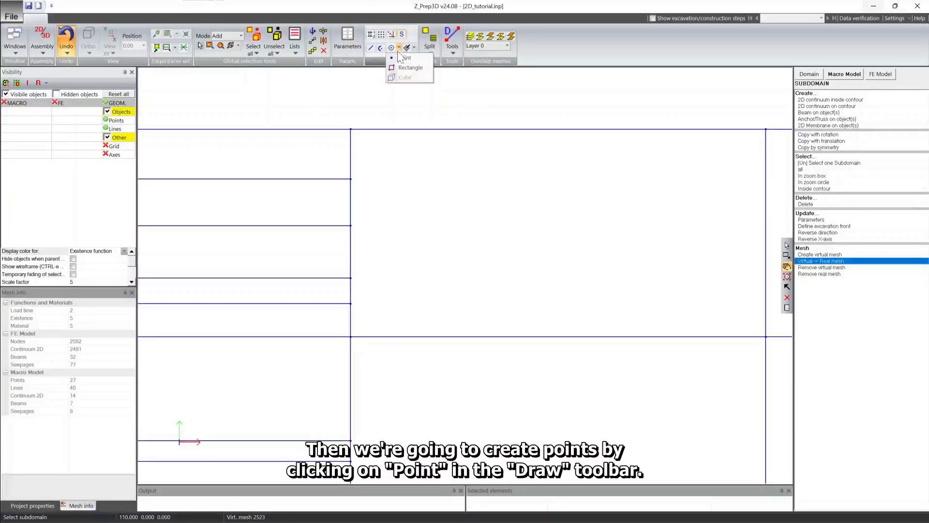
pyautogui.click(400, 58)
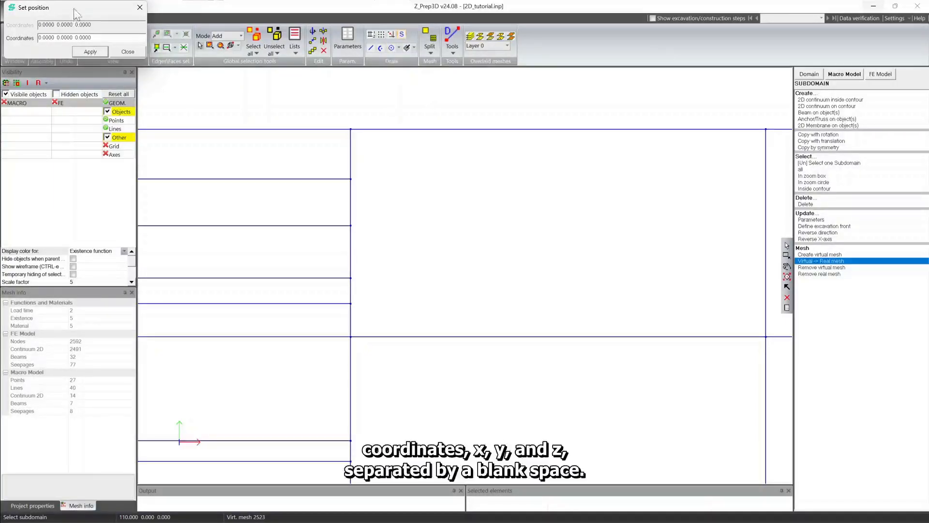
pyautogui.moveTo(75, 8); pyautogui.dragTo(476, 141)
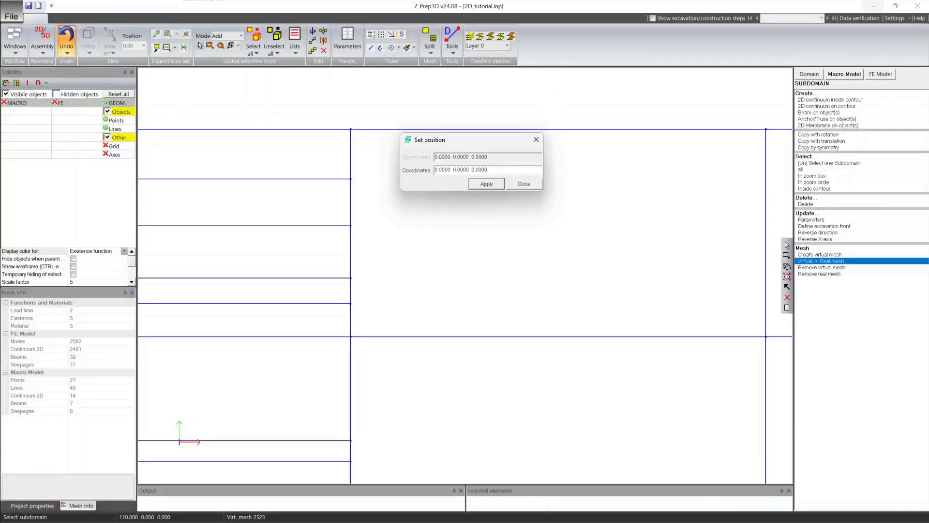
pyautogui.moveTo(488, 170); pyautogui.dragTo(434, 173)
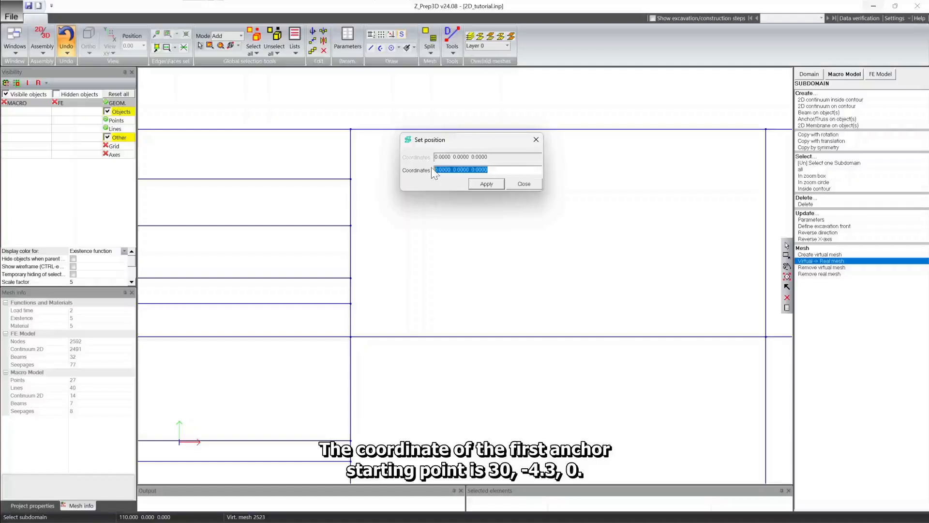
pyautogui.write('30')
pyautogui.write(' -4.3')
pyautogui.press('Return')
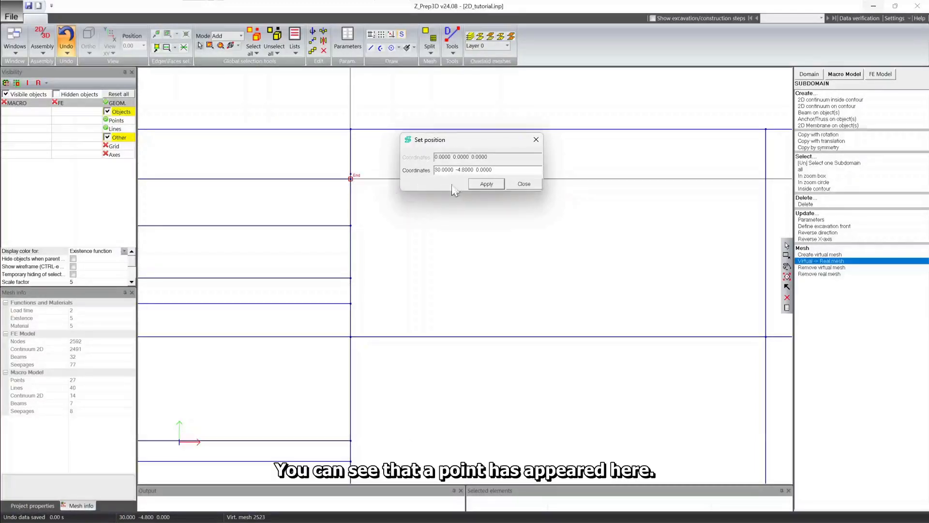
# - Create the second anchor row's starting point at coordinates 30, -8.8, 0
pyautogui.moveTo(501, 170); pyautogui.dragTo(434, 170)
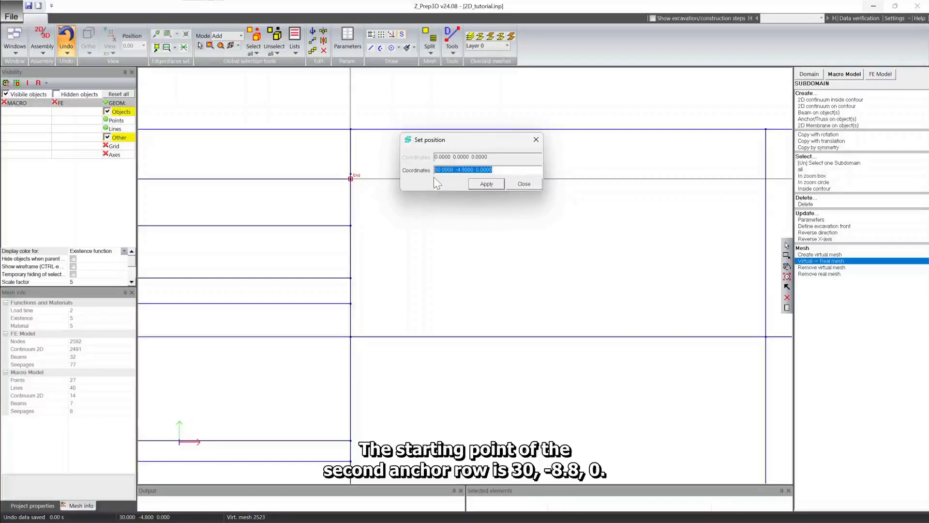
pyautogui.write('30 -8.8 0')
pyautogui.press('Return')
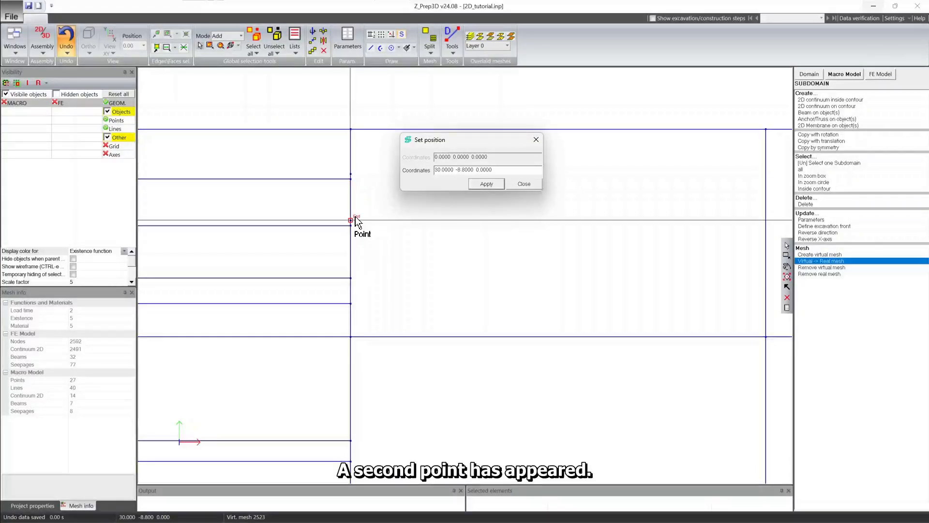
# - Create the third anchor row's starting point at coordinates 30, -13.85, 0 and finish setting point positions
pyautogui.moveTo(493, 169); pyautogui.dragTo(424, 171)
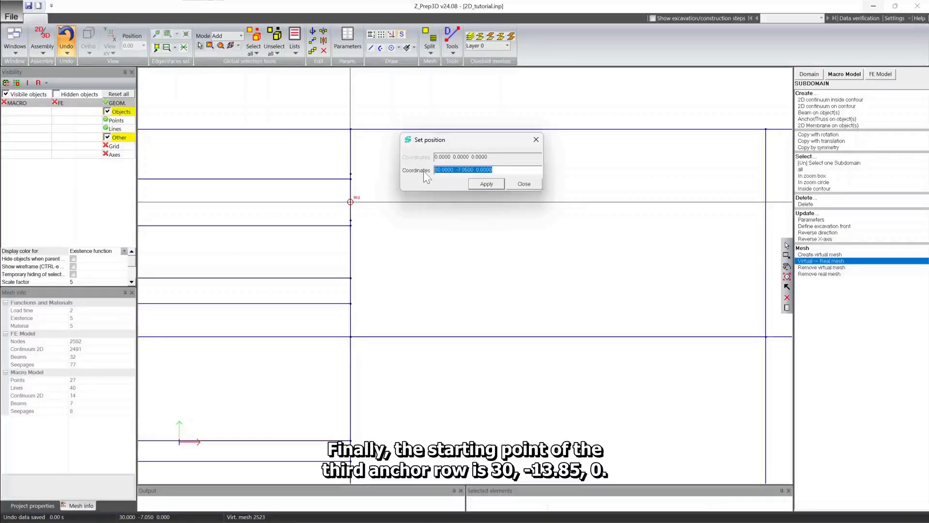
pyautogui.write('30 -13.')
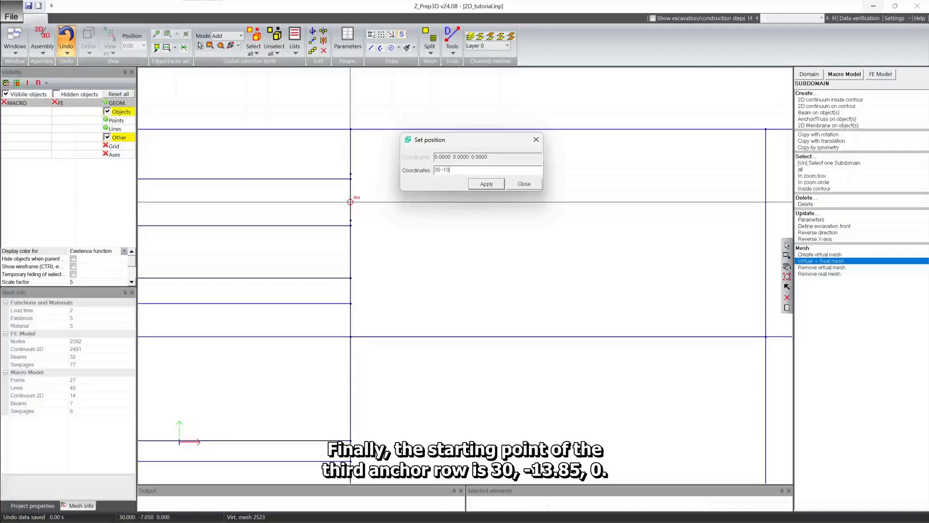
pyautogui.write('85 0')
pyautogui.click(449, 169)
pyautogui.write('.')
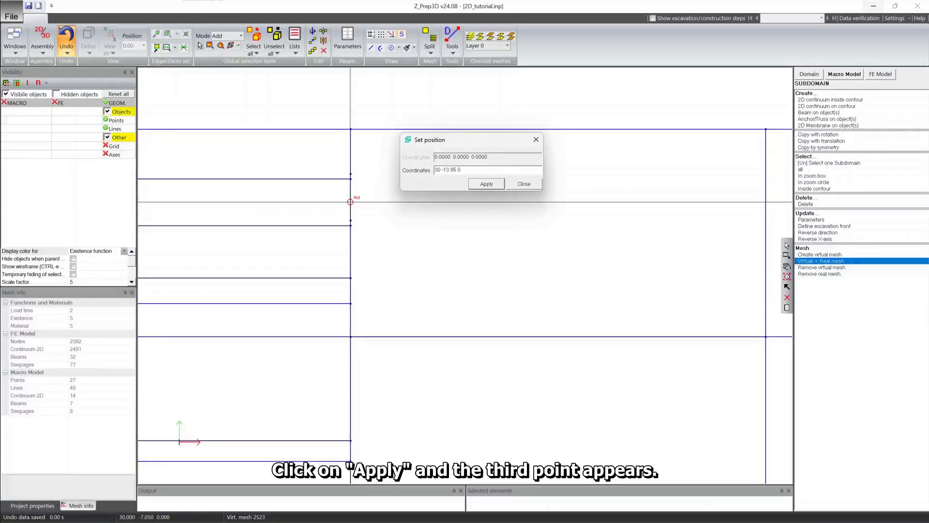
pyautogui.click(481, 181)
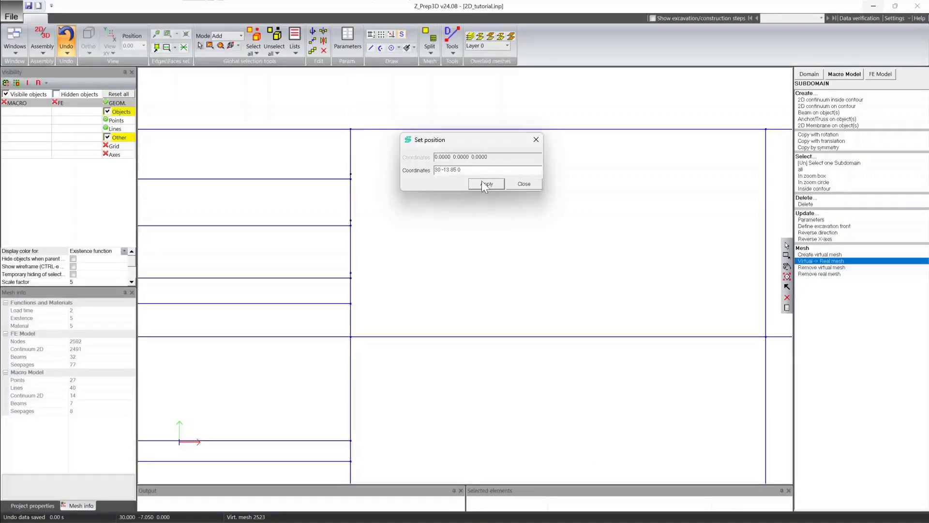
pyautogui.click(524, 184)
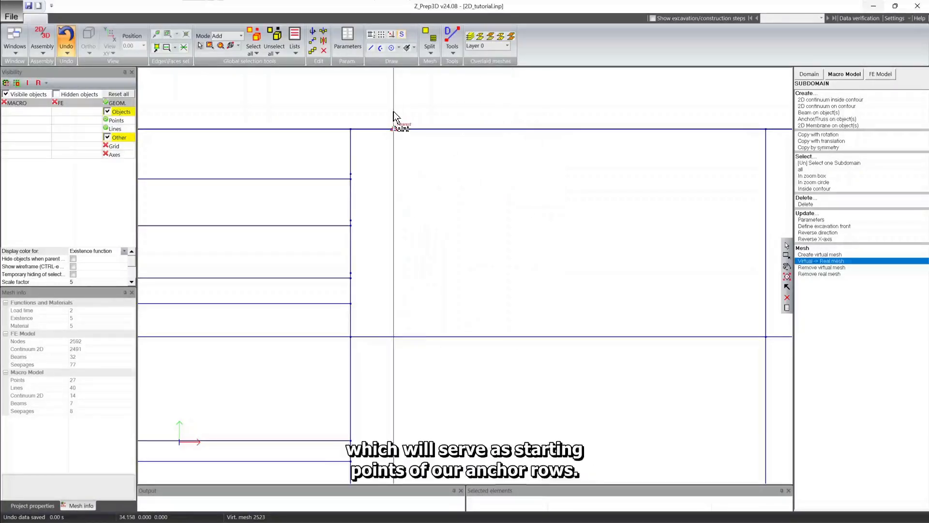
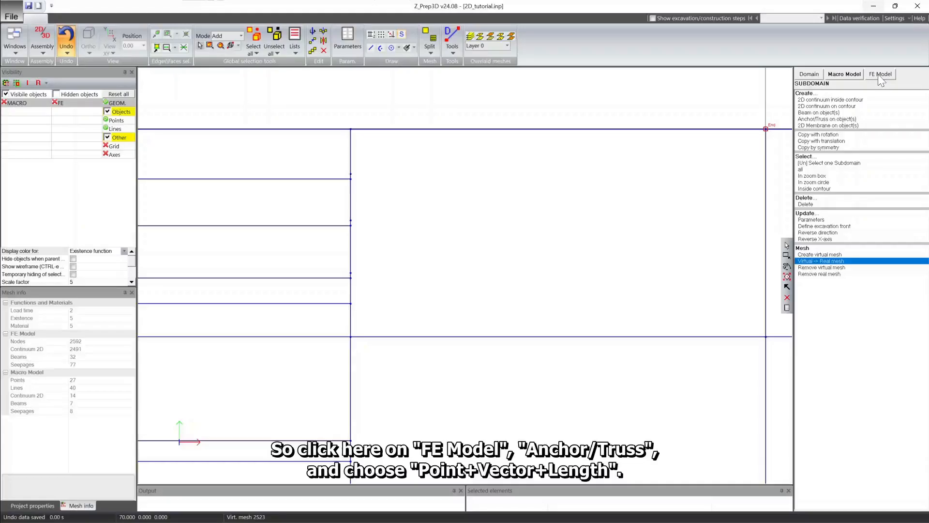
# - Start an FE anchor by Point+Vector+Length at the uppermost anchor starting point, with direction vector X 0.89 and Y -0.45
pyautogui.click(880, 77)
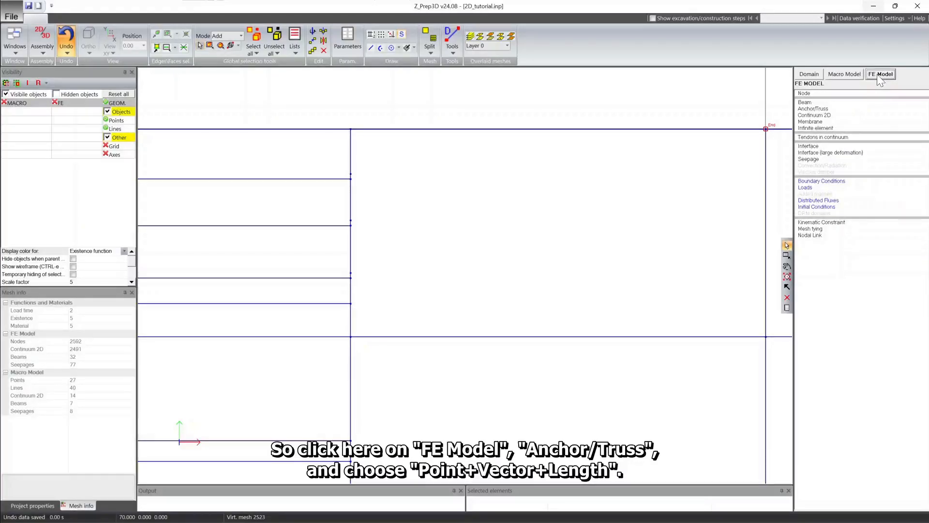
pyautogui.click(809, 110)
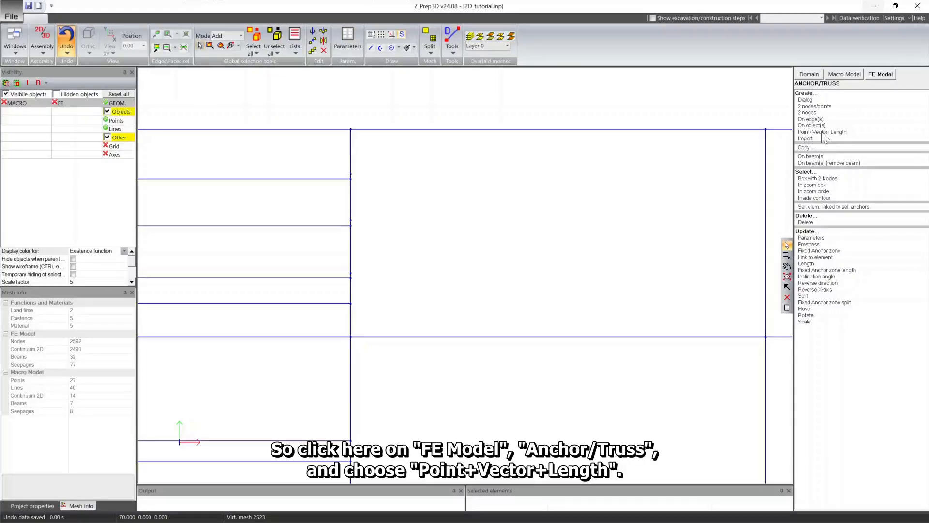
pyautogui.click(840, 134)
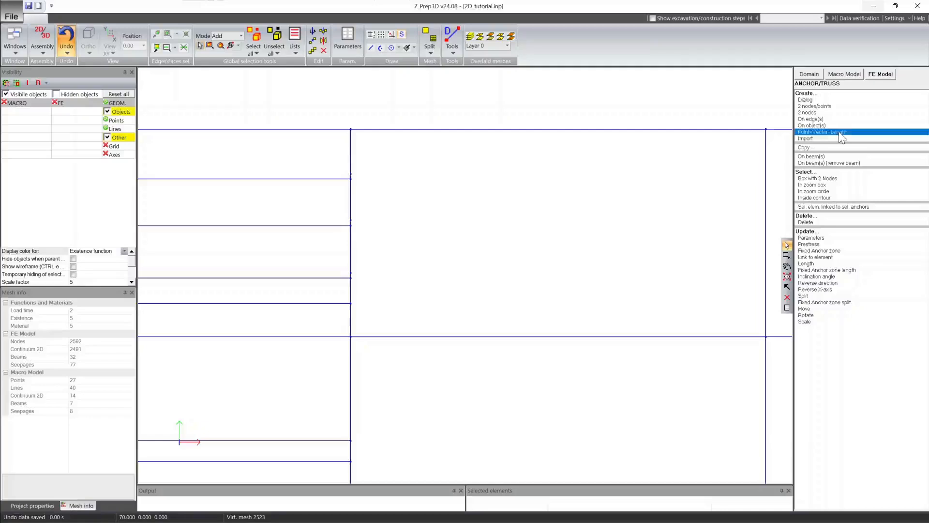
pyautogui.click(355, 176)
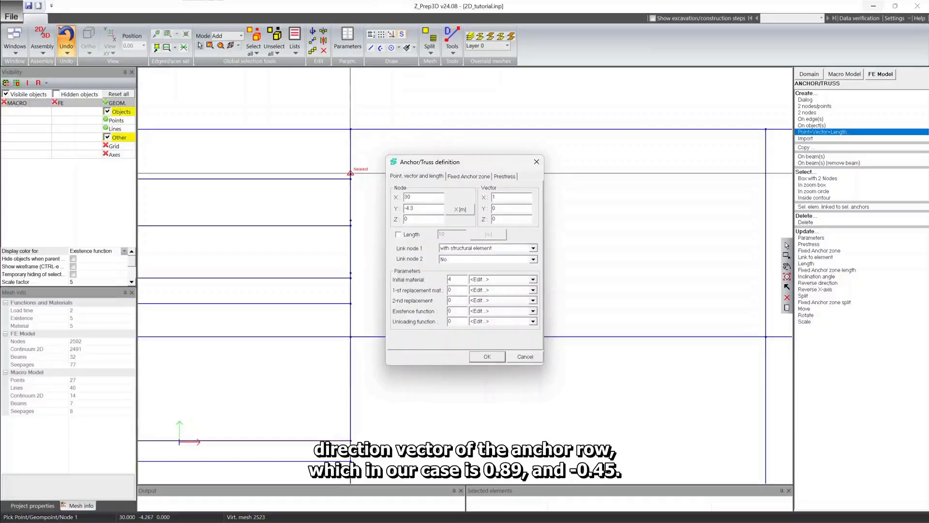
pyautogui.moveTo(497, 197); pyautogui.dragTo(475, 201)
pyautogui.click(495, 208)
pyautogui.press('BackSpace')
pyautogui.write('-0.45')
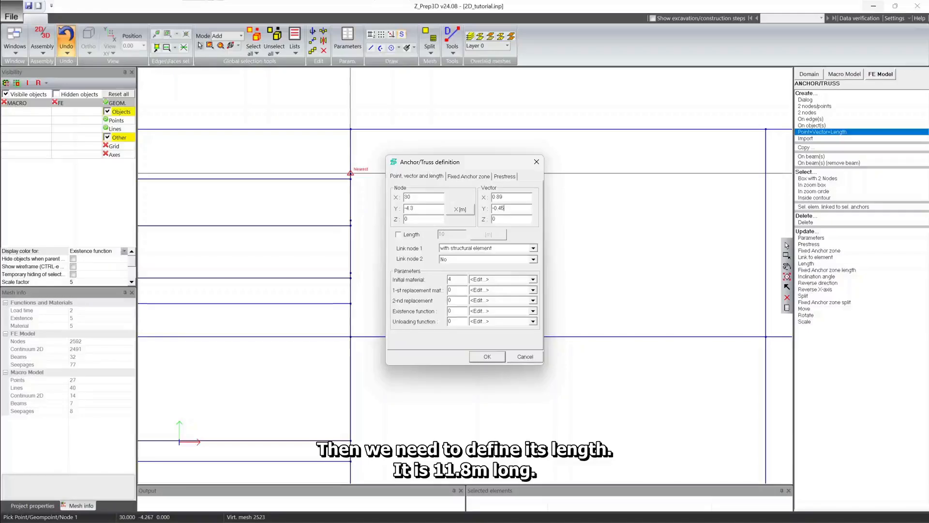
# - Set the first anchor's length to 11.8 m and link node 1 with the structural element
pyautogui.click(399, 234)
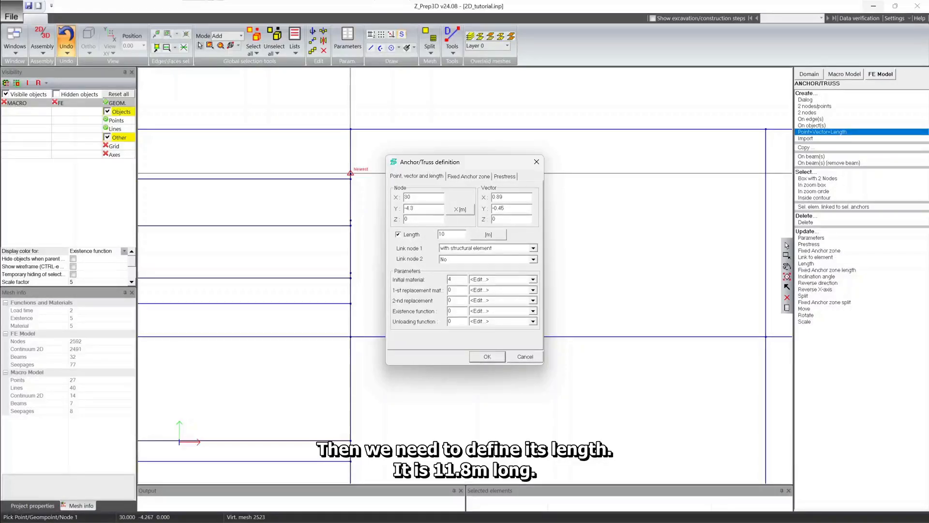
pyautogui.moveTo(445, 234); pyautogui.dragTo(436, 233)
pyautogui.write('11.8')
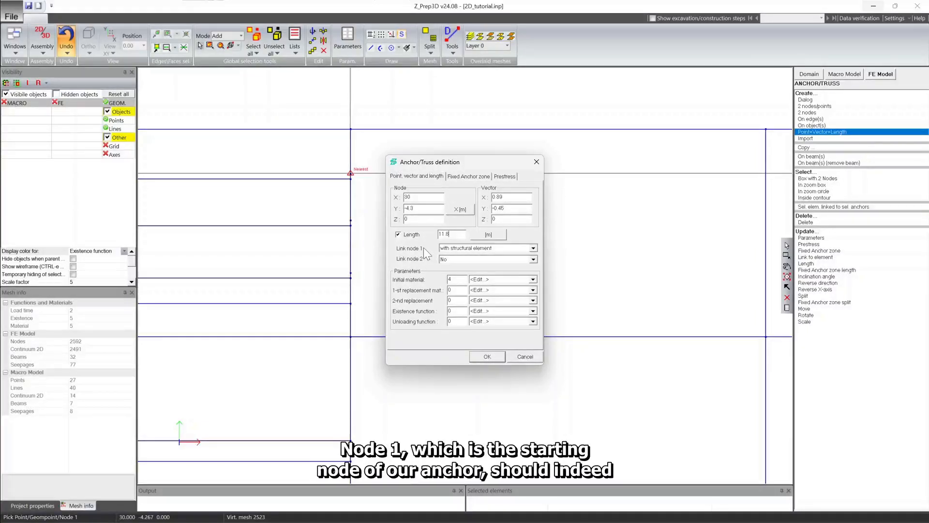
pyautogui.click(492, 249)
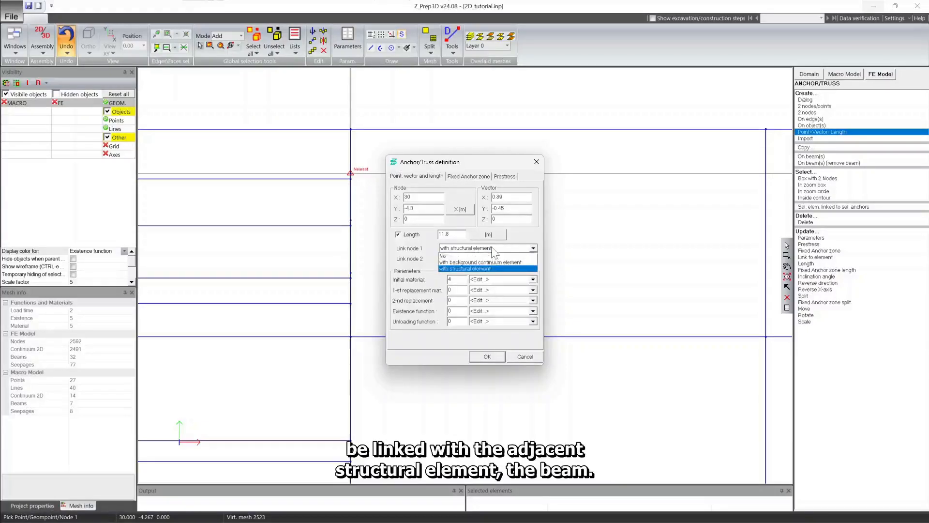
pyautogui.click(481, 269)
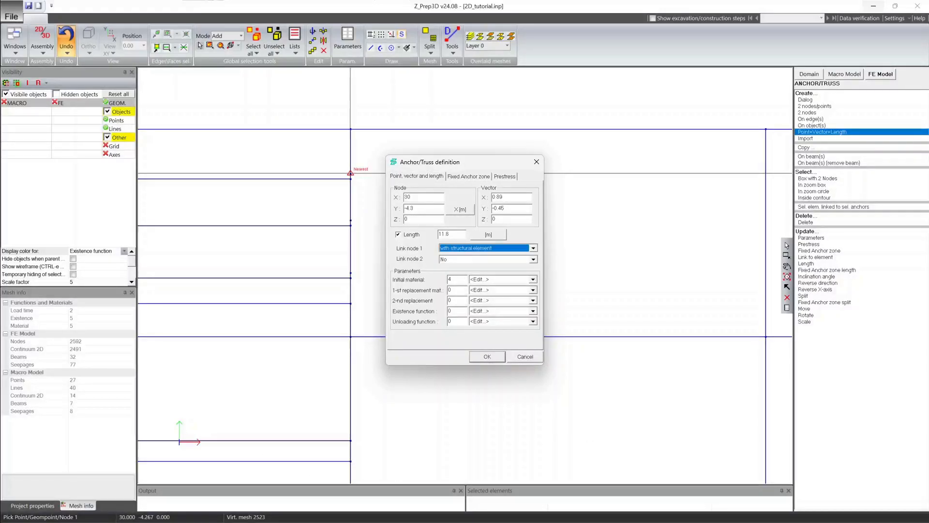
# - Assign initial material 6 and existence function 6 to the first anchor
pyautogui.click(450, 279)
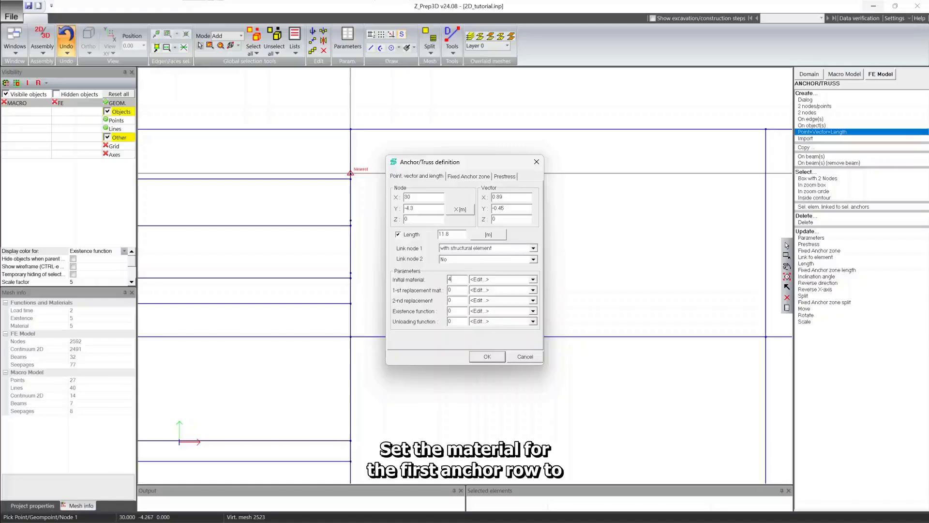
pyautogui.write('6')
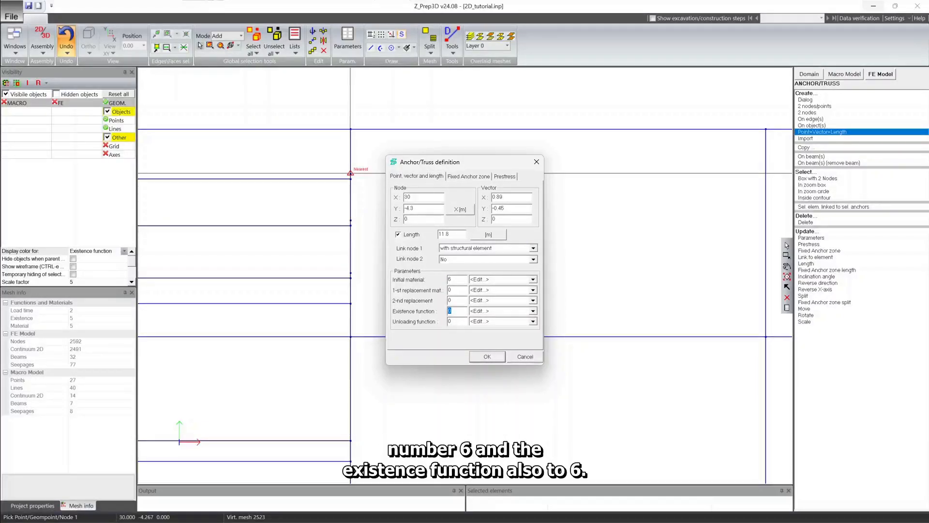
pyautogui.write('6')
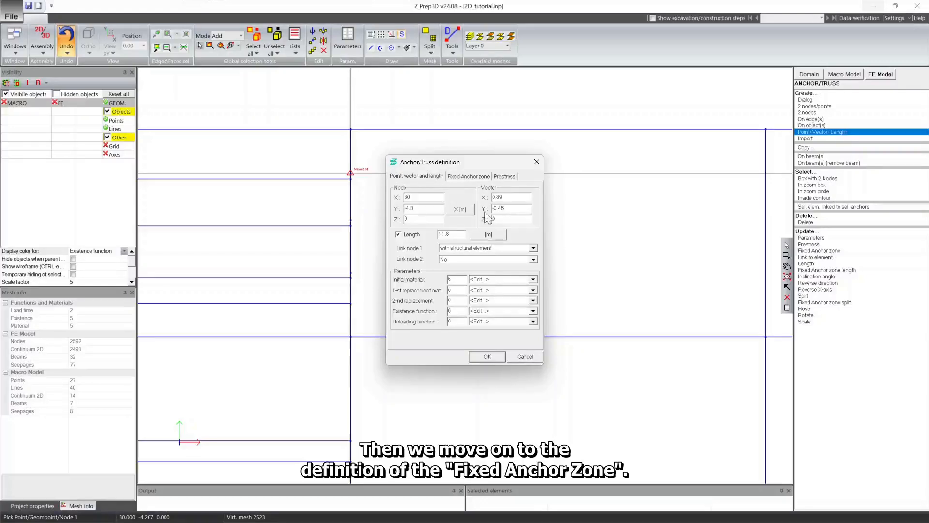
# - Create a fixed anchor zone 8 m long for the first anchor, split by number of segments set to 5
pyautogui.click(467, 176)
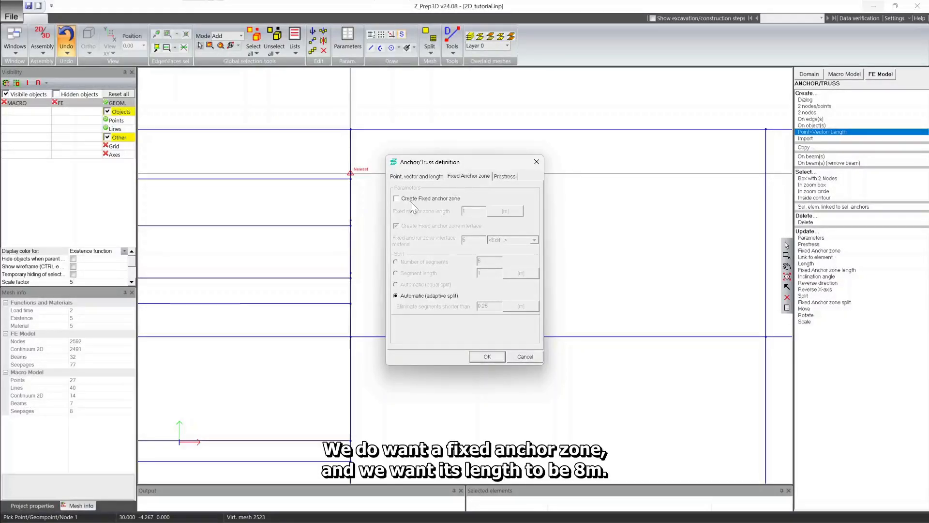
pyautogui.click(397, 199)
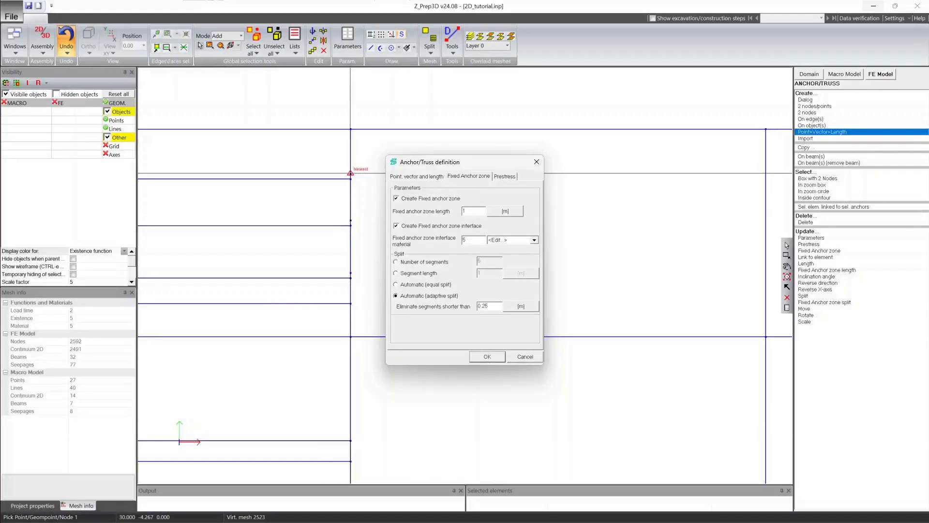
pyautogui.write('8')
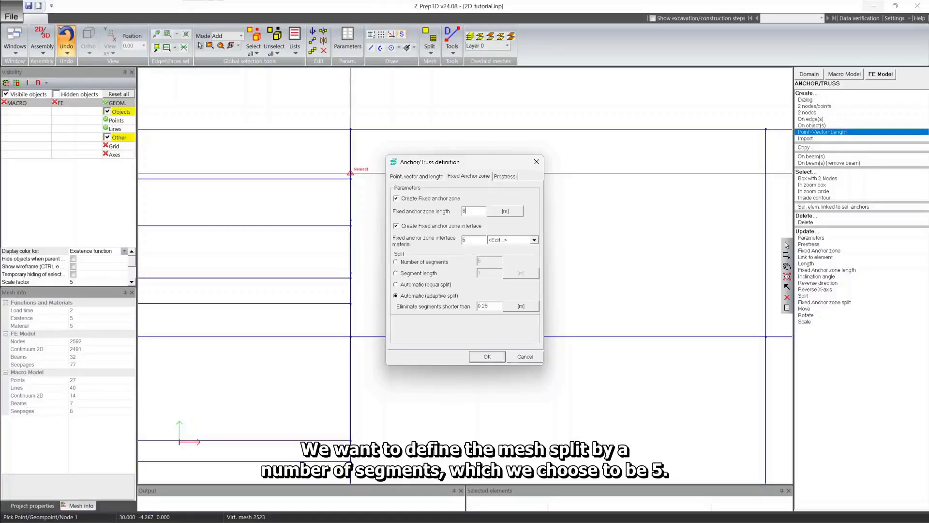
pyautogui.click(411, 263)
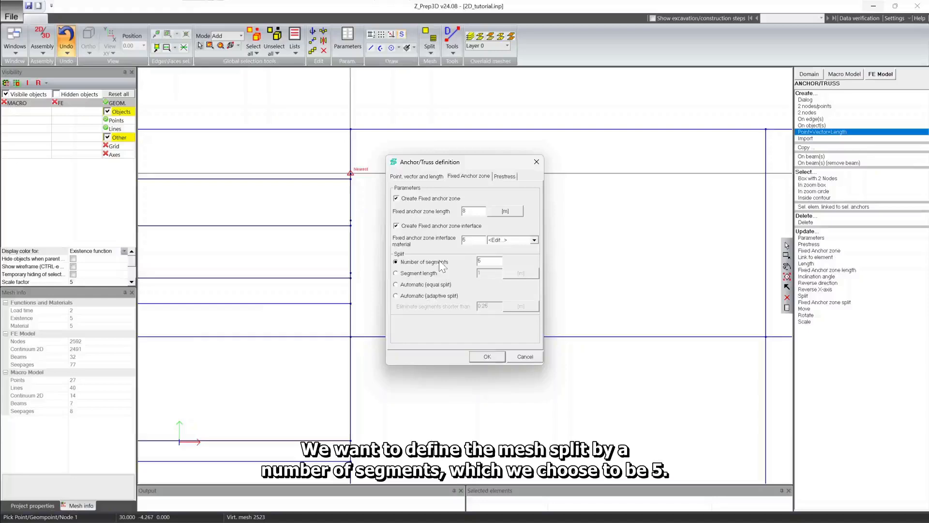
pyautogui.click(484, 261)
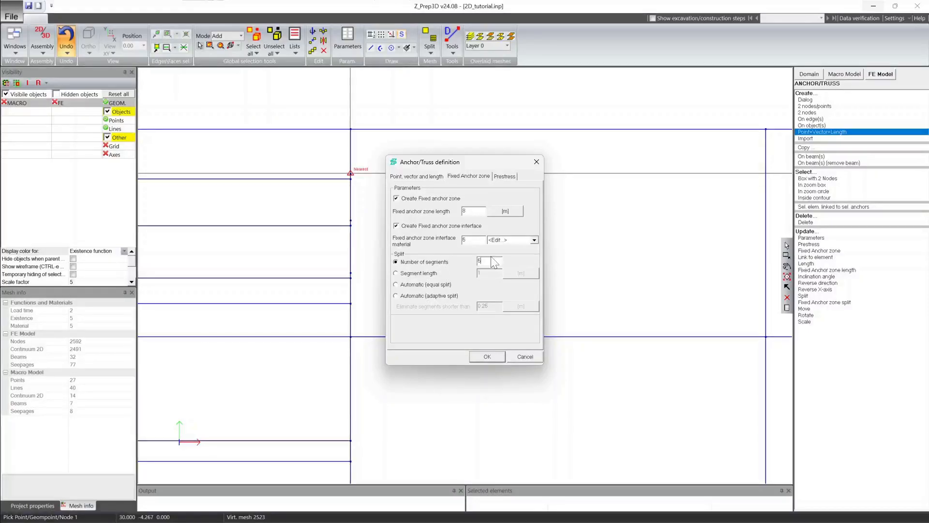
# - Prestress the first anchor by a force of 768 kN with existence function 7 and create the anchor
pyautogui.click(505, 176)
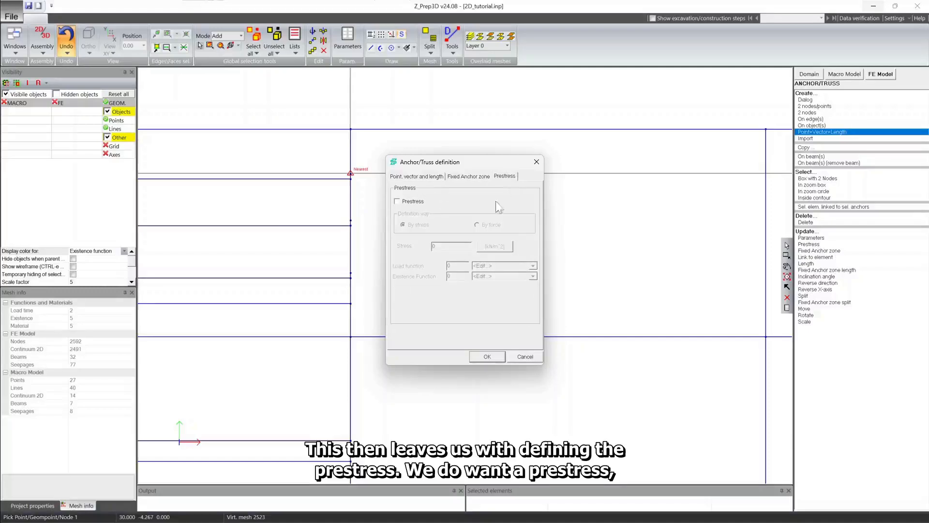
pyautogui.click(413, 204)
pyautogui.click(478, 224)
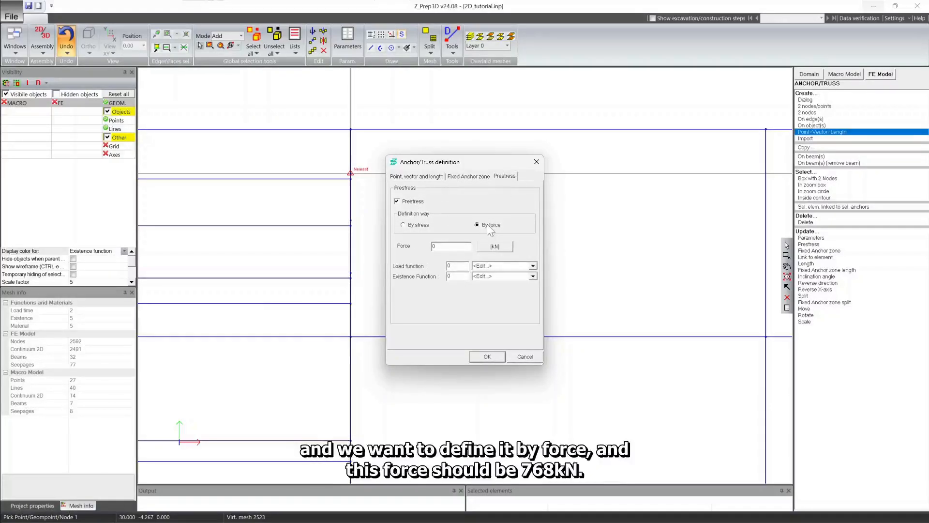
pyautogui.moveTo(438, 246); pyautogui.dragTo(426, 247)
pyautogui.write('768')
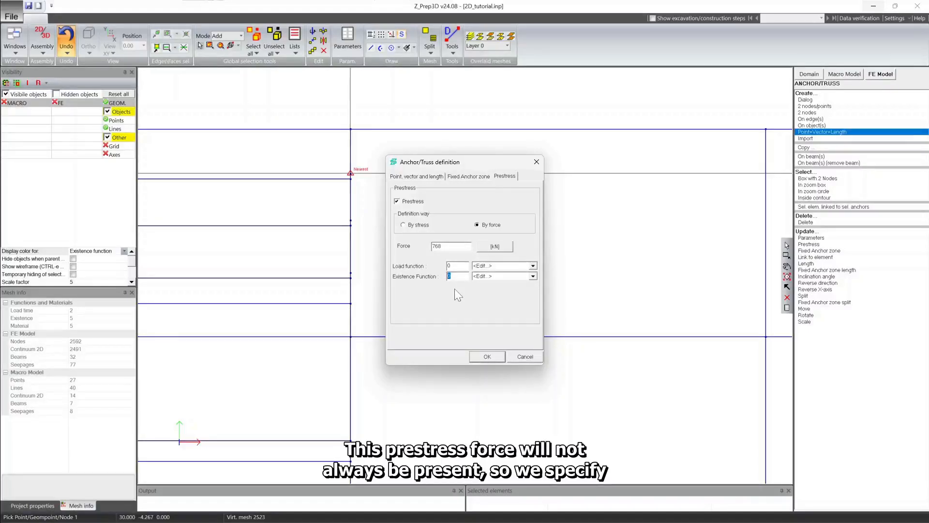
pyautogui.write('7')
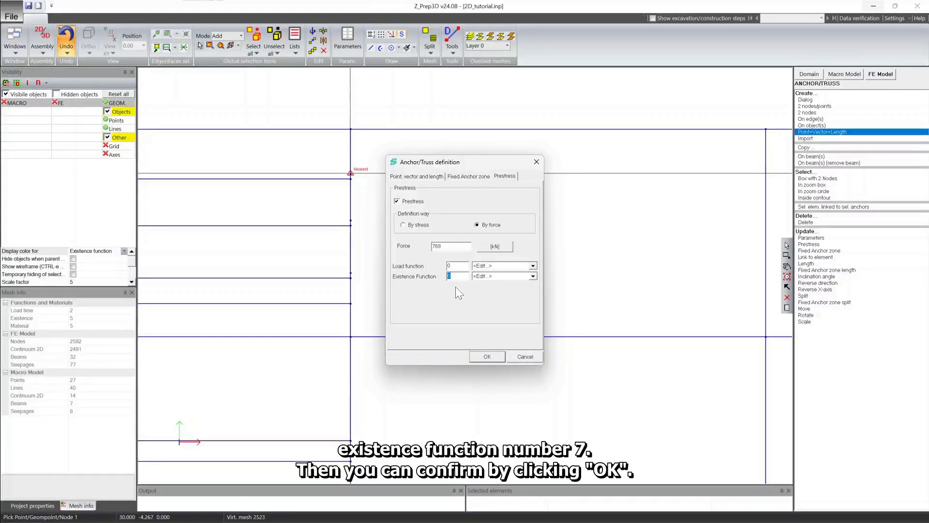
pyautogui.click(486, 357)
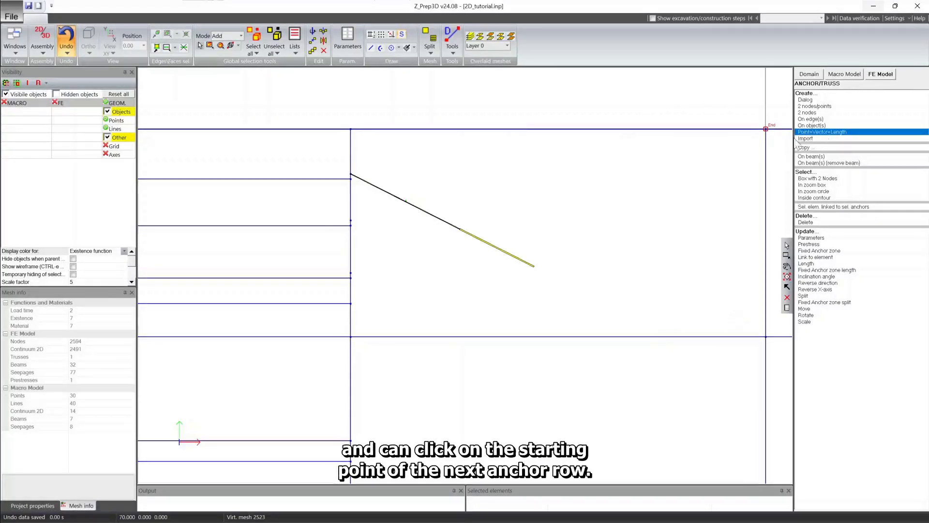
# - Begin the second anchor at the middle anchor starting point with direction vector X 0.89 and Y -0.45
pyautogui.click(351, 221)
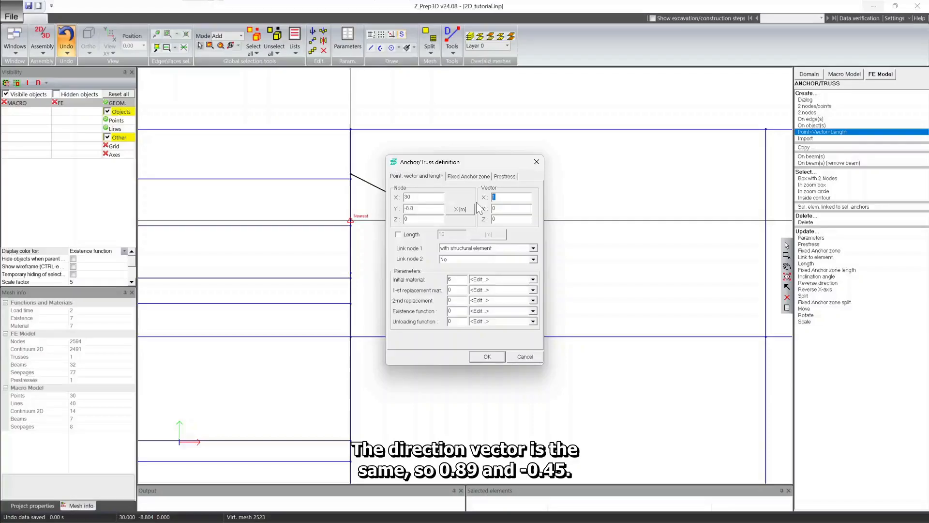
pyautogui.write('0.8')
pyautogui.write('-')
pyautogui.write('0')
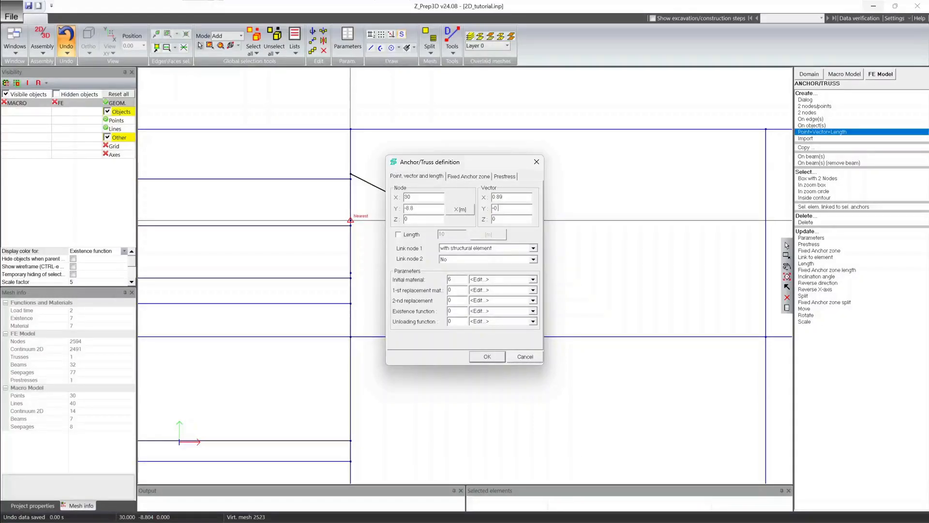
pyautogui.write('.45')
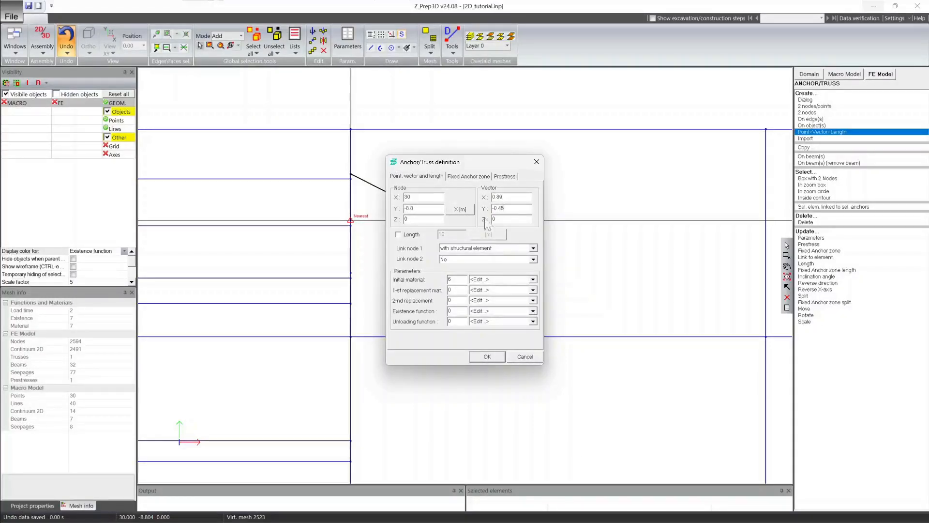
# - Set the second anchor's length to 15.8 m and its existence function to 8, keeping initial material 6
pyautogui.click(414, 234)
pyautogui.press('Tab')
pyautogui.write('15.8')
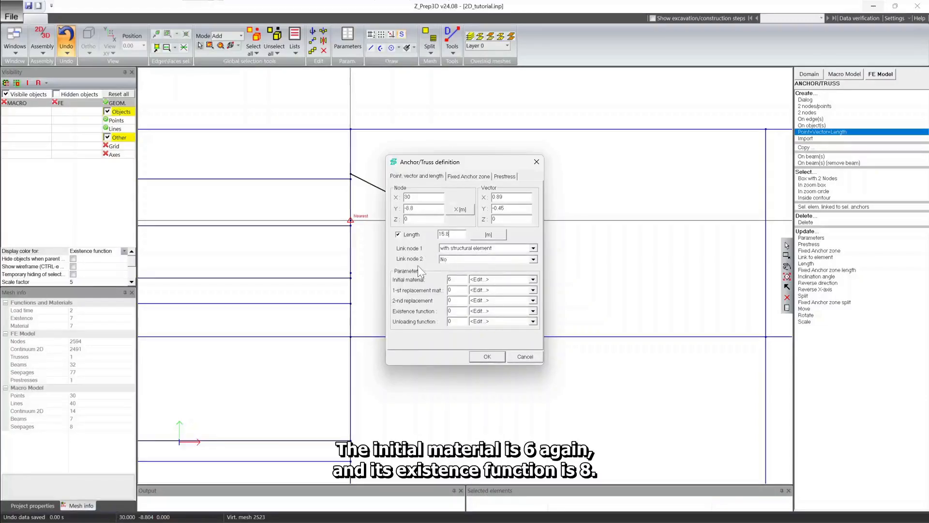
pyautogui.doubleClick(450, 279)
pyautogui.doubleClick(449, 311)
pyautogui.write('8')
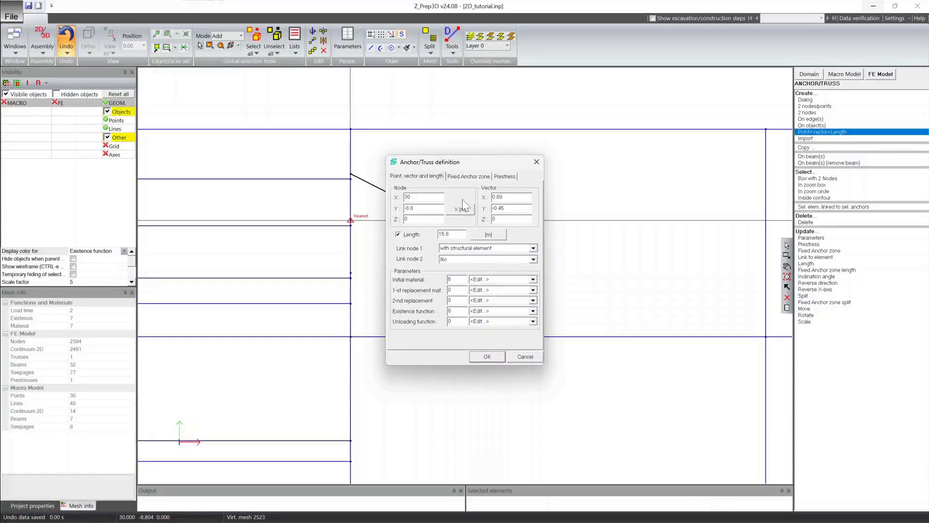
# - Create a fixed anchor zone 8 m long for the second anchor, split by number of segments at 5
pyautogui.click(469, 178)
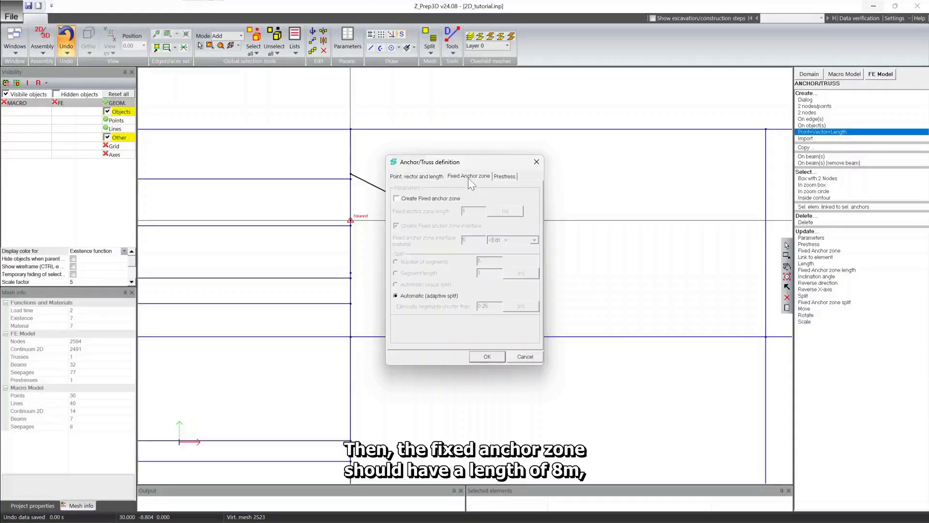
pyautogui.click(411, 199)
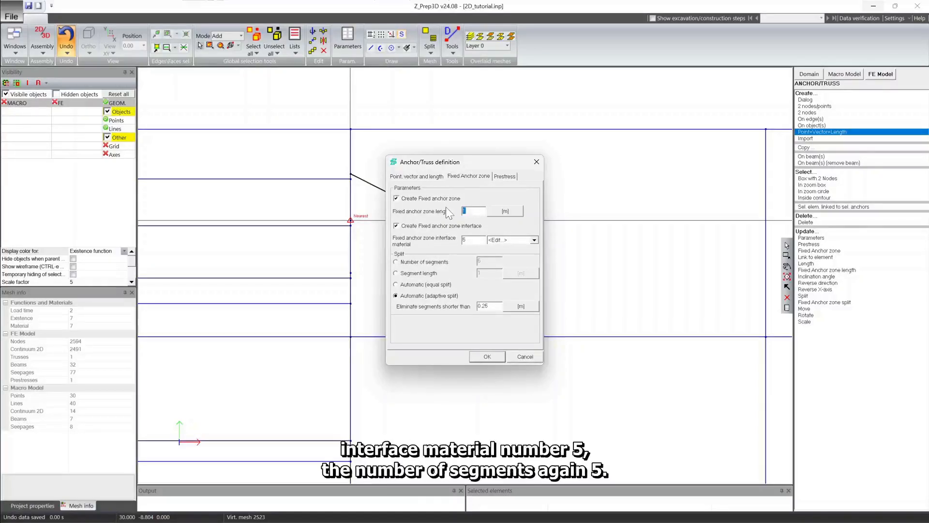
pyautogui.write('8')
pyautogui.click(428, 262)
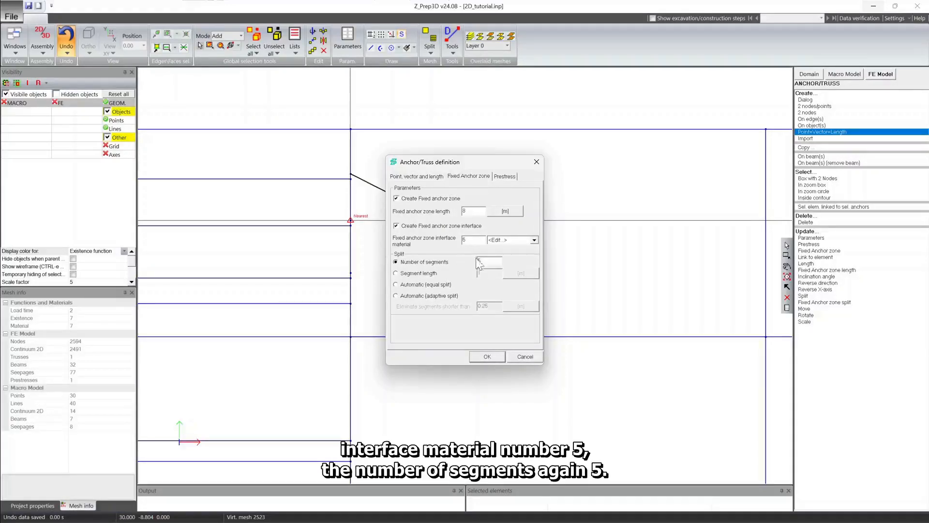
# - Prestress the second anchor by a force of 945 kN with existence function 9 and create the anchor
pyautogui.click(507, 177)
pyautogui.click(397, 200)
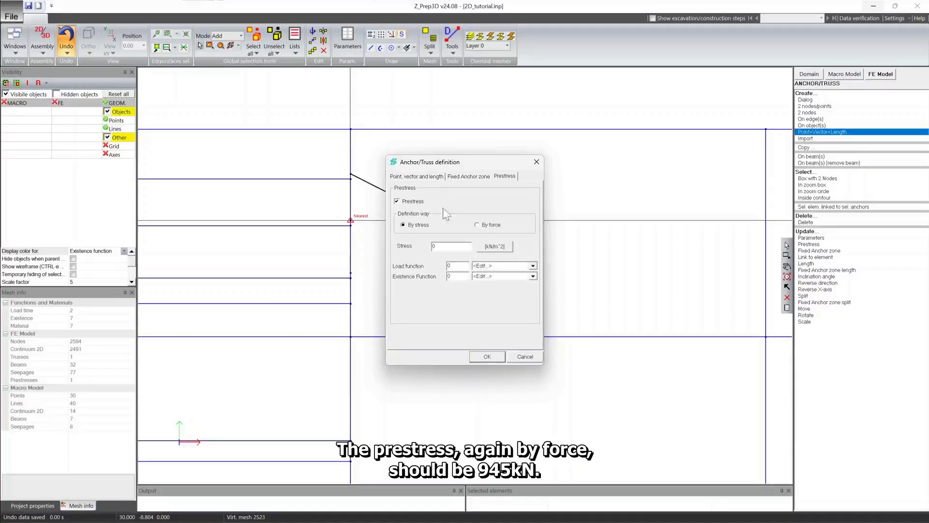
pyautogui.click(477, 225)
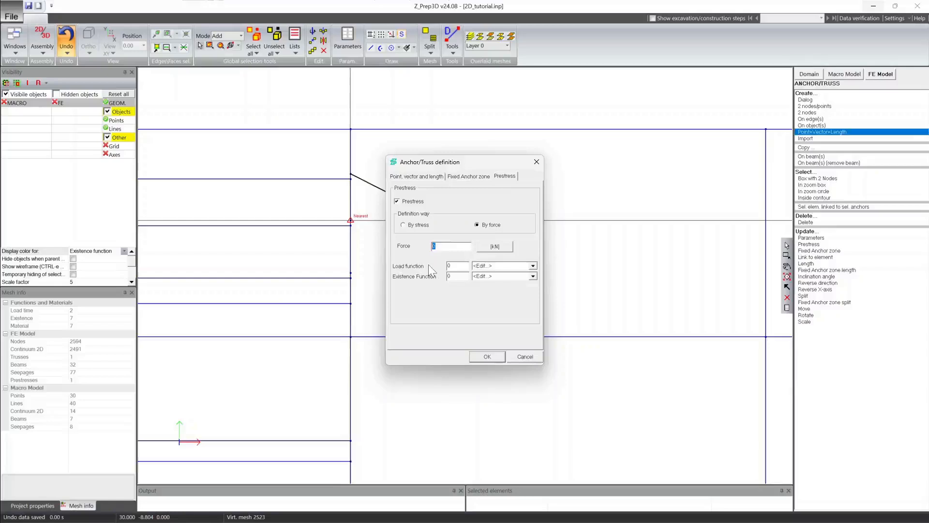
pyautogui.write('945')
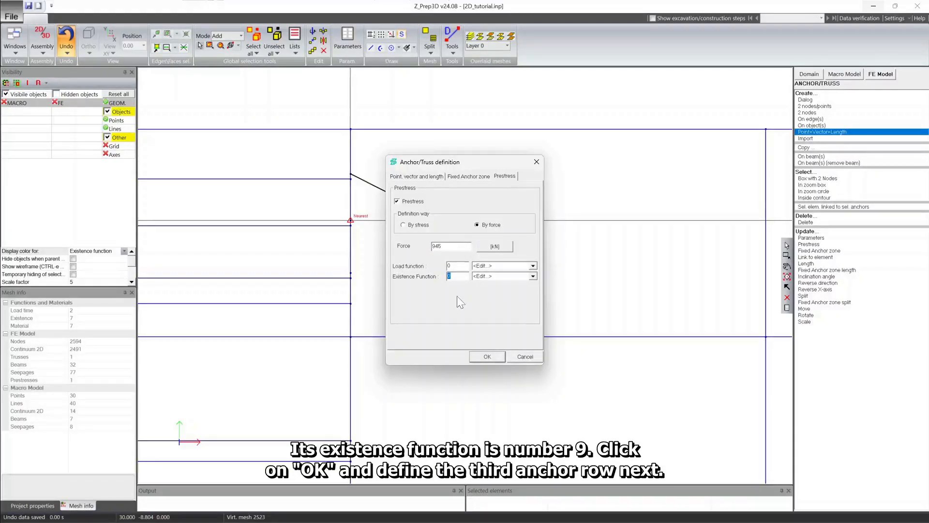
pyautogui.write('9')
pyautogui.click(486, 356)
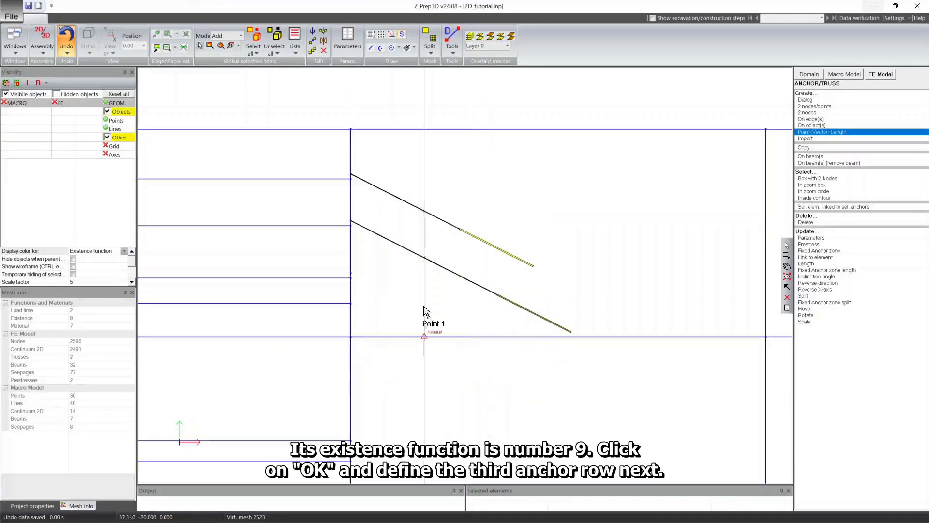
# - Begin the third anchor at the lowest anchor starting point with vector 0.89, -0.45, length 15.3 m and existence function 10
pyautogui.click(350, 273)
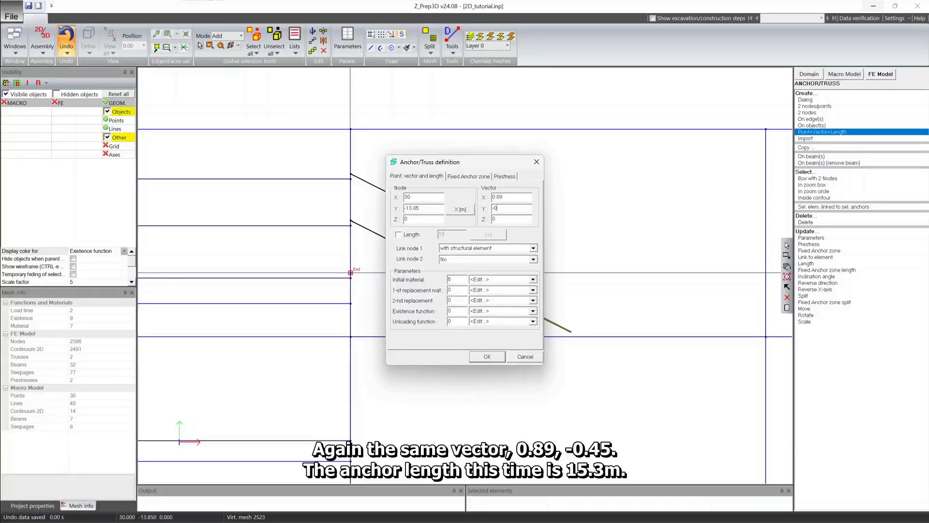
pyautogui.click(398, 234)
pyautogui.moveTo(452, 234); pyautogui.dragTo(425, 233)
pyautogui.write('15.3')
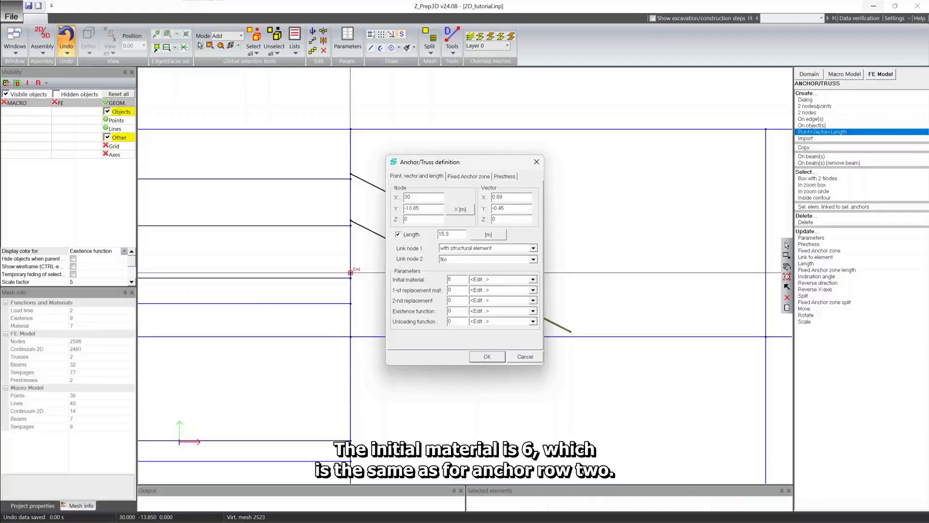
pyautogui.doubleClick(450, 311)
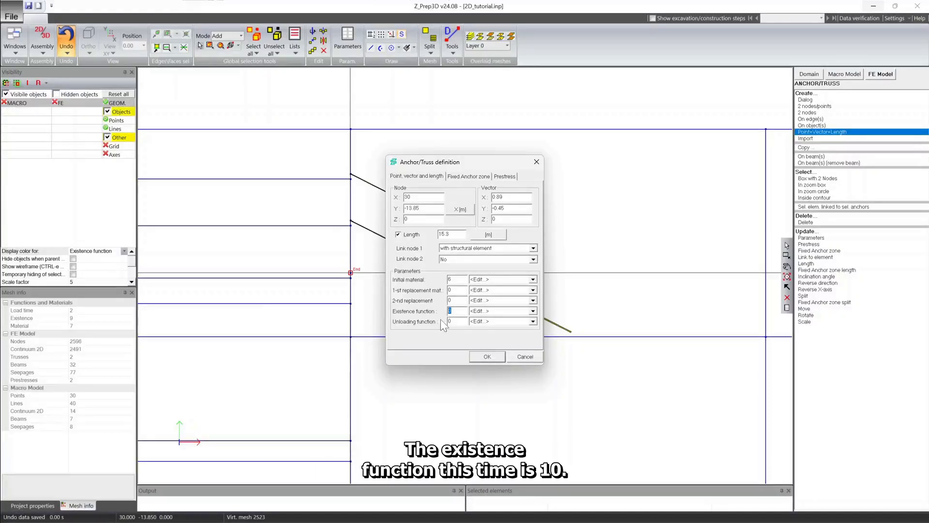
pyautogui.write('10')
# - Create a fixed anchor zone 8 m long for the third anchor, split by number of segments at 5
pyautogui.click(472, 176)
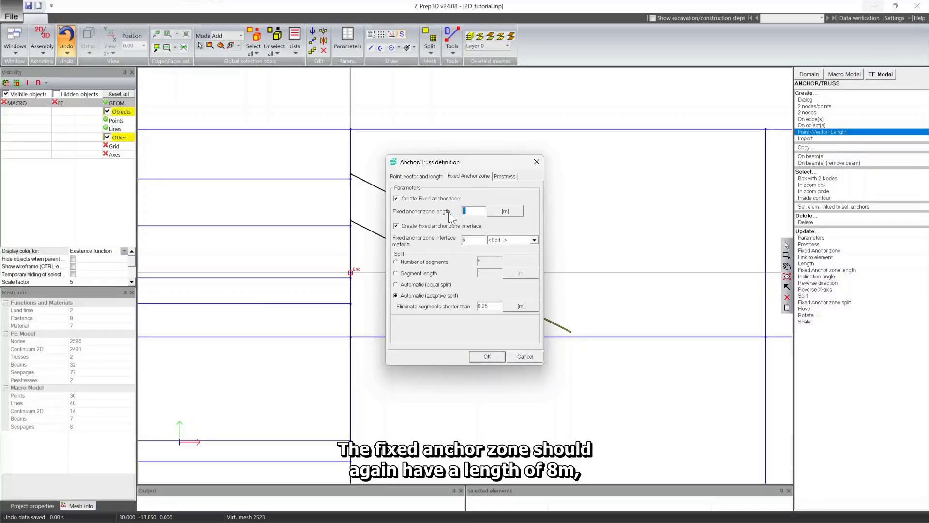
pyautogui.write('8')
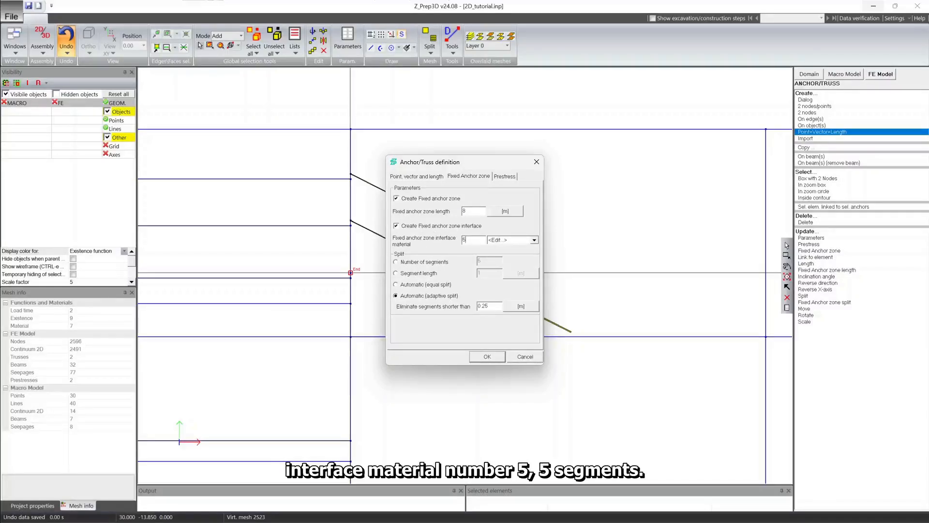
pyautogui.click(411, 262)
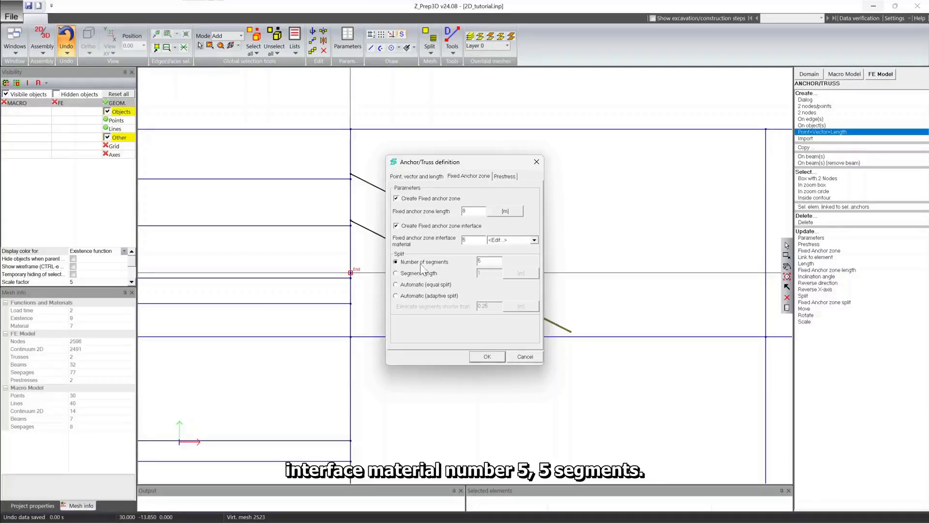
# - Prestress the third anchor by a force of 980 kN with existence function 11 and create the anchor
pyautogui.click(506, 178)
pyautogui.click(412, 202)
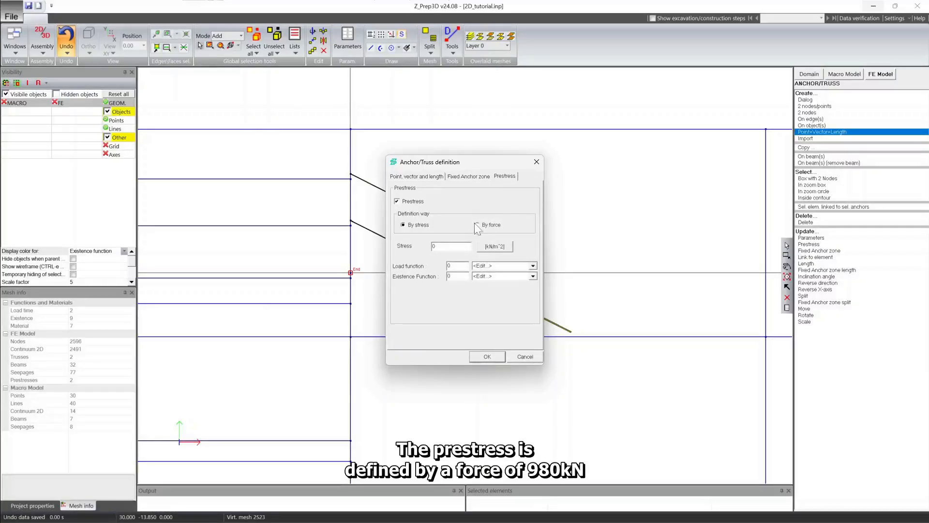
pyautogui.click(477, 225)
pyautogui.write('980')
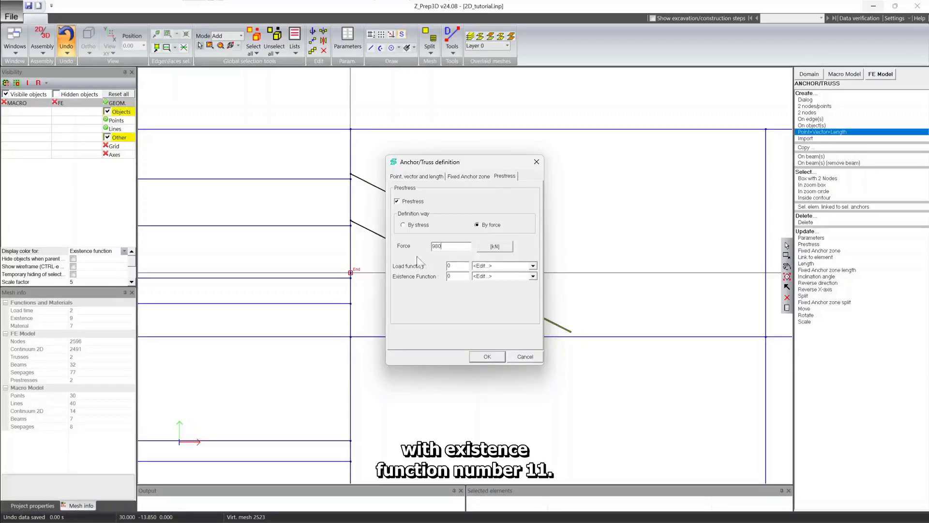
pyautogui.doubleClick(449, 276)
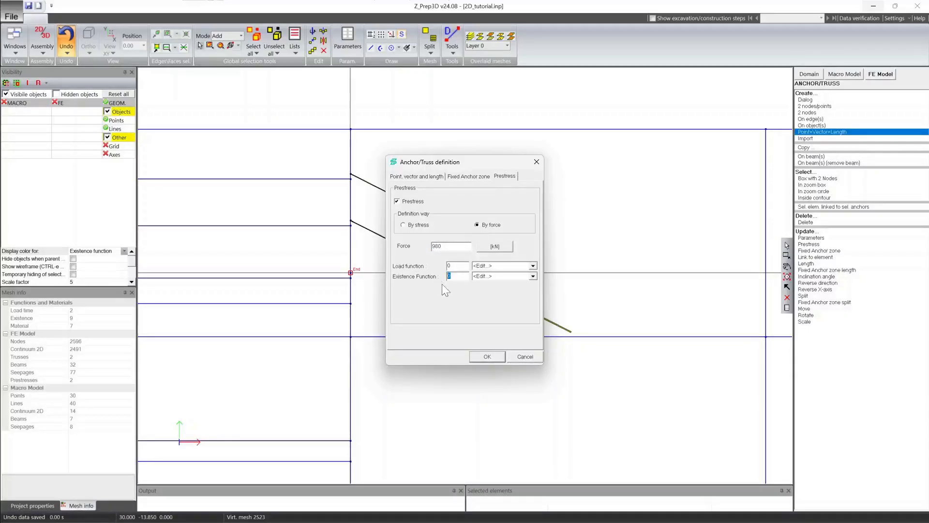
pyautogui.write('11')
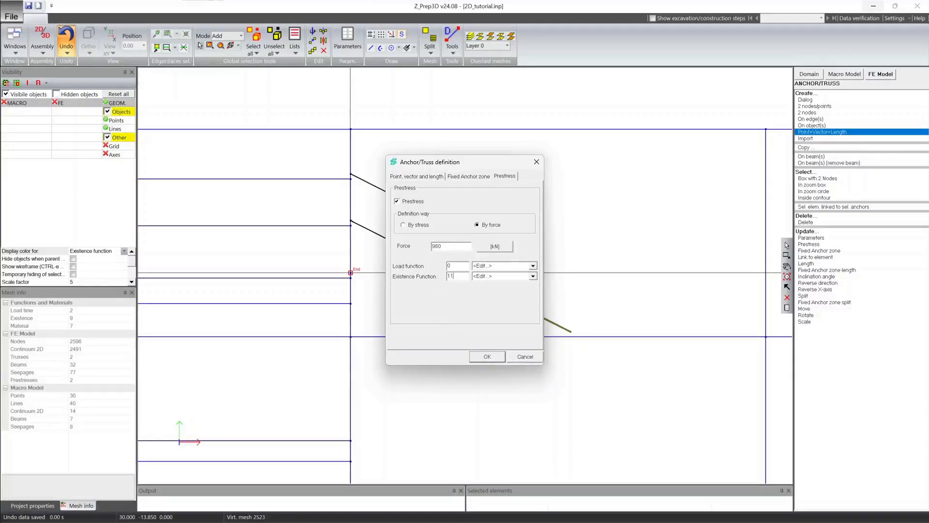
pyautogui.click(485, 357)
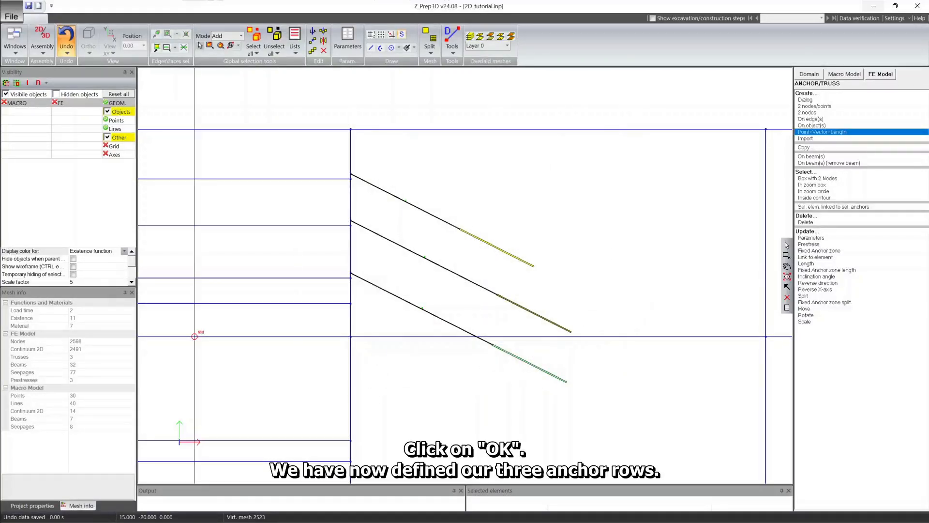
# - Turn the FE and macro model objects back on and reset all visibility settings
pyautogui.click(55, 102)
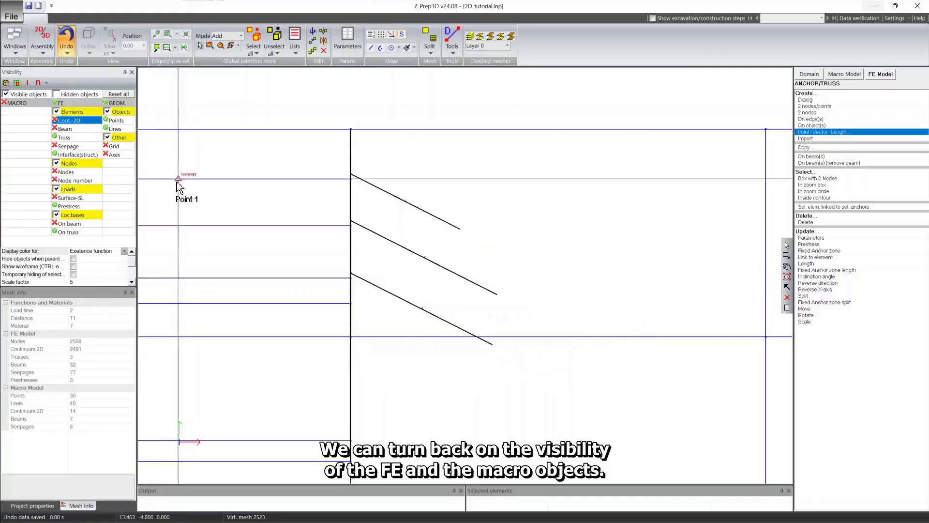
pyautogui.click(5, 103)
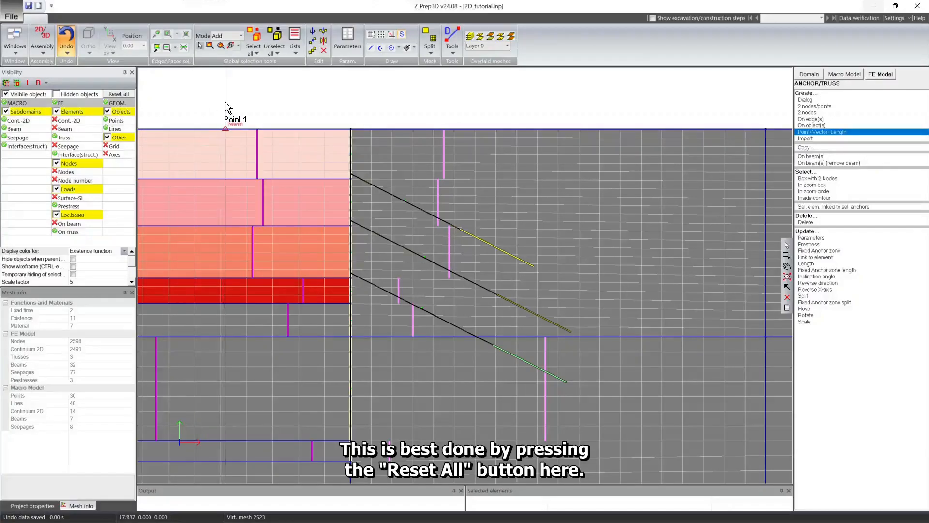
pyautogui.click(124, 96)
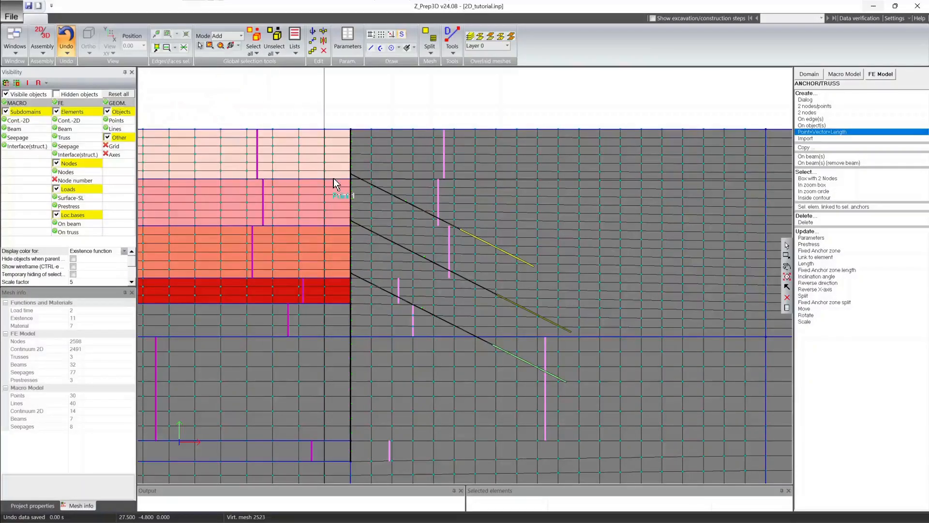
# - Examine the starting point of the uppermost anchor and its link to the adjacent wall beam element
pyautogui.click(787, 267)
pyautogui.scroll(5, 367, 196)
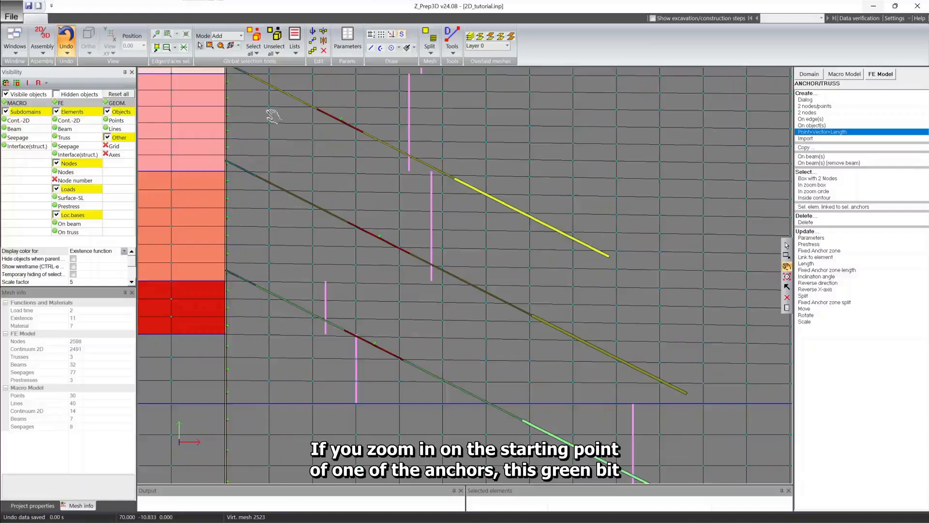
pyautogui.scroll(5, 354, 202)
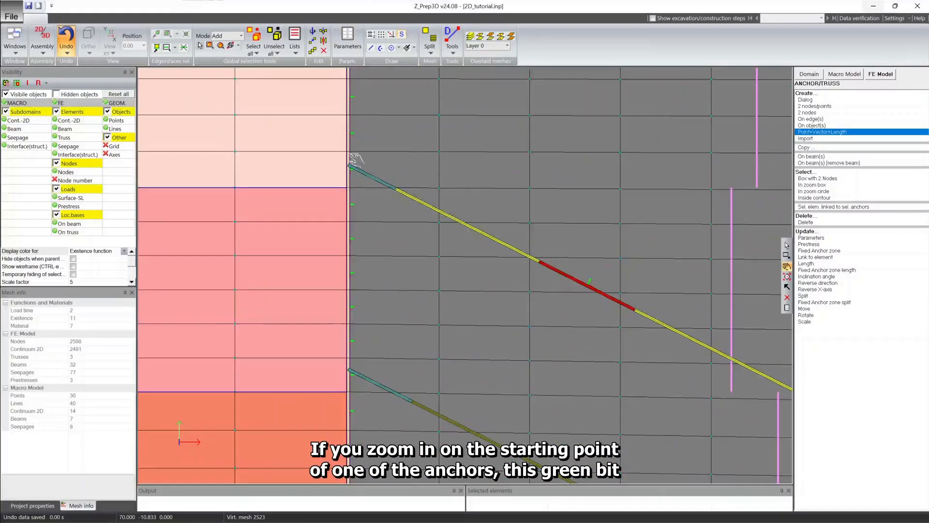
pyautogui.moveTo(333, 144); pyautogui.dragTo(343, 207)
pyautogui.scroll(5, 338, 160)
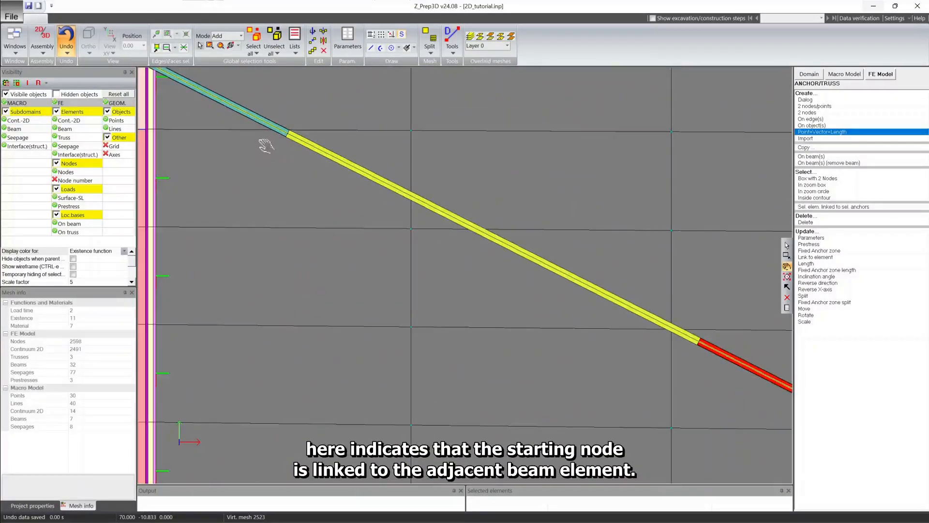
pyautogui.moveTo(267, 146); pyautogui.dragTo(370, 249)
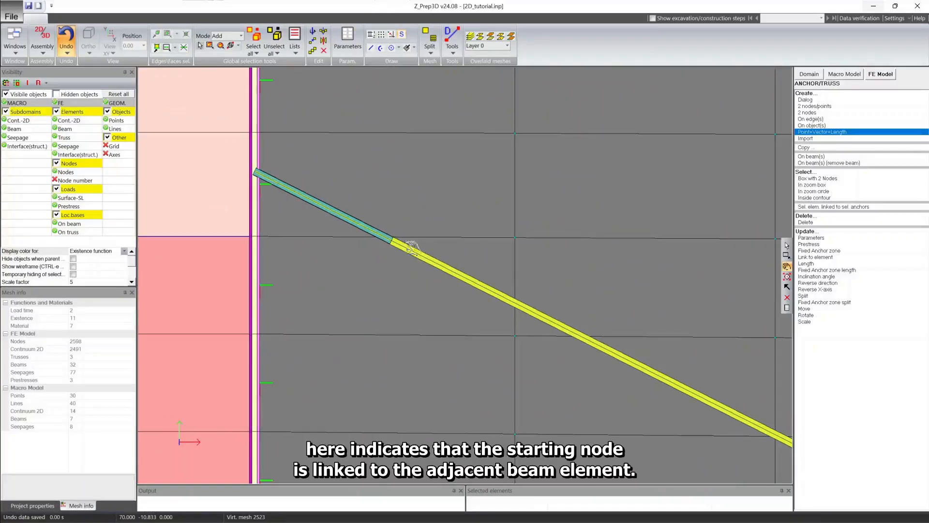
pyautogui.hotkey('ctrl', 'f')
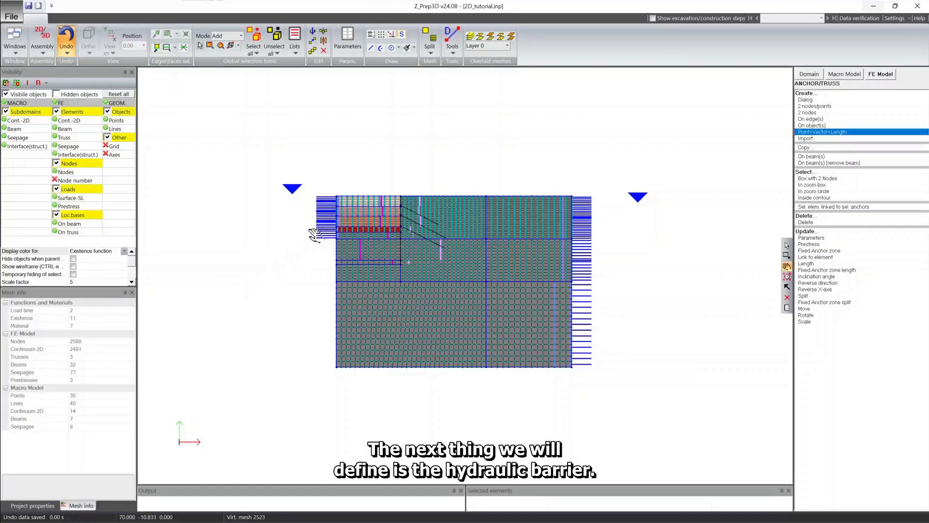
# - Hide the macro model and the geometry so that only the FE mesh is displayed around the excavation
pyautogui.scroll(3, 371, 259)
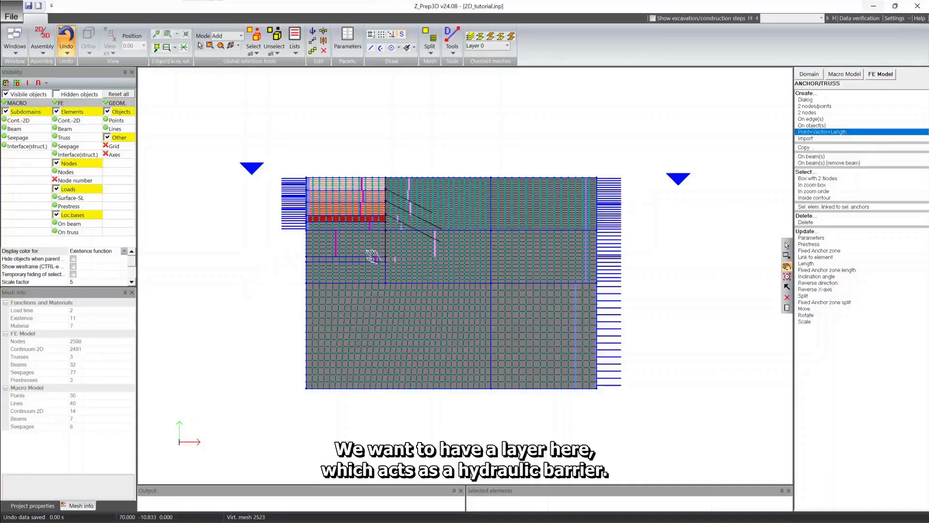
pyautogui.scroll(3, 325, 247)
pyautogui.moveTo(255, 231); pyautogui.dragTo(465, 285)
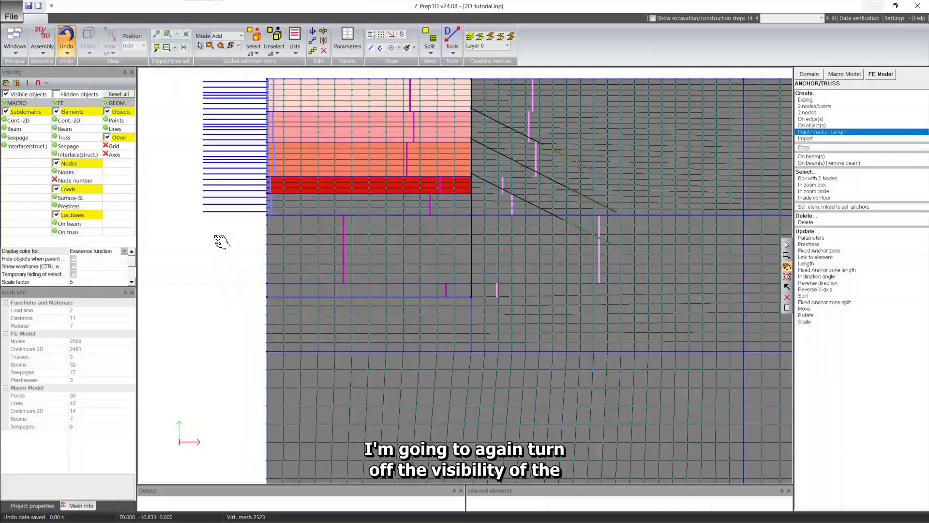
pyautogui.click(5, 103)
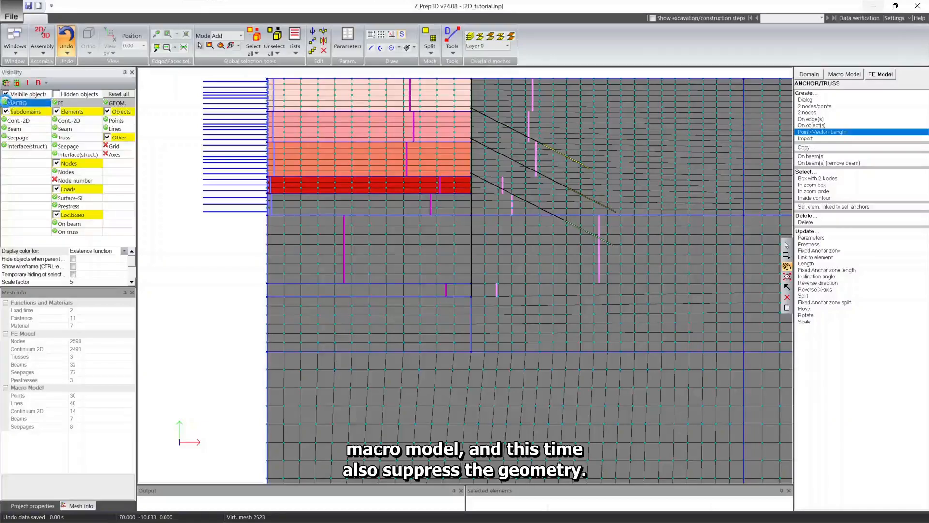
pyautogui.click(106, 102)
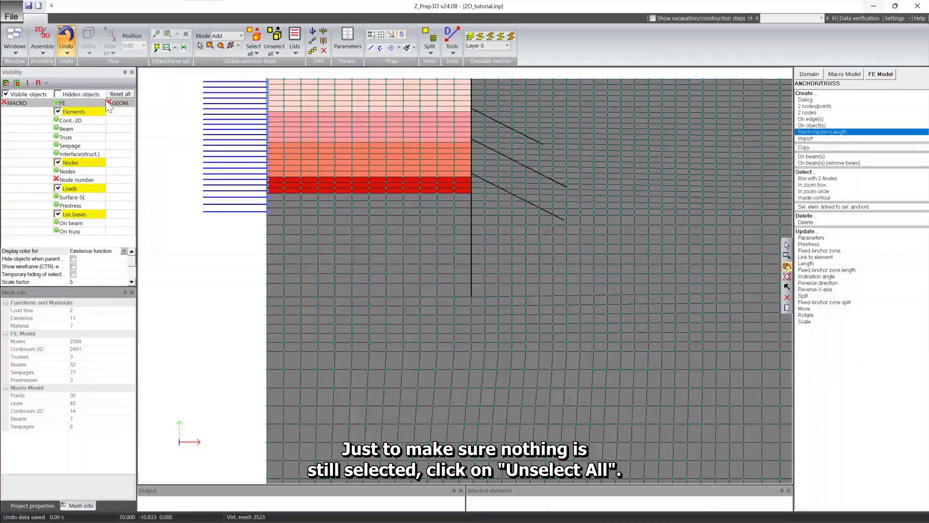
# - Assign initial material 9 to the row of continuum elements between the model's left edge and the wall toe, and clear the selection
pyautogui.click(210, 47)
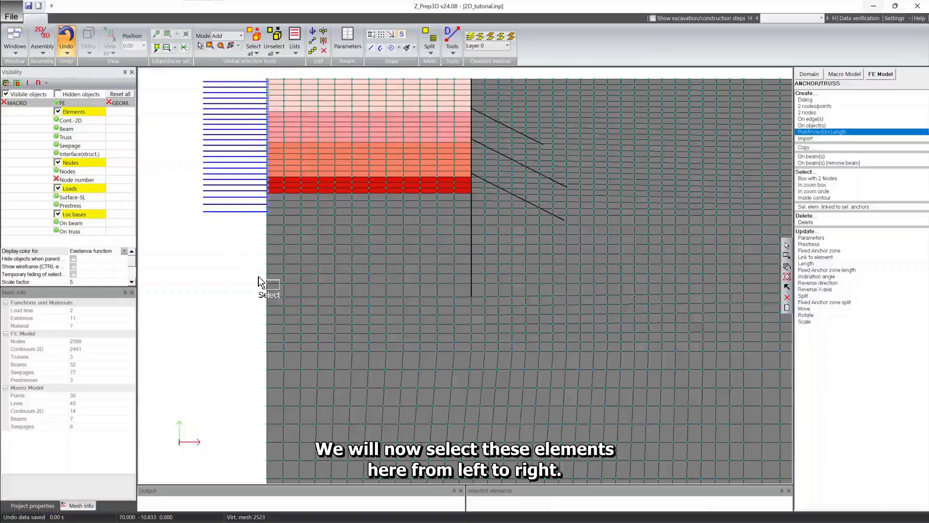
pyautogui.moveTo(260, 277); pyautogui.dragTo(476, 307)
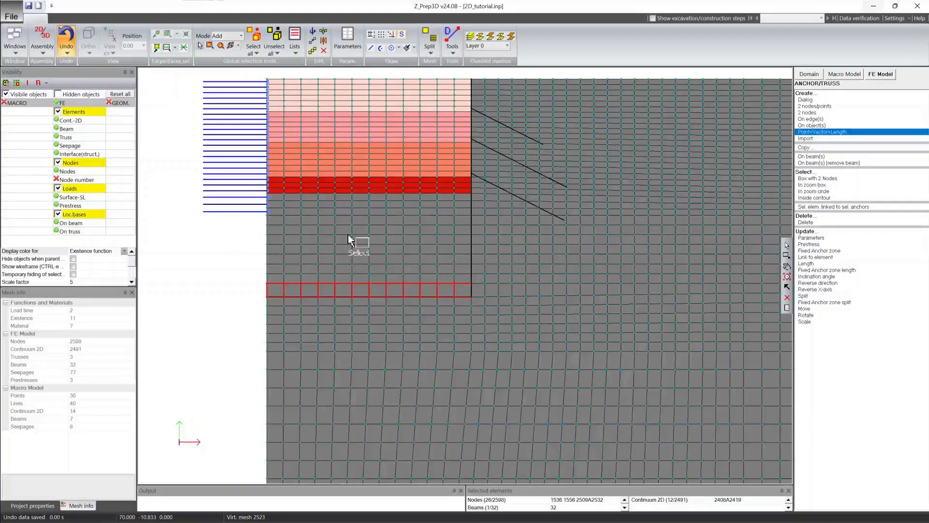
pyautogui.click(883, 75)
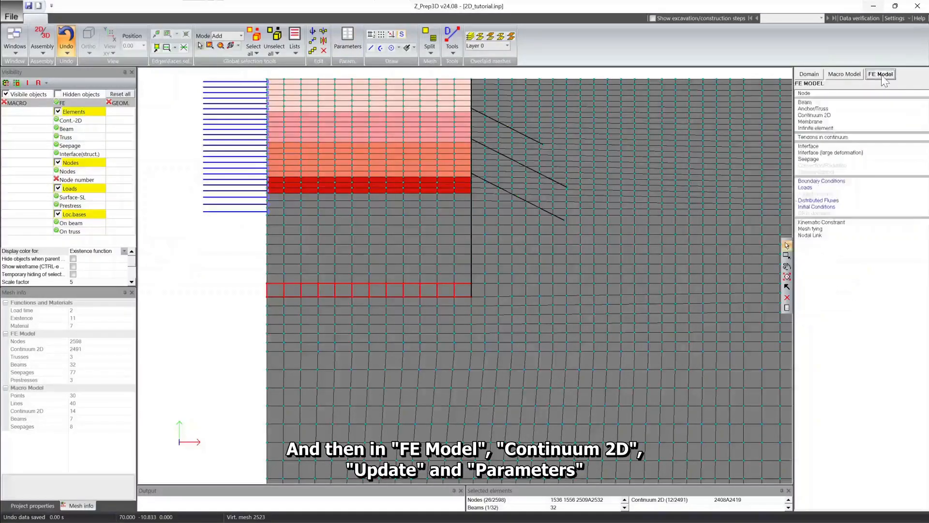
pyautogui.click(822, 115)
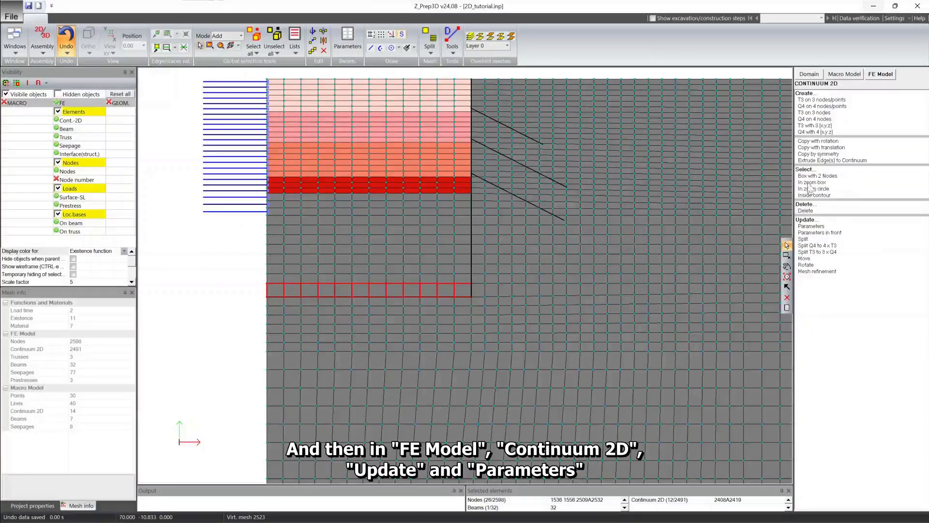
pyautogui.click(811, 226)
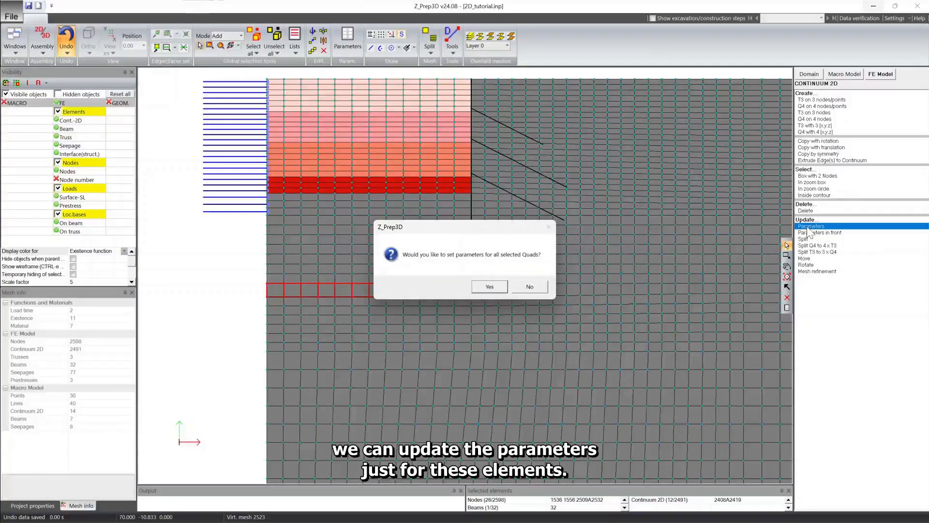
pyautogui.click(489, 286)
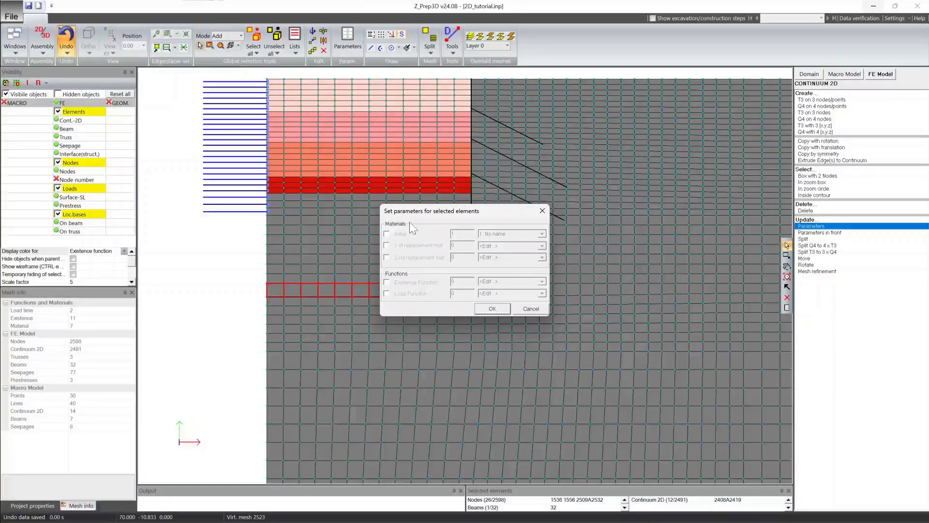
pyautogui.click(386, 234)
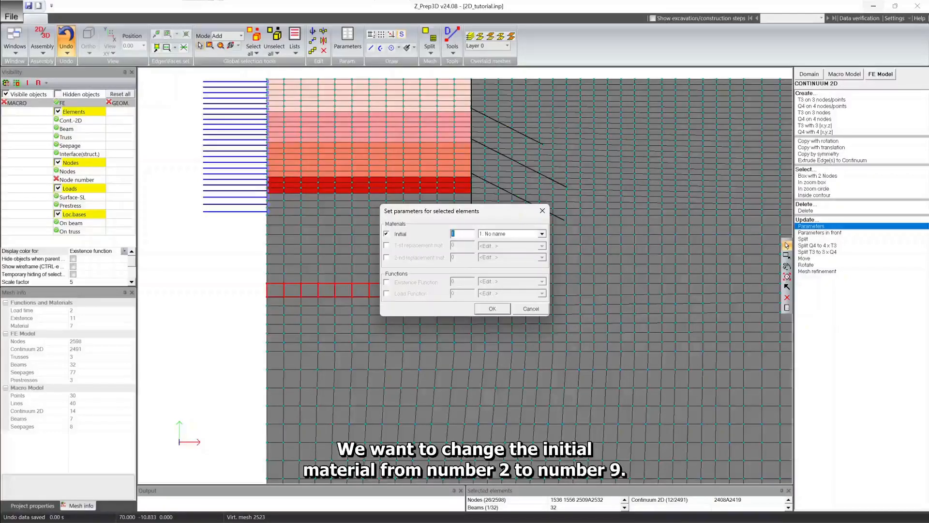
pyautogui.write('9')
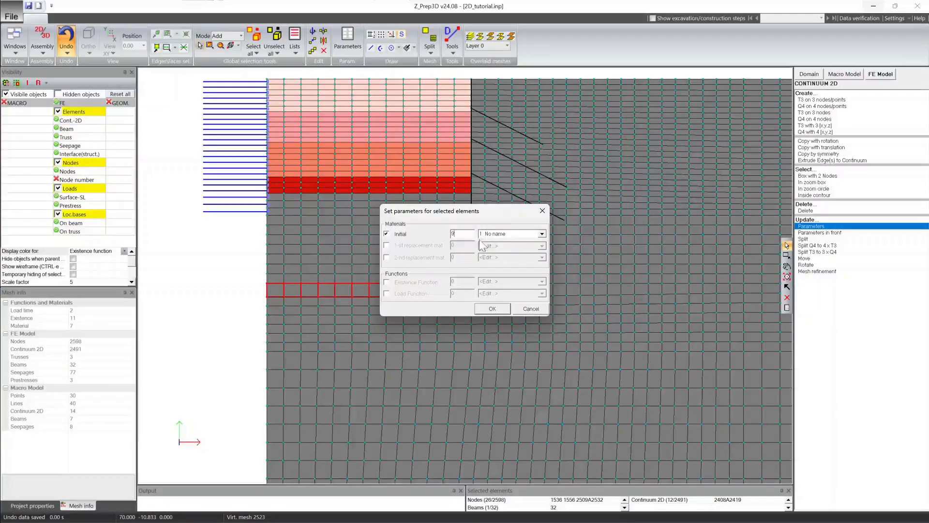
pyautogui.click(502, 310)
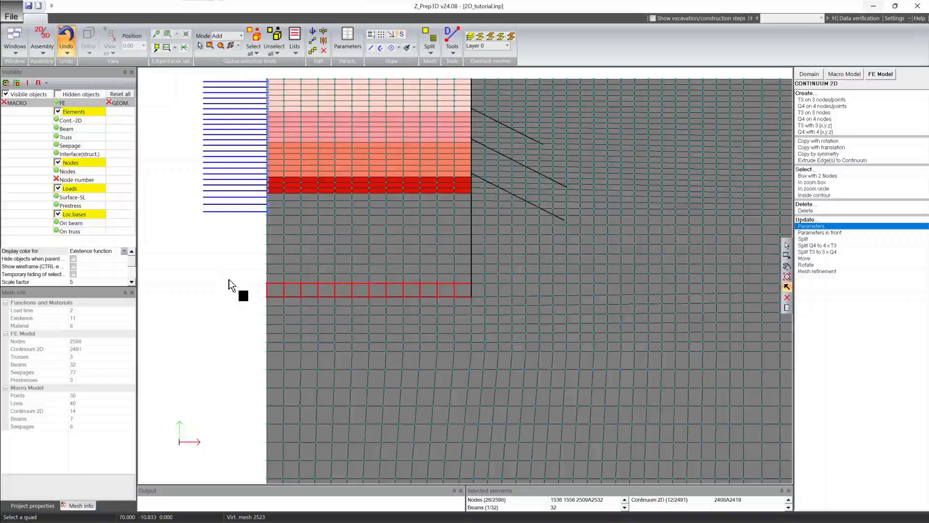
pyautogui.click(276, 37)
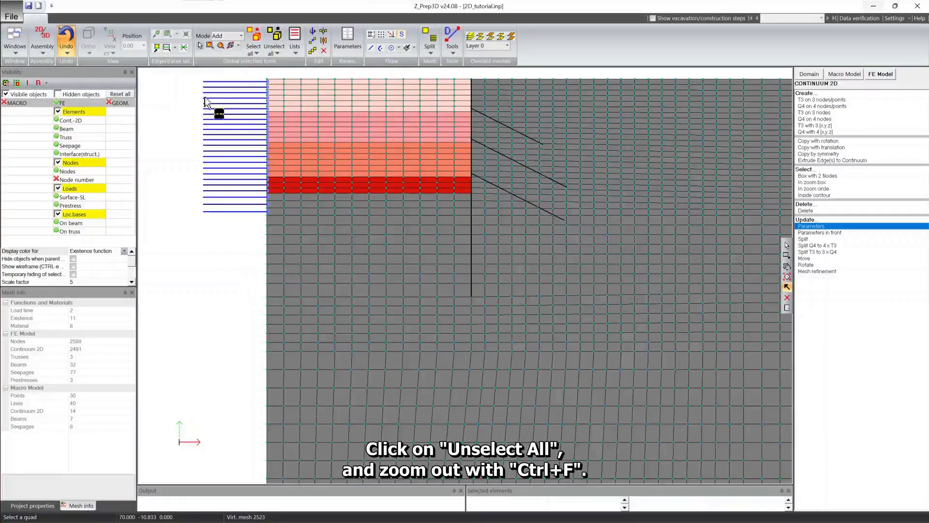
# - Create solid boundary conditions on the box enclosing the whole finite element model
pyautogui.hotkey('ctrl', 'f')
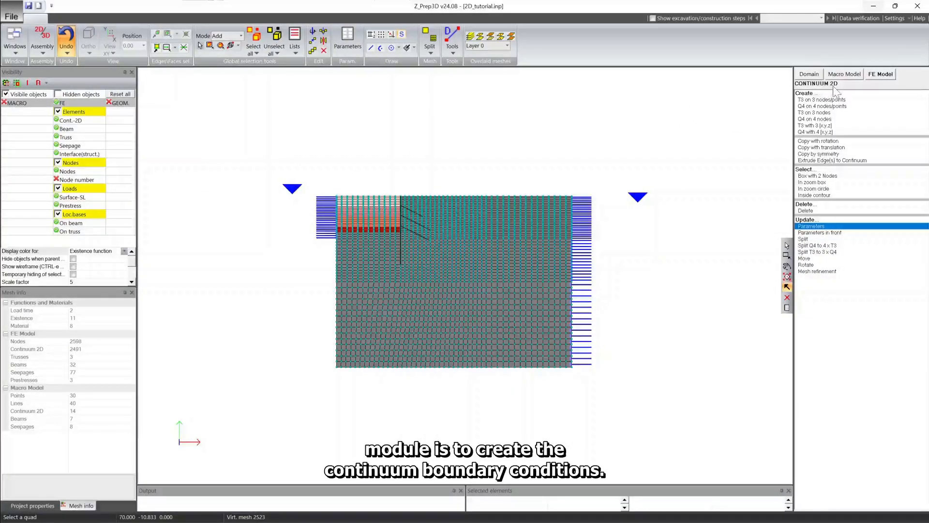
pyautogui.click(882, 77)
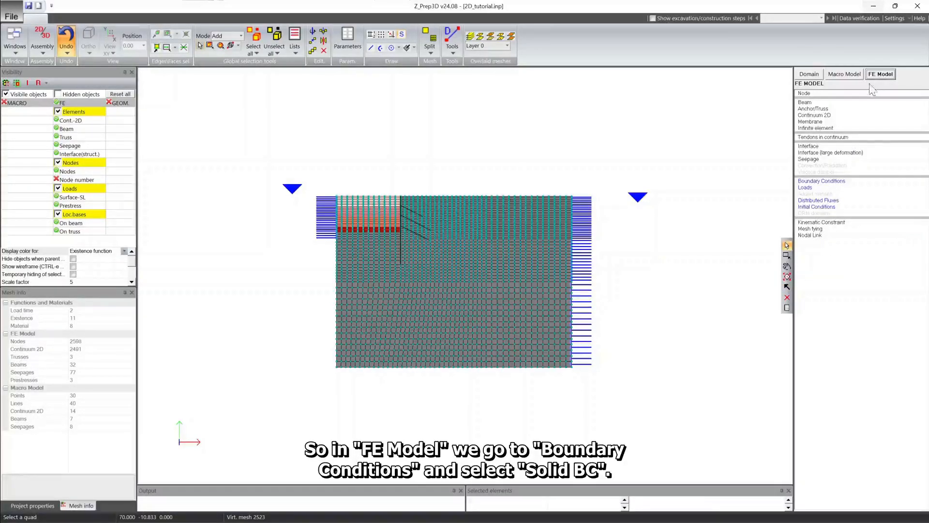
pyautogui.click(807, 182)
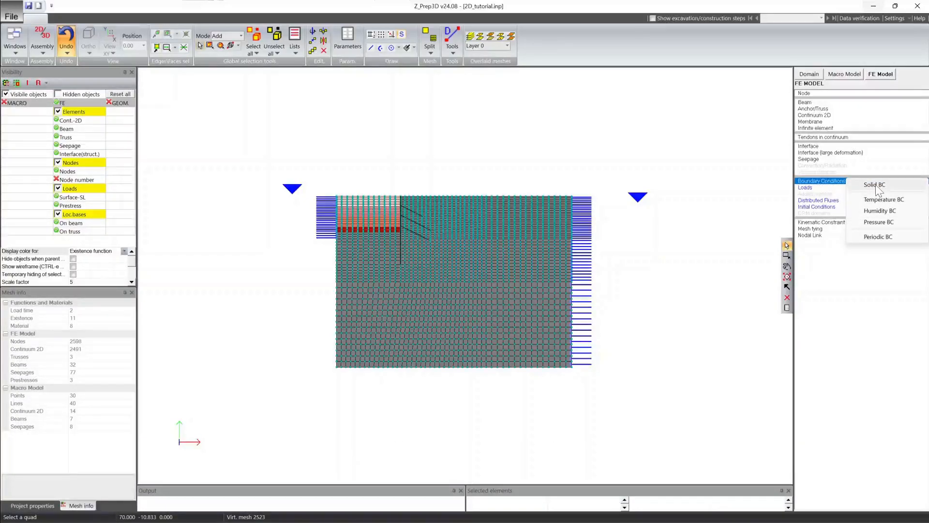
pyautogui.click(887, 187)
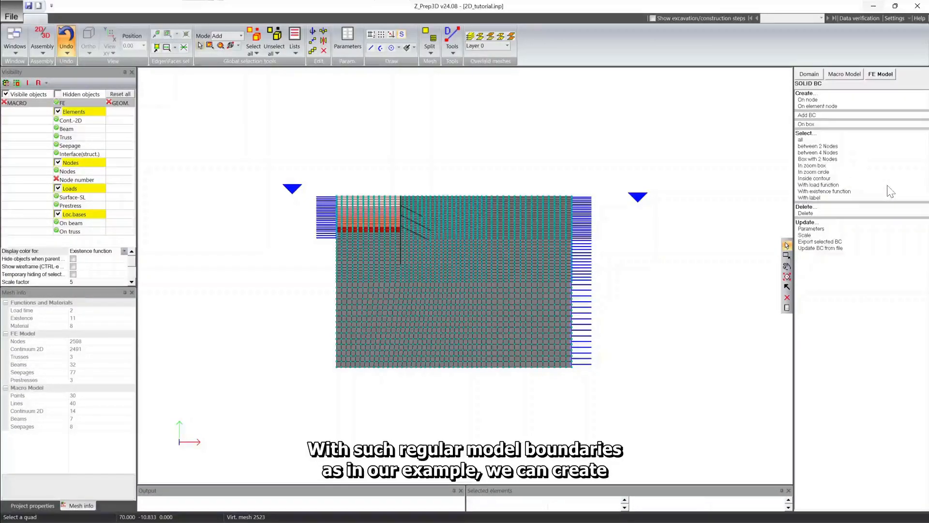
pyautogui.click(806, 125)
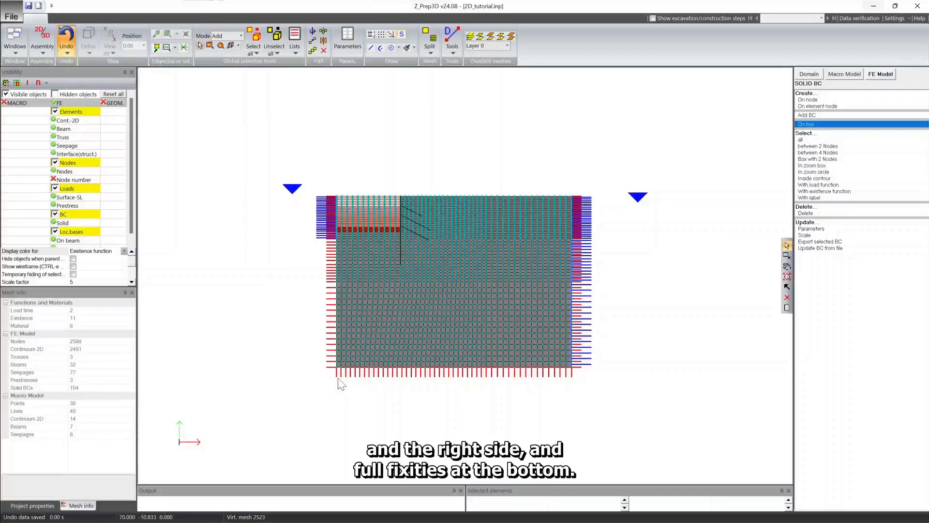
# - Examine the fixity directions on the bottom boundary and at the model's lower-left corner
pyautogui.click(787, 266)
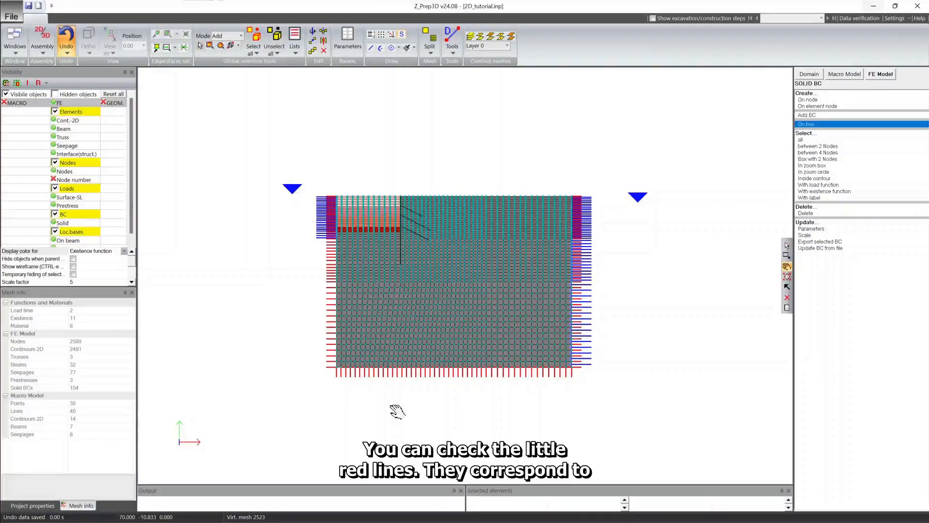
pyautogui.scroll(7, 397, 411)
pyautogui.moveTo(332, 412); pyautogui.dragTo(422, 209)
pyautogui.scroll(3, 261, 285)
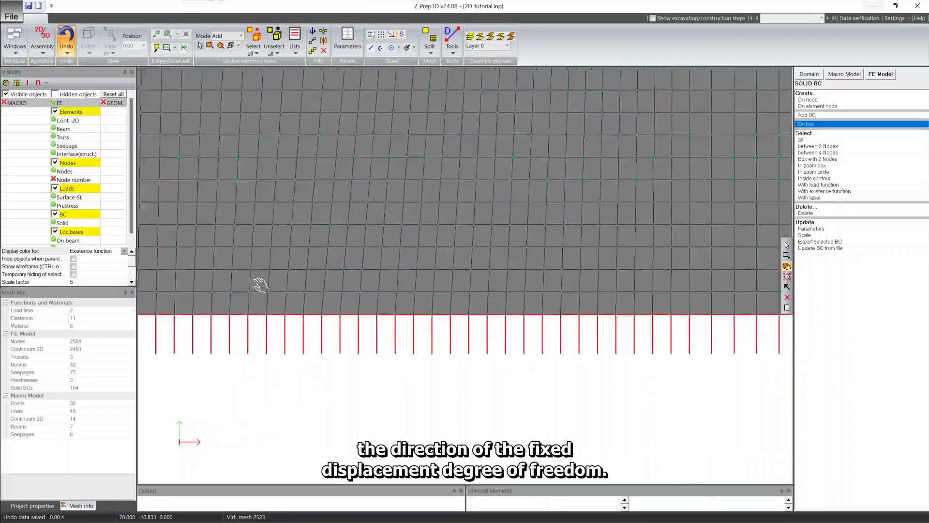
pyautogui.scroll(1, 259, 285)
pyautogui.moveTo(260, 286); pyautogui.dragTo(529, 323)
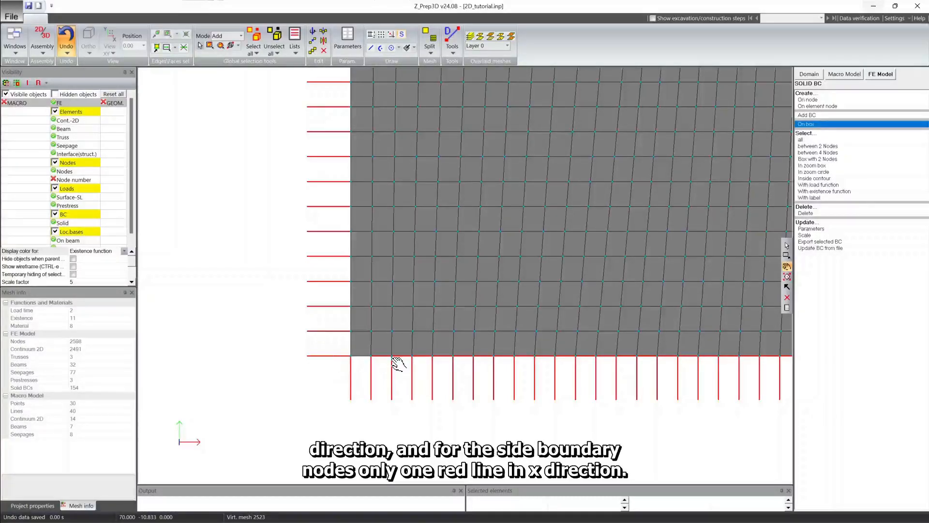
pyautogui.scroll(-5, 397, 364)
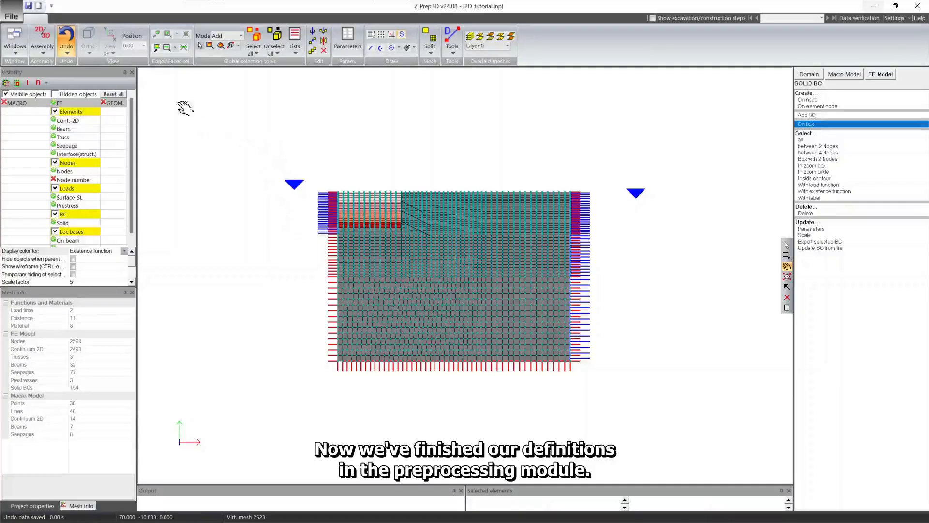
# - Try to save the model and exit to the main menu, returning to the preprocessor from the data verification
pyautogui.click(19, 16)
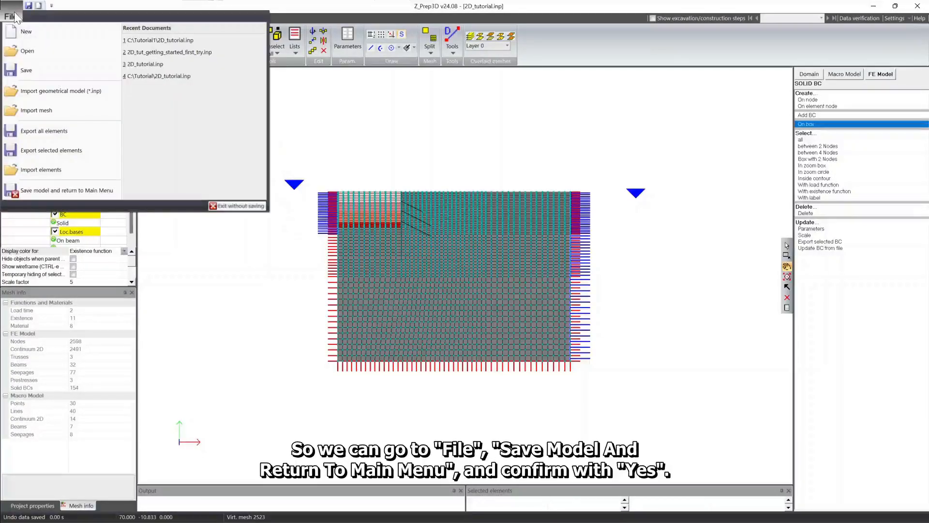
pyautogui.click(33, 193)
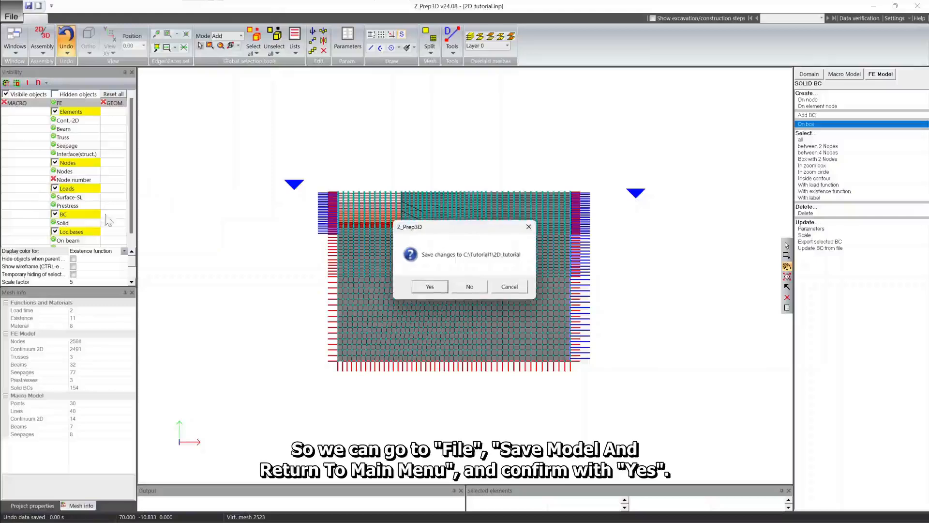
pyautogui.click(421, 286)
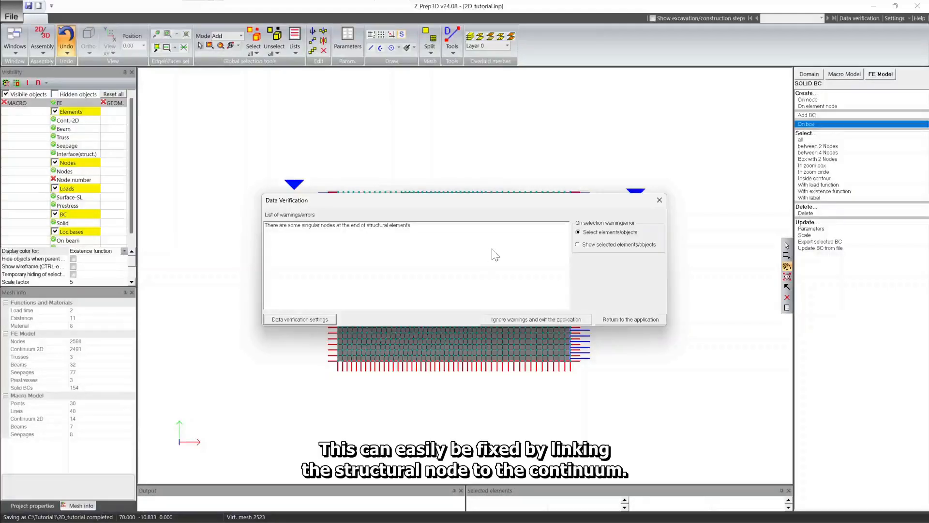
pyautogui.click(613, 320)
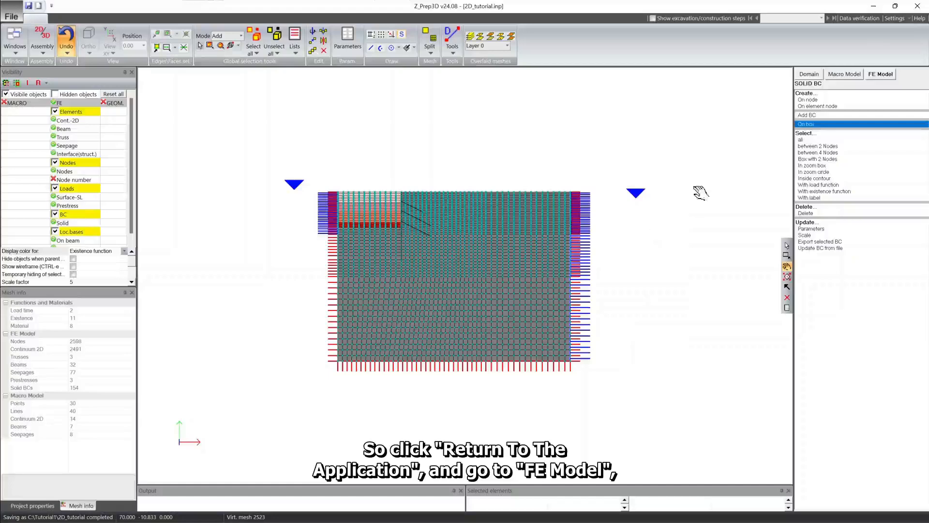
# - Select the singular interface nodes at the ends of the structural elements and link them to the continuum
pyautogui.click(880, 75)
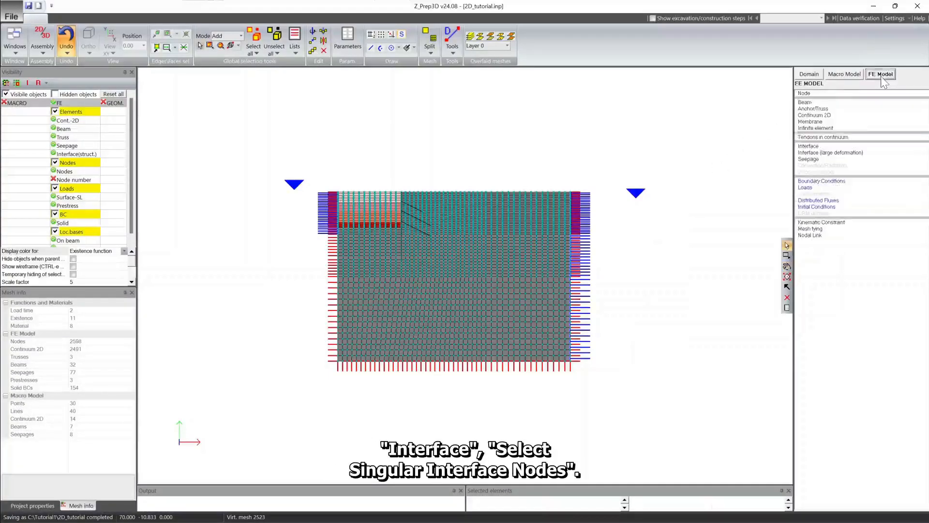
pyautogui.click(812, 147)
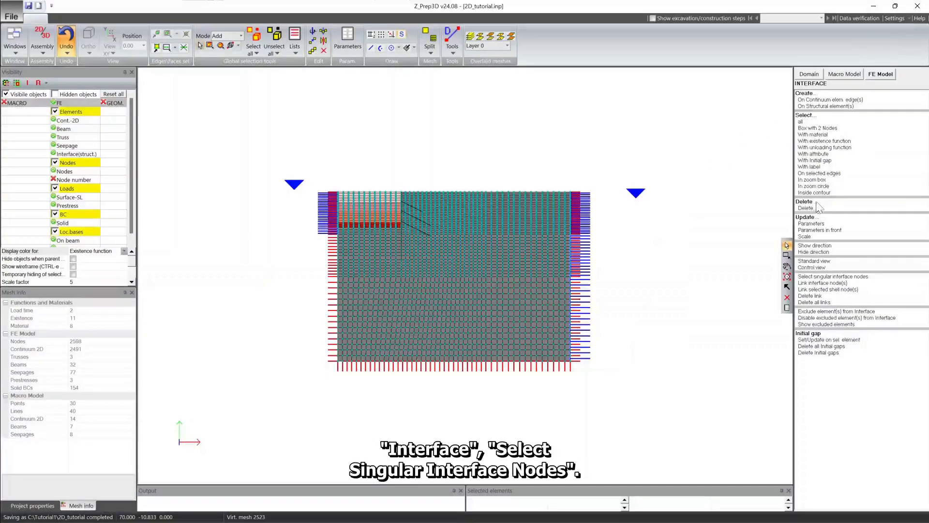
pyautogui.click(842, 277)
pyautogui.scroll(5, 397, 249)
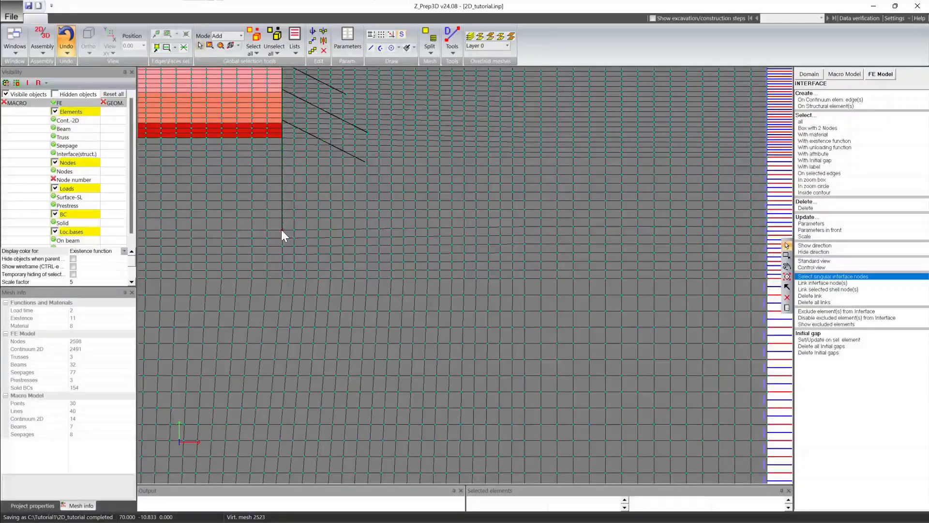
pyautogui.scroll(-2, 282, 232)
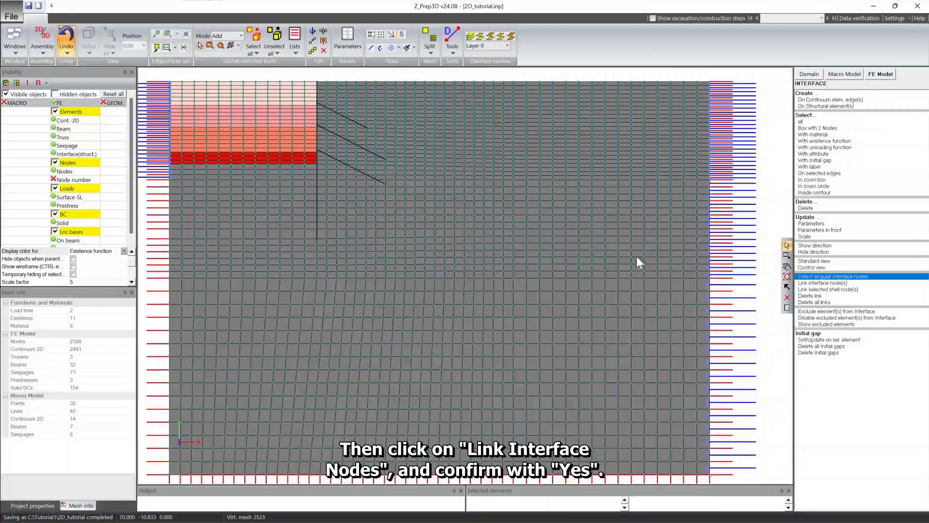
pyautogui.click(817, 283)
pyautogui.click(481, 287)
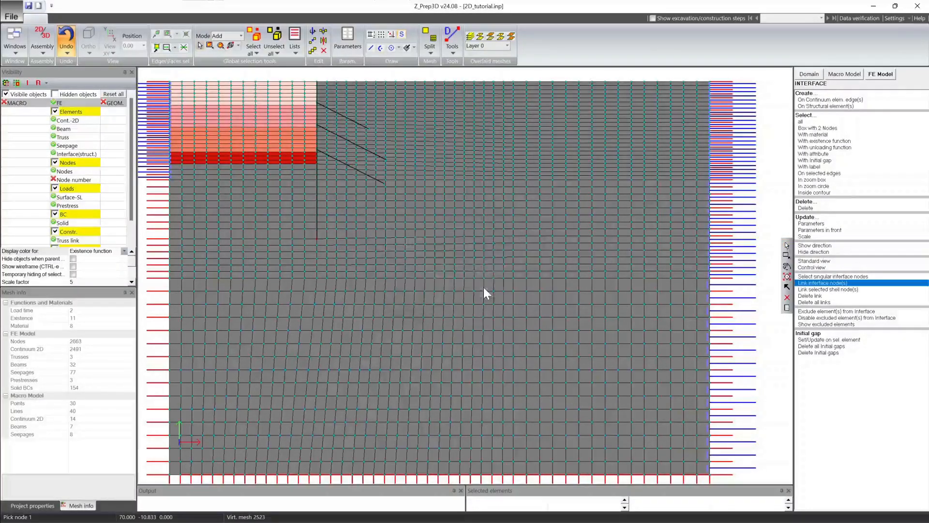
# - Save the changes to the 2D_tutorial model and return to the main menu
pyautogui.scroll(-1, 405, 252)
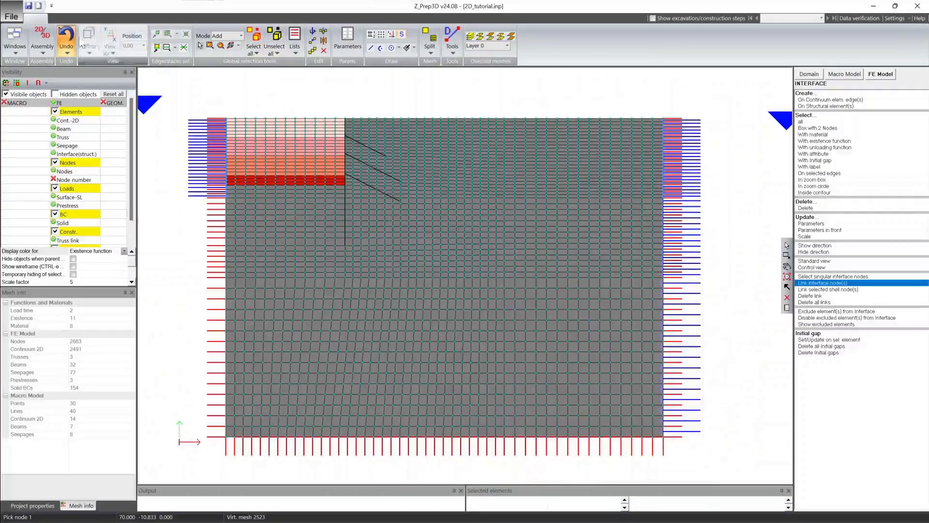
pyautogui.click(10, 18)
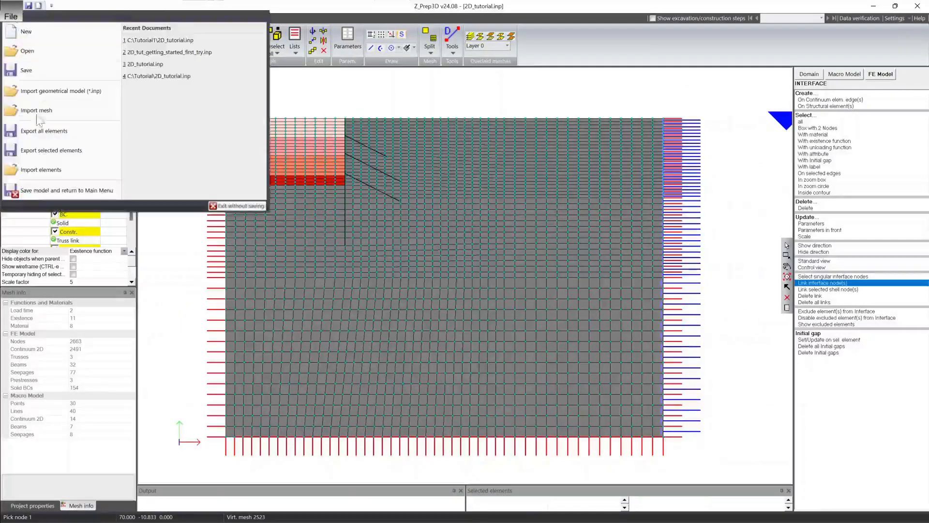
pyautogui.click(47, 191)
pyautogui.click(429, 286)
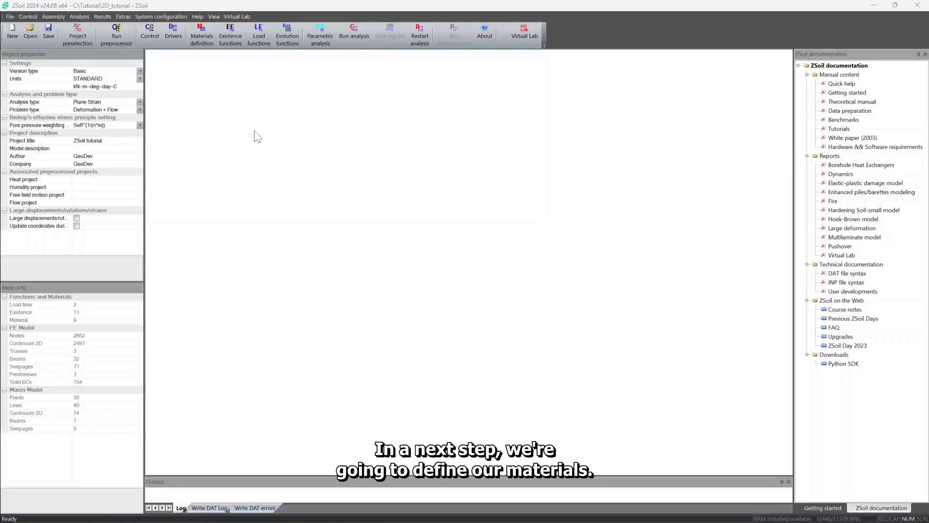
# - In the material definitions, rename material 1 as Medium Sand and set its formulation to HS-small strain stiffness
pyautogui.click(50, 16)
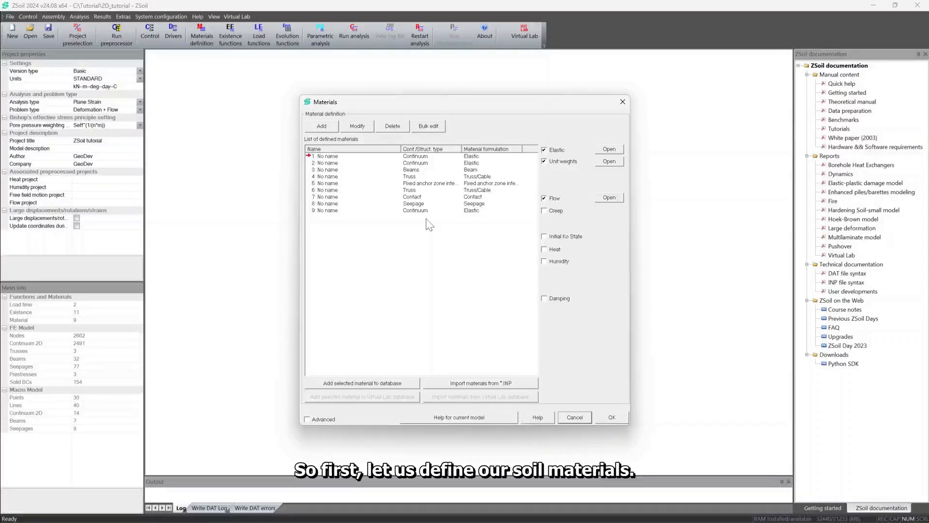
pyautogui.click(335, 158)
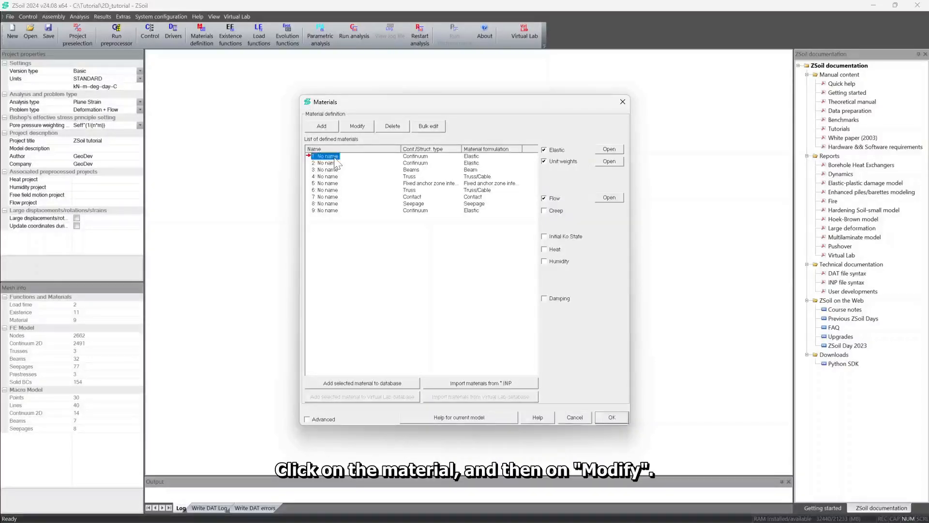
pyautogui.click(358, 127)
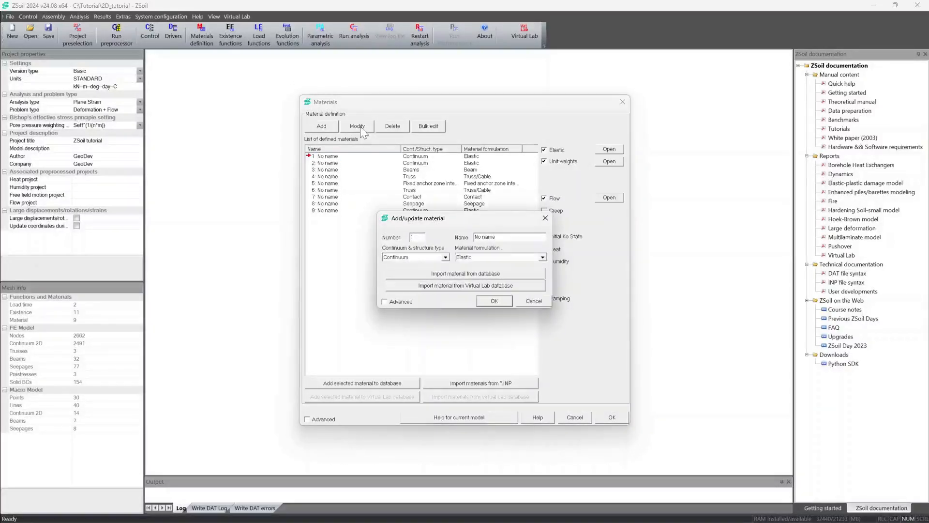
pyautogui.press('Tab')
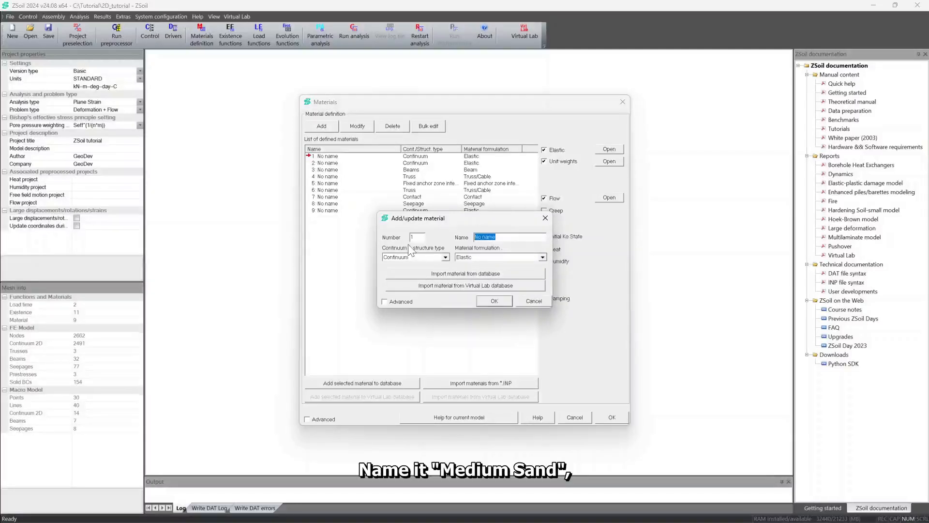
pyautogui.write('Medium S')
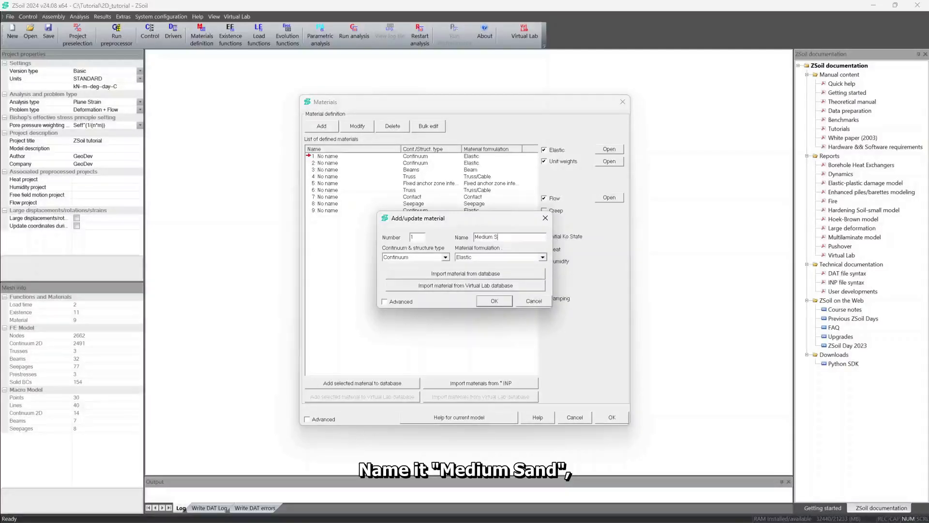
pyautogui.write('and')
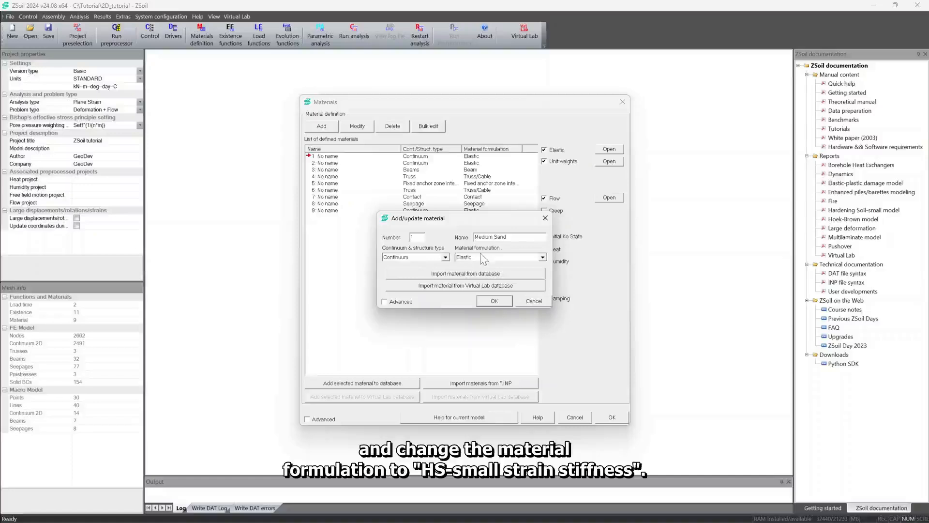
pyautogui.click(481, 257)
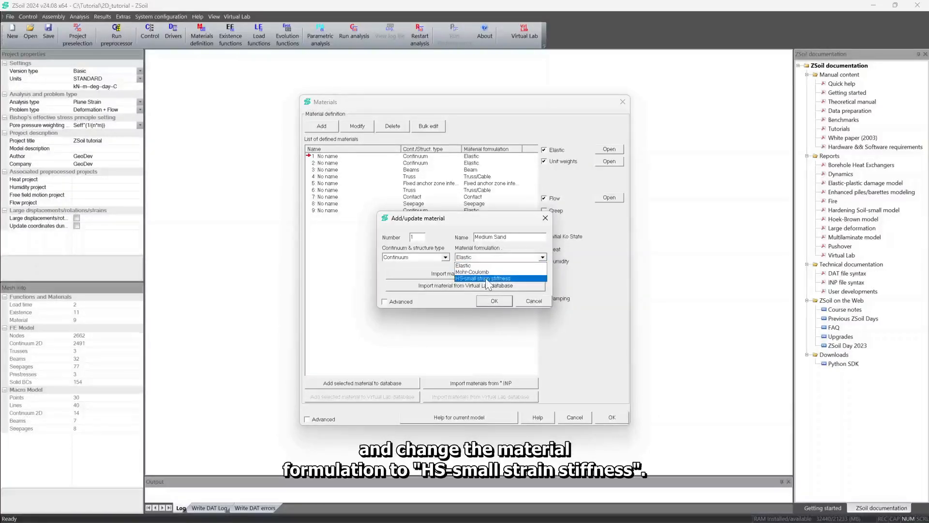
pyautogui.click(487, 278)
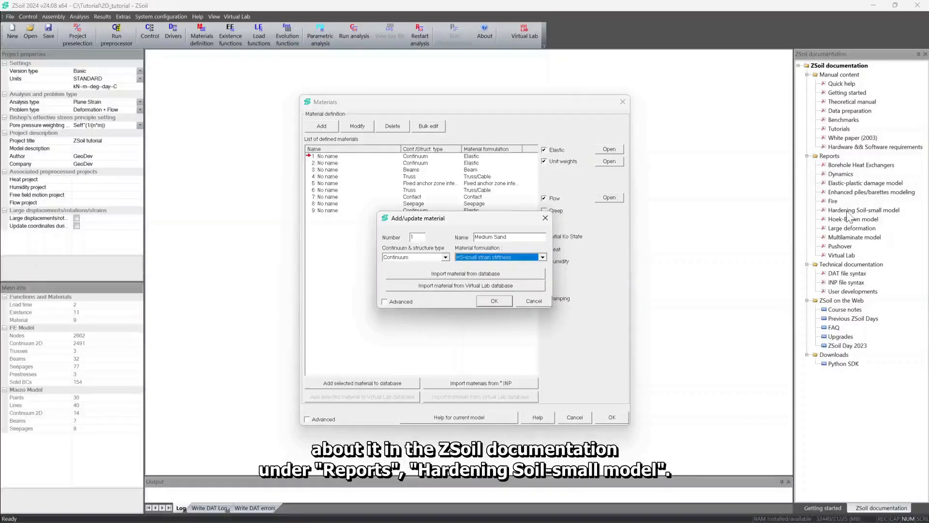
pyautogui.click(494, 301)
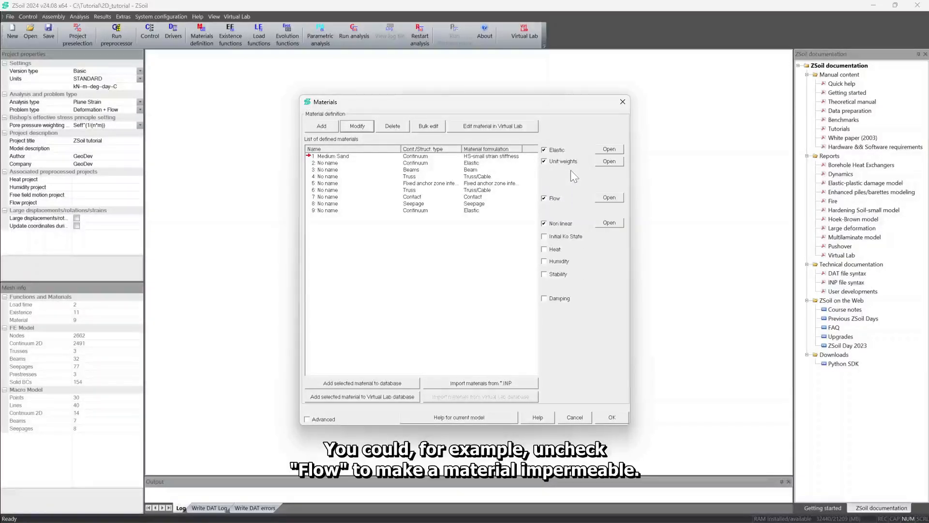
# - Enable the Initial Ko State for Medium Sand, leaving its Flow property switched on
pyautogui.click(544, 199)
pyautogui.click(544, 199)
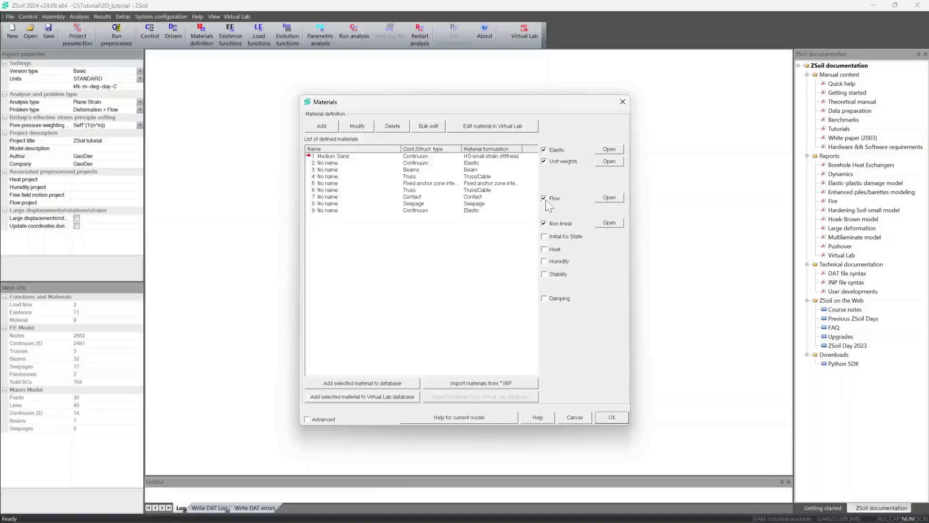
pyautogui.click(544, 237)
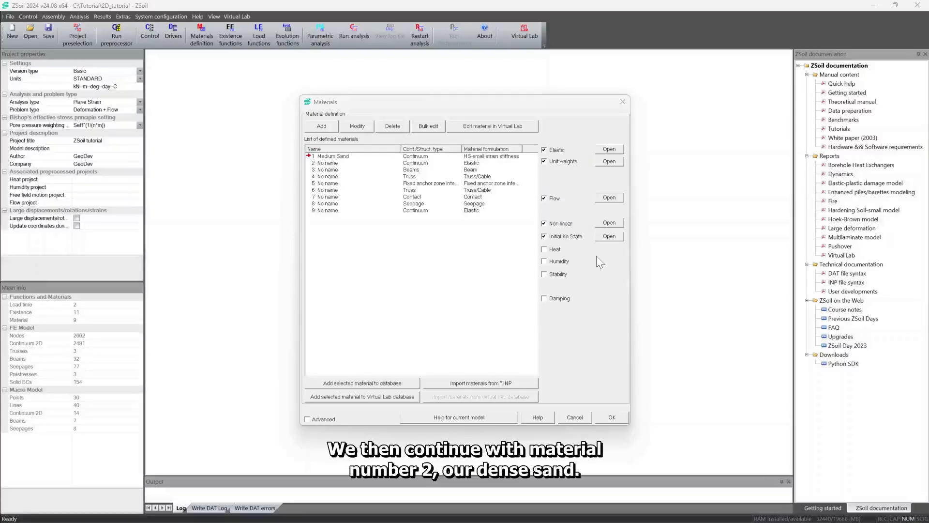
# - Define material 2 as Dense Sand with the HS-small strain stiffness formulation and Initial Ko State enabled
pyautogui.click(324, 164)
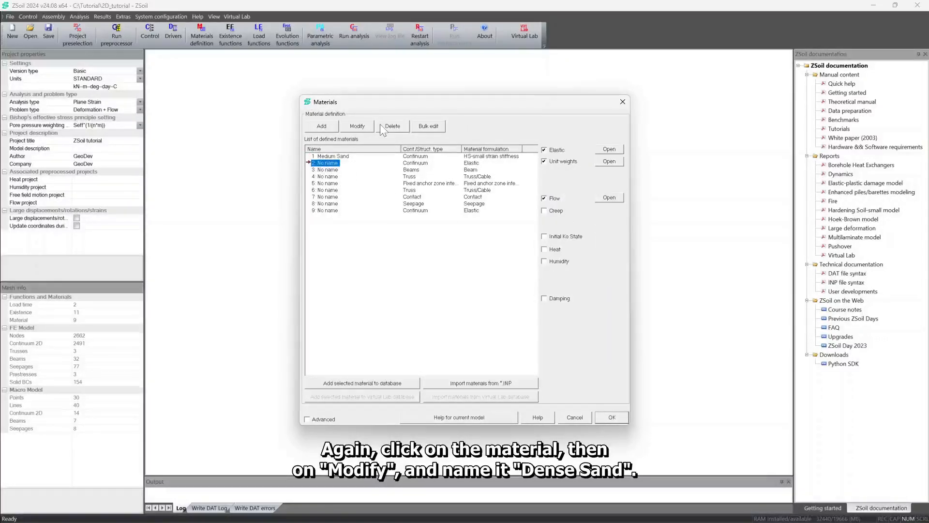
pyautogui.click(357, 126)
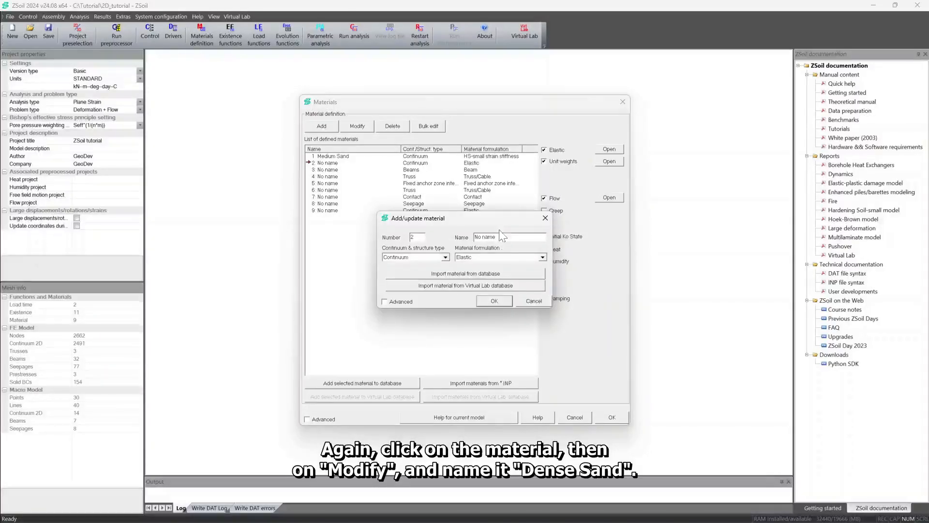
pyautogui.press('Tab')
pyautogui.write('Dense')
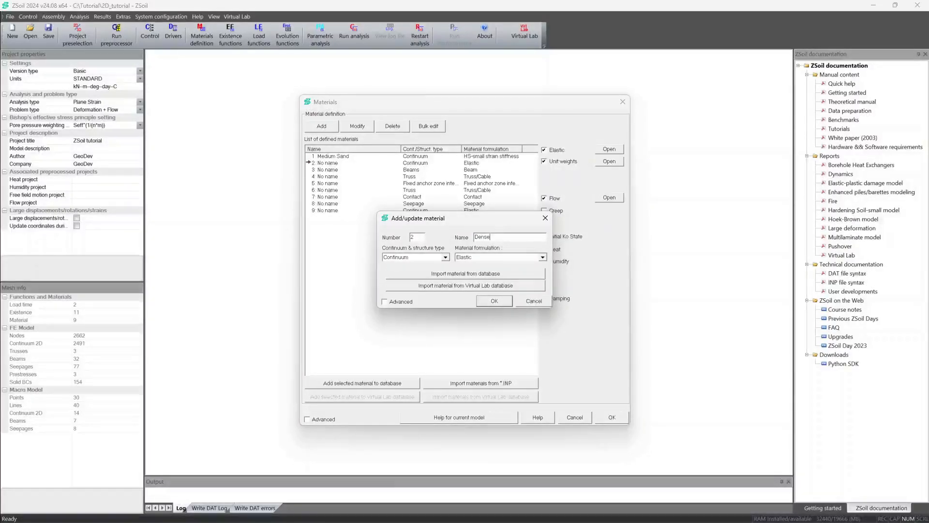
pyautogui.write(' Sand')
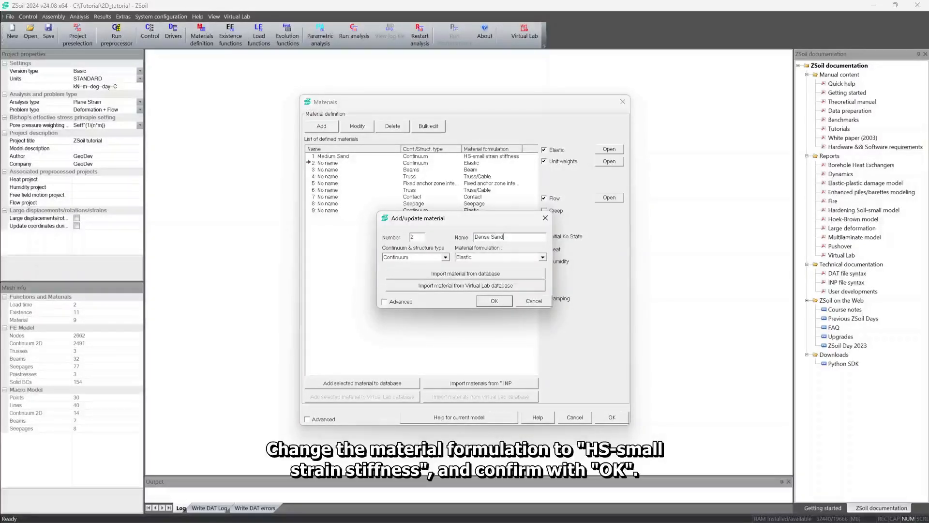
pyautogui.click(499, 257)
pyautogui.click(498, 278)
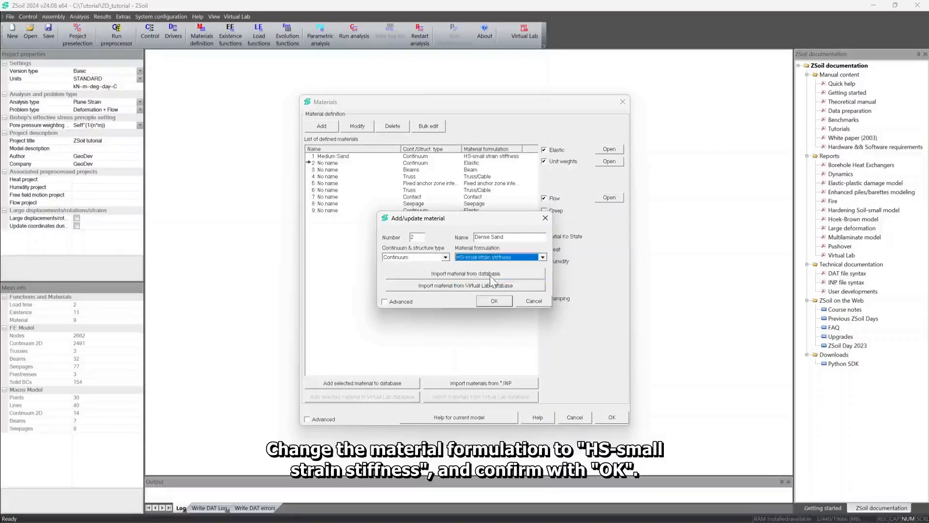
pyautogui.click(494, 301)
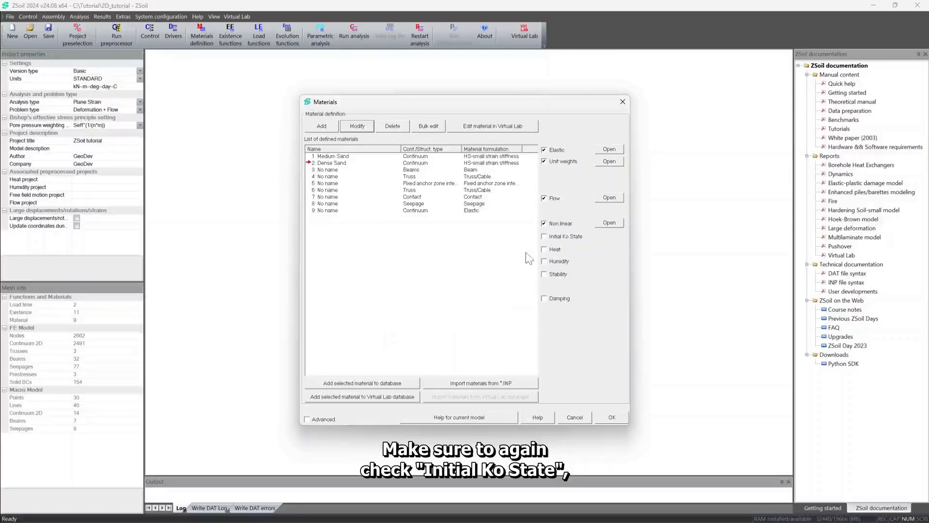
pyautogui.click(543, 237)
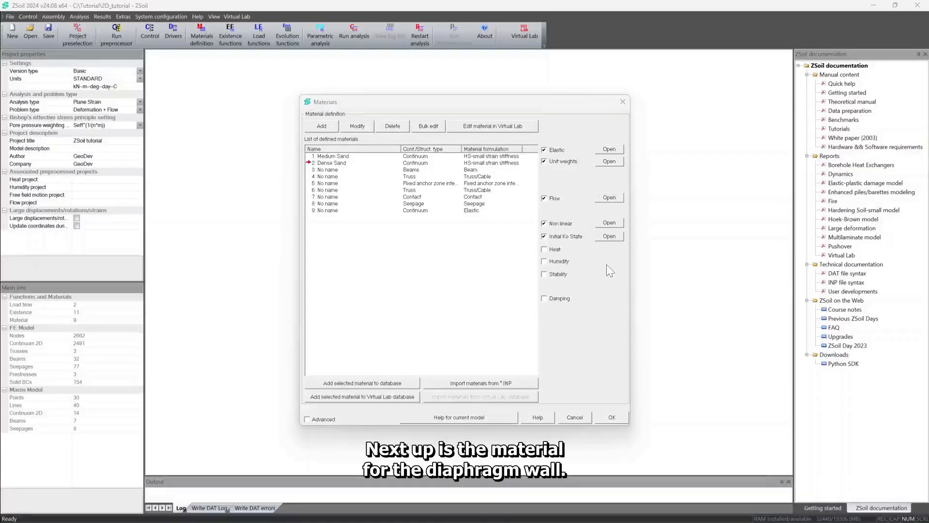
# - Rename beam material 3 as Wall, keeping its Beams structure type
pyautogui.click(332, 170)
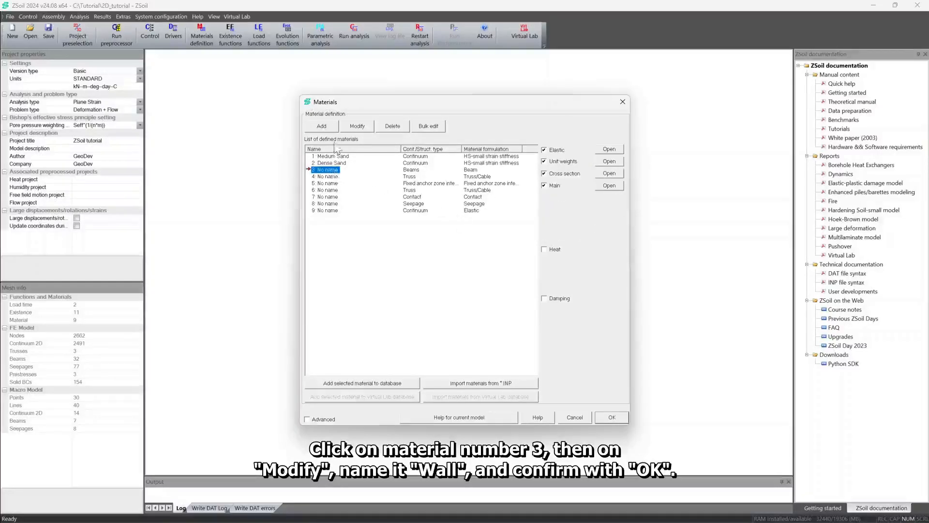
pyautogui.click(354, 126)
pyautogui.moveTo(497, 237); pyautogui.dragTo(474, 237)
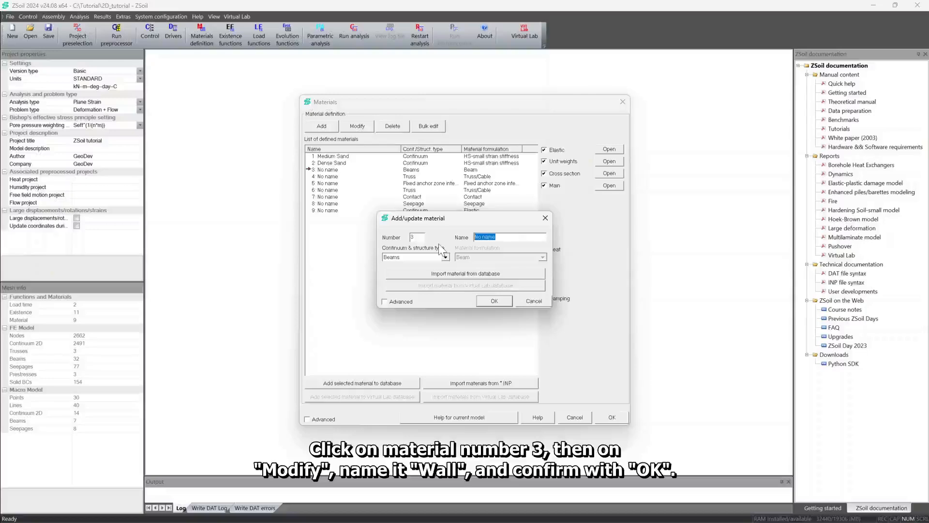
pyautogui.write('Wall')
pyautogui.click(493, 301)
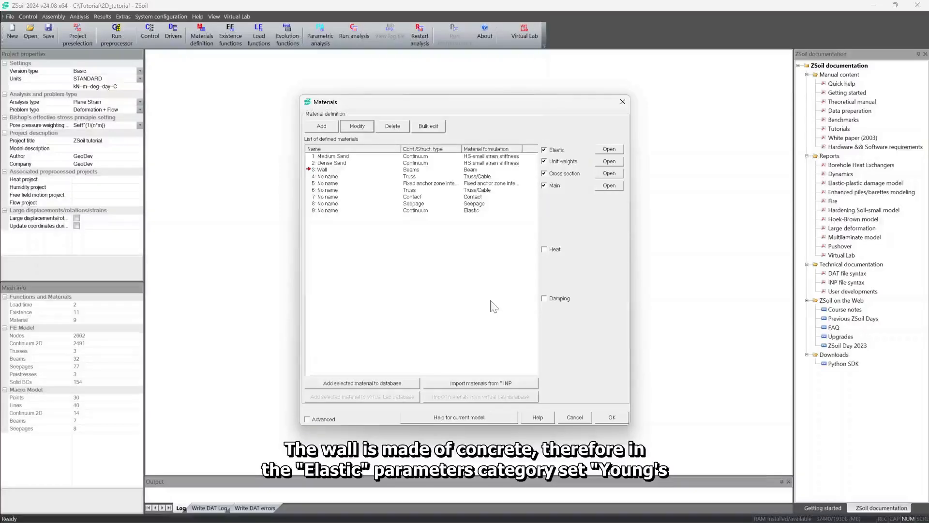
# - Set the Wall material's elastic parameters to a Young modulus of 30000000 kN/m² and a Poisson ratio of 0.2
pyautogui.click(608, 149)
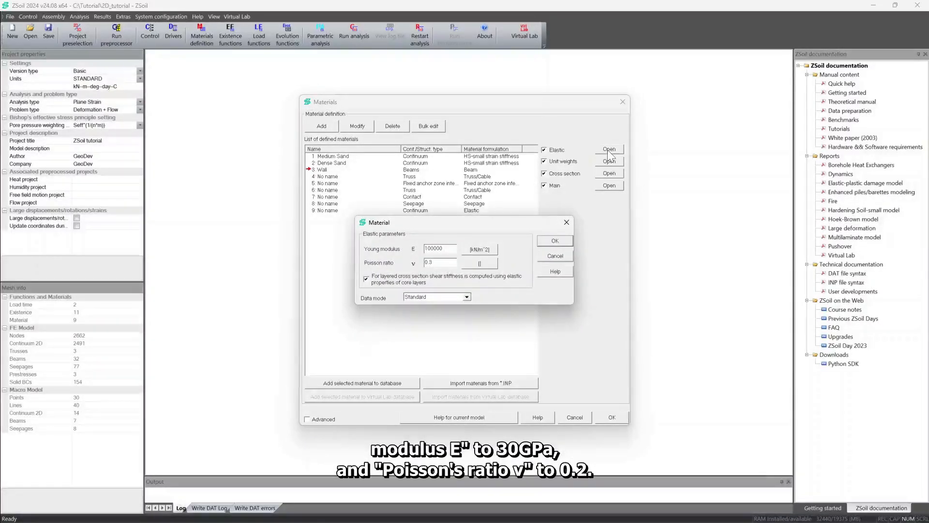
pyautogui.doubleClick(438, 248)
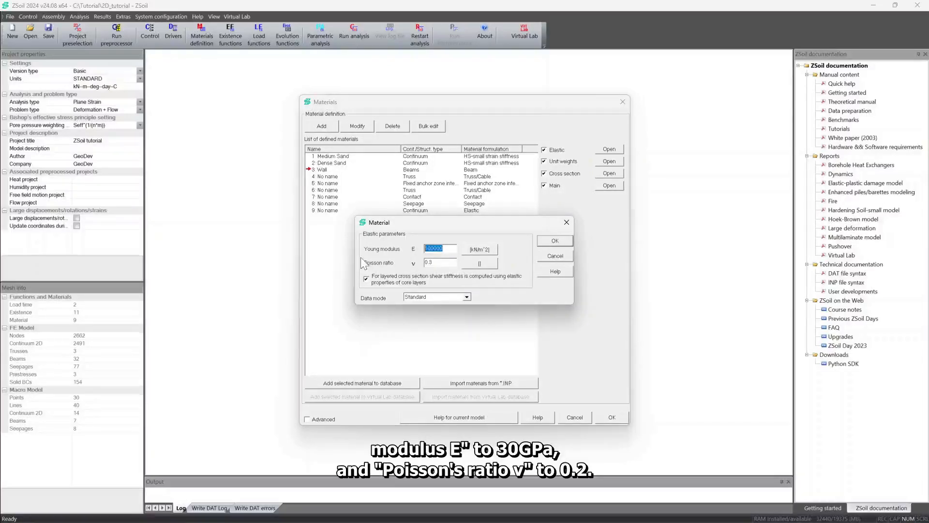
pyautogui.write('3000000')
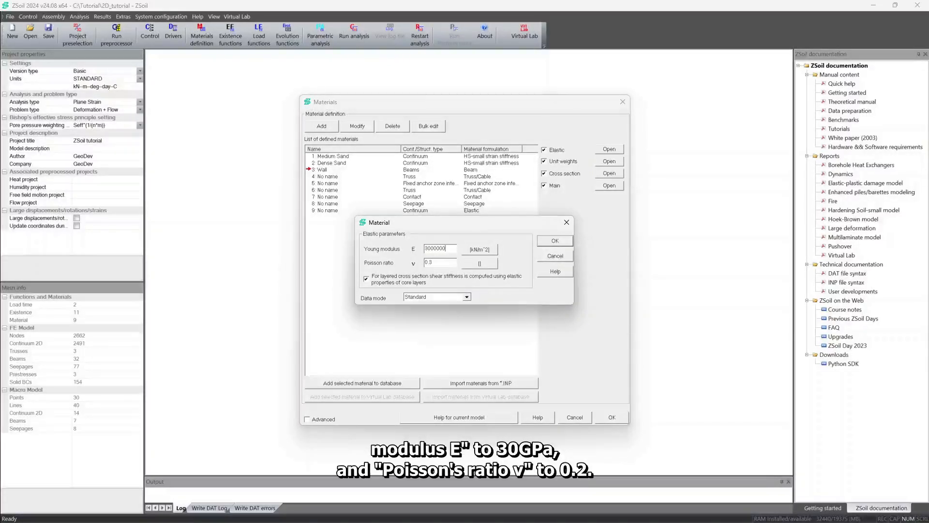
pyautogui.write('0')
pyautogui.press('Tab')
pyautogui.write('0.2')
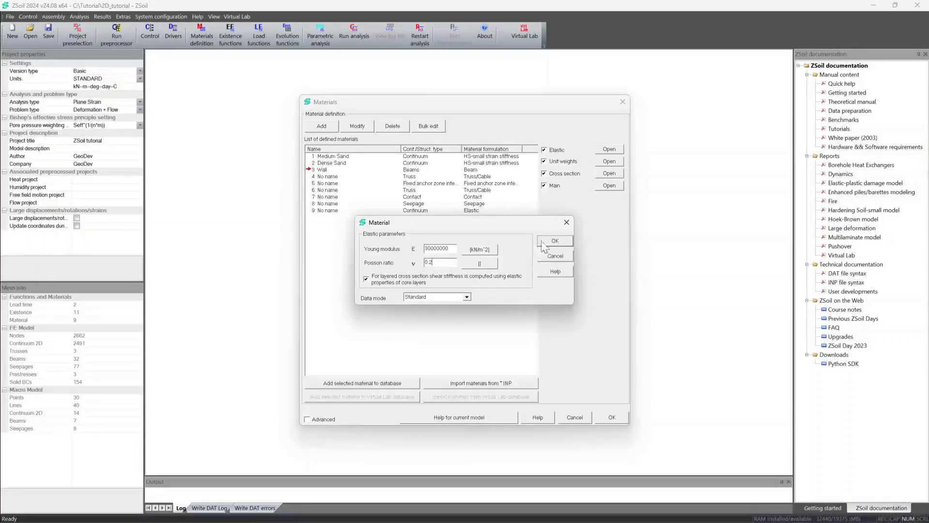
pyautogui.click(542, 241)
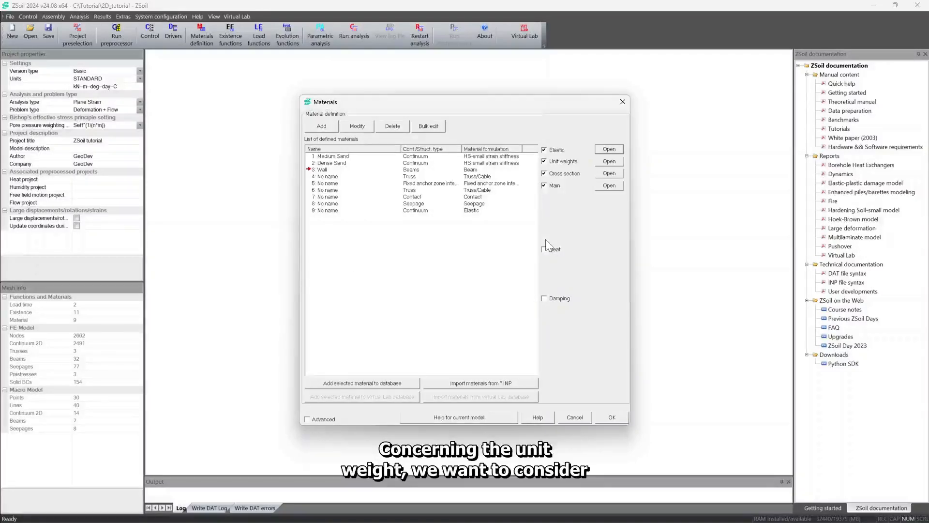
# - Set the Wall material's weight per unit volume to 5 kN/m³
pyautogui.click(609, 162)
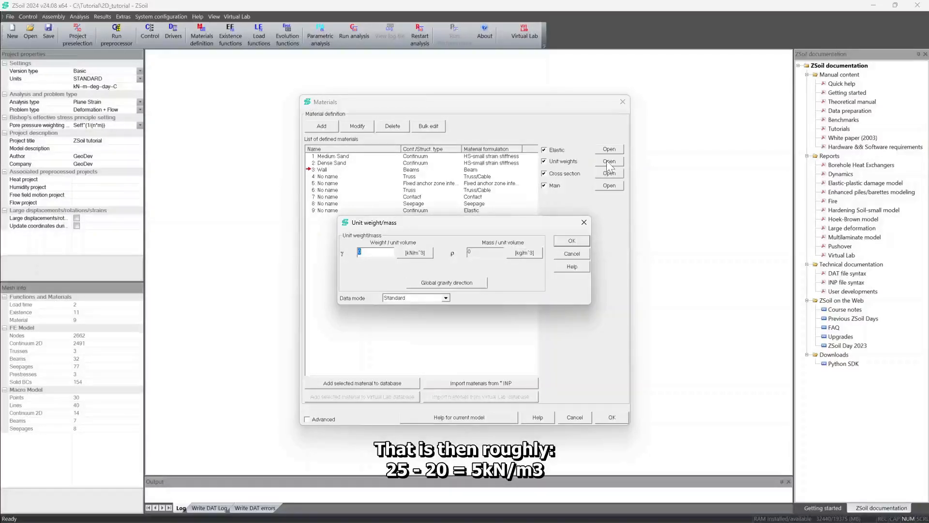
pyautogui.write('5')
pyautogui.click(564, 240)
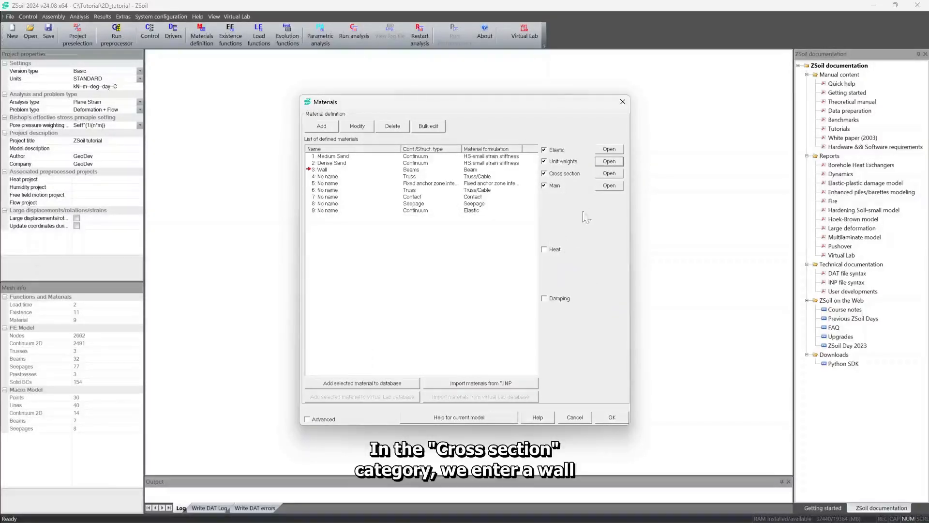
# - Give the Wall's plane rectangular cross section a thickness h of 0.8 m and a width b of 1 m
pyautogui.click(605, 173)
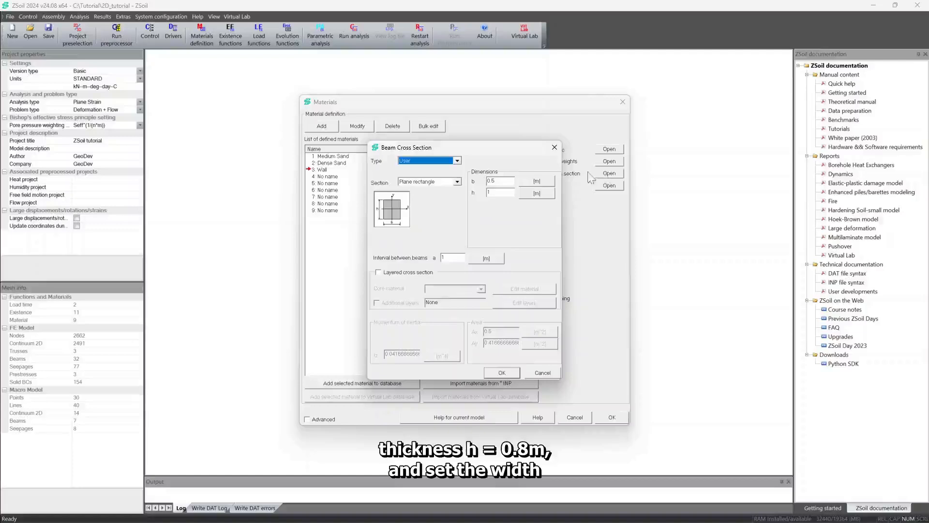
pyautogui.doubleClick(490, 192)
pyautogui.write('0.8')
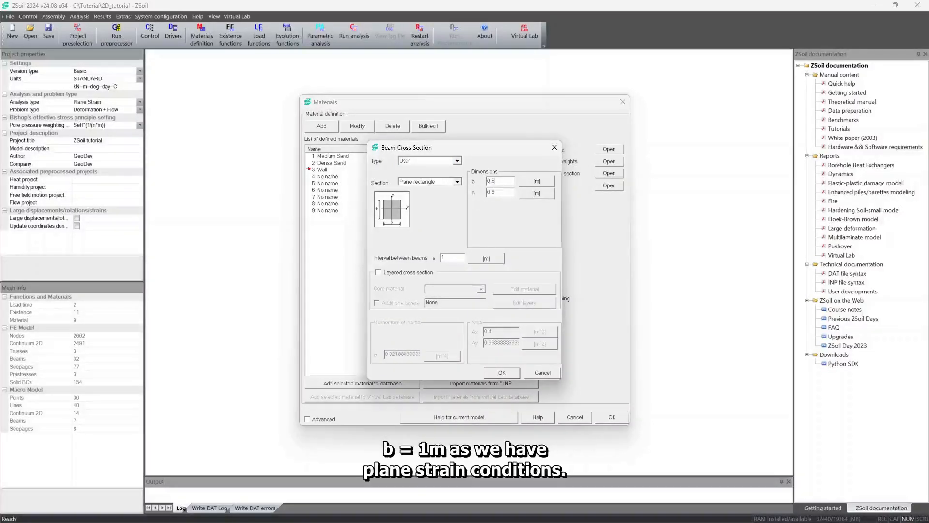
pyautogui.doubleClick(491, 181)
pyautogui.write('1')
pyautogui.click(492, 372)
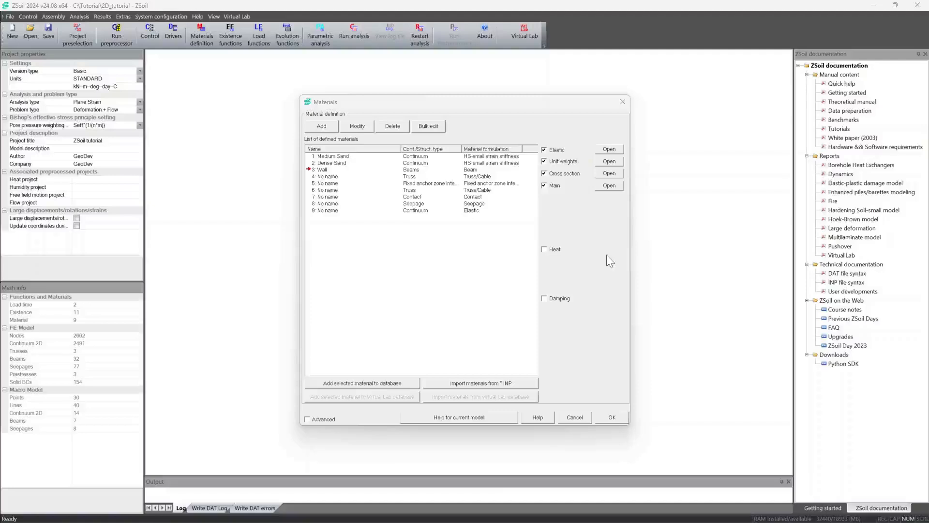
# - Rename truss material 4 as "Anchor row one"
pyautogui.click(325, 176)
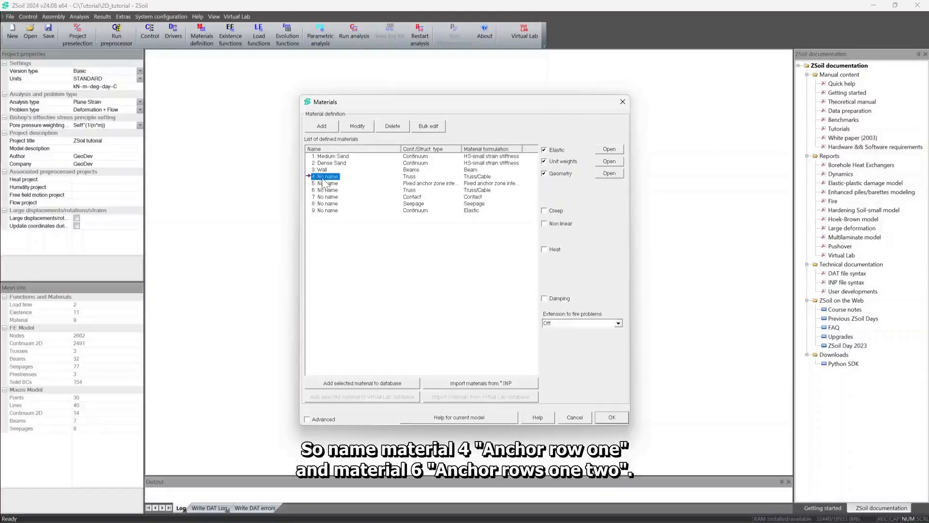
pyautogui.click(356, 126)
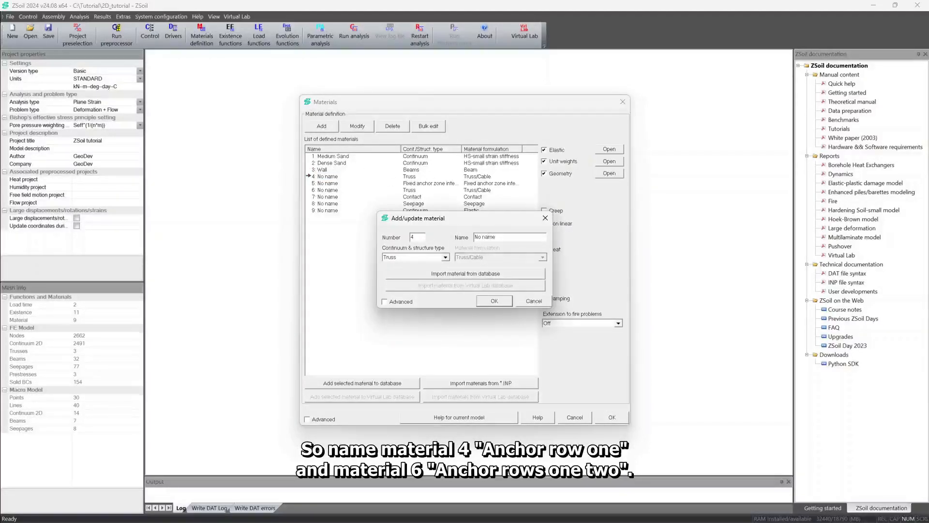
pyautogui.moveTo(495, 237); pyautogui.dragTo(451, 239)
pyautogui.write('Anchor row one')
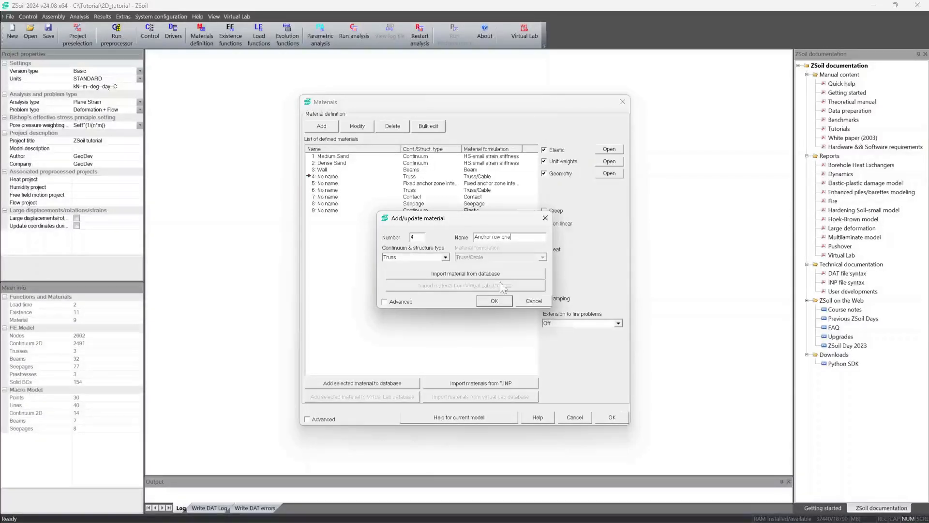
pyautogui.click(494, 301)
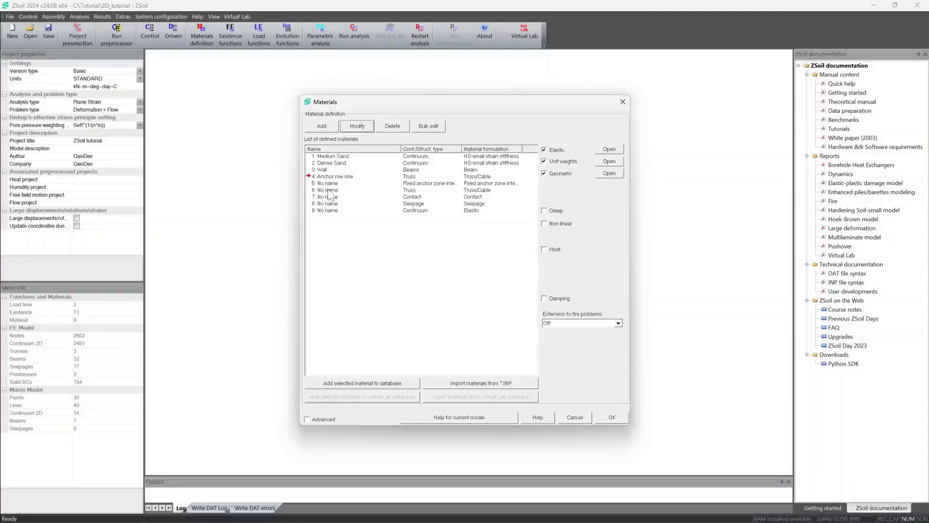
# - Rename truss material 6 as "Anchor rows one two"
pyautogui.click(327, 190)
pyautogui.click(367, 126)
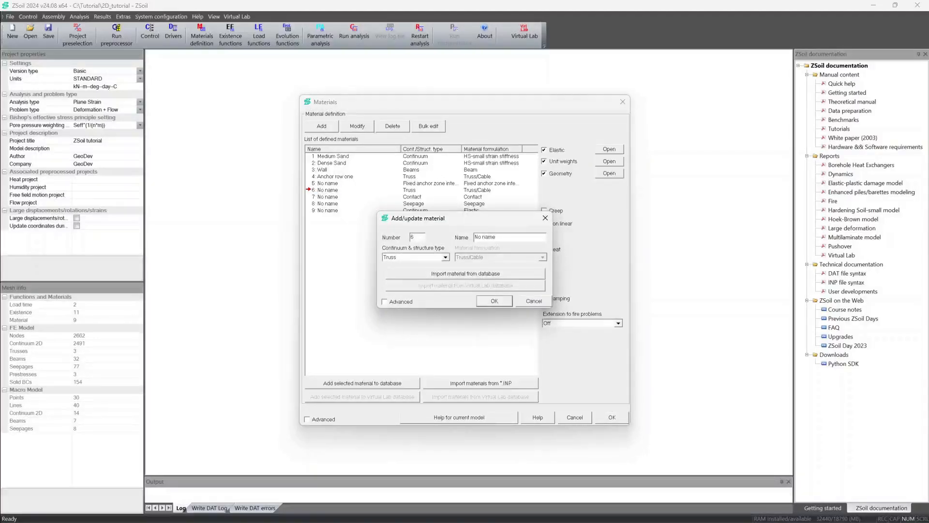
pyautogui.write('Anchor rows one two')
pyautogui.click(507, 299)
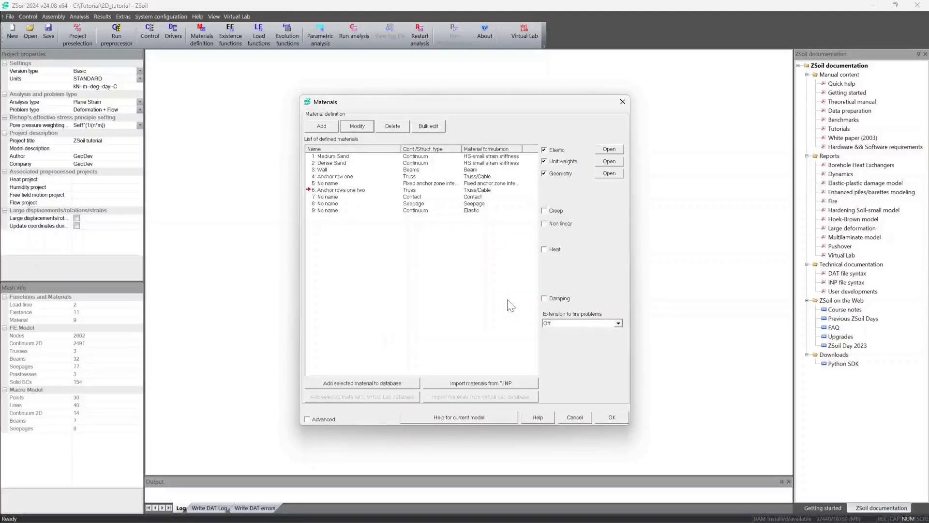
# - Set the Young modulus of the "Anchor rows one two" material to 210000000 kN/m²
pyautogui.click(605, 150)
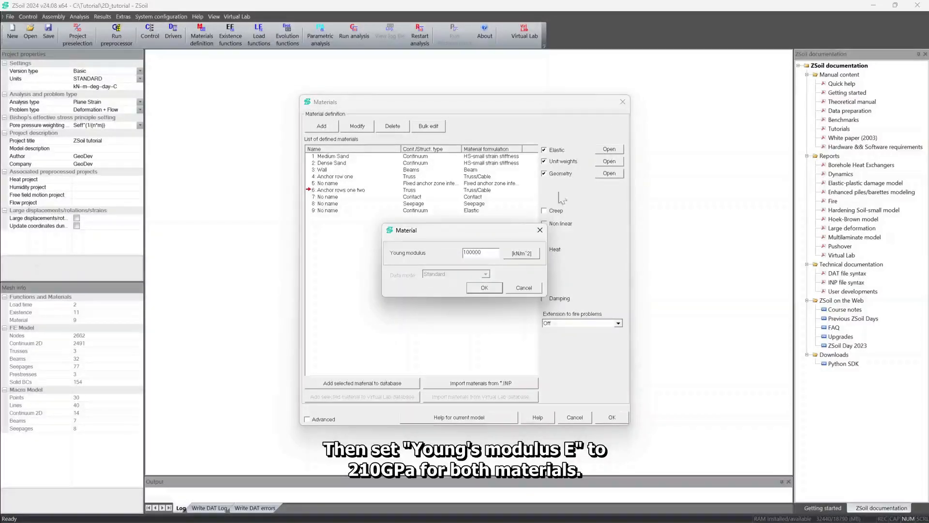
pyautogui.doubleClick(481, 252)
pyautogui.write('210000000')
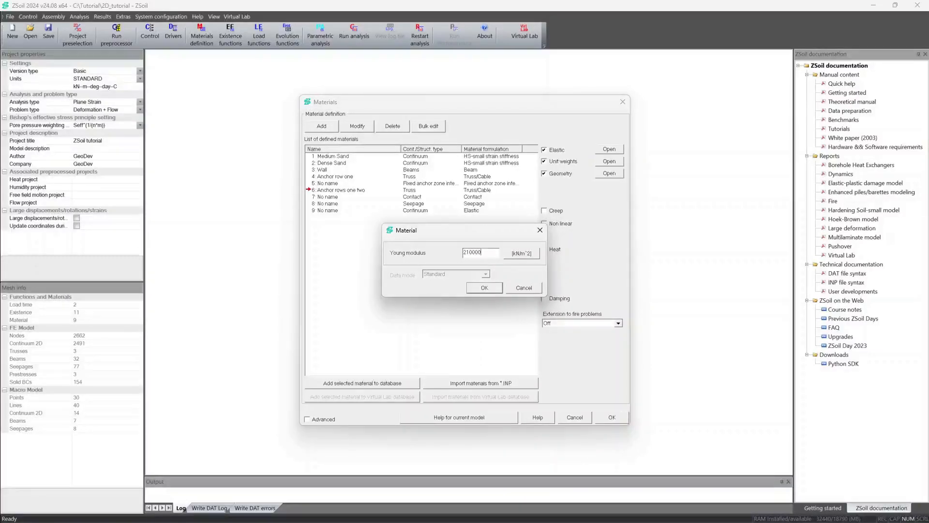
pyautogui.click(482, 287)
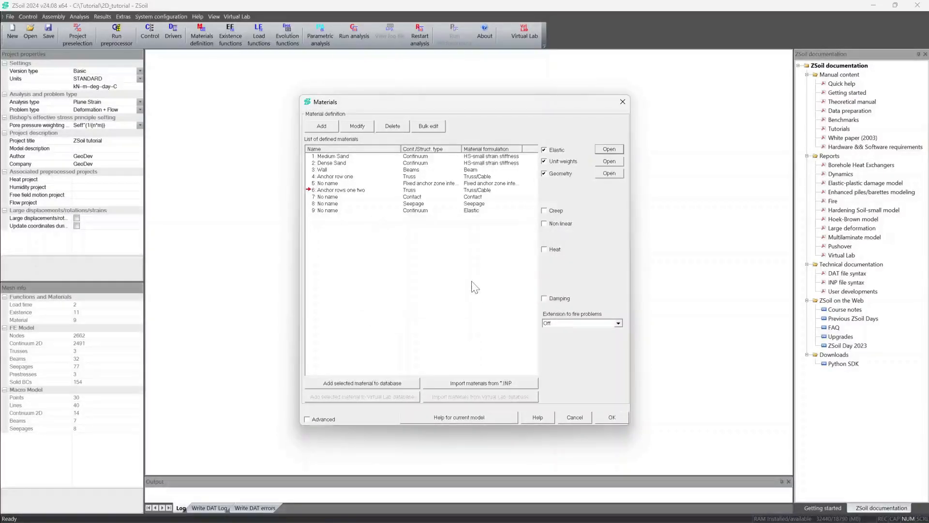
# - Set the Young modulus of the "Anchor row one" material to 210 GPa
pyautogui.click(339, 176)
pyautogui.click(609, 149)
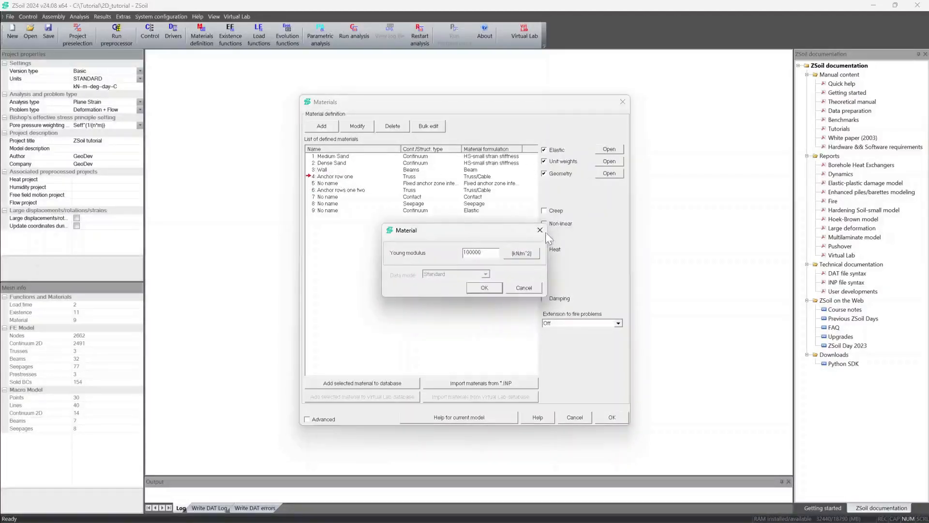
pyautogui.doubleClick(472, 252)
pyautogui.write('2.1')
pyautogui.write('0000')
pyautogui.click(477, 288)
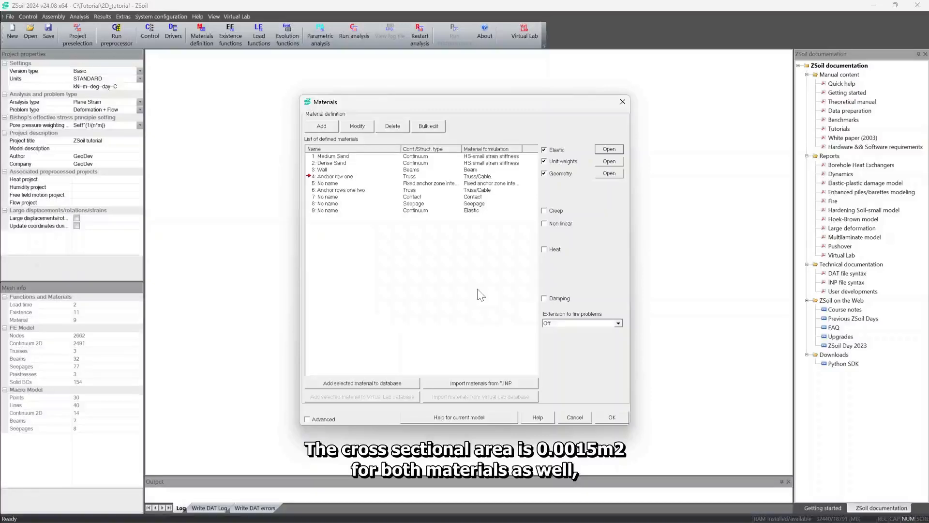
# - Set the cross-sectional area of the "Anchor row one" material to 0.0015 m²
pyautogui.click(609, 173)
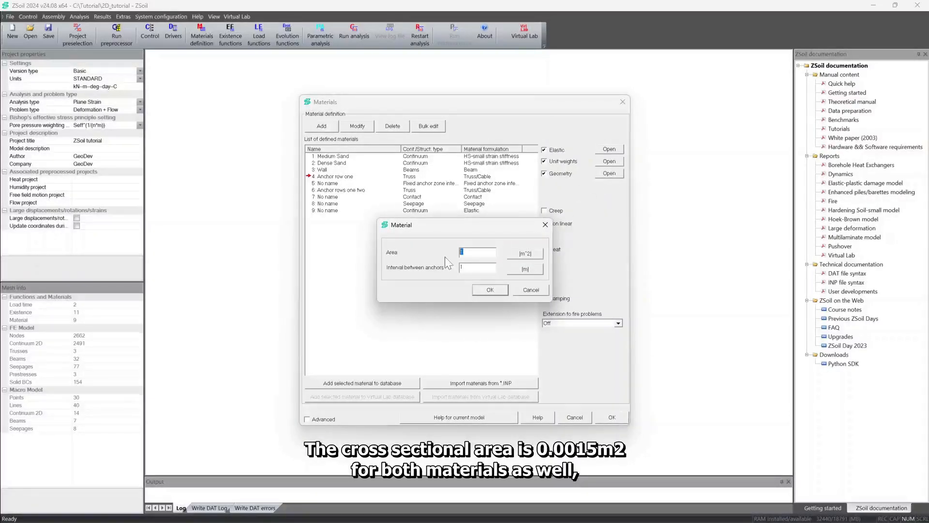
pyautogui.write('0.0015')
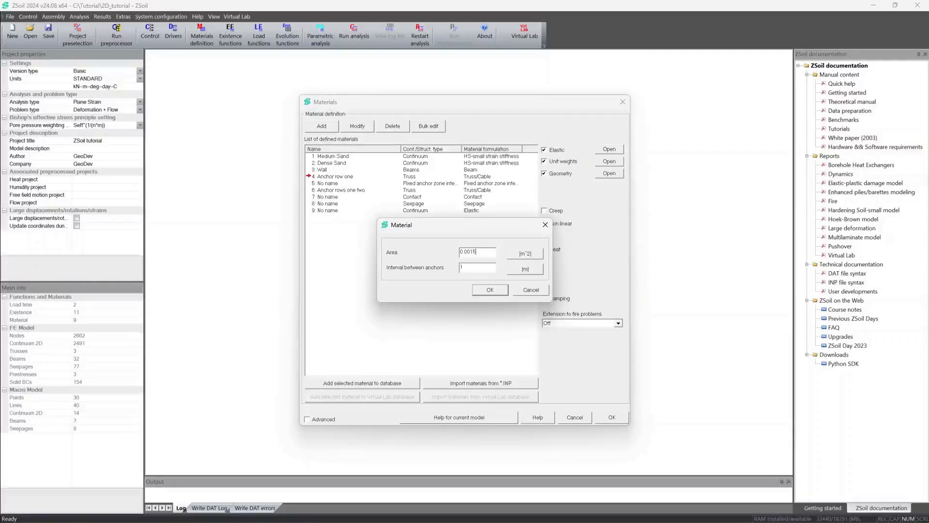
pyautogui.click(491, 290)
# - Set the cross-sectional area of the "Anchor rows one two" material to 0.0015 m²
pyautogui.click(358, 191)
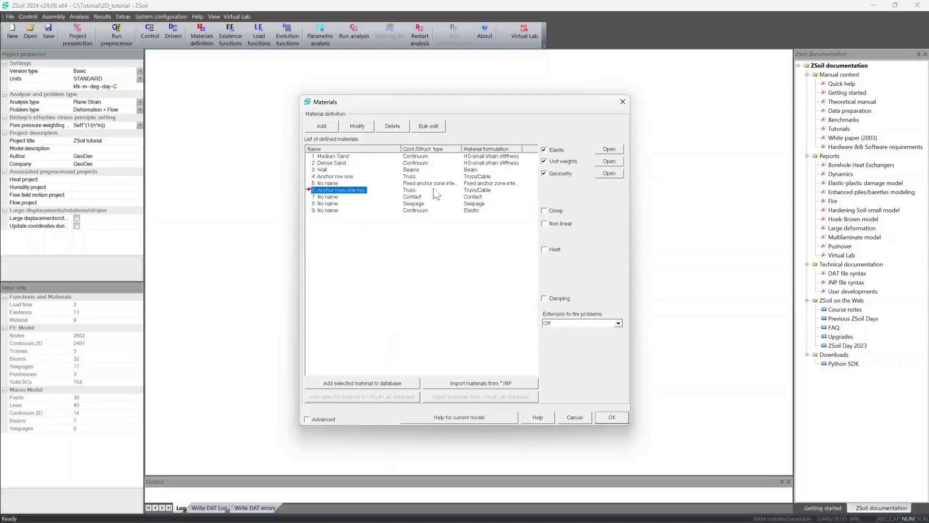
pyautogui.click(599, 174)
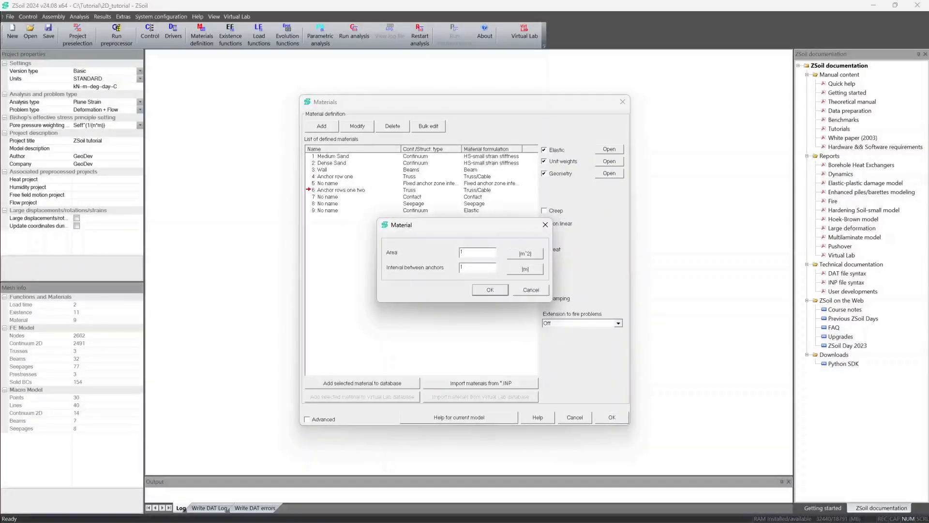
pyautogui.write('0.0015')
pyautogui.click(489, 289)
# - Set the interval between anchors of the "Anchor row one" material to 2.3 m
pyautogui.click(349, 176)
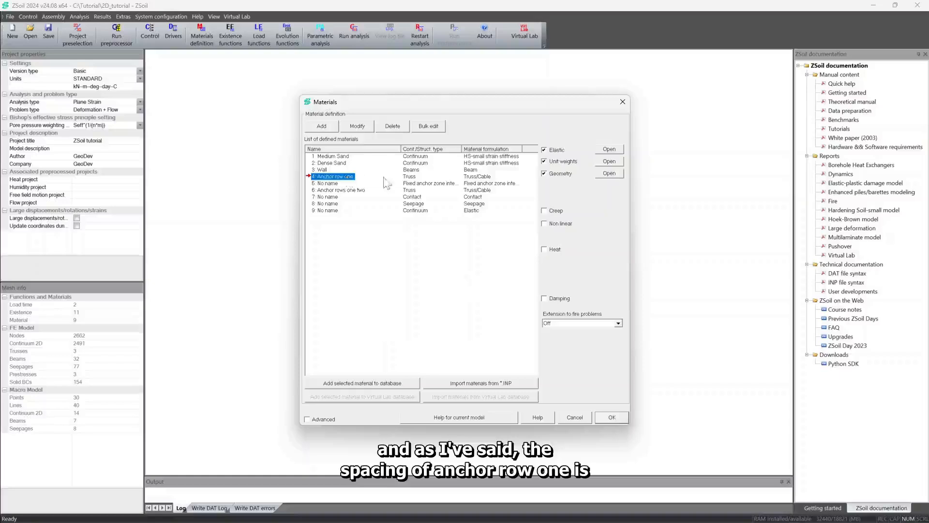
pyautogui.click(612, 173)
pyautogui.doubleClick(472, 267)
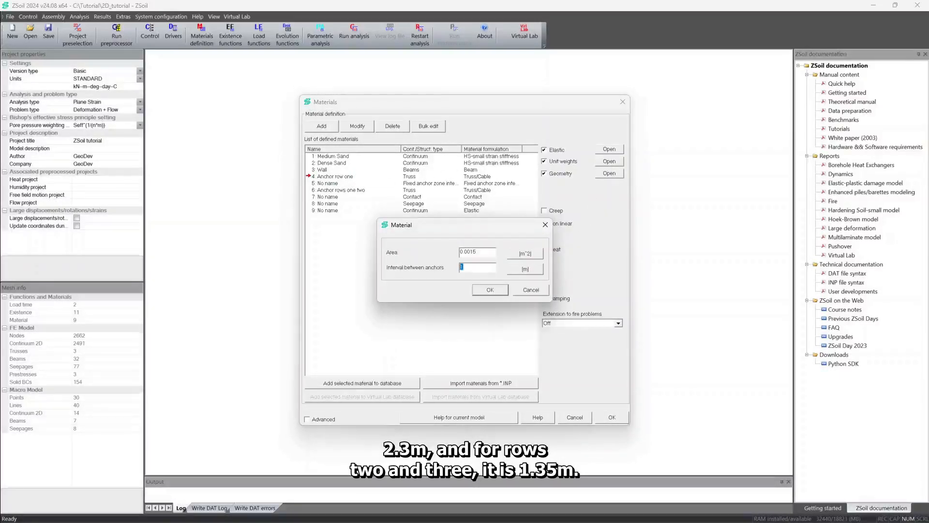
pyautogui.write('2.3')
pyautogui.click(483, 292)
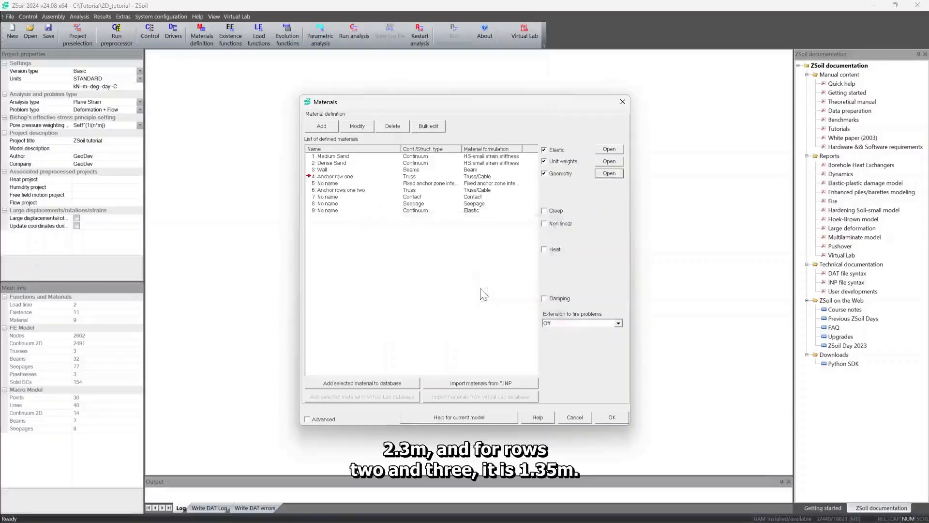
# - Set the interval between anchors of the "Anchor rows one two" material to 1.35 m
pyautogui.click(344, 191)
pyautogui.click(609, 173)
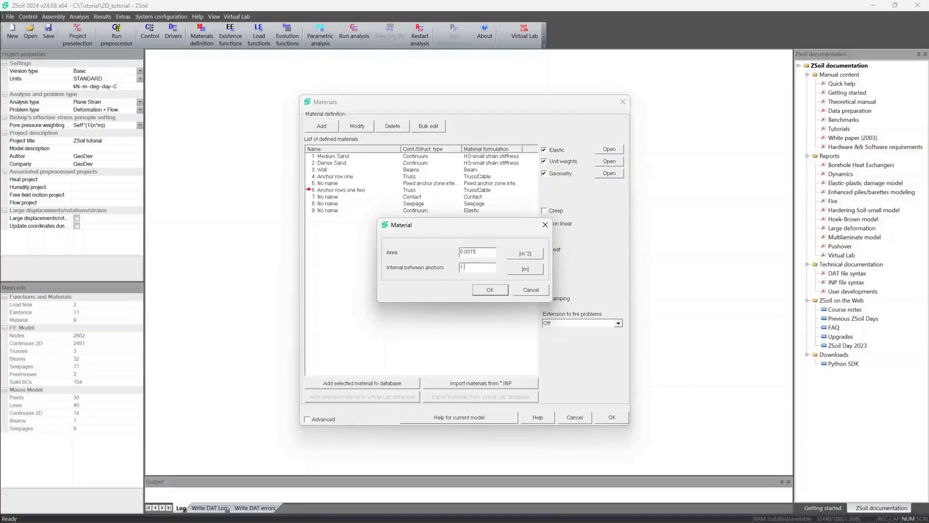
pyautogui.write('1.35')
pyautogui.click(501, 291)
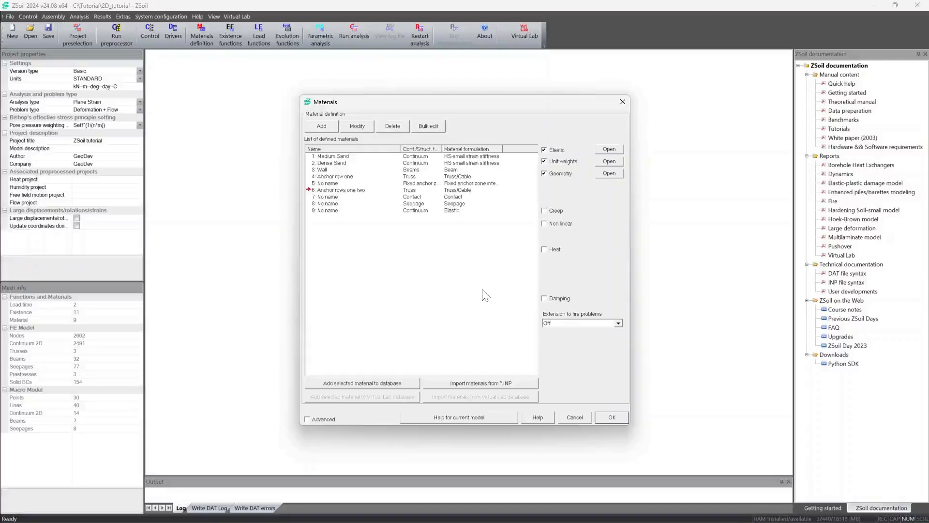
# - Rename material 5 as "Fixed anchor zone interface"
pyautogui.click(327, 183)
pyautogui.click(350, 124)
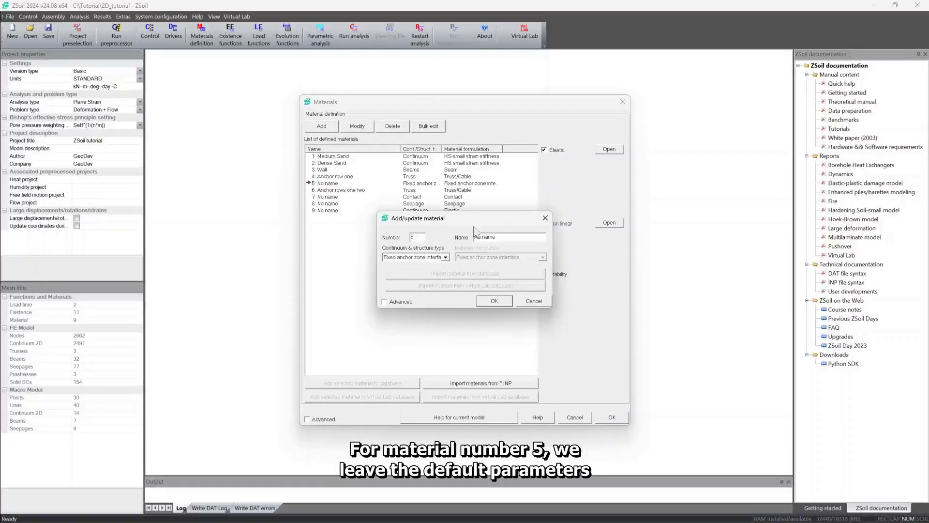
pyautogui.write('F')
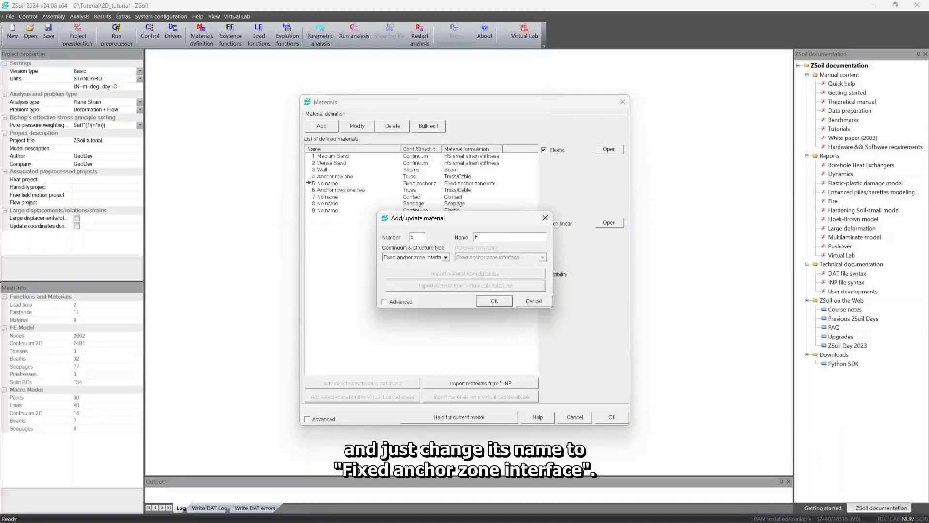
pyautogui.write('ixed anchor zone interface')
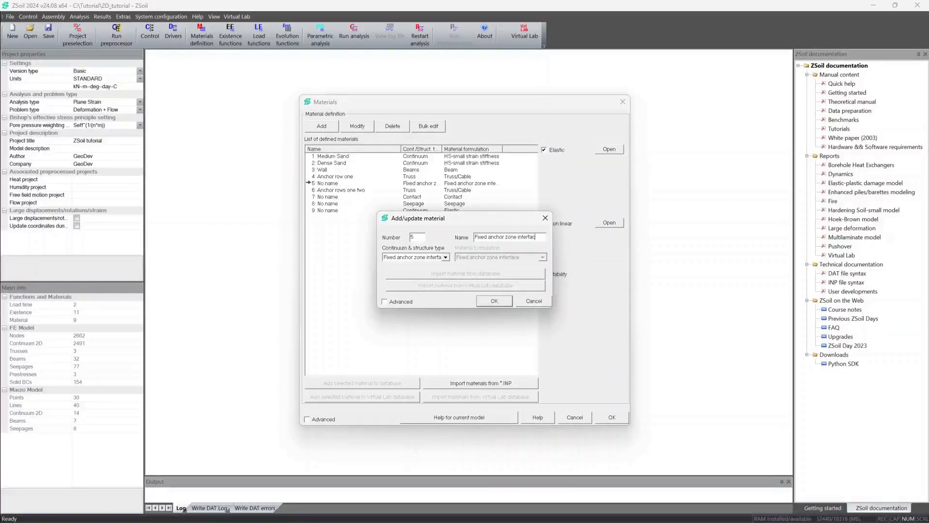
pyautogui.click(481, 298)
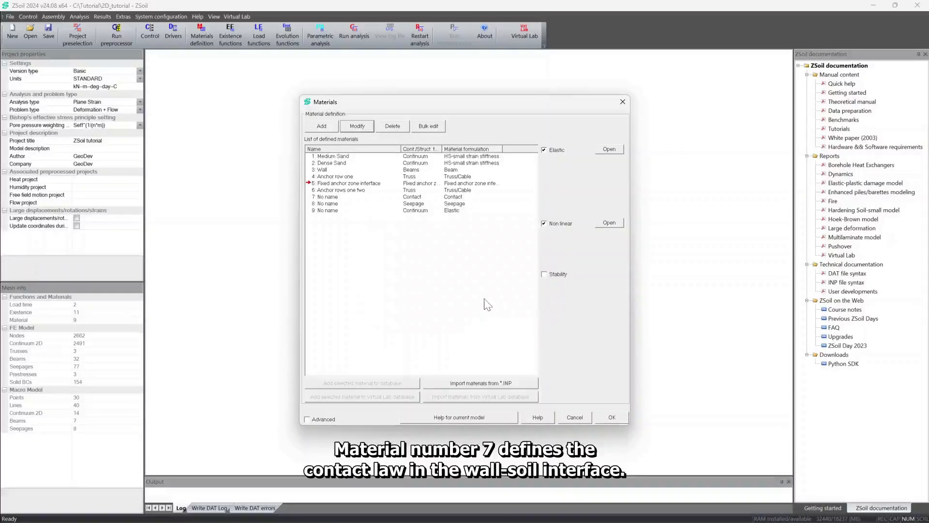
# - Rename contact material 7 as "Wall soil contact" and disable its Flow properties
pyautogui.click(329, 198)
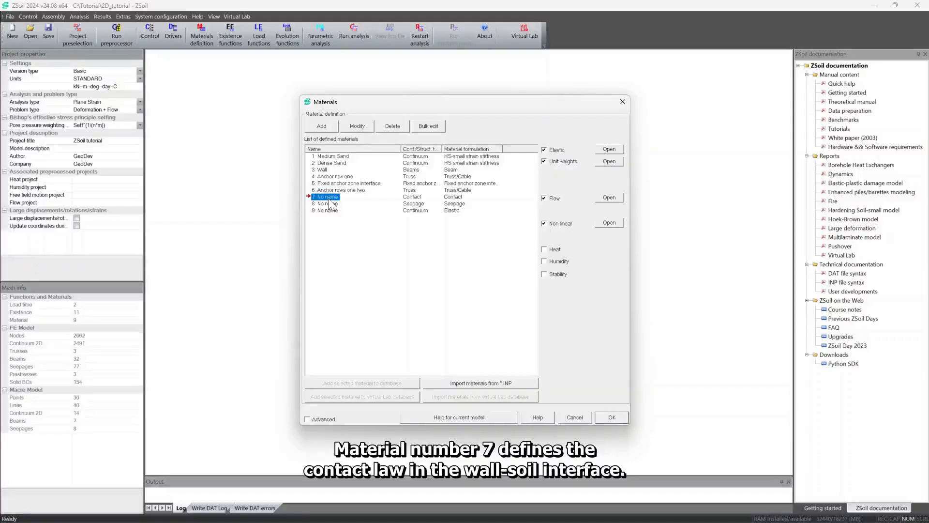
pyautogui.click(357, 126)
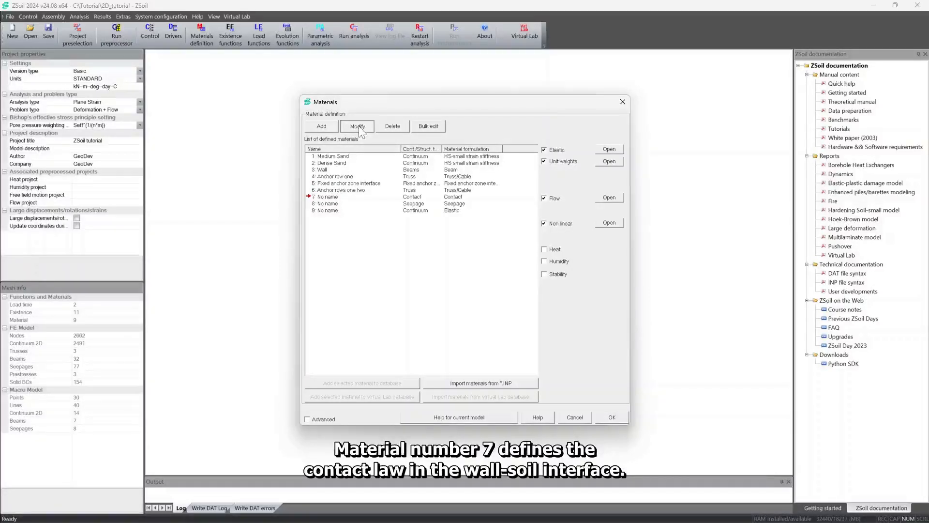
pyautogui.moveTo(496, 236); pyautogui.dragTo(455, 237)
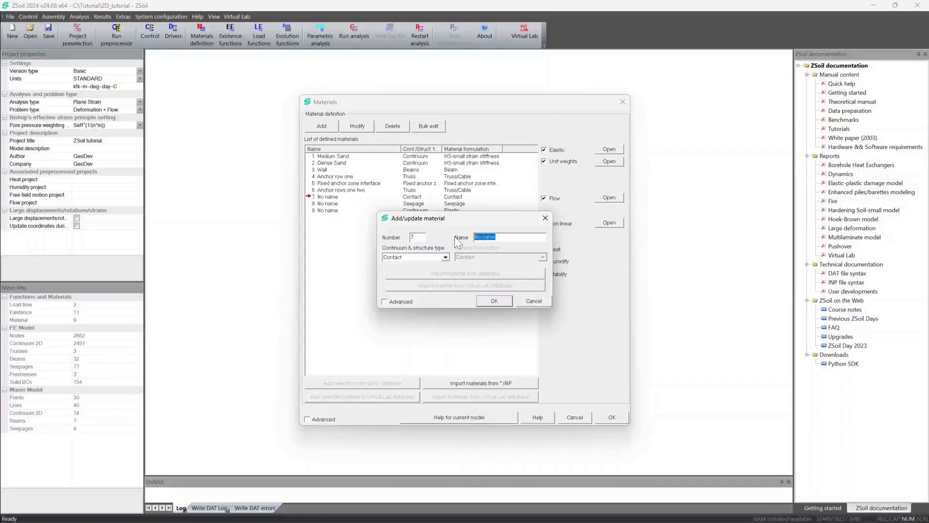
pyautogui.write('Wall soil')
pyautogui.click(500, 301)
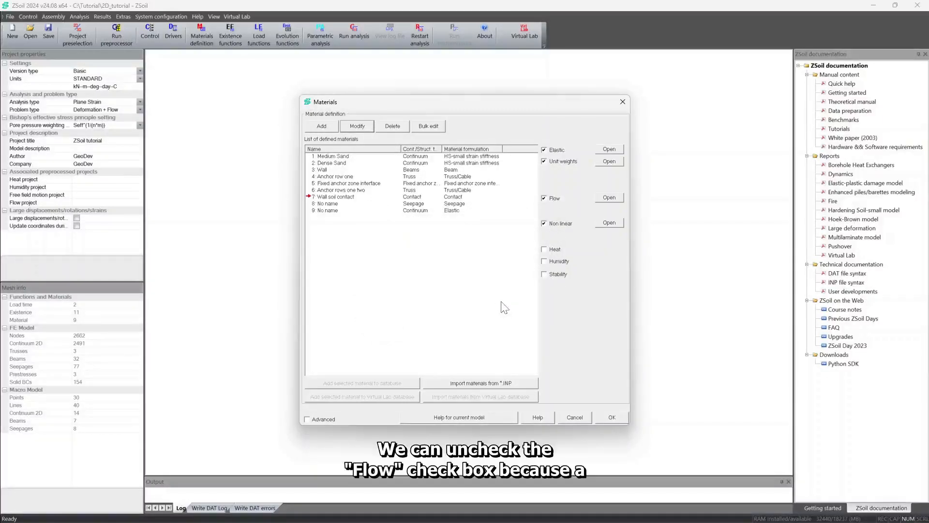
pyautogui.click(544, 198)
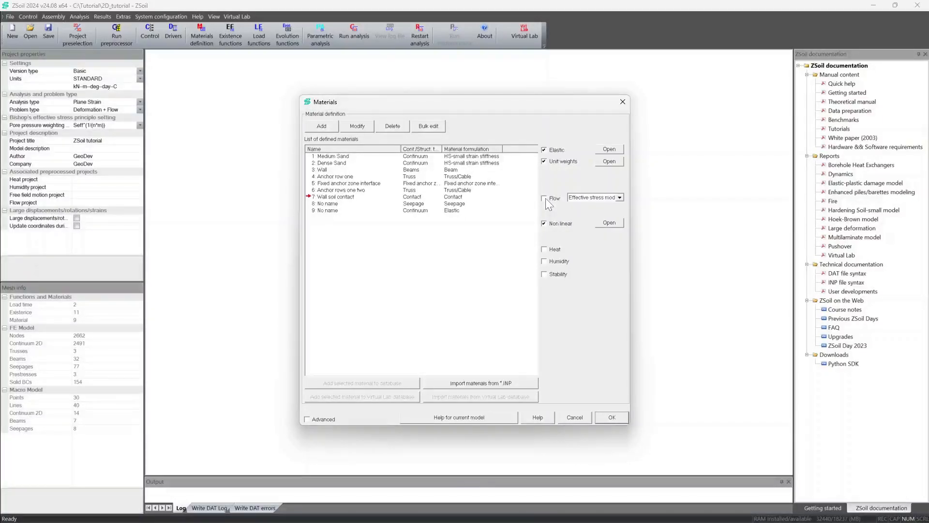
# - Set the wall-soil contact's friction angle to 28° and its elastic Kn multiplier to 0.05
pyautogui.click(608, 223)
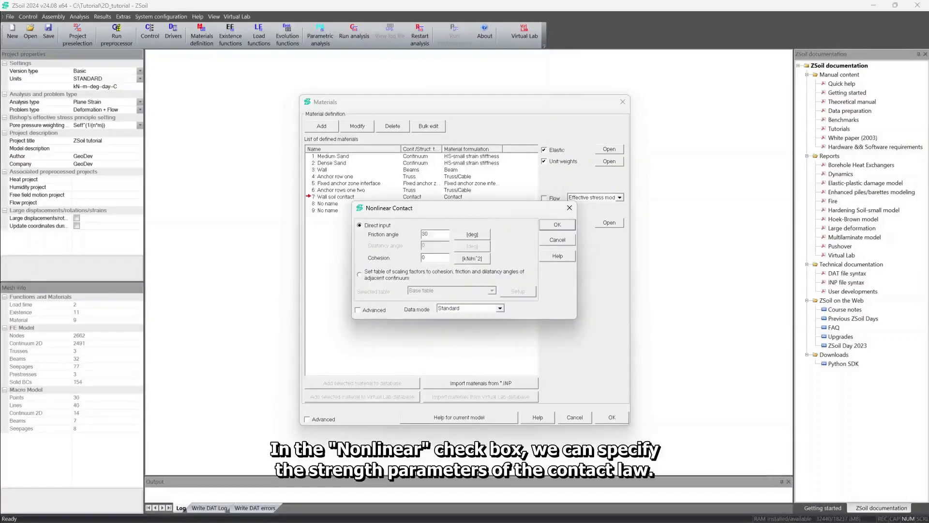
pyautogui.doubleClick(425, 234)
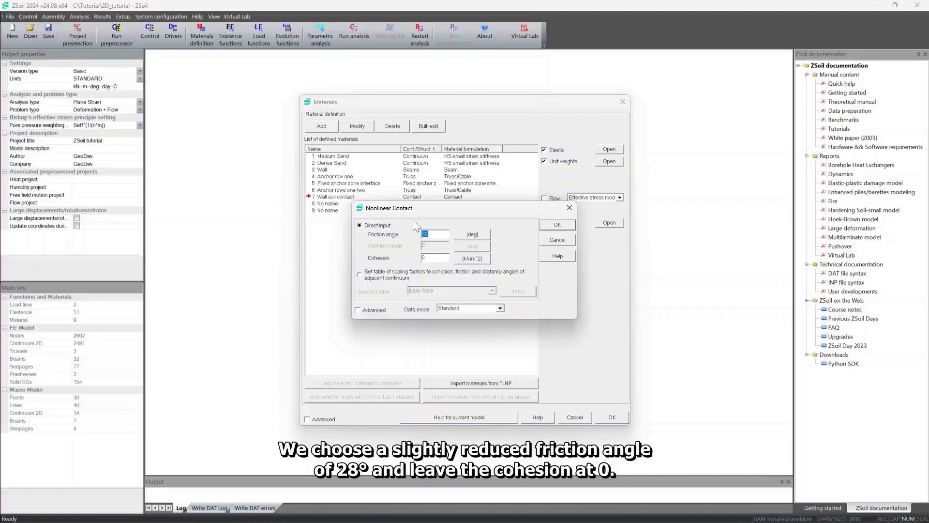
pyautogui.write('28')
pyautogui.click(551, 227)
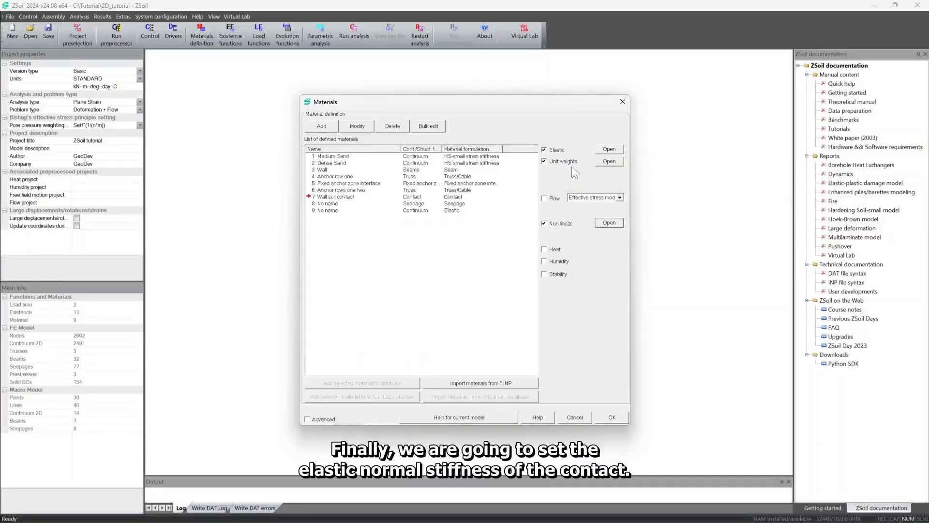
pyautogui.click(607, 149)
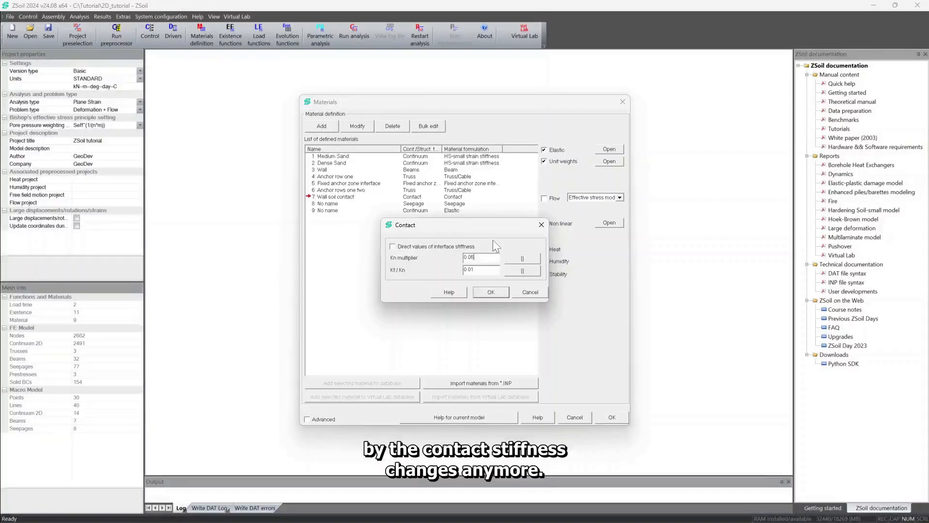
pyautogui.click(492, 292)
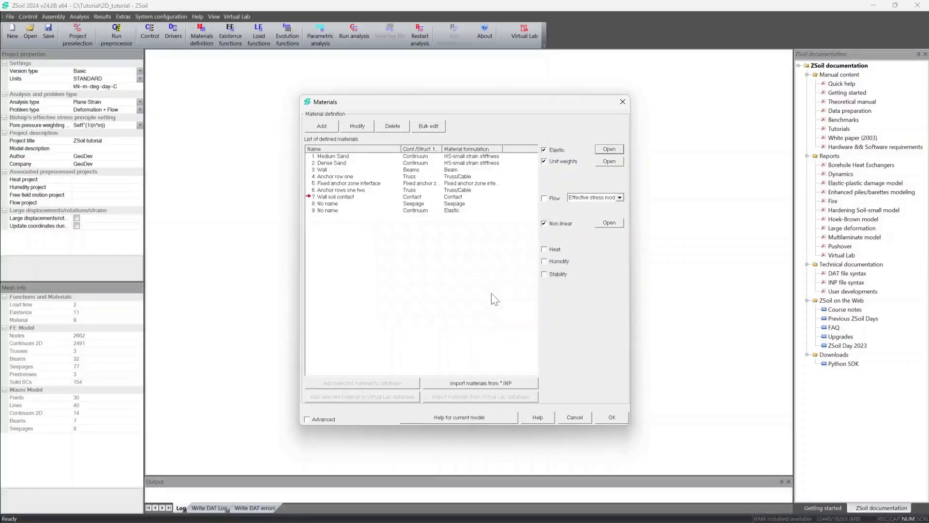
# - Rename material 8 as "Seepage"
pyautogui.click(331, 203)
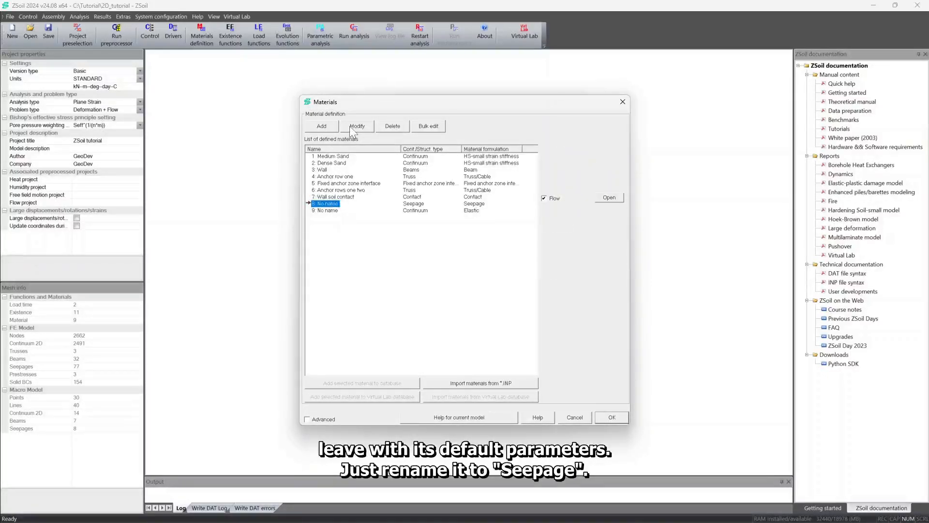
pyautogui.click(349, 126)
pyautogui.moveTo(497, 236); pyautogui.dragTo(462, 244)
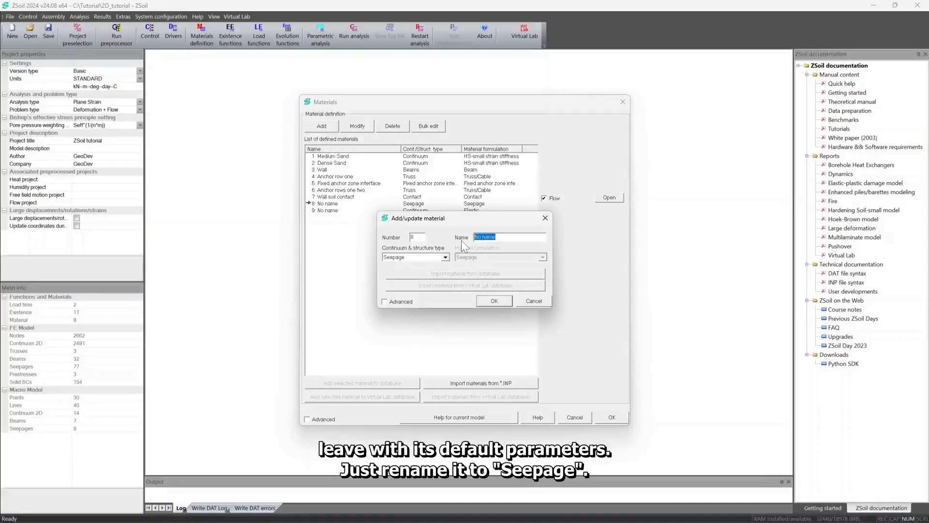
pyautogui.write('Seepage')
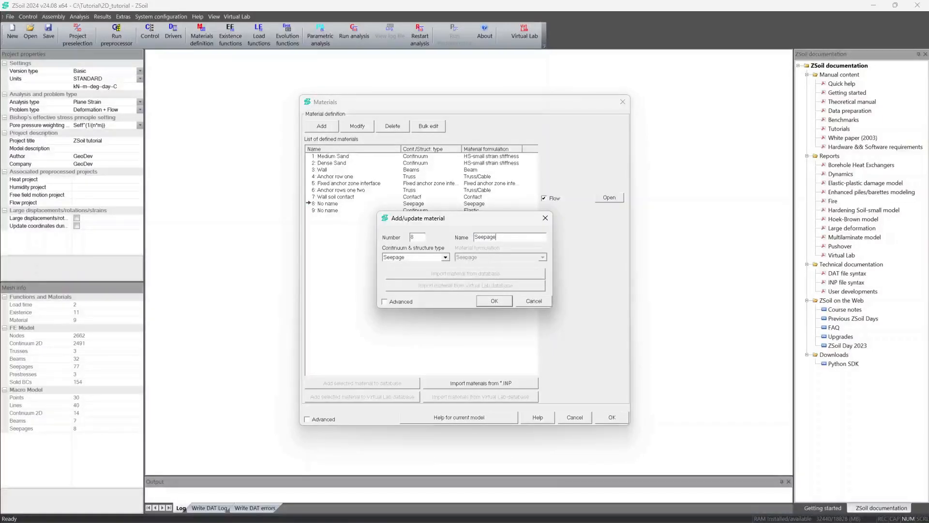
pyautogui.click(500, 299)
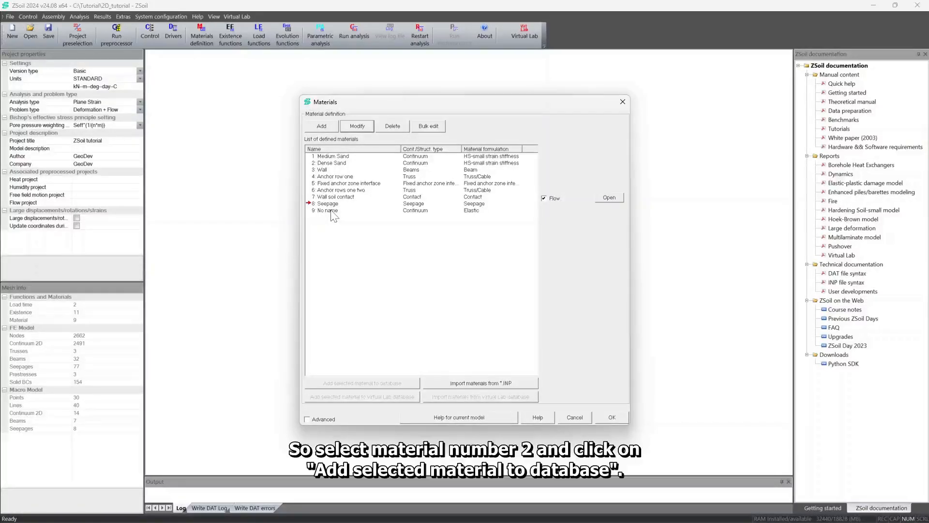
# - Add the Dense Sand material to a newly created material database
pyautogui.click(326, 164)
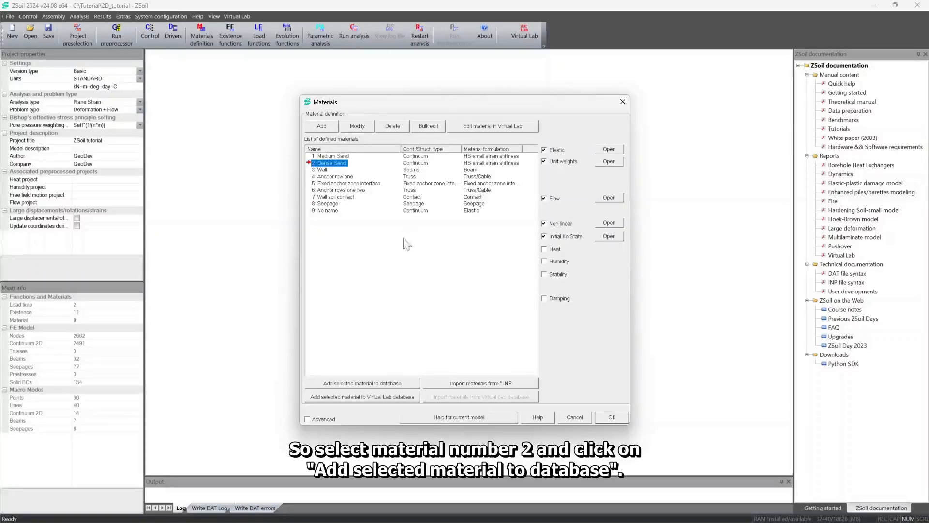
pyautogui.click(367, 381)
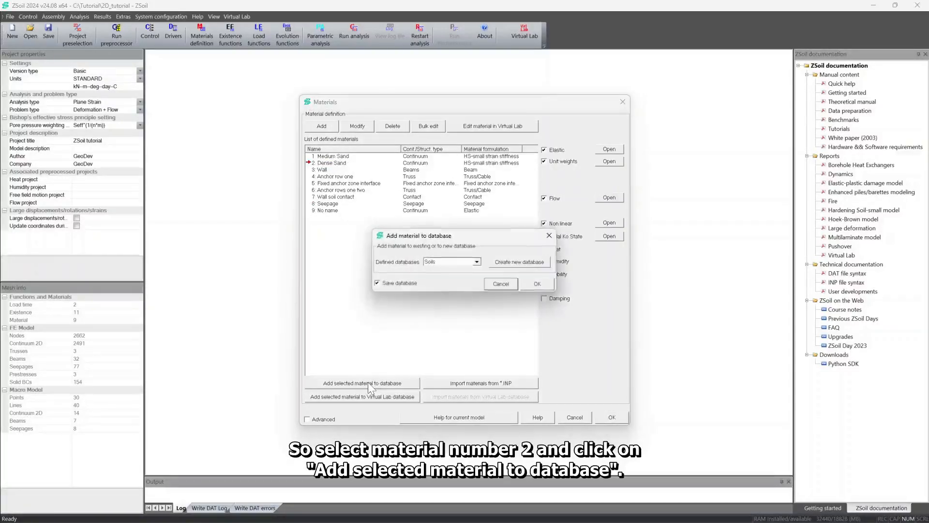
pyautogui.click(503, 263)
pyautogui.click(466, 274)
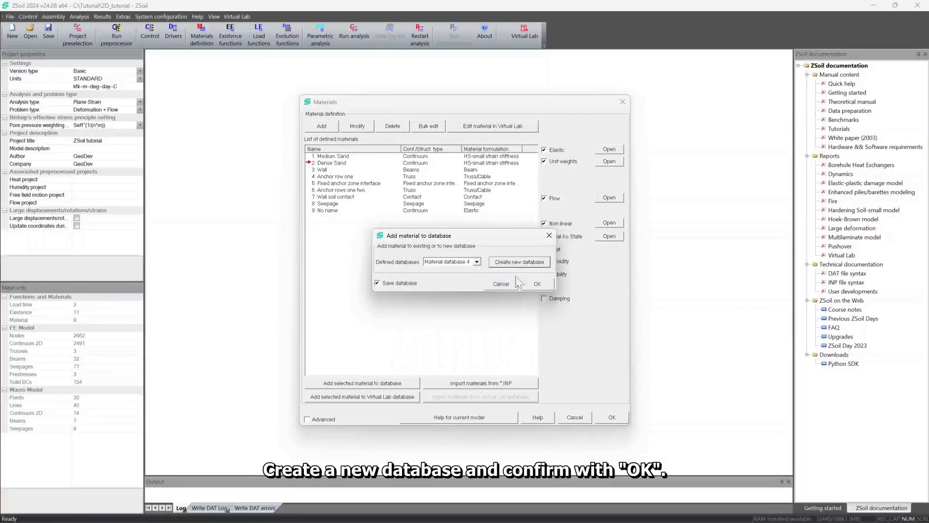
pyautogui.click(535, 284)
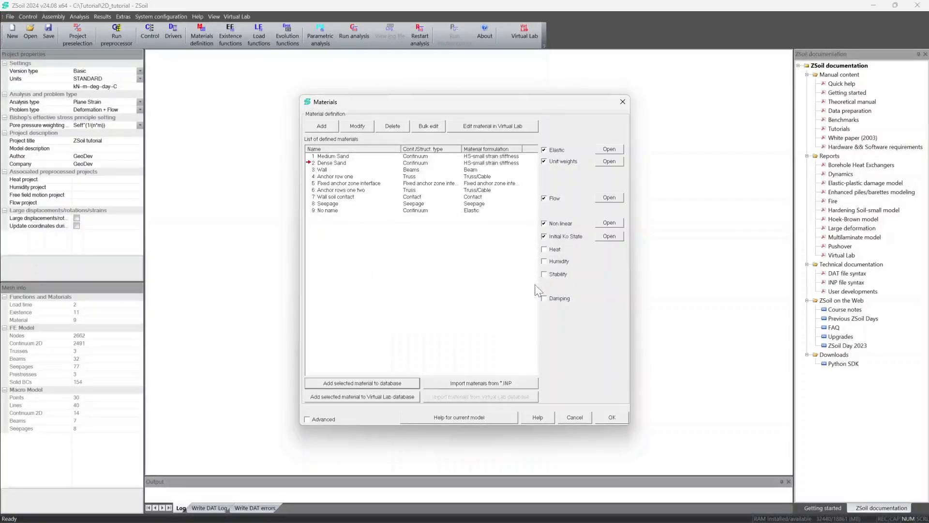
# - Import Dense Sand from "Material database 4" into the unnamed continuum material 9
pyautogui.click(328, 211)
pyautogui.click(365, 128)
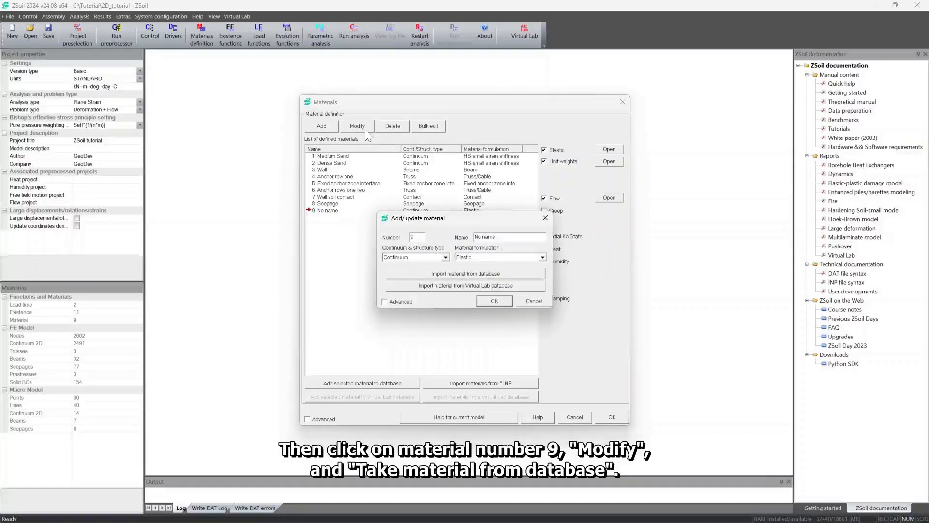
pyautogui.click(425, 274)
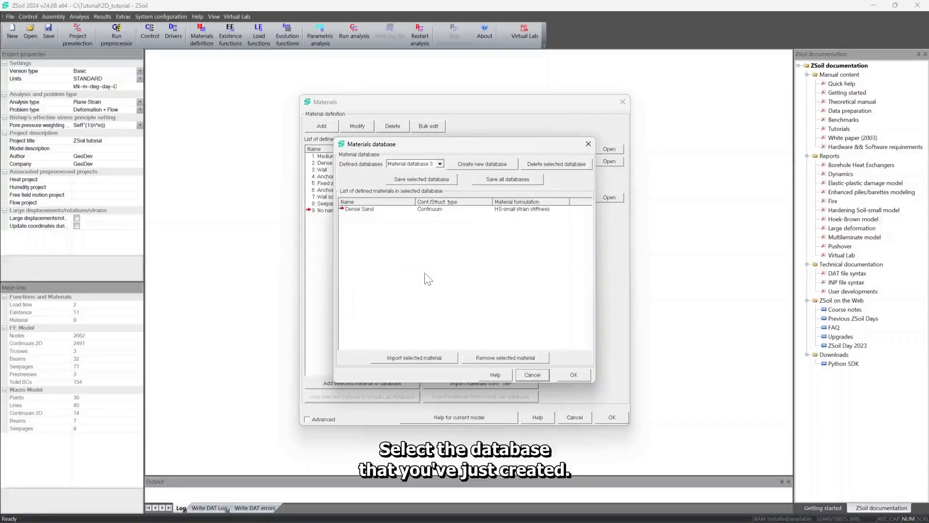
pyautogui.click(440, 164)
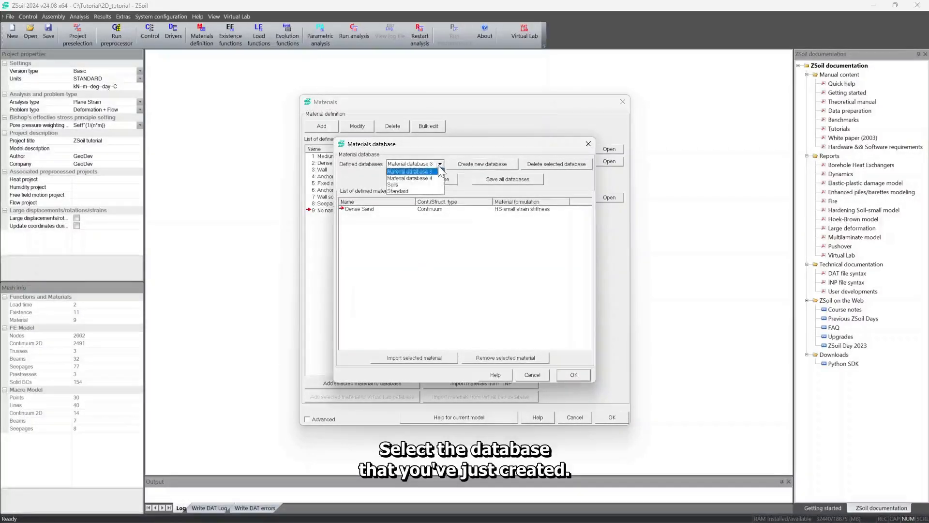
pyautogui.click(417, 178)
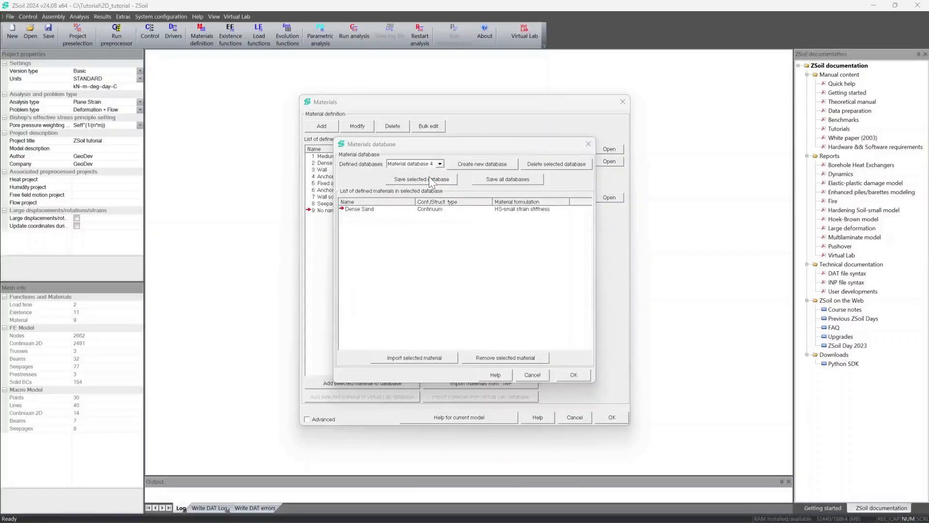
pyautogui.click(365, 210)
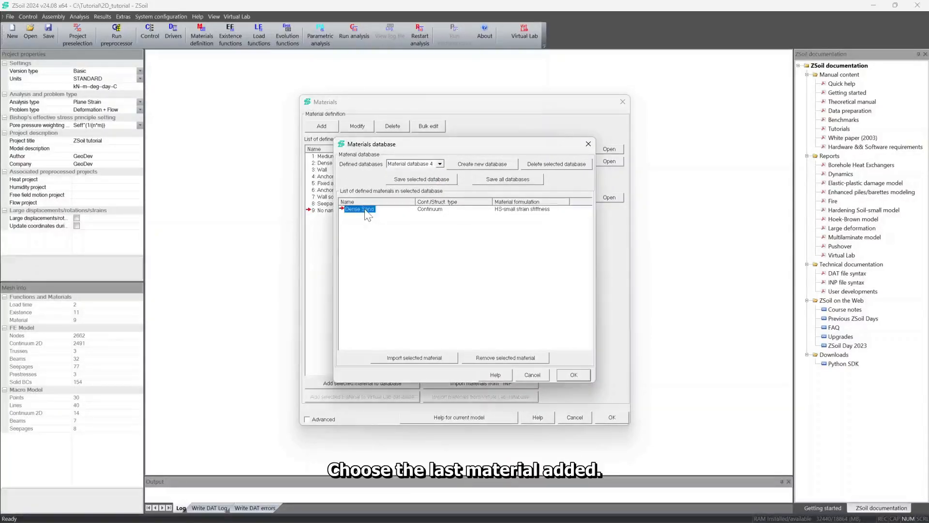
pyautogui.click(419, 358)
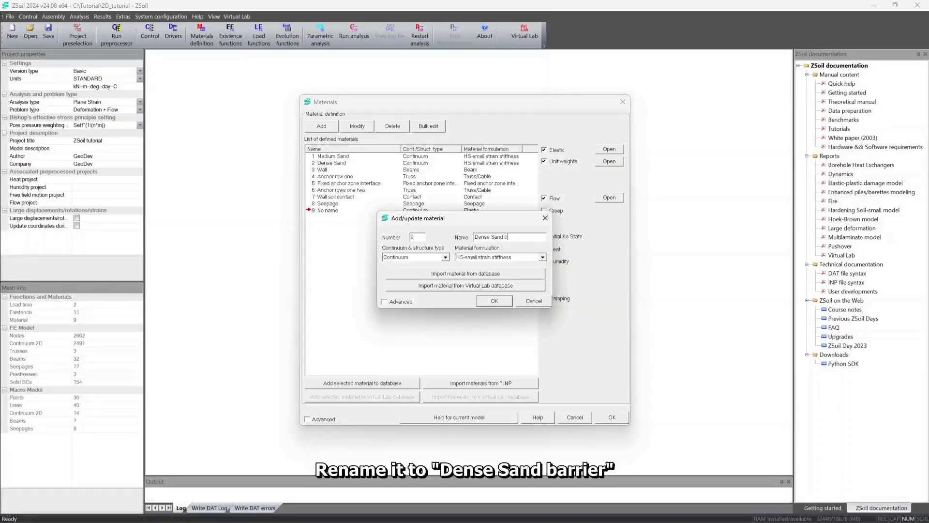
# - Name material 9 "Dense Sand barrier" and switch the data mode of its flow parameters to Load function
pyautogui.write('barrier')
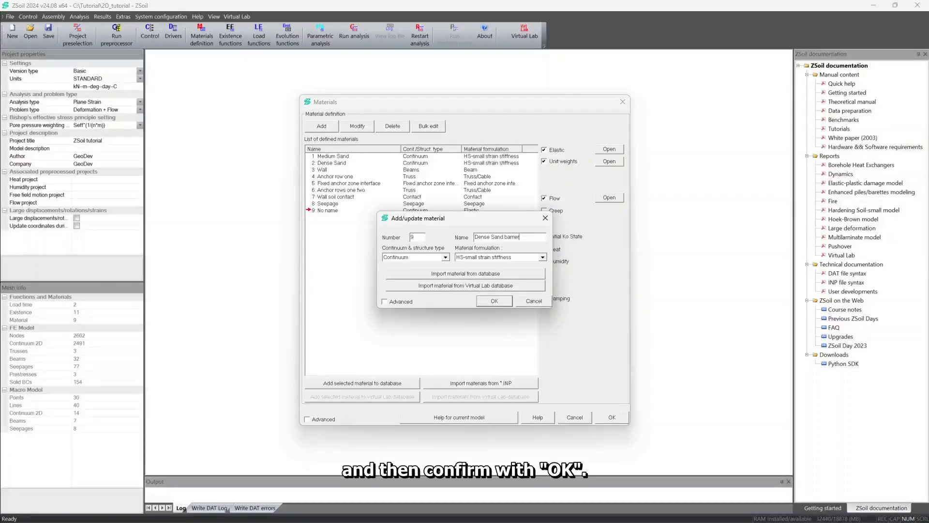
pyautogui.click(493, 301)
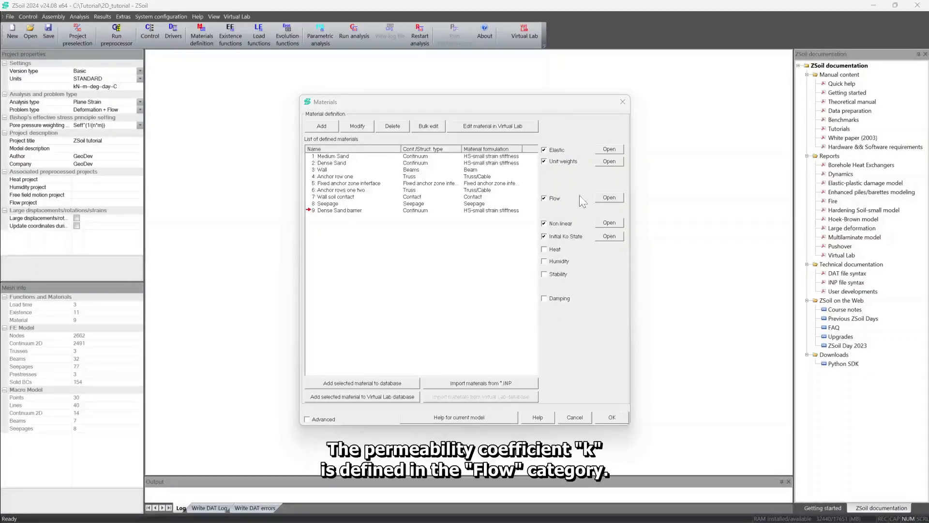
pyautogui.click(608, 197)
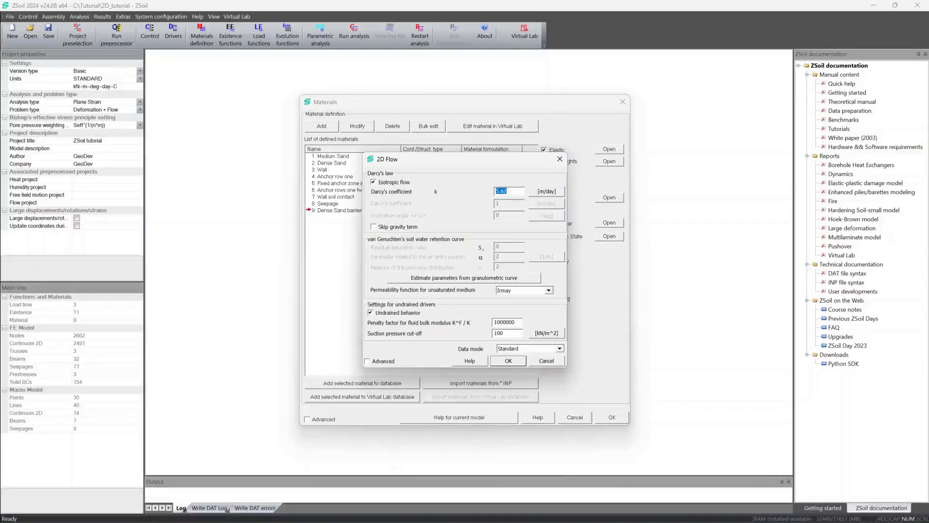
pyautogui.click(519, 351)
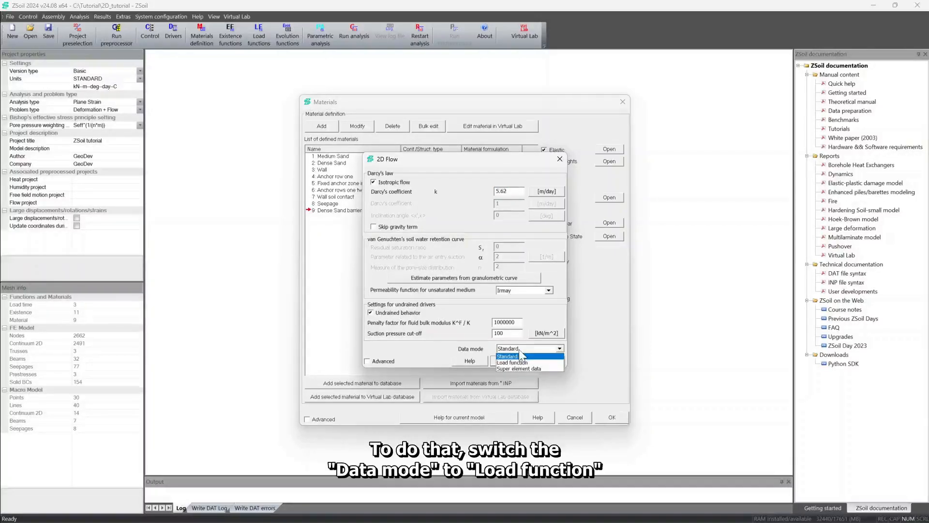
pyautogui.click(519, 363)
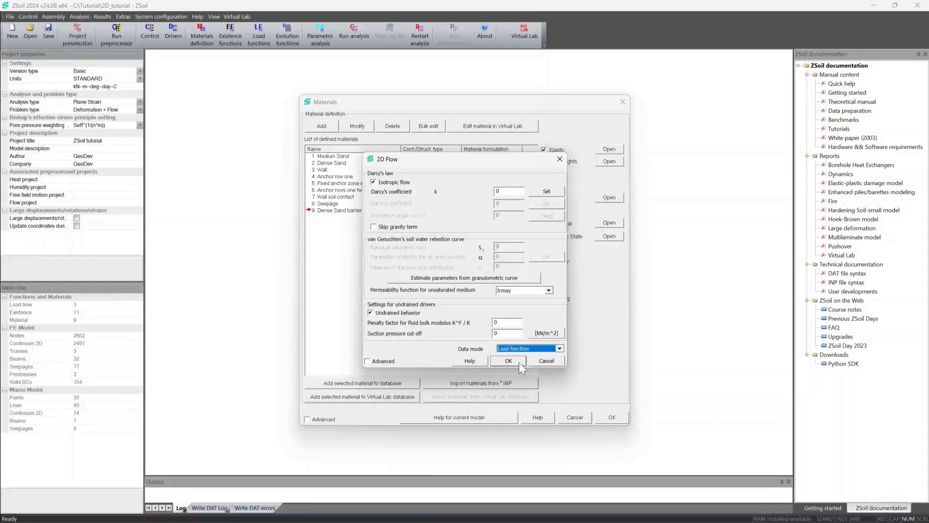
# - Assign load function 3 to the barrier's Darcy's coefficient, keep the flow isotropic, and accept the material definitions
pyautogui.click(403, 183)
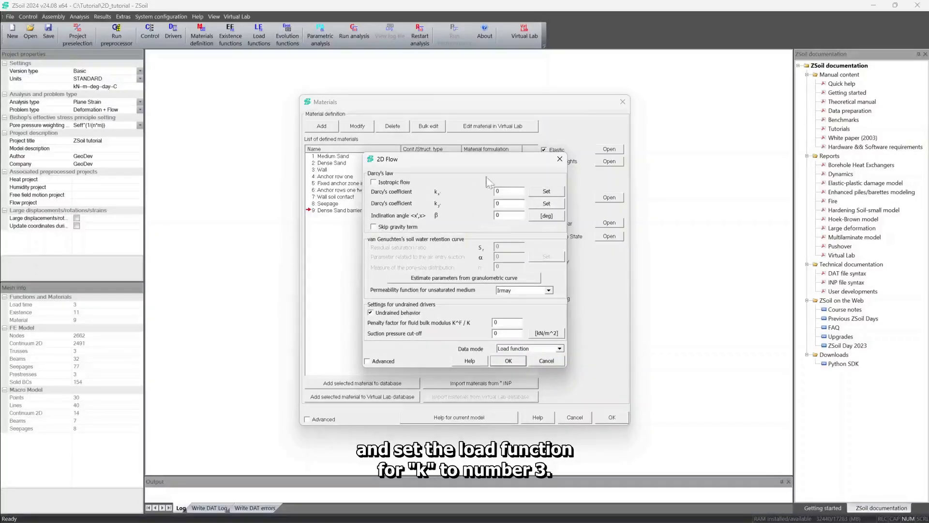
pyautogui.doubleClick(499, 192)
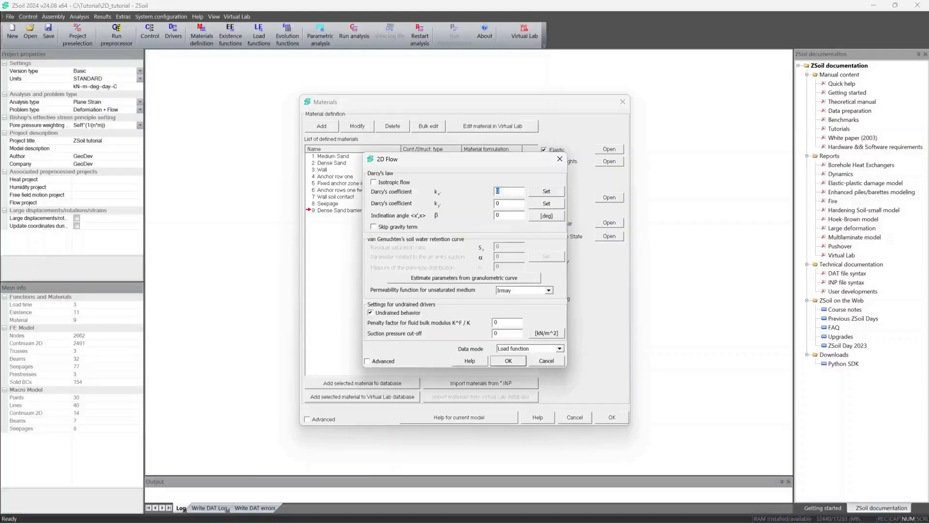
pyautogui.write('3')
pyautogui.doubleClick(497, 203)
pyautogui.write('3')
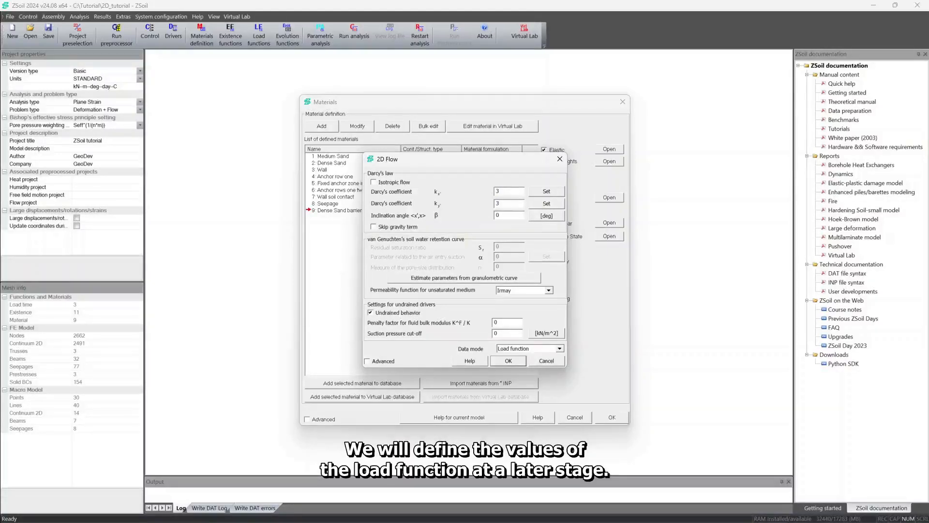
pyautogui.click(385, 183)
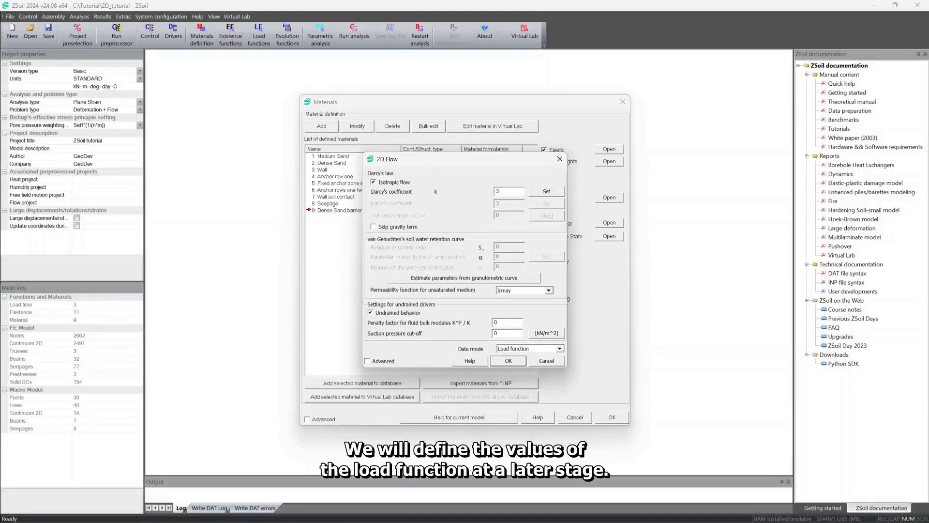
pyautogui.click(508, 361)
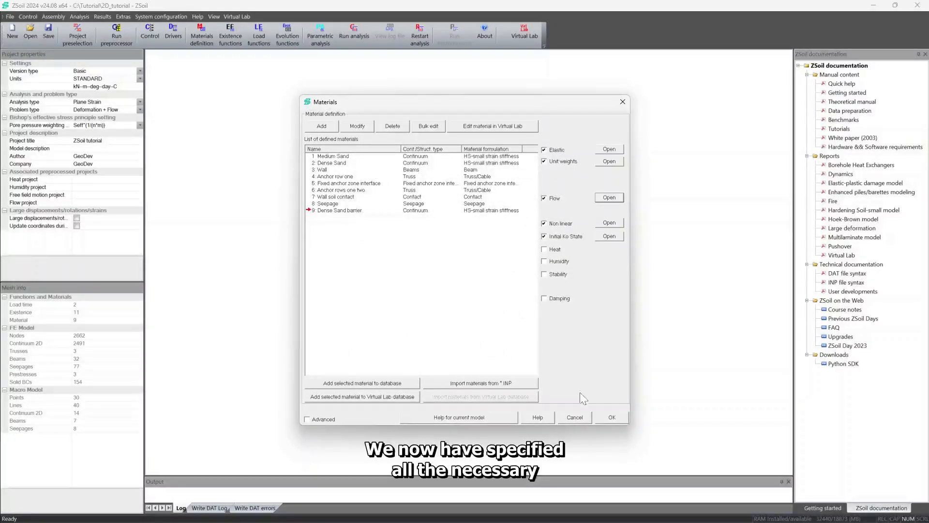
pyautogui.click(610, 417)
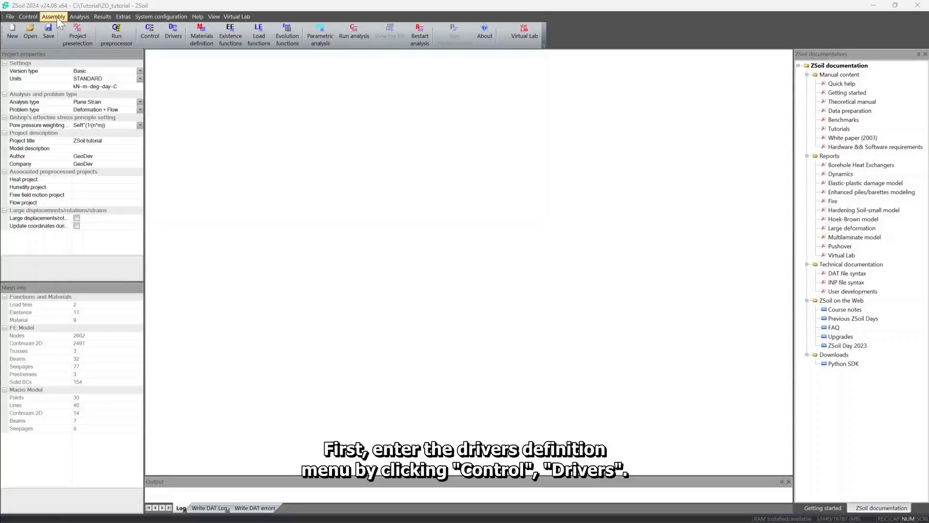
# - Add a Time Dependent driver of type Driven Load + Steady state flow after the Initial State driver
pyautogui.click(28, 17)
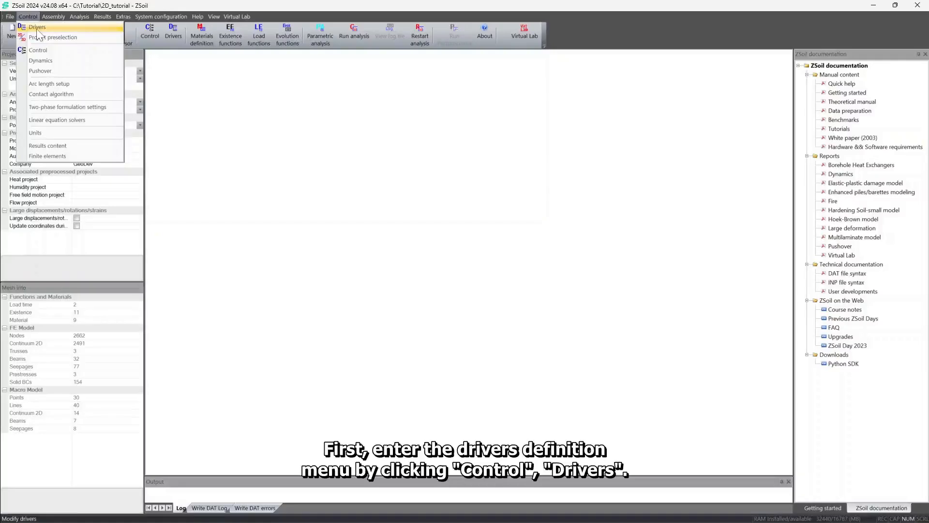
pyautogui.click(36, 27)
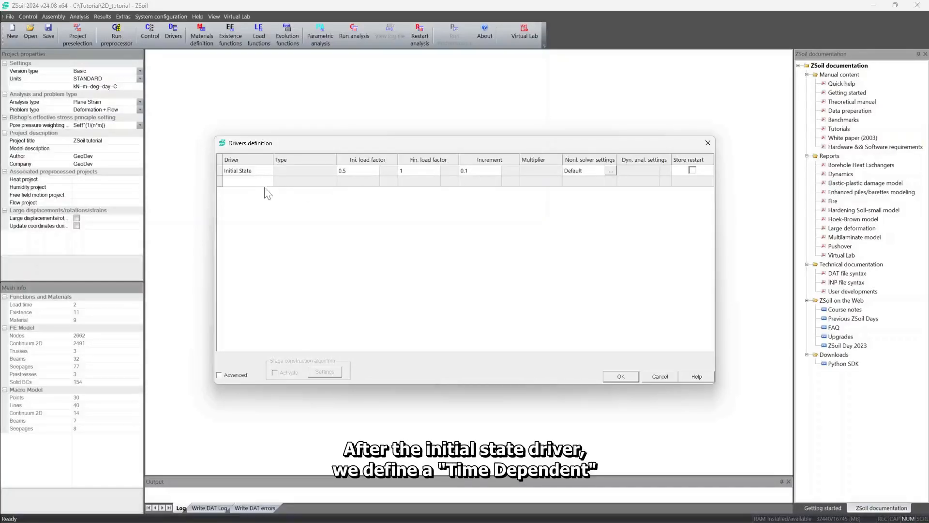
pyautogui.click(250, 181)
pyautogui.click(251, 182)
pyautogui.click(249, 197)
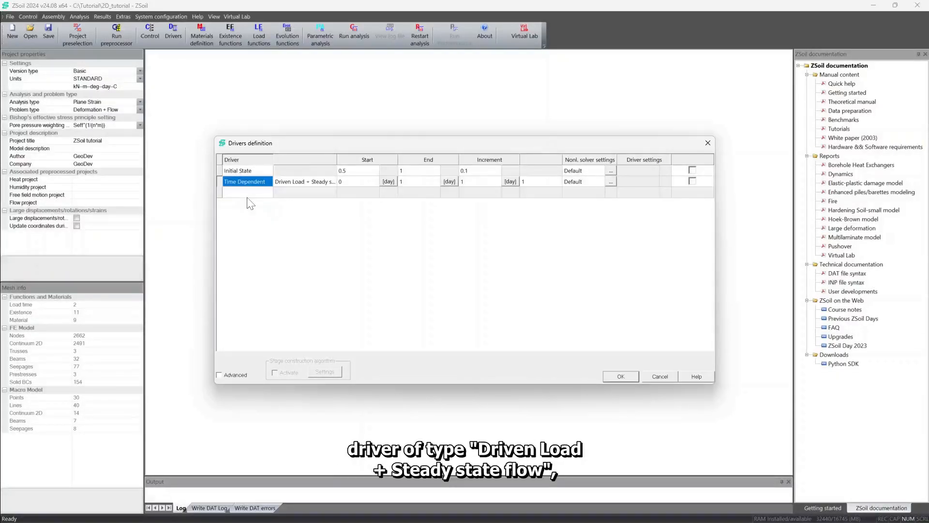
pyautogui.click(300, 183)
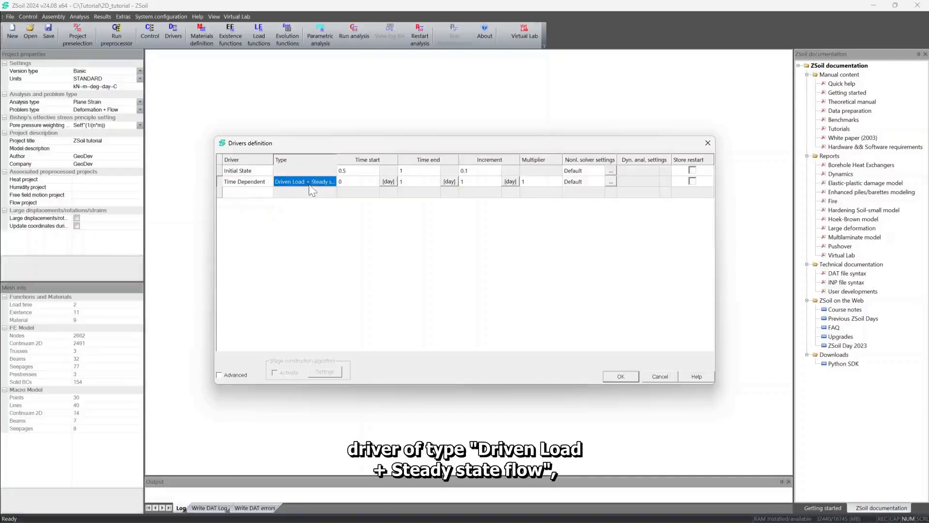
pyautogui.click(312, 182)
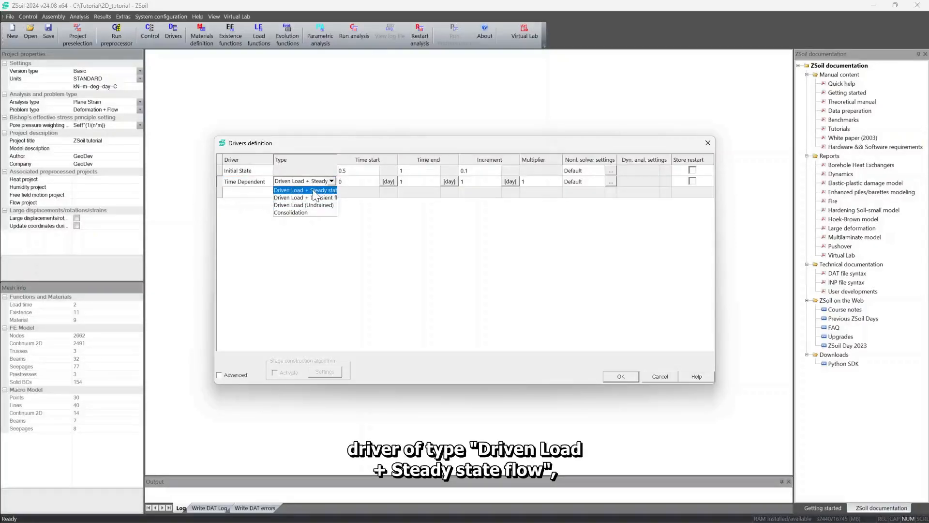
pyautogui.click(313, 191)
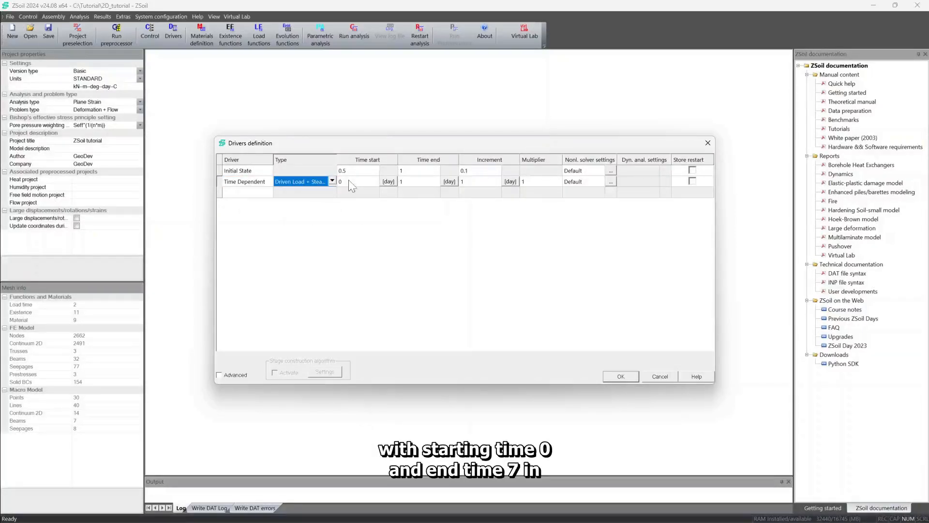
# - Set the Time Dependent driver's end time to 7 days and accept the drivers definition
pyautogui.click(418, 181)
pyautogui.write('7')
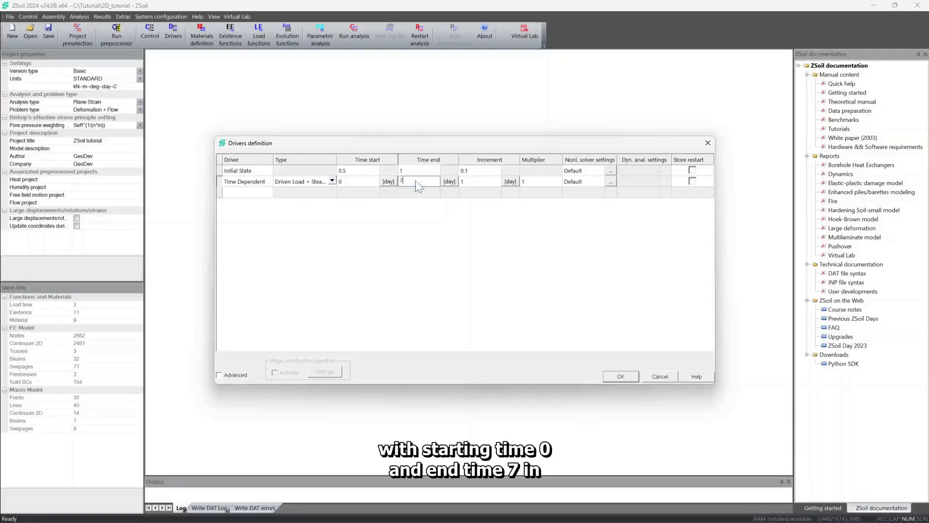
pyautogui.click(471, 181)
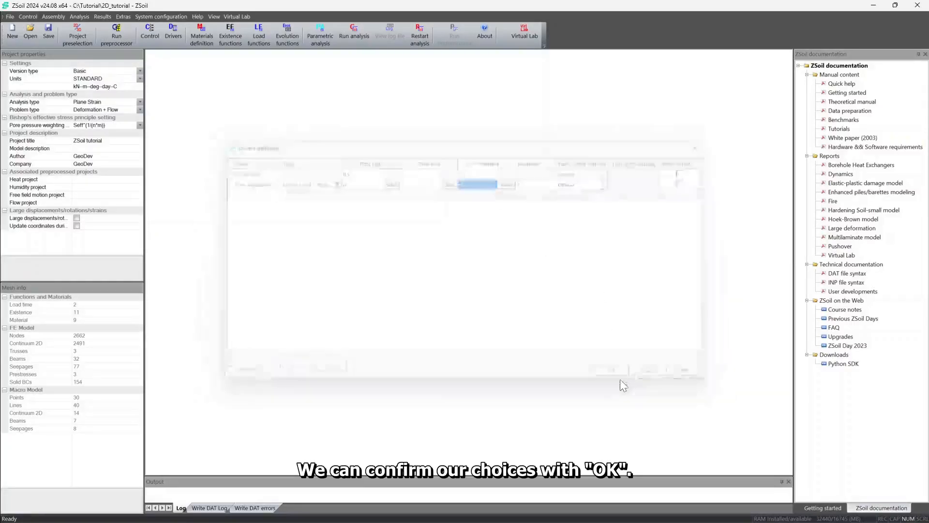
pyautogui.click(620, 376)
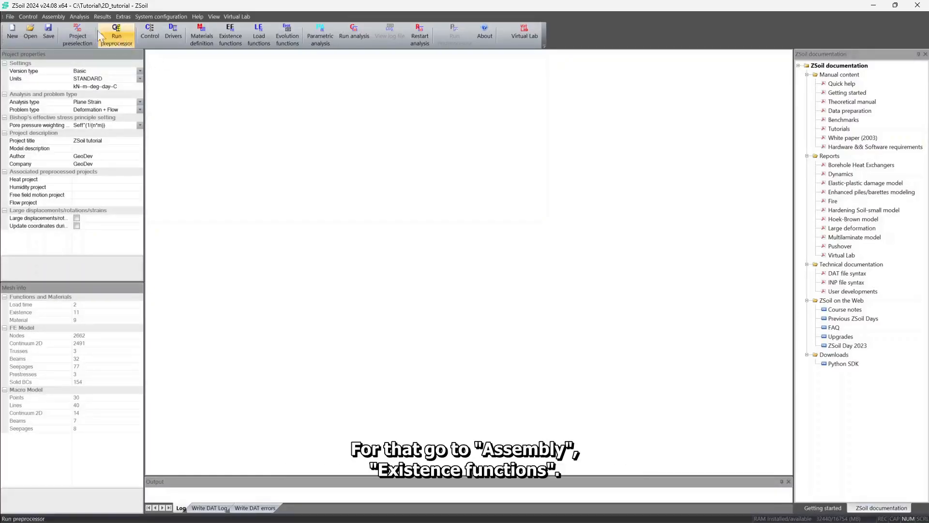
# - Define existence function 1 as "Exc1" with its first active period ending at day 3
pyautogui.click(53, 17)
pyautogui.click(63, 50)
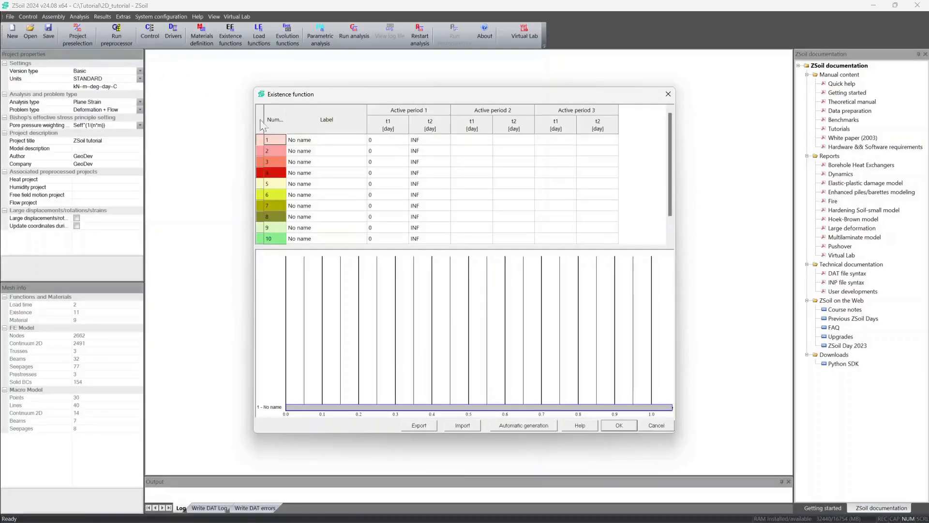
pyautogui.click(317, 140)
pyautogui.write('Exc1')
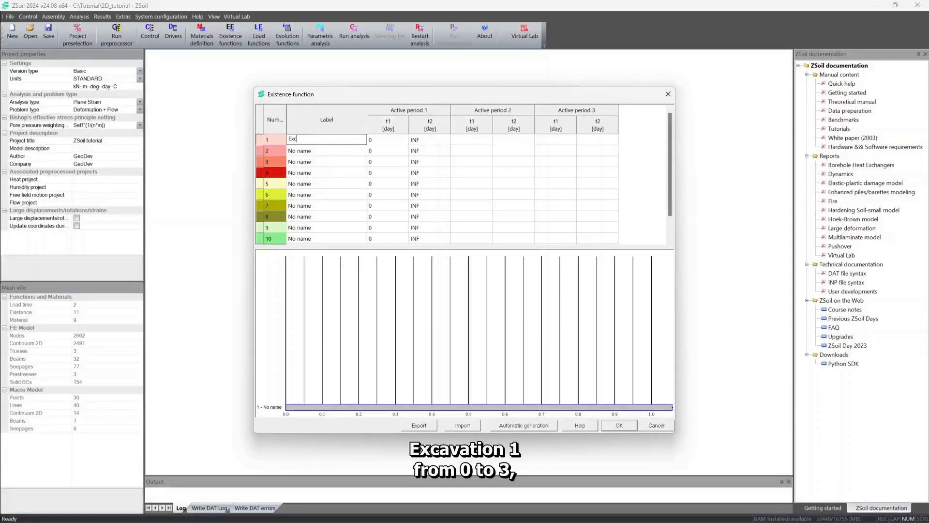
pyautogui.press('Tab')
pyautogui.press('Tab')
pyautogui.write('3')
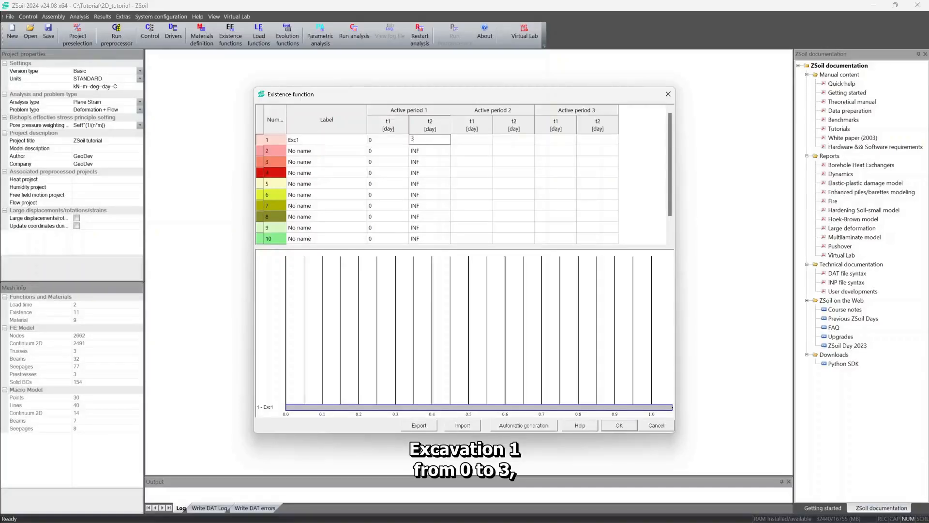
pyautogui.press('Tab')
# - Define existence function 2 as "Exc2" with its first active period ending at day 4
pyautogui.click(319, 150)
pyautogui.write('E')
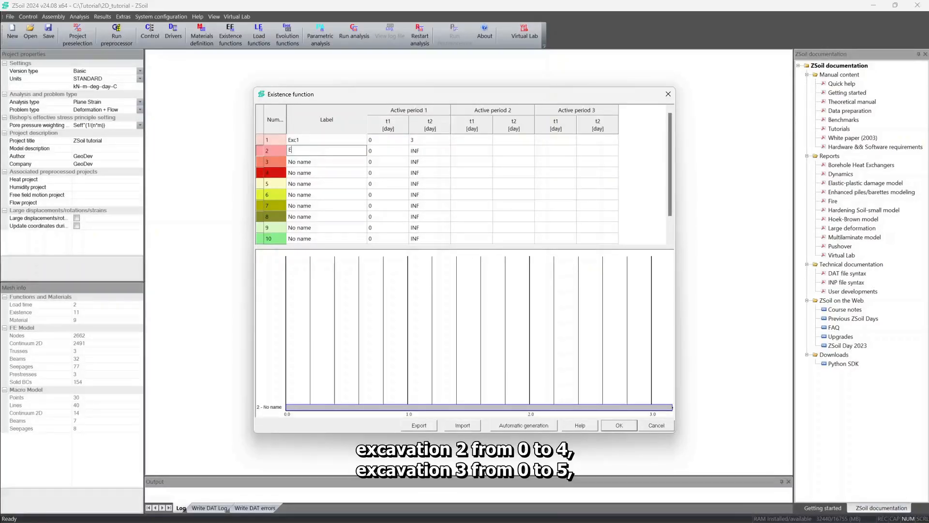
pyautogui.write('xc2')
pyautogui.press('Tab')
pyautogui.press('Tab')
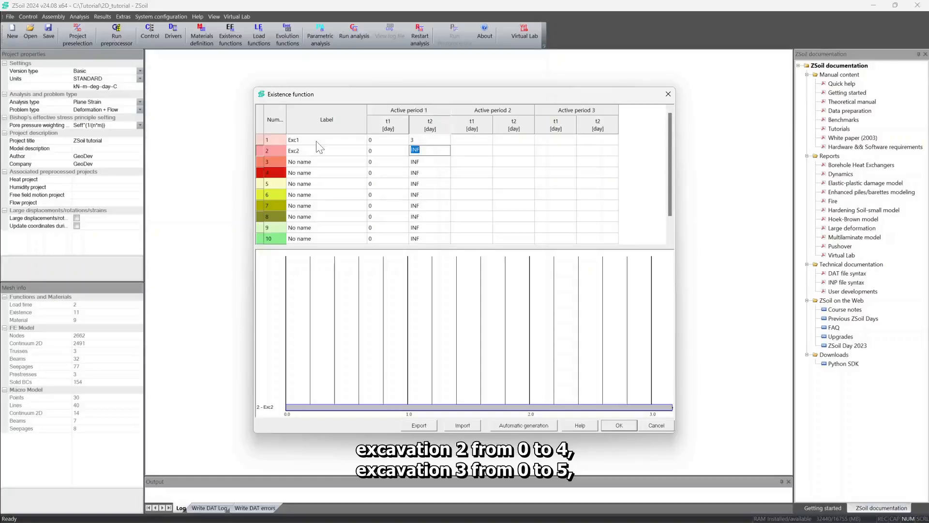
pyautogui.write('4')
pyautogui.press('Tab')
# - Define existence function 3 as "Exc3" with its first active period ending at day 5
pyautogui.hotkey('shift', 'Tab')
pyautogui.write('E')
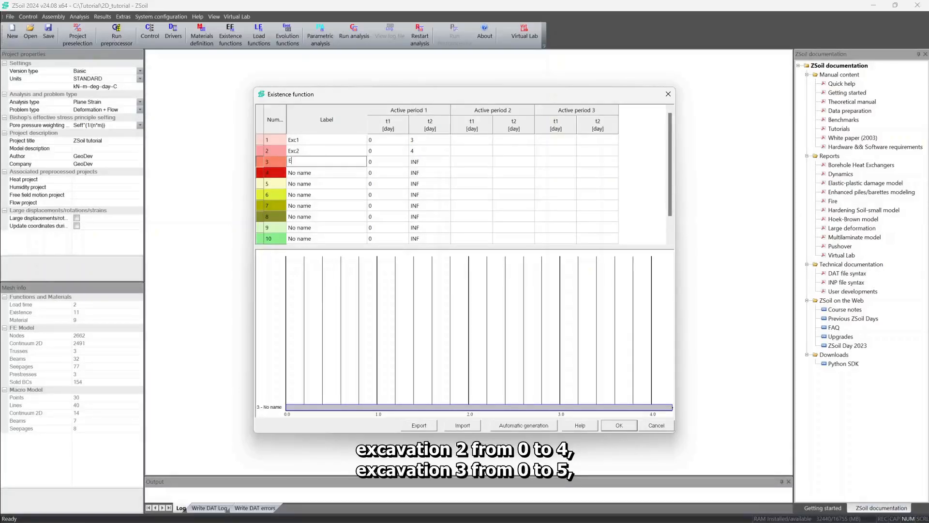
pyautogui.write('xc3')
pyautogui.press('Tab')
pyautogui.press('Tab')
pyautogui.write('5')
pyautogui.press('Tab')
# - Define existence function 4 as "Exc4" with its first active period ending at day 6
pyautogui.hotkey('shift', 'Tab')
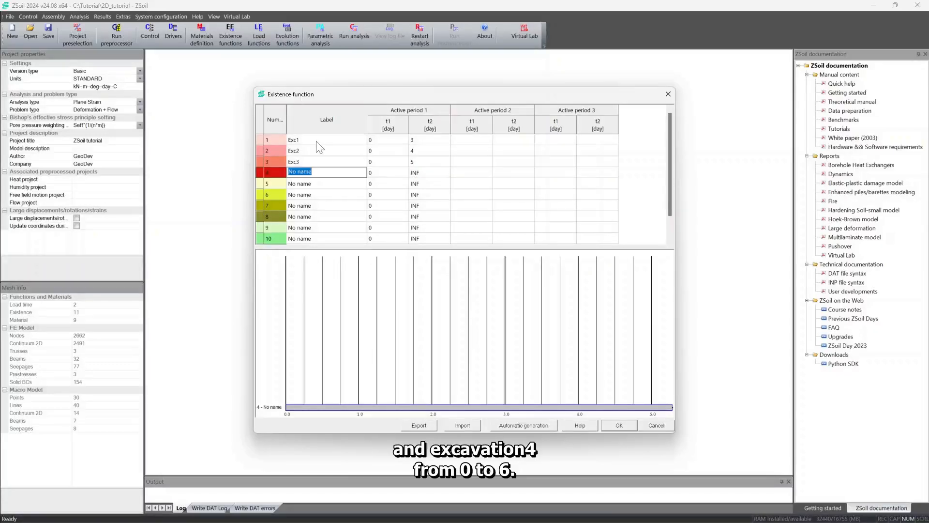
pyautogui.write('Exc4')
pyautogui.press('Tab')
pyautogui.press('Tab')
pyautogui.write('6')
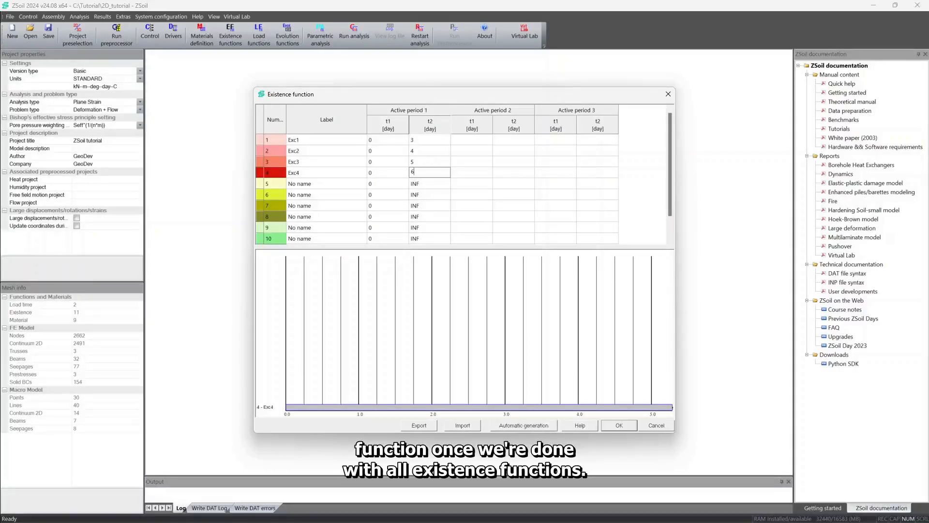
pyautogui.press('Return')
# - Define existence function 5 as "DiaphragmWall", active from day 1 to INF
pyautogui.press('Left')
pyautogui.press('Left')
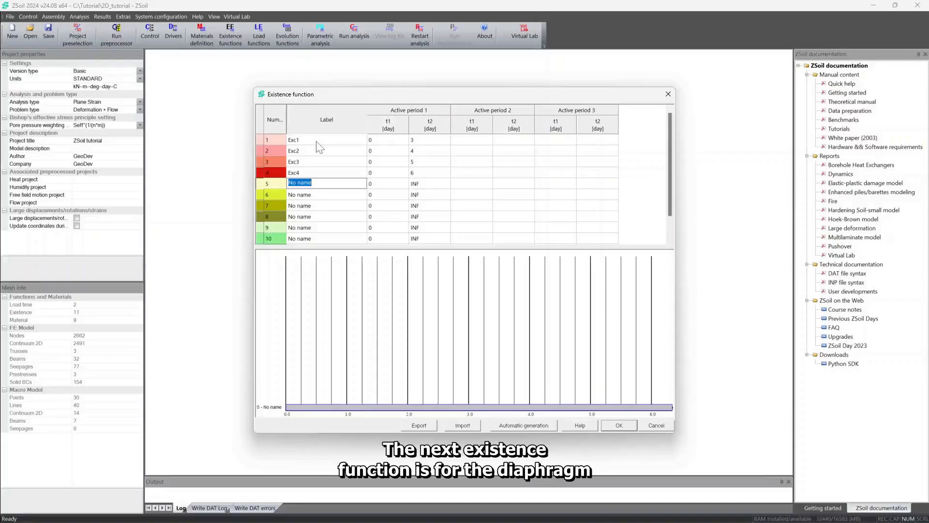
pyautogui.write('Diaphr')
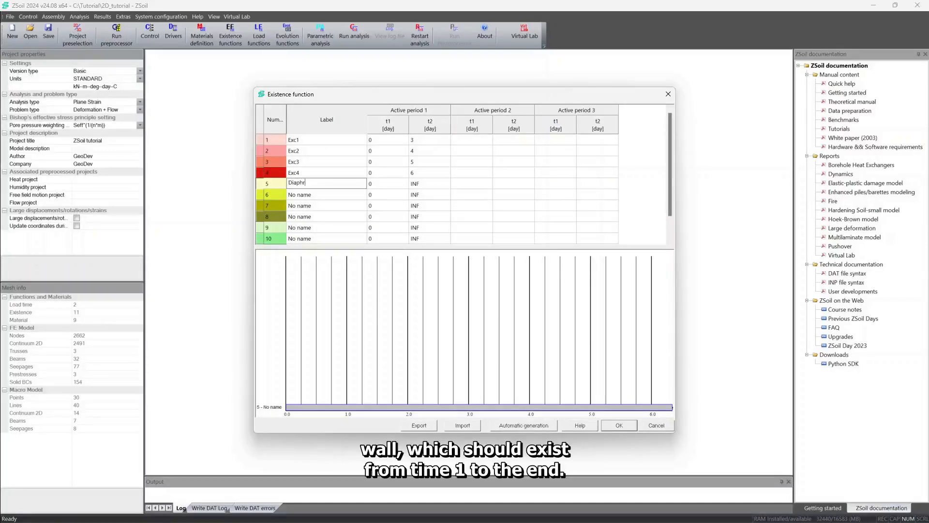
pyautogui.write('agmWall')
pyautogui.press('Tab')
pyautogui.write('1')
pyautogui.press('Tab')
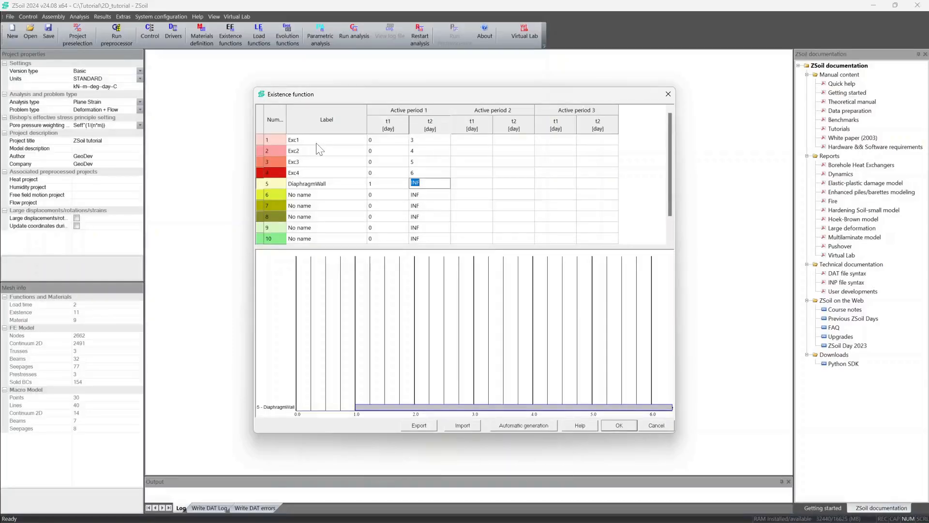
pyautogui.press('Return')
# - Define existence function 6 as "A1", active from day 3.99 to INF
pyautogui.press('Left')
pyautogui.press('Left')
pyautogui.write('A1')
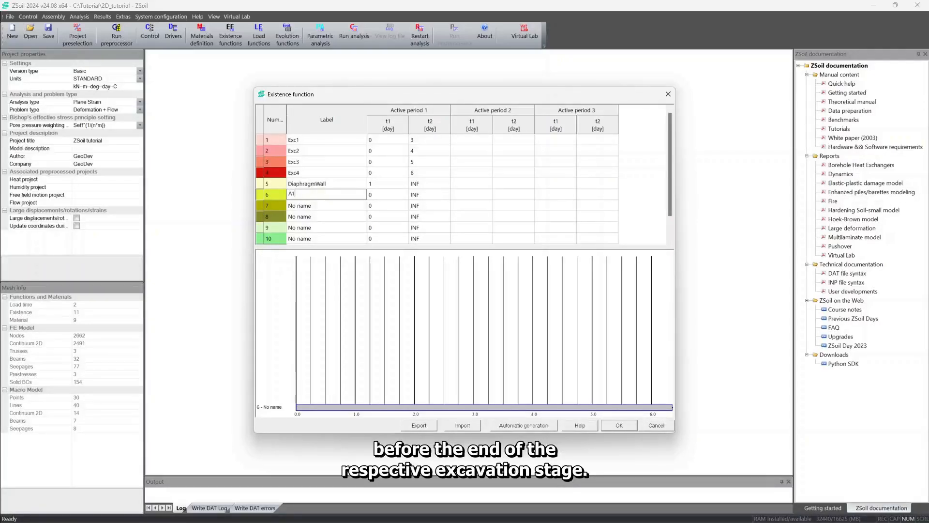
pyautogui.press('Tab')
pyautogui.write('3.99')
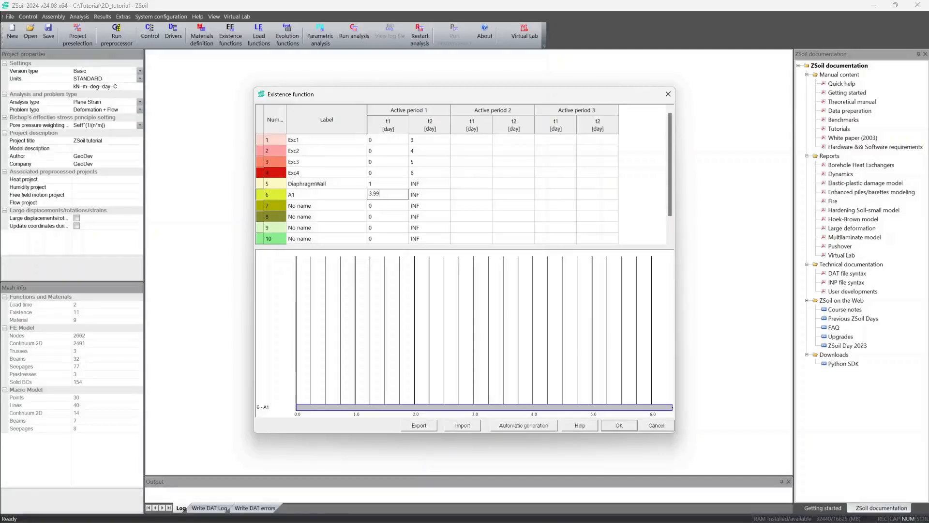
pyautogui.press('Tab')
# - Define existence function 8 as "A2", active from day 4.99
pyautogui.press('Down')
pyautogui.press('Down')
pyautogui.press('Left')
pyautogui.press('Left')
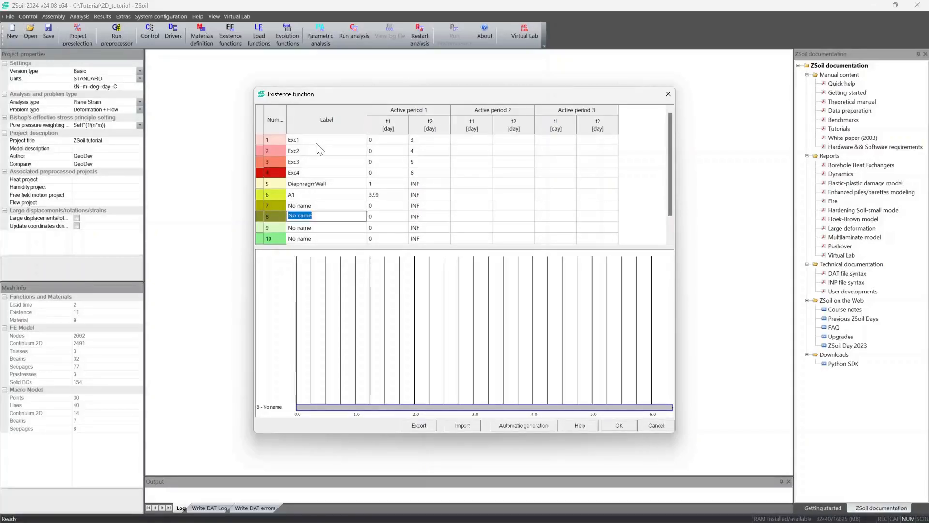
pyautogui.write('A2')
pyautogui.press('Tab')
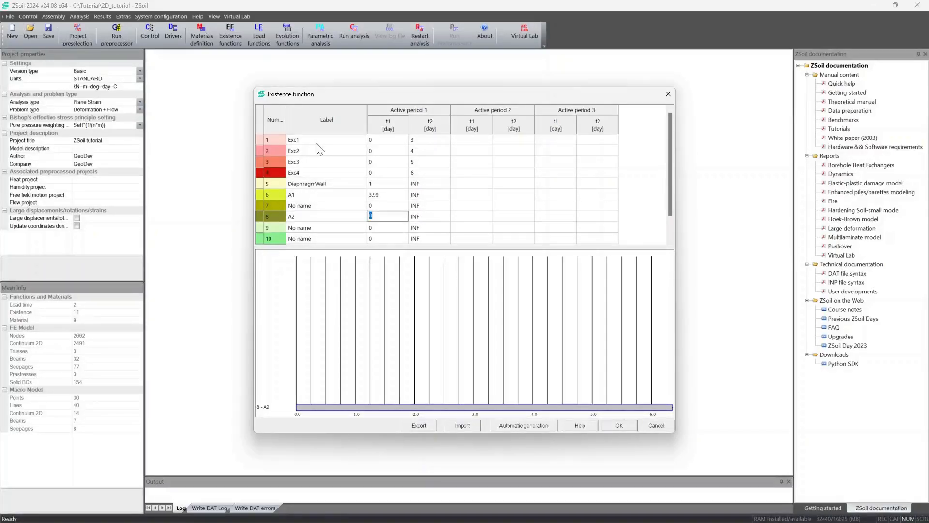
pyautogui.write('4.99')
pyautogui.press('Tab')
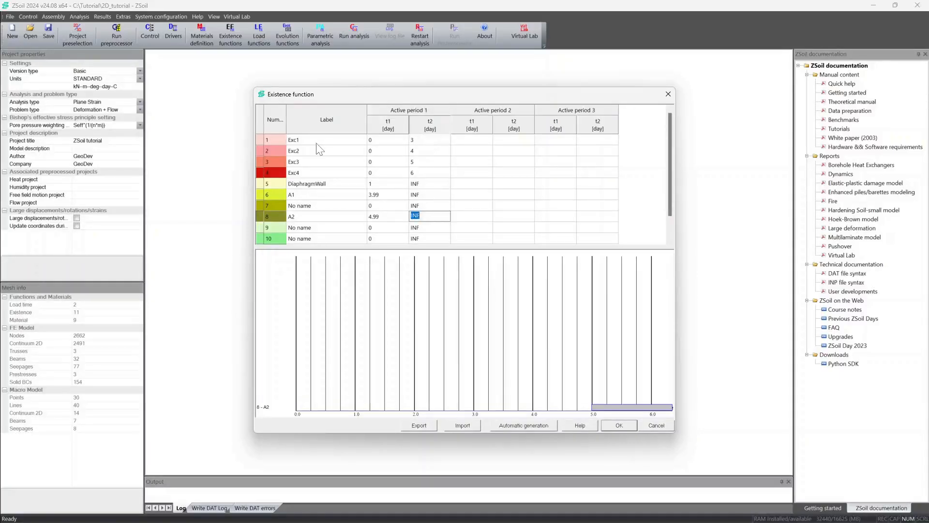
# - Define existence function 10 as "A3", active from day 5.99
pyautogui.press('Down')
pyautogui.press('Down')
pyautogui.press('Left')
pyautogui.press('Left')
pyautogui.write('A3')
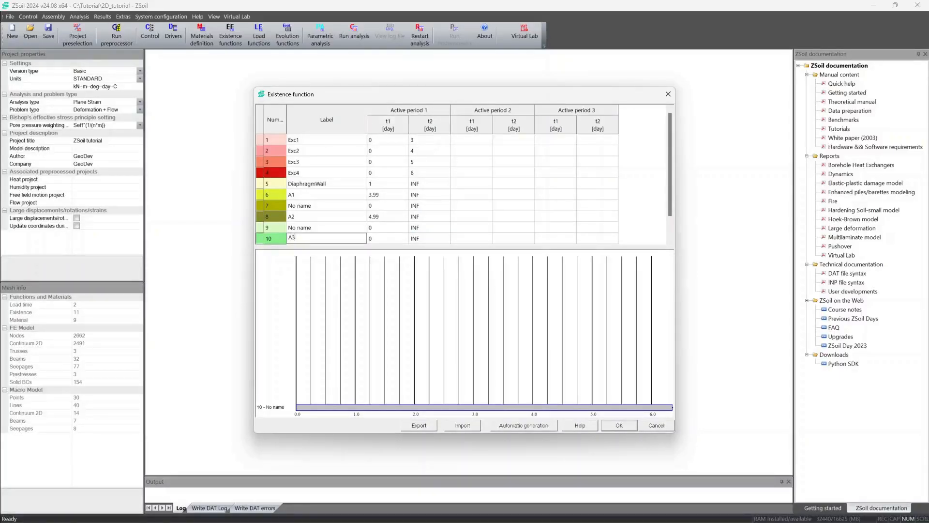
pyautogui.press('Tab')
pyautogui.write('5.99')
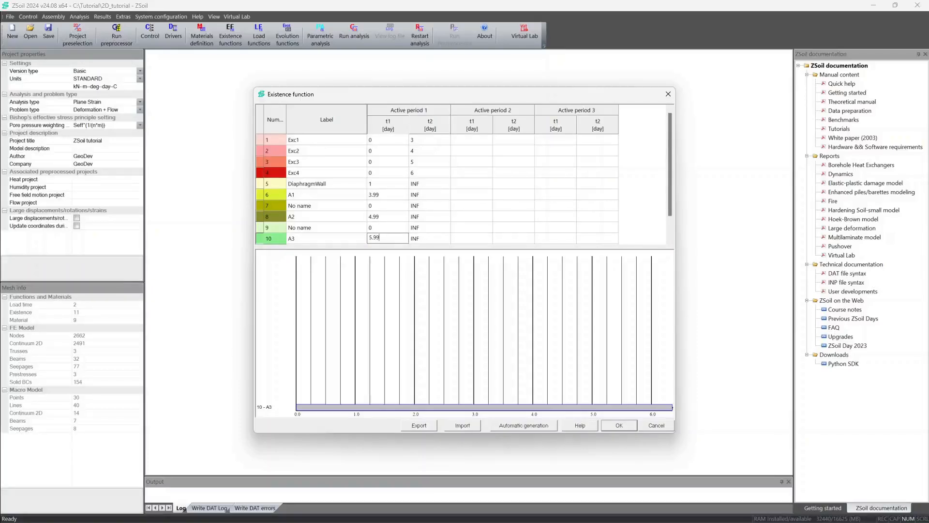
pyautogui.press('Tab')
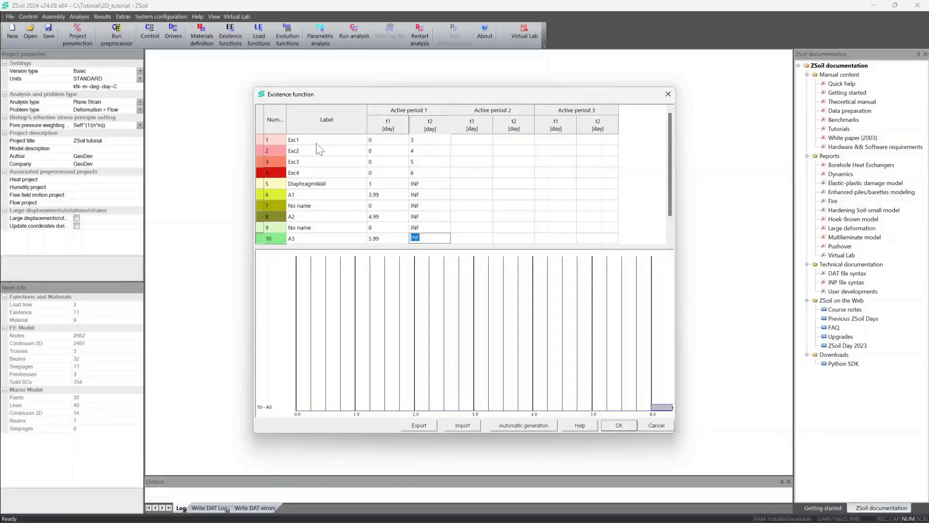
# - Define existence function 7 as "prestressA1", active from day 3.99 to day 4
pyautogui.press('Up')
pyautogui.press('Up')
pyautogui.press('Up')
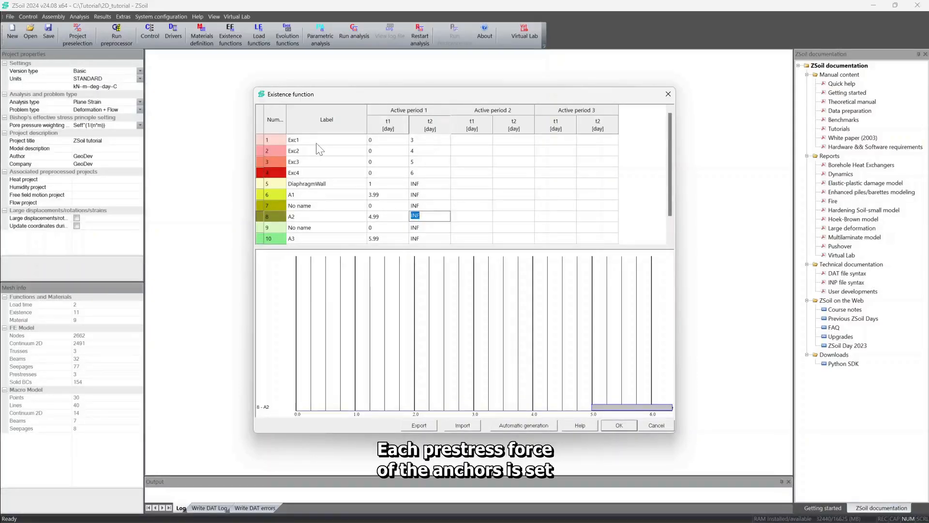
pyautogui.press('Left')
pyautogui.press('Left')
pyautogui.write('PrestressA')
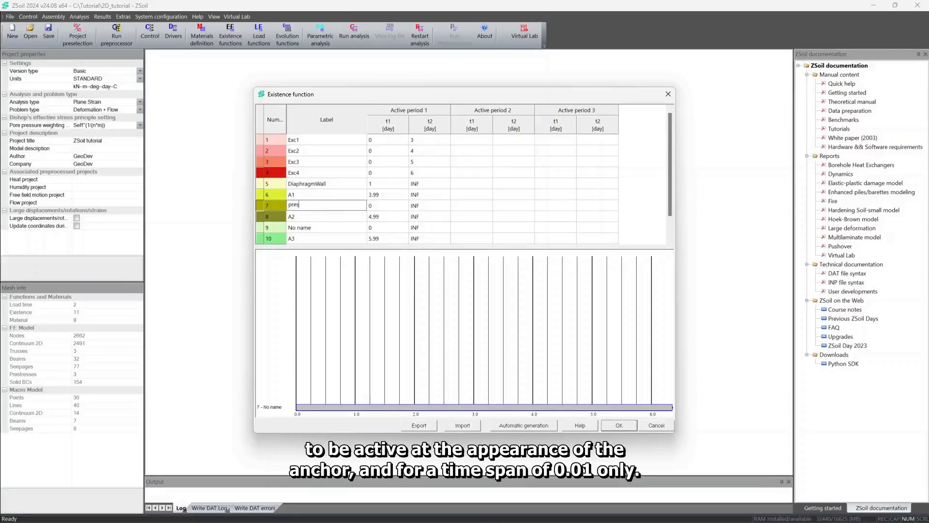
pyautogui.write('1')
pyautogui.press('Tab')
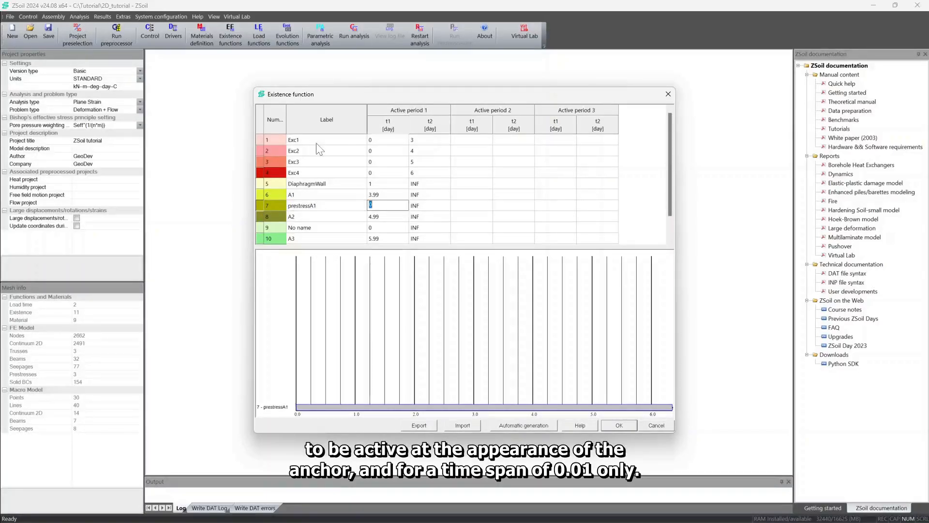
pyautogui.write('3.99')
pyautogui.press('Tab')
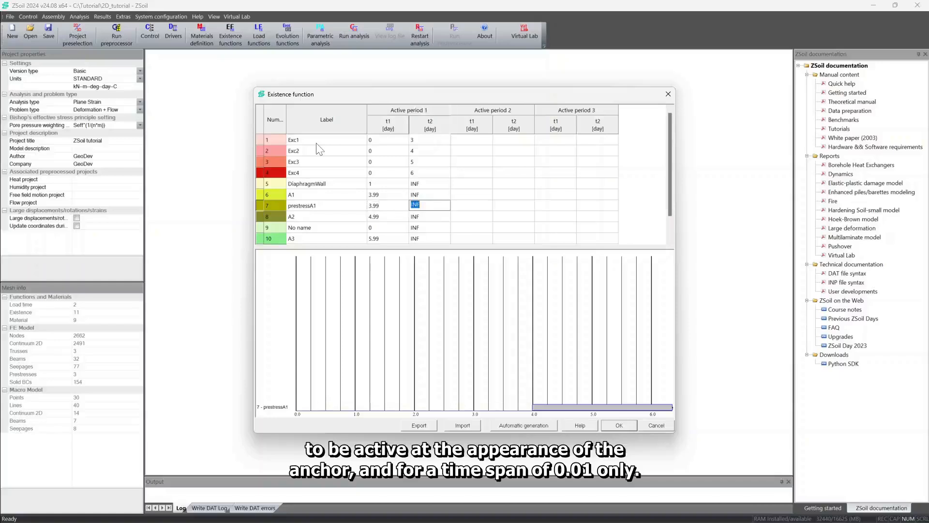
pyautogui.write('4')
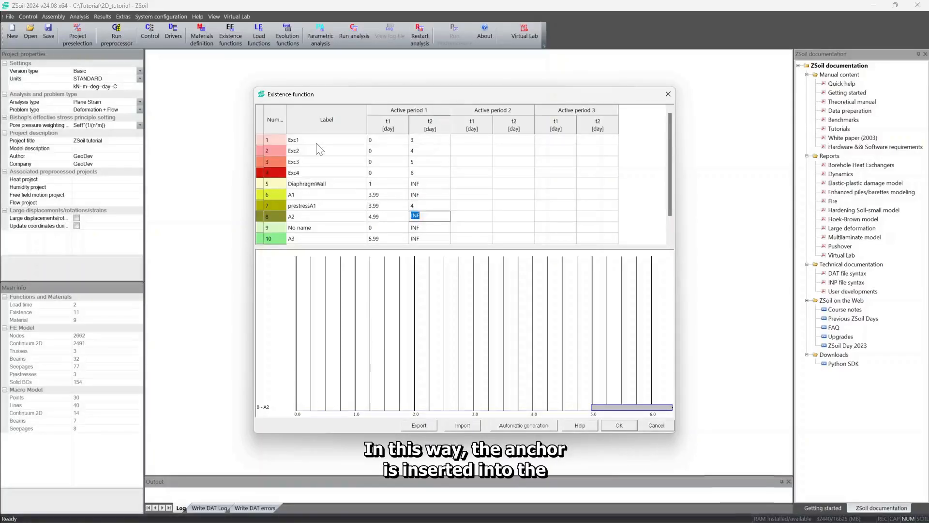
# - Define existence function 9 as "prestressA2", active from day 4.99 to day 5
pyautogui.press('Tab')
pyautogui.press('Tab')
pyautogui.hotkey('shift', 'Tab')
pyautogui.write('prest')
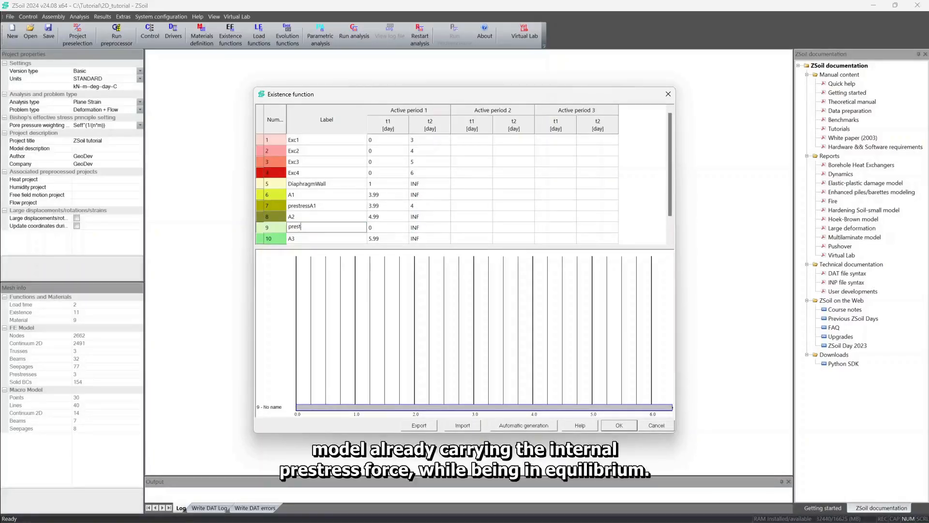
pyautogui.write('ressA2')
pyautogui.press('Tab')
pyautogui.write('4.99')
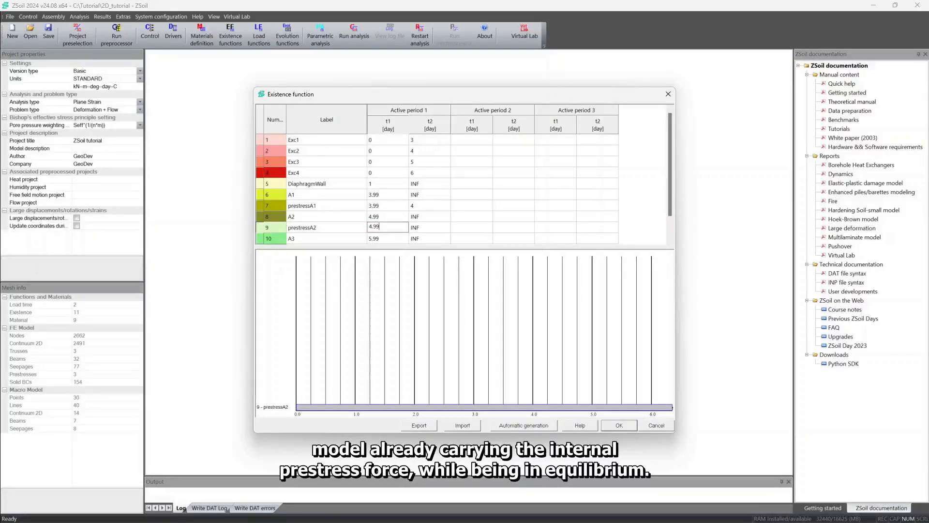
pyautogui.press('Tab')
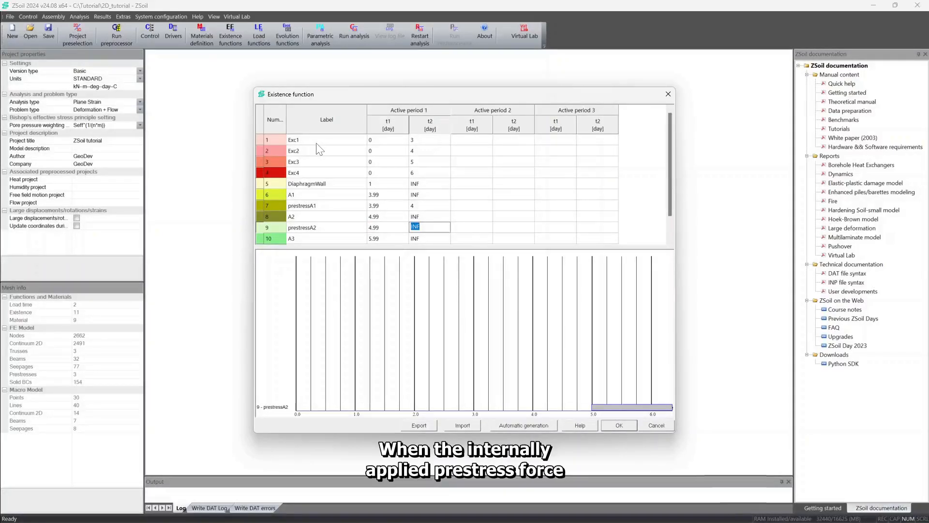
pyautogui.write('5')
# - Define existence function 11 as "prestressA3", active from day 5.99 to day 6, and accept the existence functions
pyautogui.press('Down')
pyautogui.press('Down')
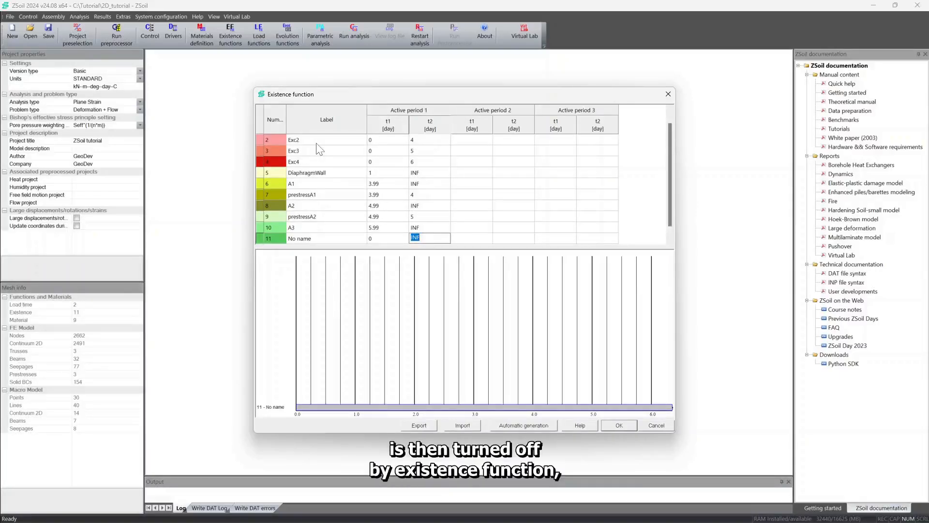
pyautogui.press('Left')
pyautogui.press('Left')
pyautogui.write('pre')
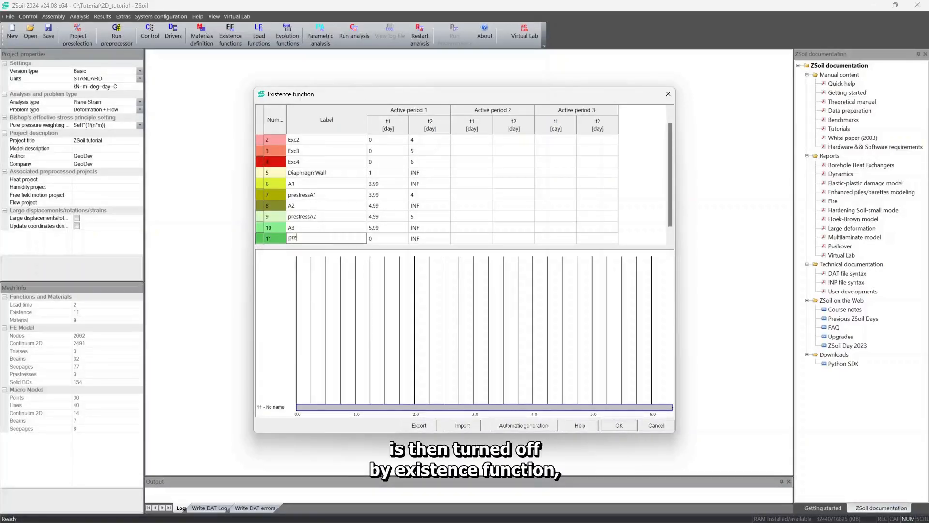
pyautogui.write('stressA3')
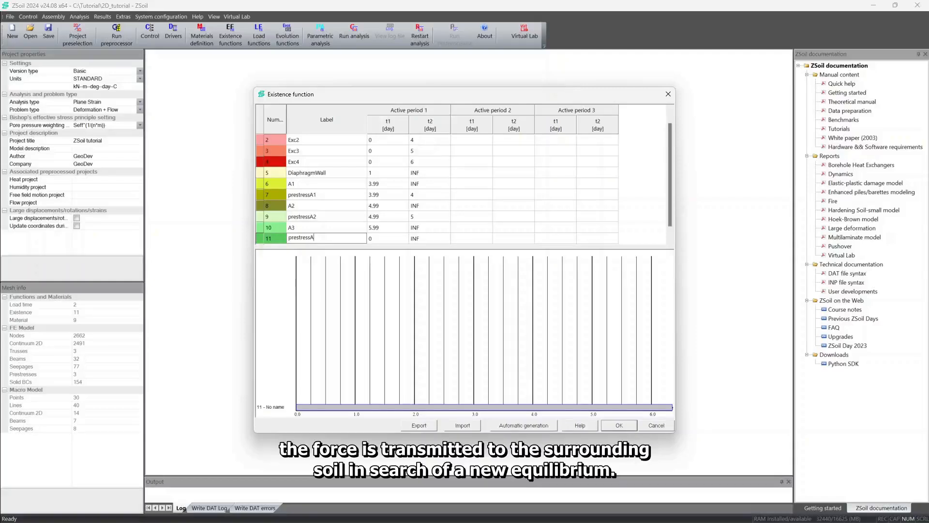
pyautogui.press('Tab')
pyautogui.write('5.99')
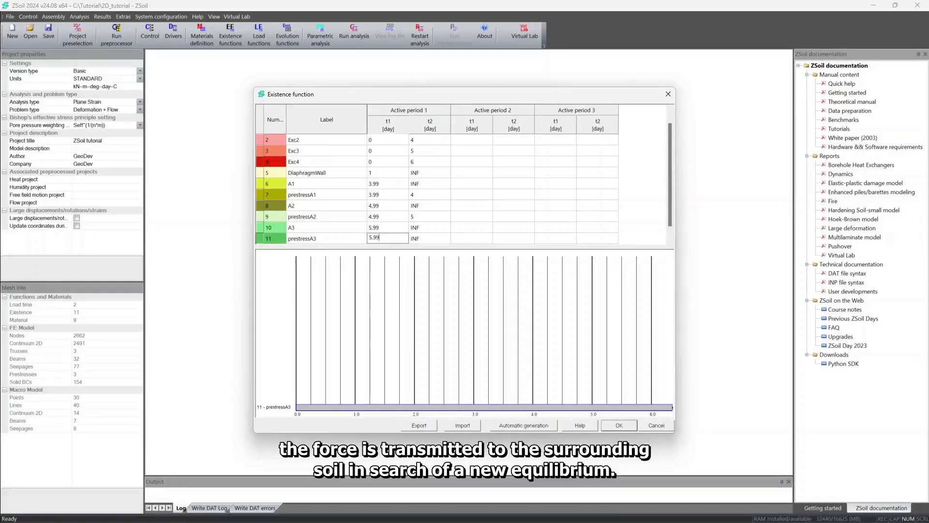
pyautogui.press('Tab')
pyautogui.write('6')
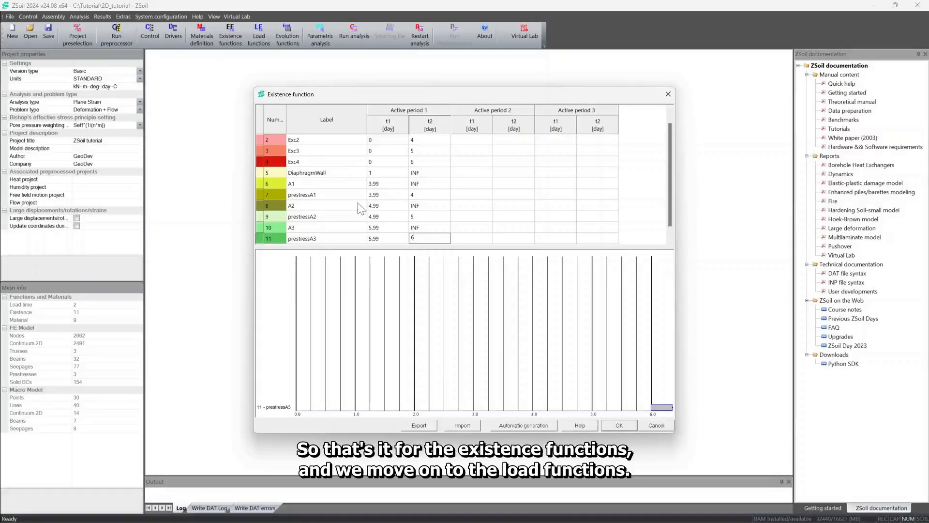
pyautogui.click(619, 424)
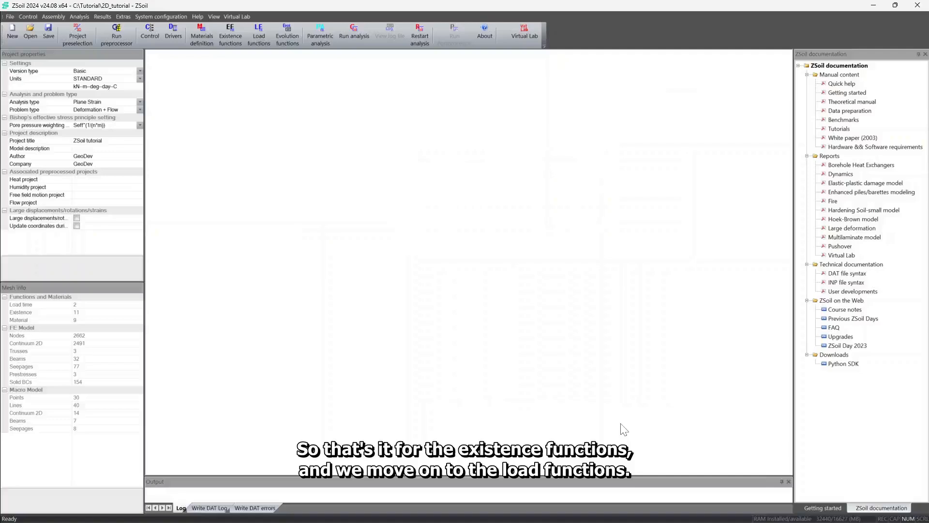
# - Open the load functions and rename load function 1 as "Unloading"
pyautogui.click(56, 16)
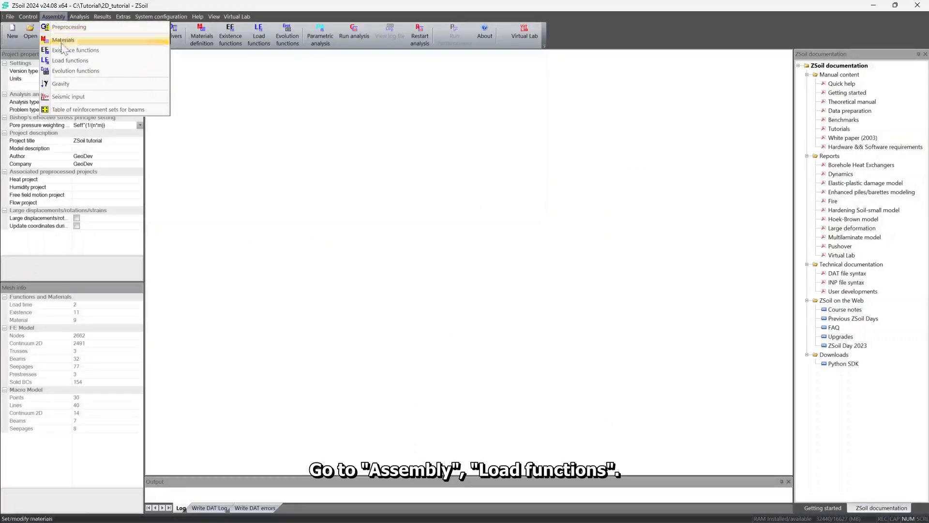
pyautogui.click(63, 61)
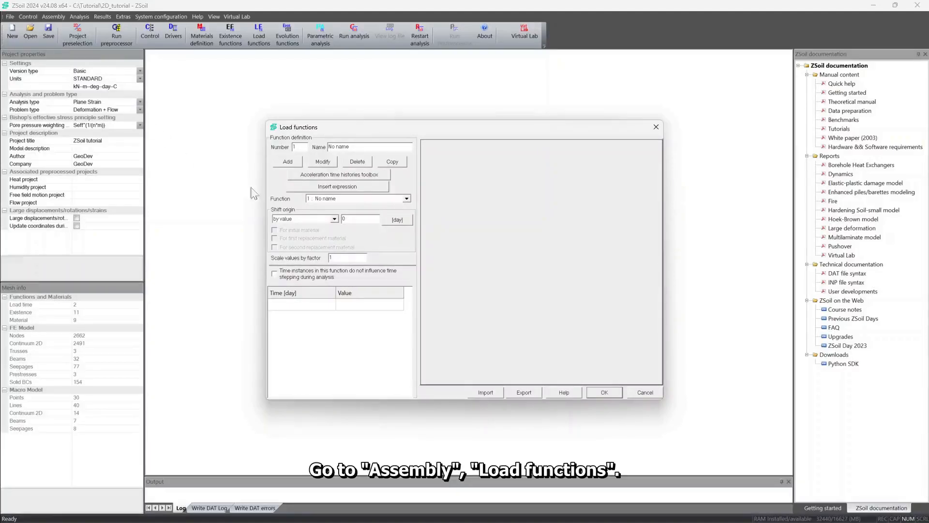
pyautogui.moveTo(352, 147); pyautogui.dragTo(325, 147)
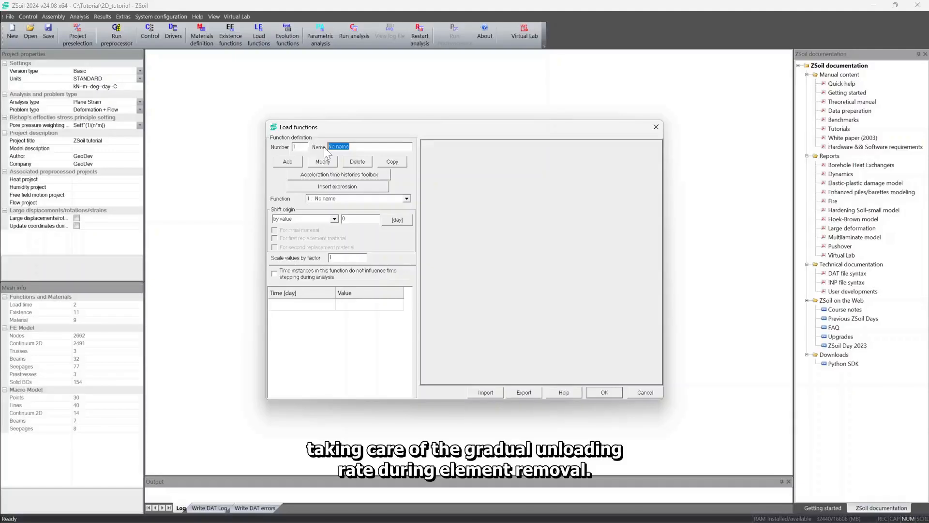
pyautogui.write('Unloading')
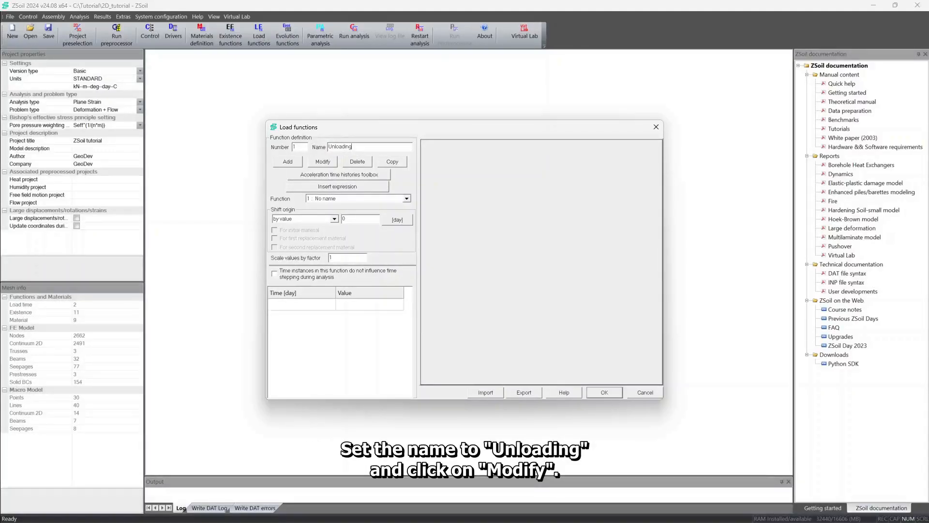
pyautogui.click(323, 164)
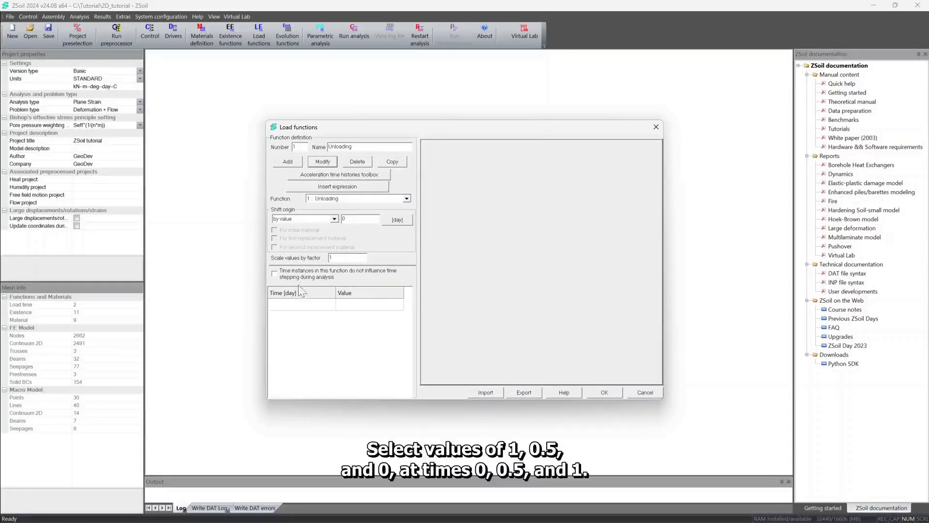
# - Give the Unloading function values 1, 0.5 and 0 at days 0, 0.5 and 1, with its origin shifted to element deactivation time
pyautogui.click(300, 306)
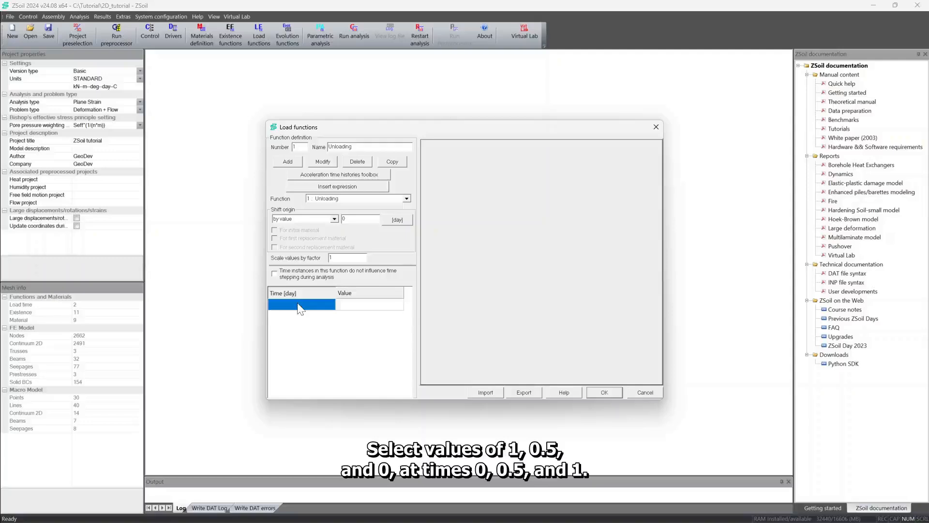
pyautogui.write('0')
pyautogui.press('Tab')
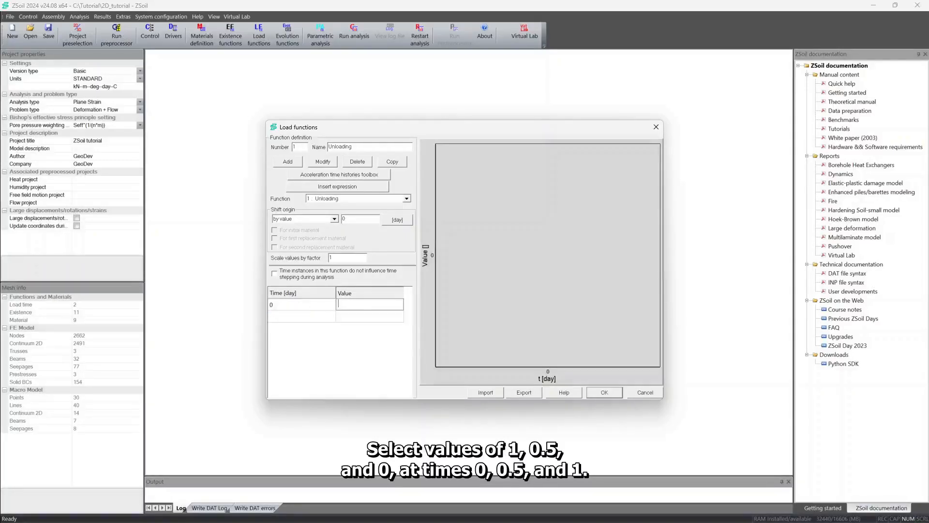
pyautogui.press('Tab')
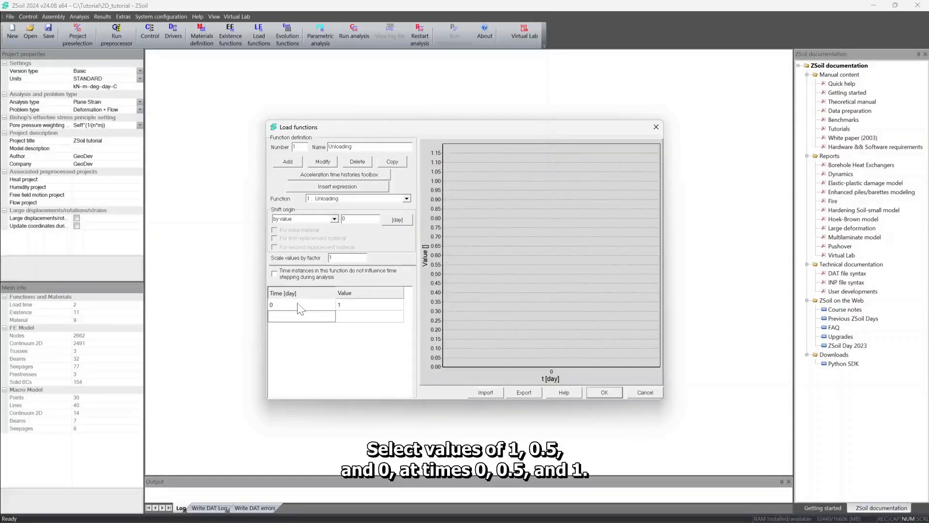
pyautogui.write('0')
pyautogui.press('Tab')
pyautogui.write('0')
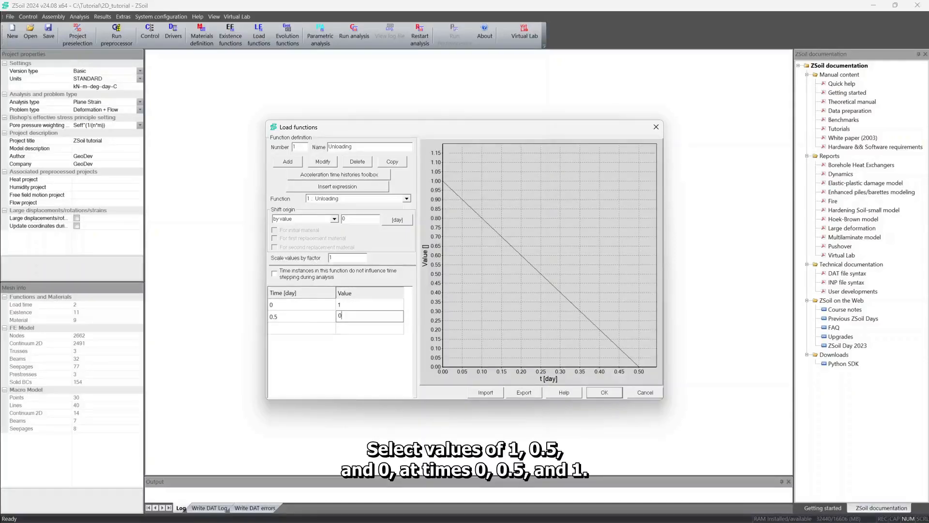
pyautogui.press('Tab')
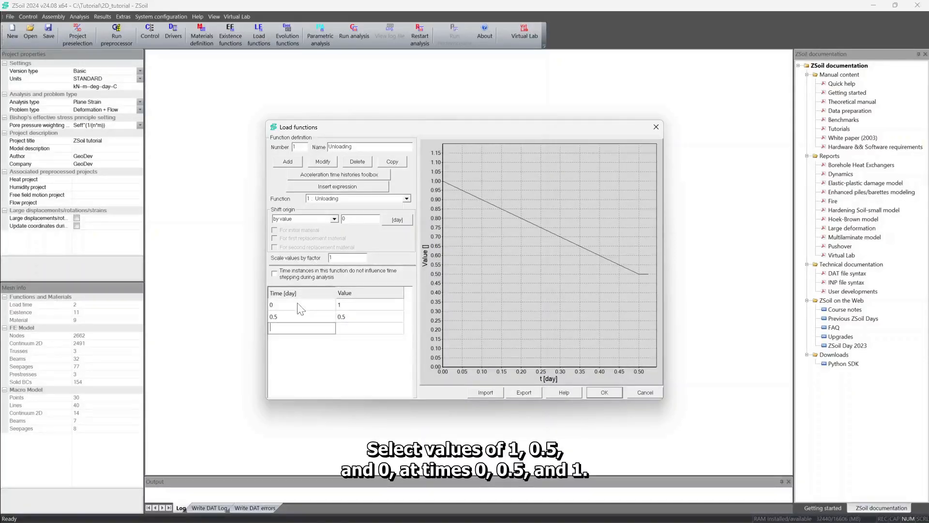
pyautogui.write('1')
pyautogui.press('Tab')
pyautogui.write('0')
pyautogui.press('Return')
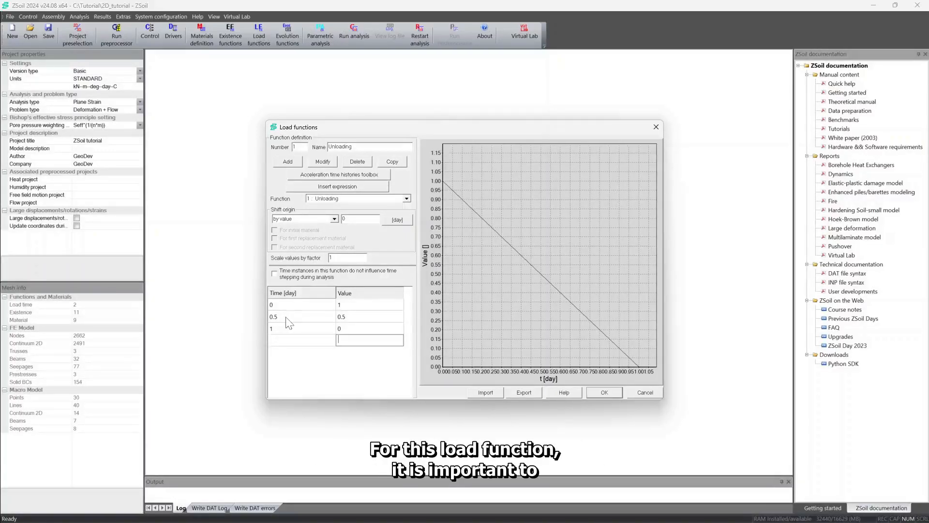
pyautogui.click(283, 219)
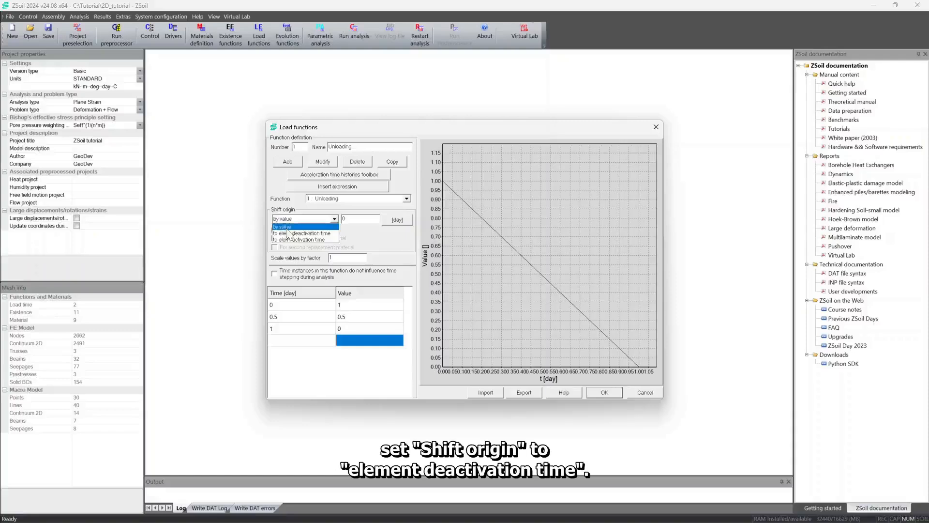
pyautogui.click(288, 234)
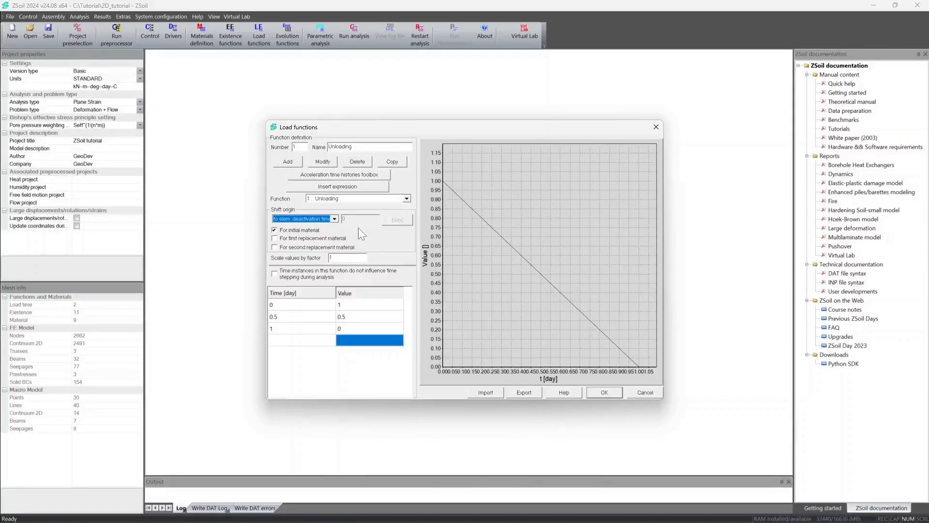
# - Select load function 2 and rename it as "Dewatering"
pyautogui.click(355, 198)
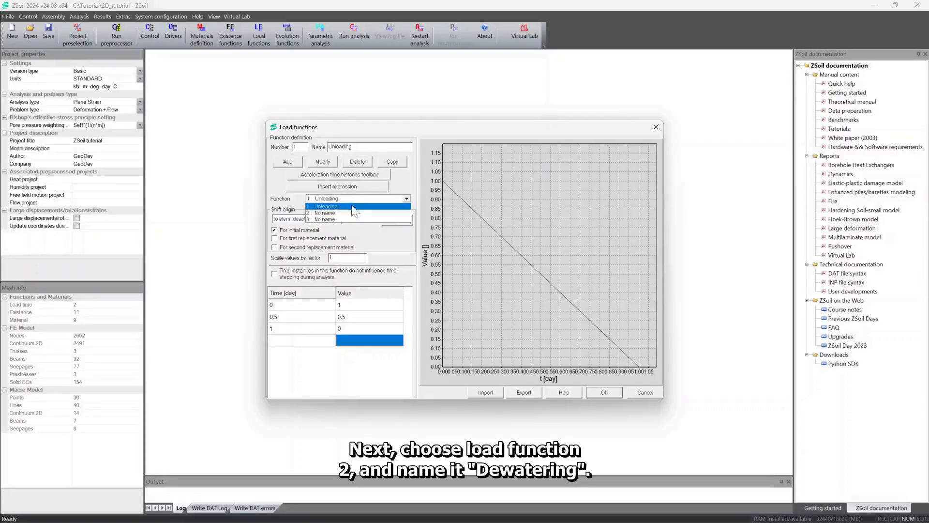
pyautogui.click(353, 213)
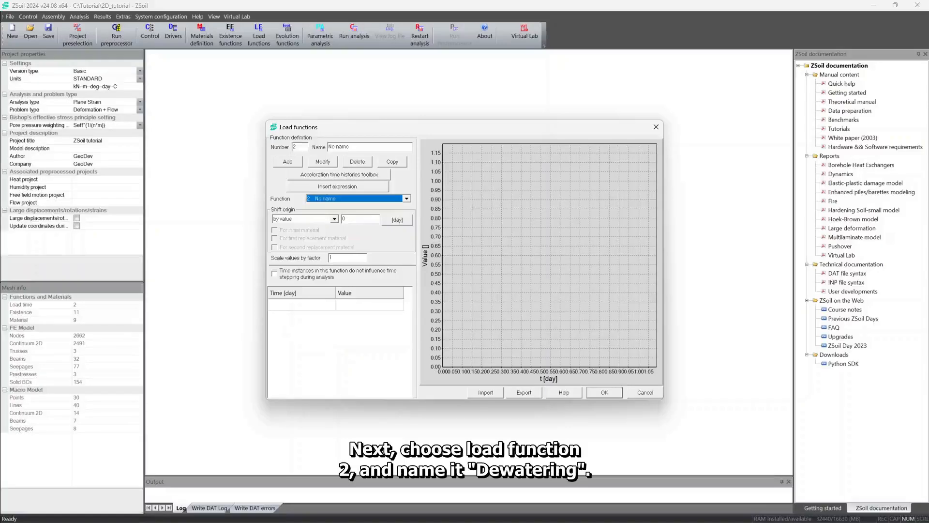
pyautogui.moveTo(350, 146); pyautogui.dragTo(309, 149)
pyautogui.write('Dewatering')
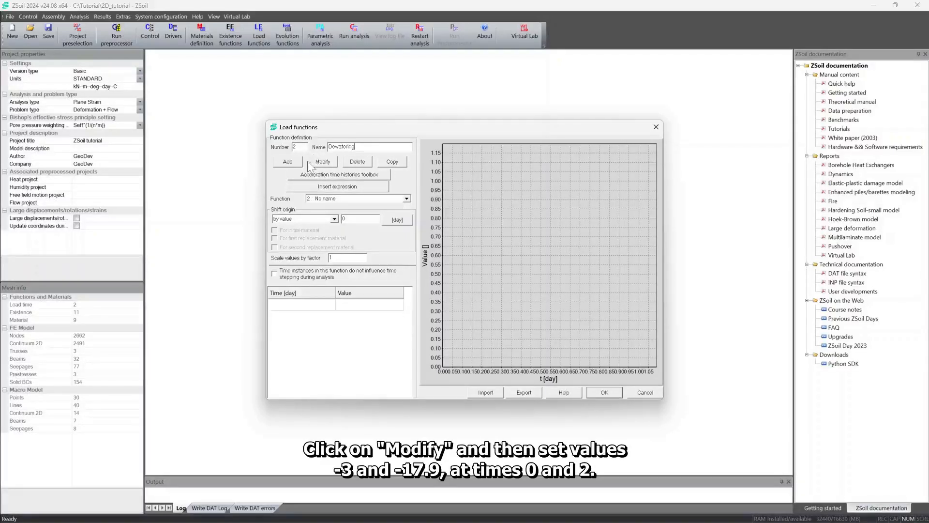
pyautogui.click(322, 162)
# - Give the Dewatering load function the values -3 at day 0 and -17.9 at day 2
pyautogui.click(306, 305)
pyautogui.write('0')
pyautogui.press('Tab')
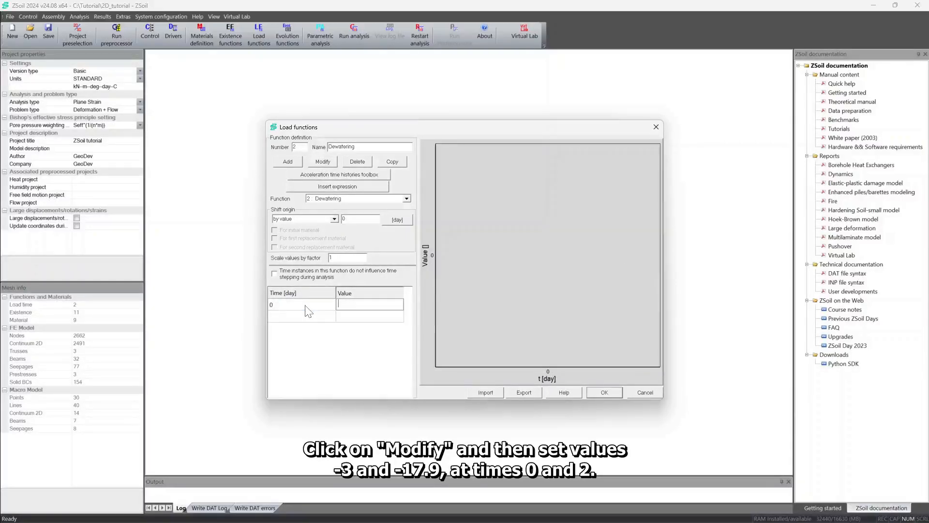
pyautogui.write('-3')
pyautogui.press('Tab')
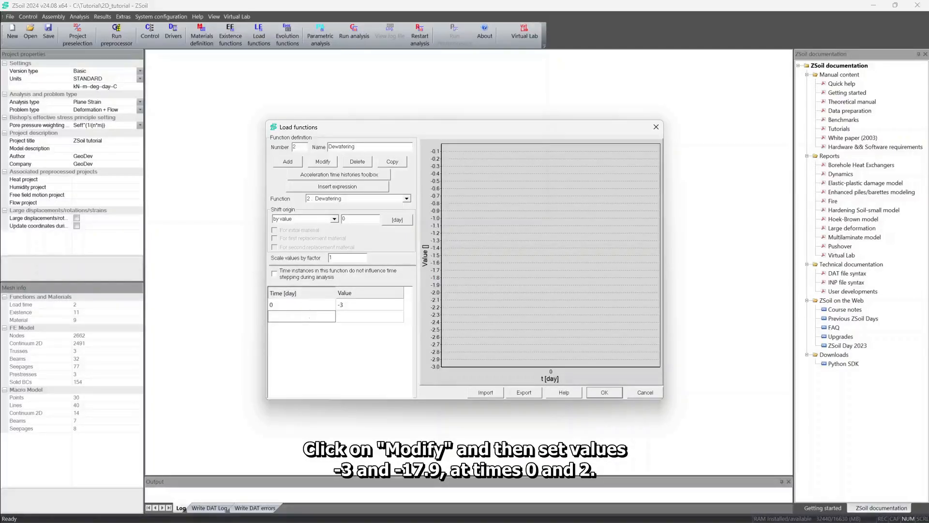
pyautogui.write('2')
pyautogui.press('Tab')
pyautogui.write('-1')
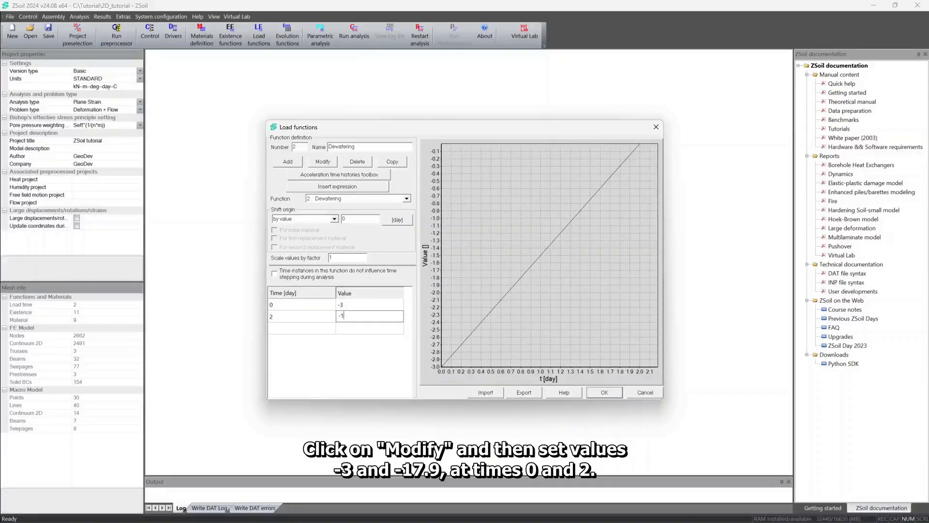
pyautogui.write('7.9')
pyautogui.press('Return')
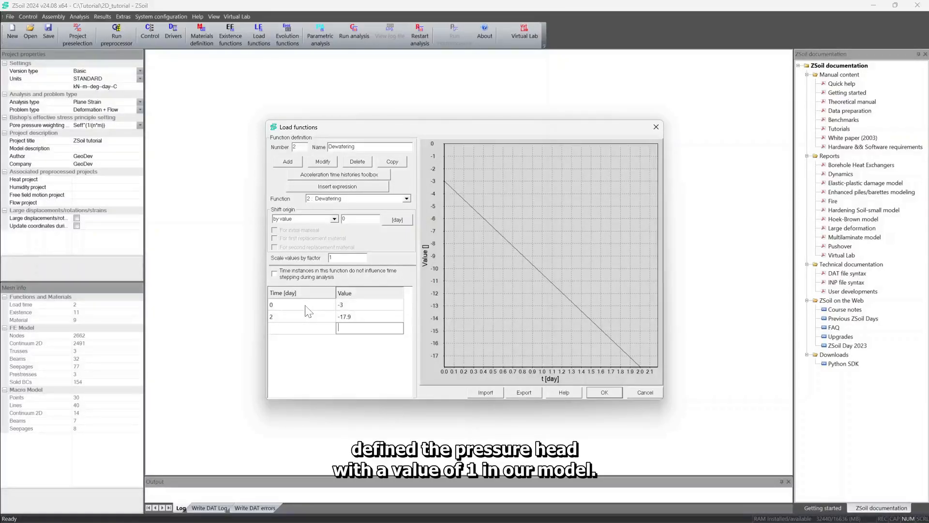
# - Select load function 3 and rename it as "Impermeable Barrier"
pyautogui.click(353, 200)
pyautogui.click(353, 225)
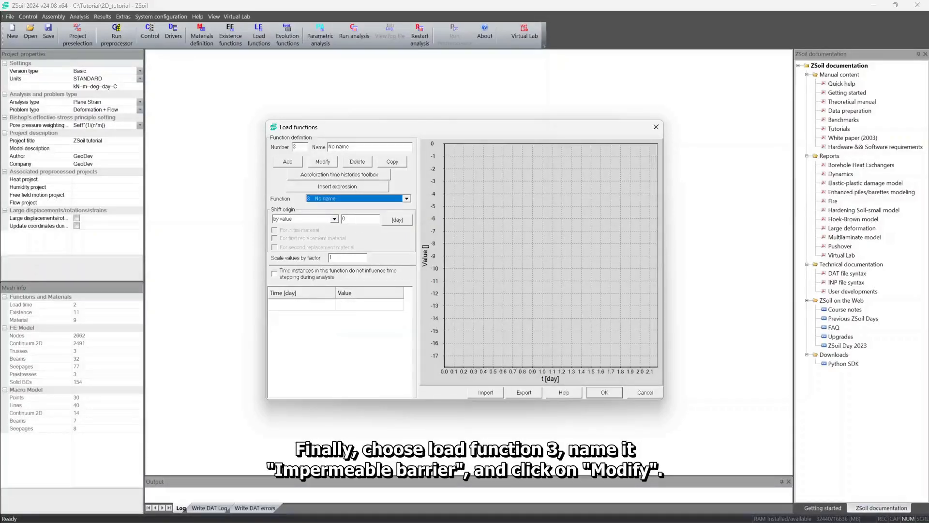
pyautogui.click(362, 147)
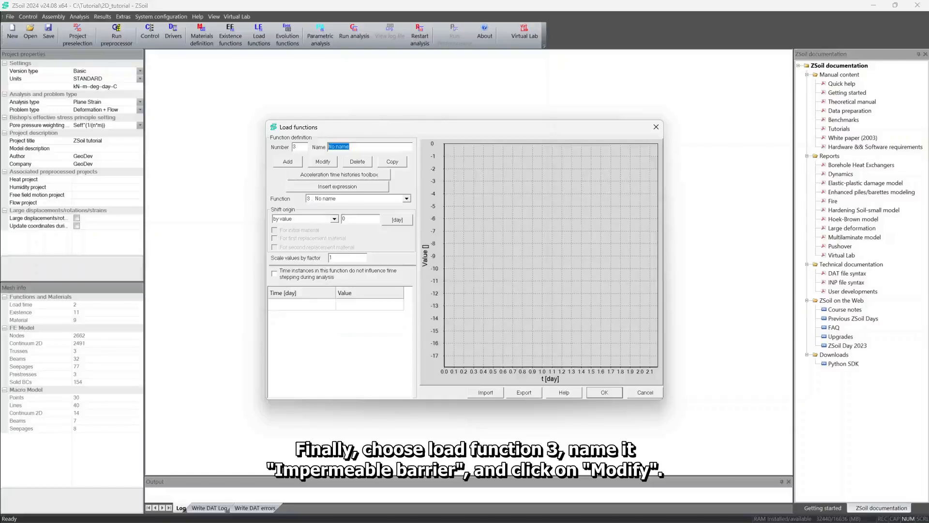
pyautogui.write('Impermeable Barrier')
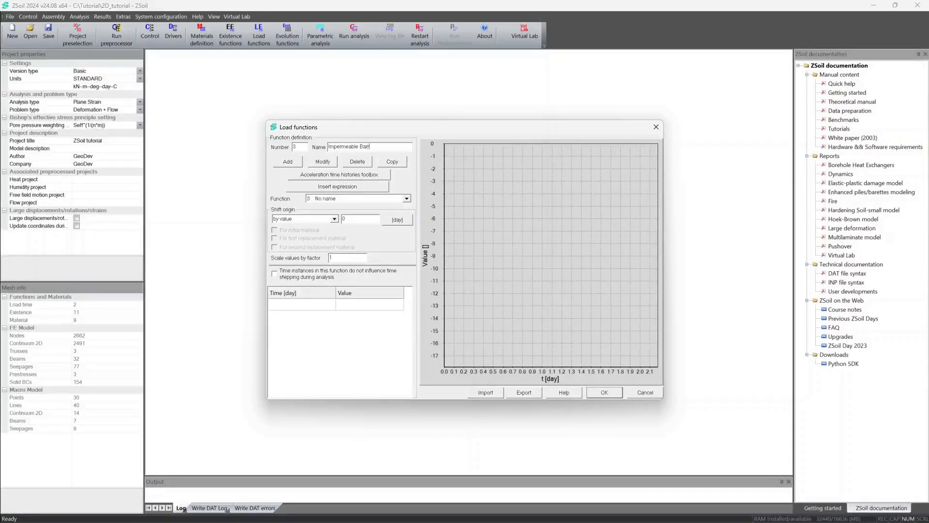
pyautogui.click(323, 163)
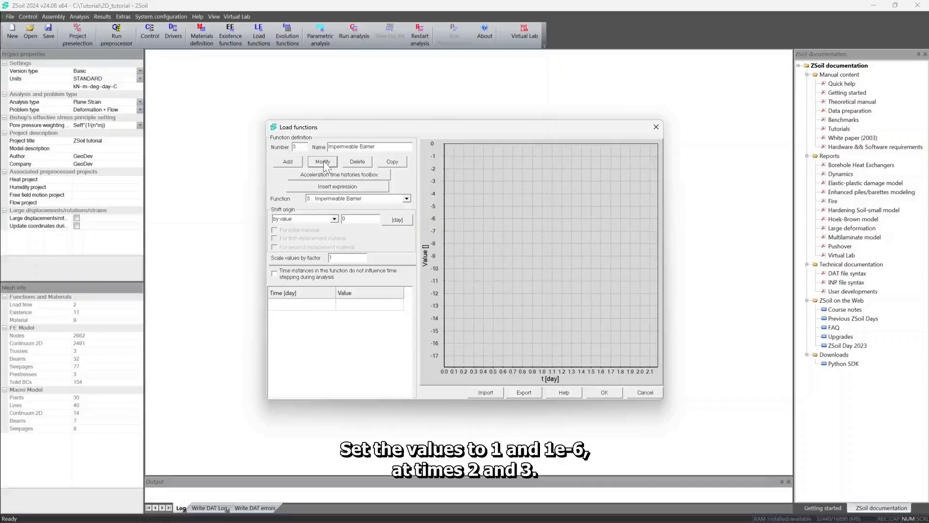
# - Give the Impermeable Barrier function values 1 at day 2 and 1e-006 at day 3, and accept the load functions
pyautogui.click(298, 306)
pyautogui.write('2')
pyautogui.press('Tab')
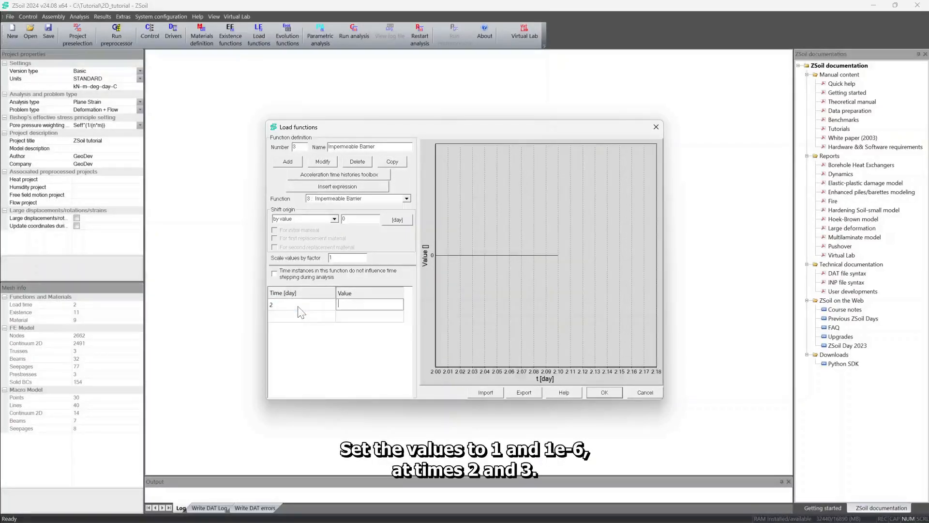
pyautogui.write('1')
pyautogui.press('Tab')
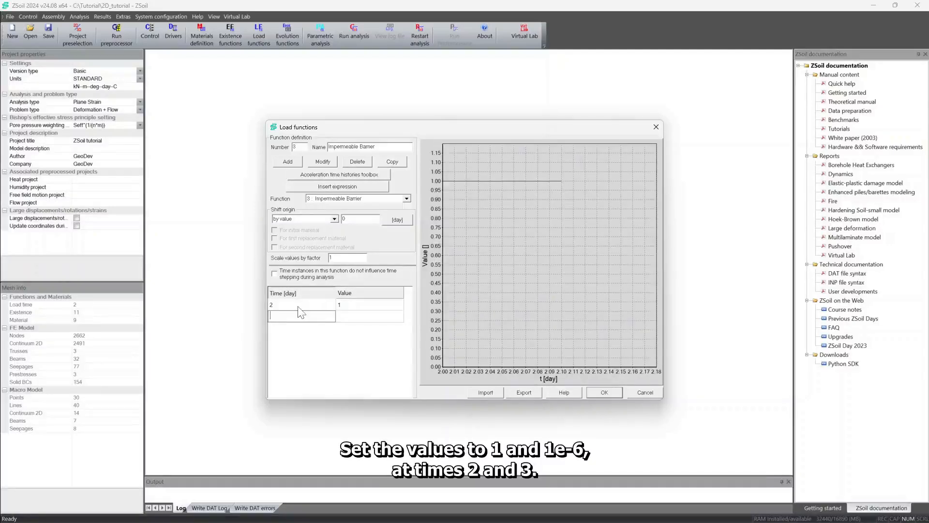
pyautogui.write('3')
pyautogui.press('Tab')
pyautogui.write('1')
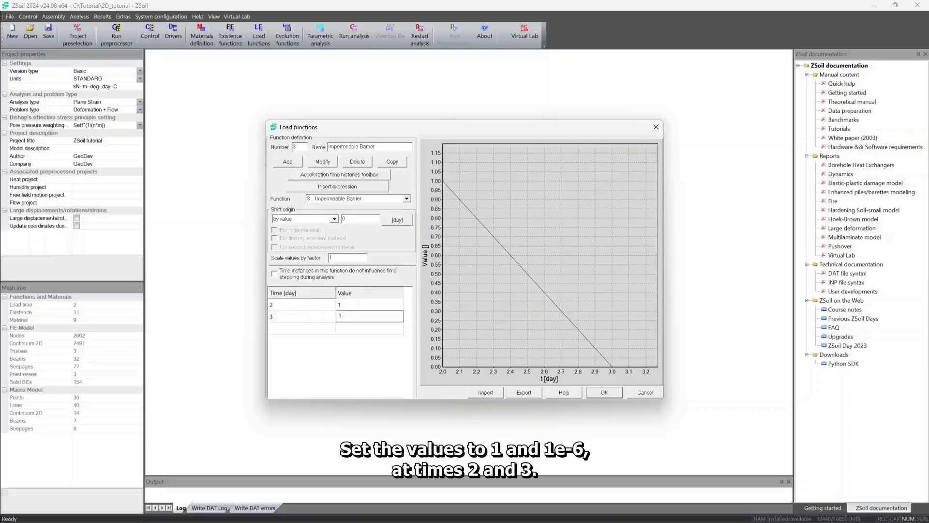
pyautogui.write('e-006')
pyautogui.press('Return')
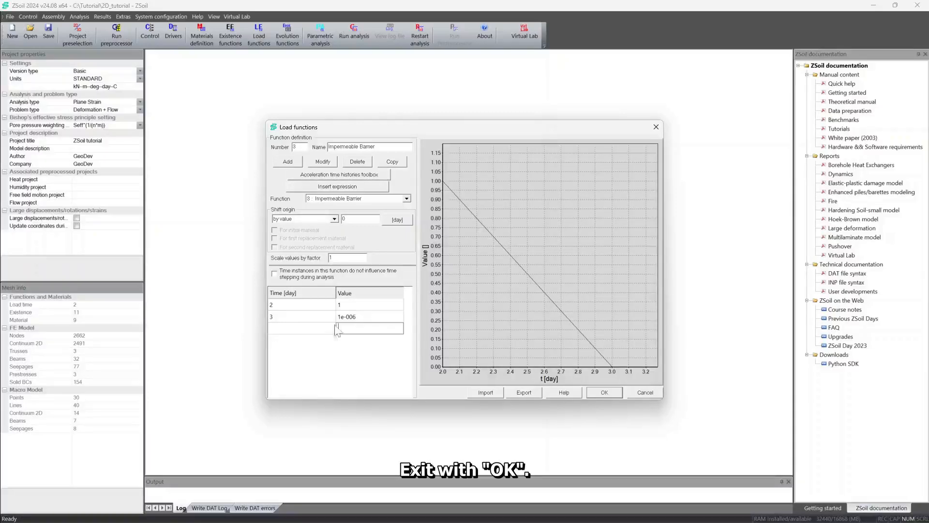
pyautogui.click(611, 394)
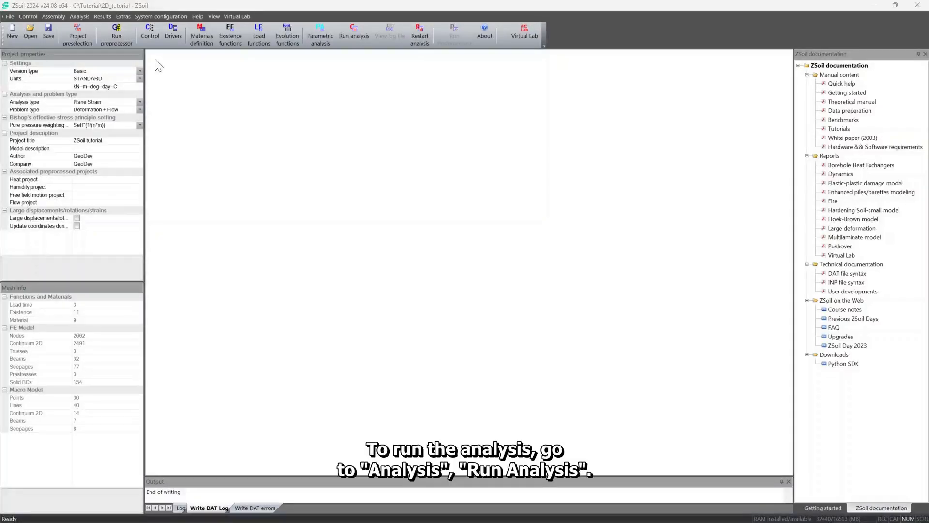
# - Run the analysis of the excavation model and open its results in the postprocessor
pyautogui.click(80, 17)
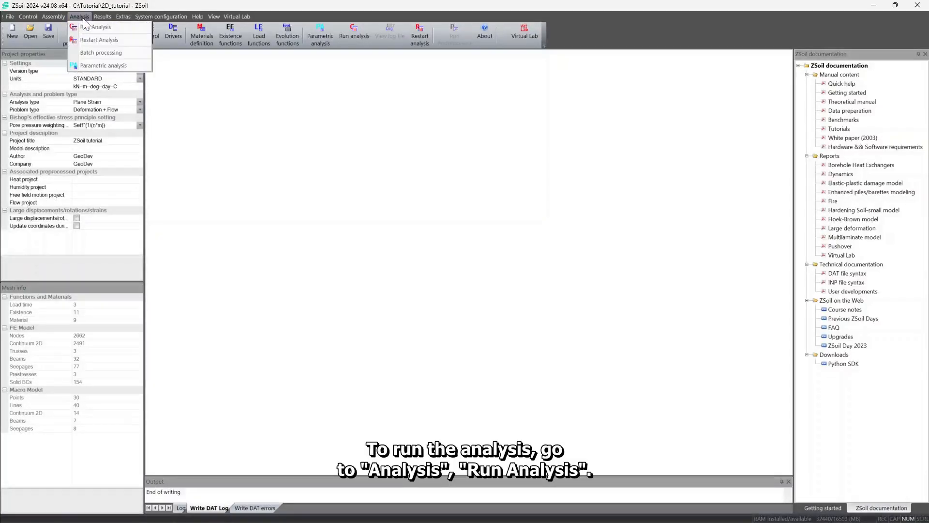
pyautogui.click(91, 28)
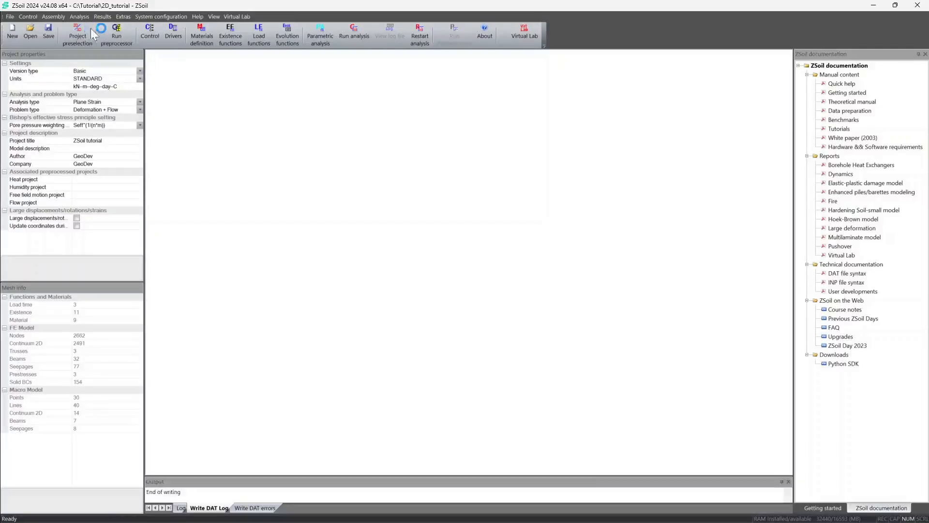
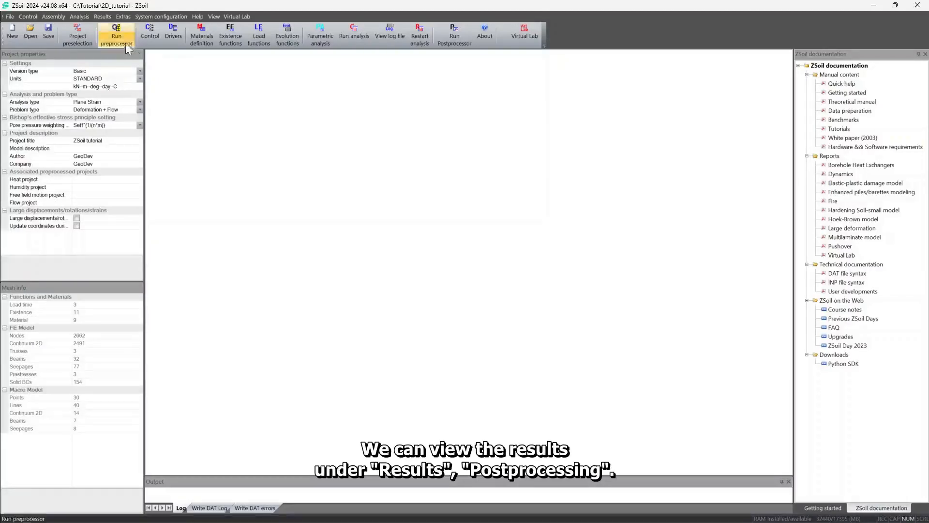
pyautogui.click(103, 17)
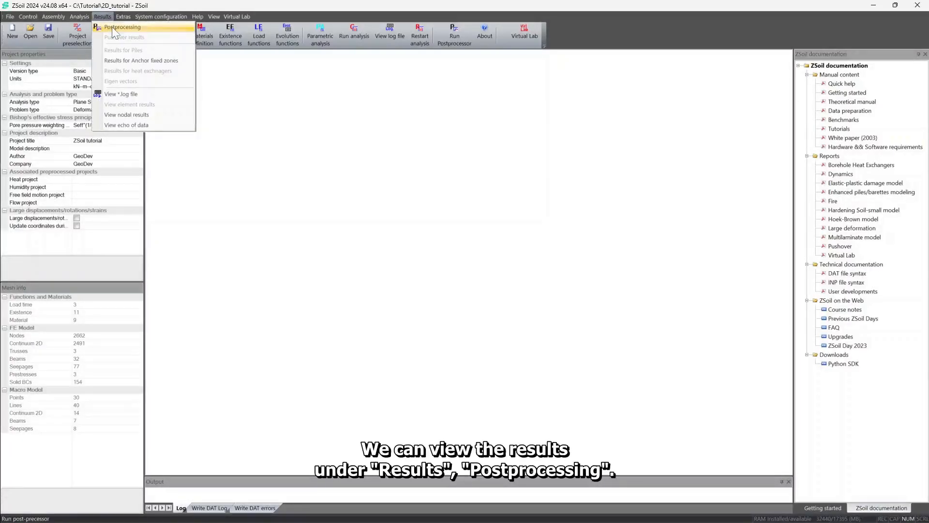
pyautogui.click(112, 27)
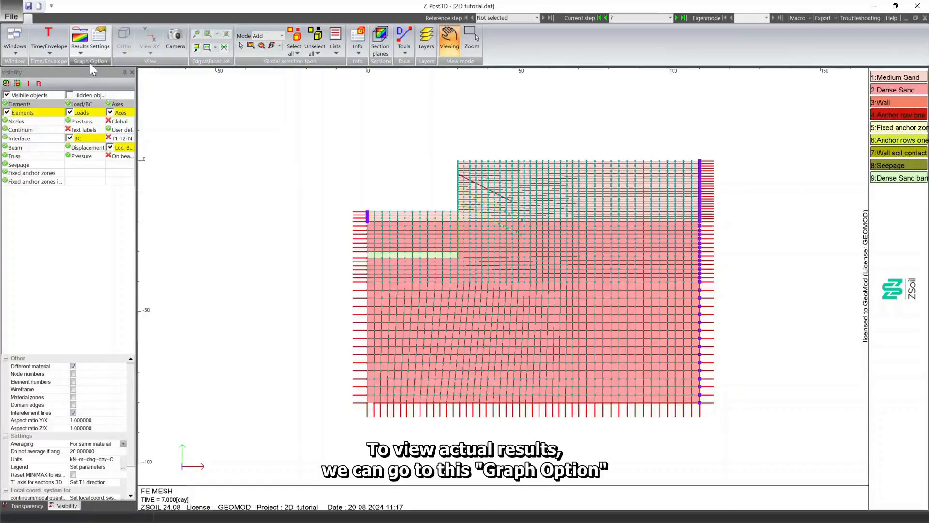
# - Display the deformed mesh with automatic scaling off and a deformation scale of 100 for u, v and w
pyautogui.click(79, 48)
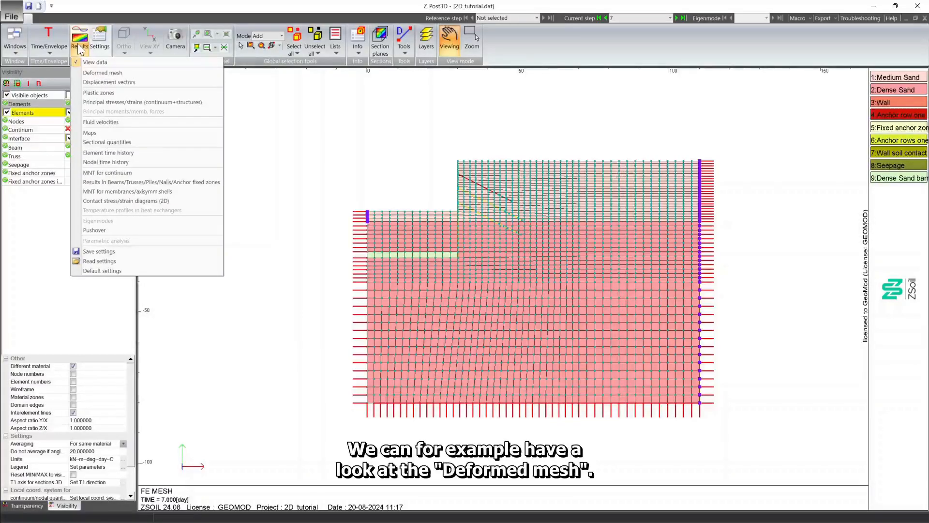
pyautogui.click(101, 73)
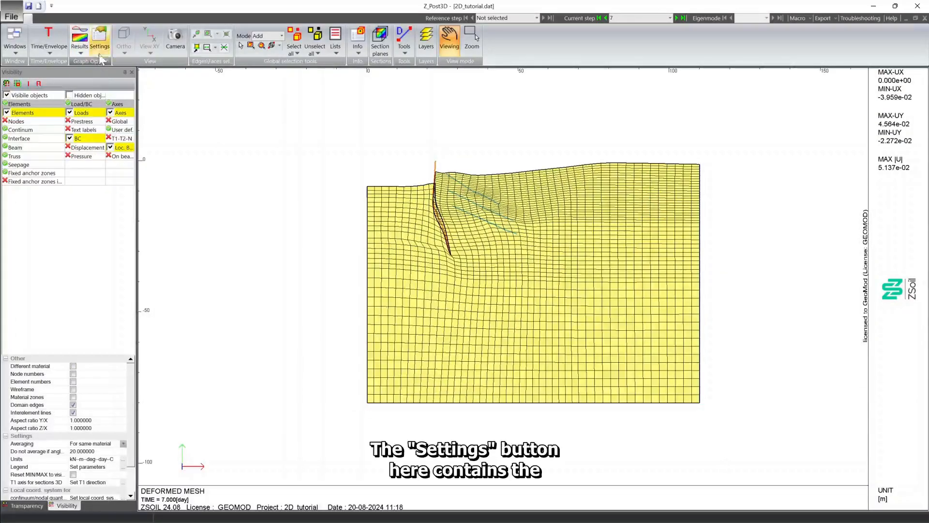
pyautogui.click(100, 52)
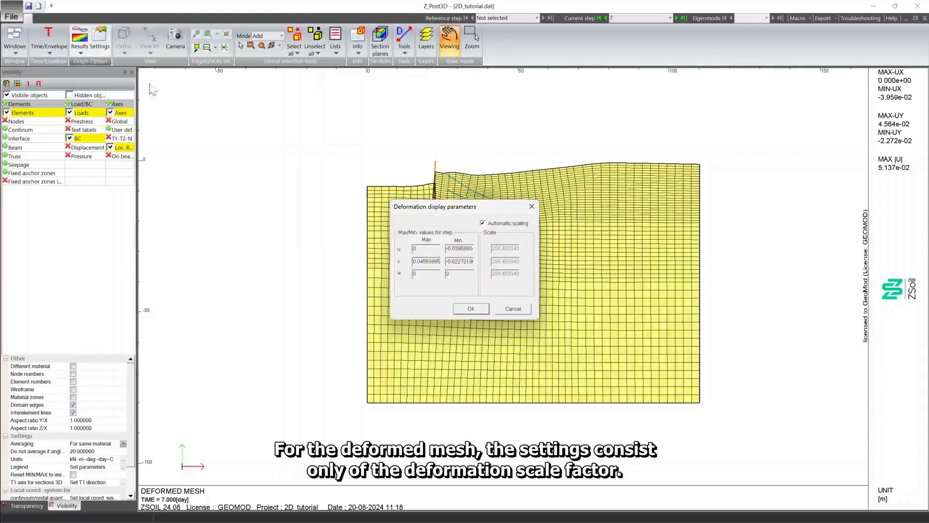
pyautogui.click(482, 224)
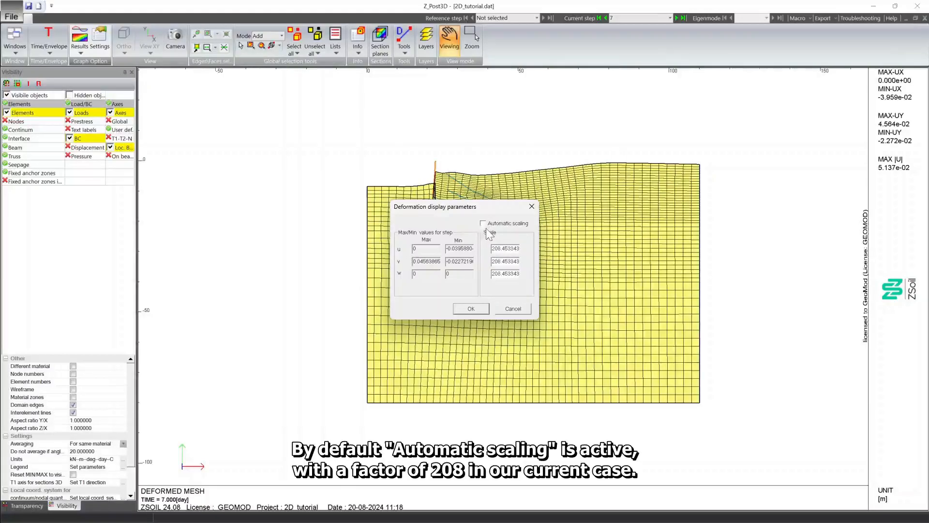
pyautogui.doubleClick(504, 248)
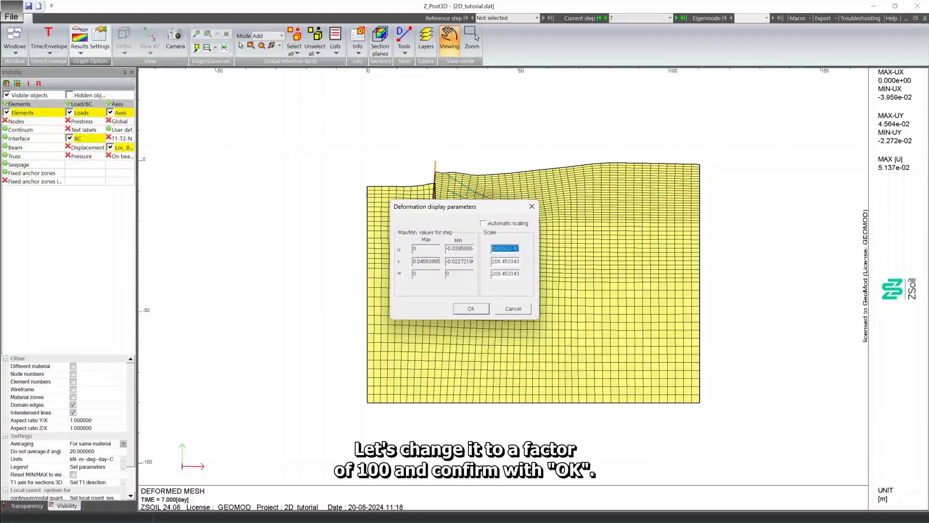
pyautogui.write('100')
pyautogui.doubleClick(502, 261)
pyautogui.write('100')
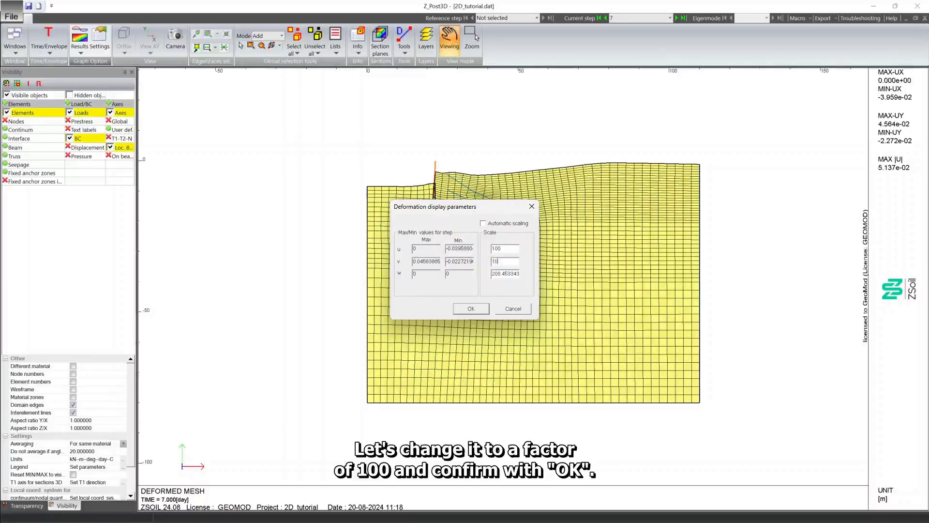
pyautogui.press('Tab')
pyautogui.write('10')
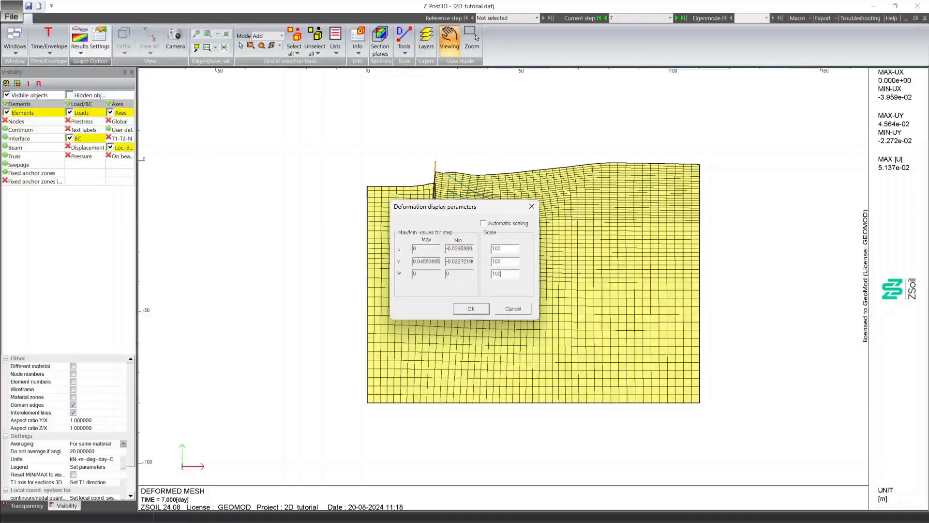
pyautogui.write('0')
pyautogui.click(472, 309)
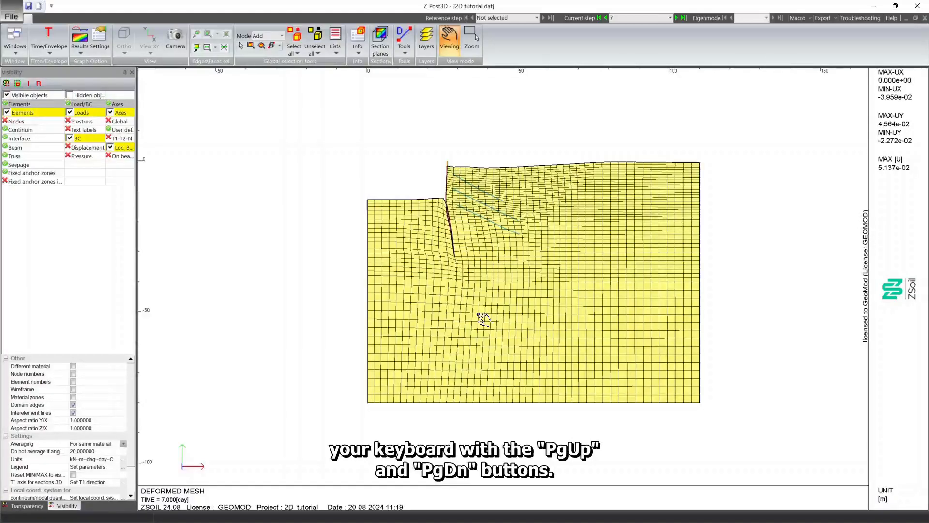
# - Decrease and increase the displayed deformation scale of the mesh to compare the deformed shapes
pyautogui.press('pagedown')
pyautogui.press('pagedown')
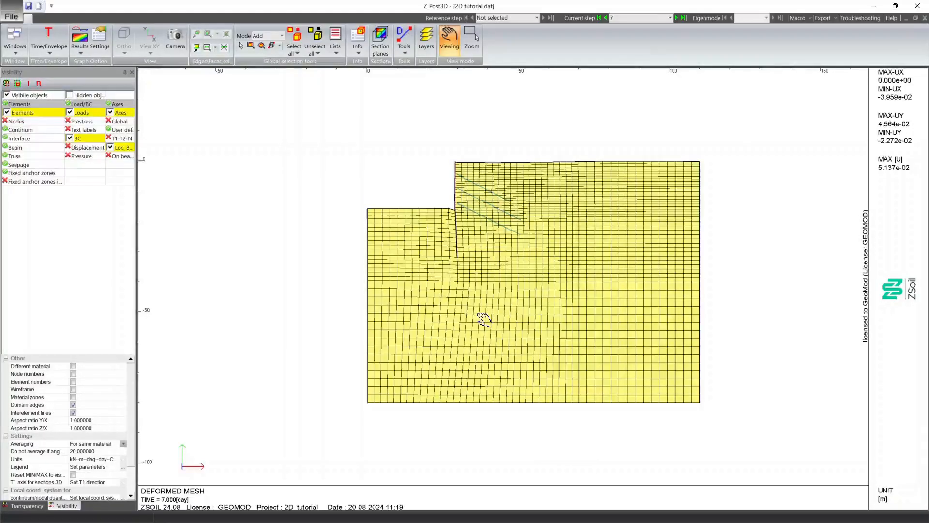
pyautogui.press('pageup')
pyautogui.press('pageup')
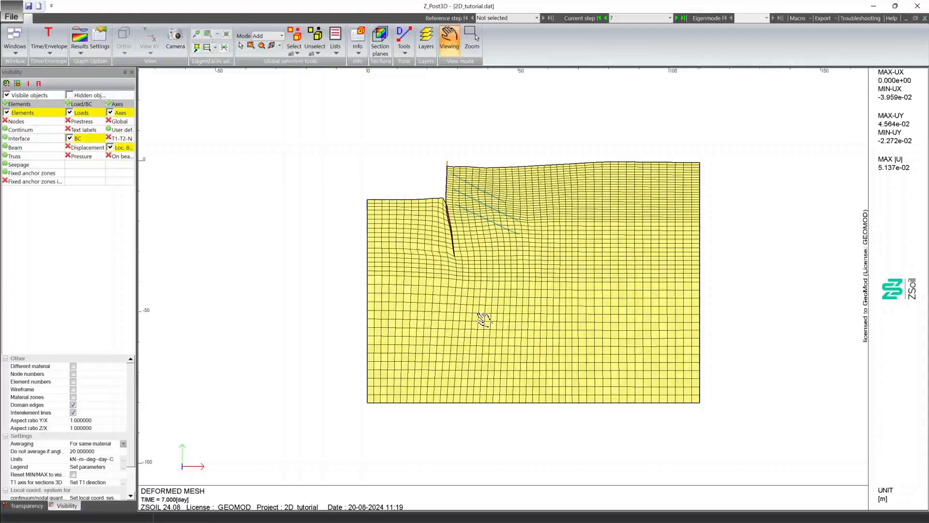
pyautogui.press('pageup')
pyautogui.press('pagedown')
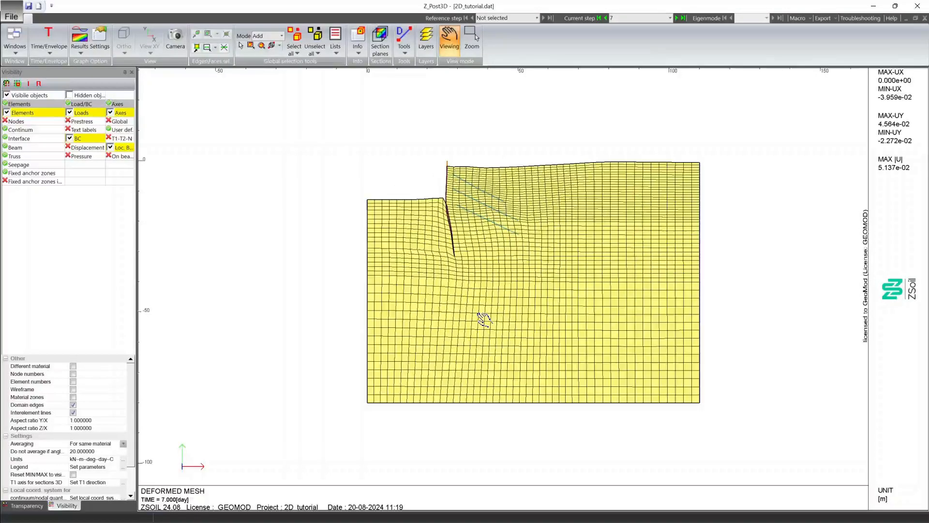
pyautogui.press('pagedown')
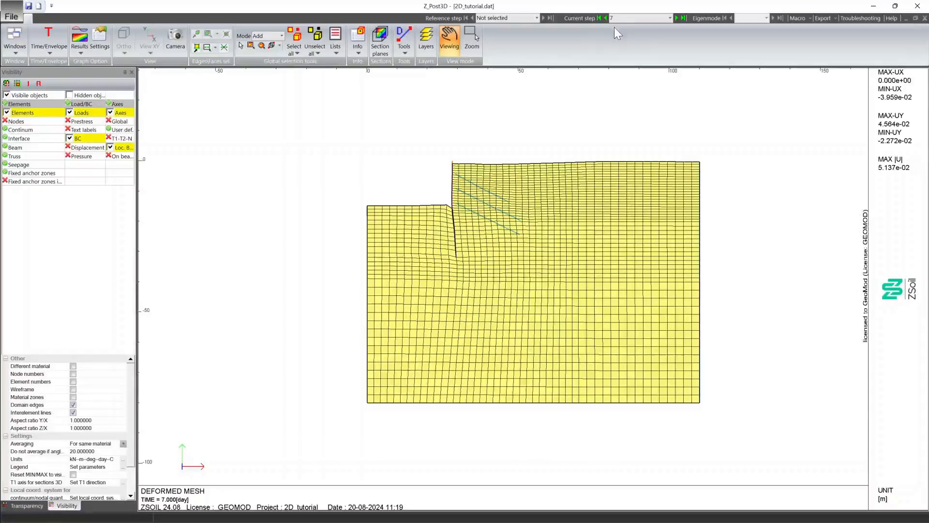
# - Show the deformed mesh at time step 5
pyautogui.click(670, 18)
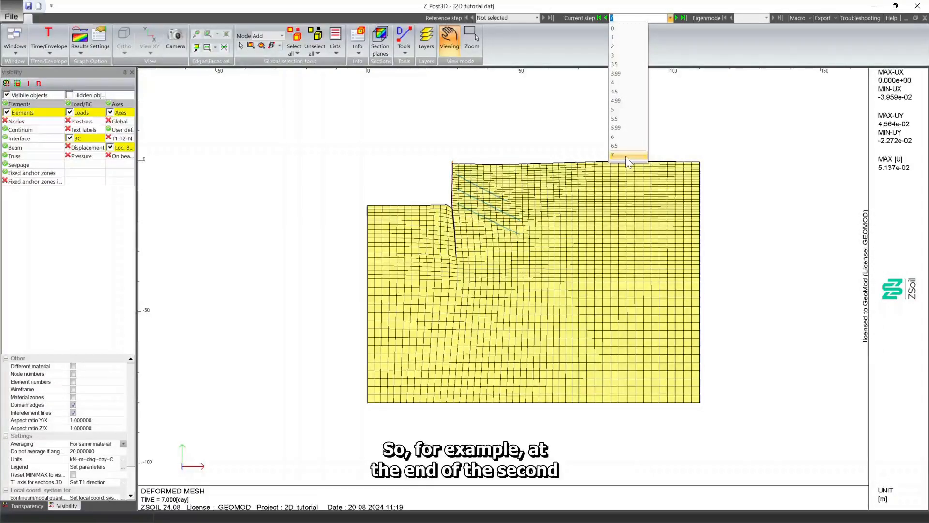
pyautogui.click(626, 110)
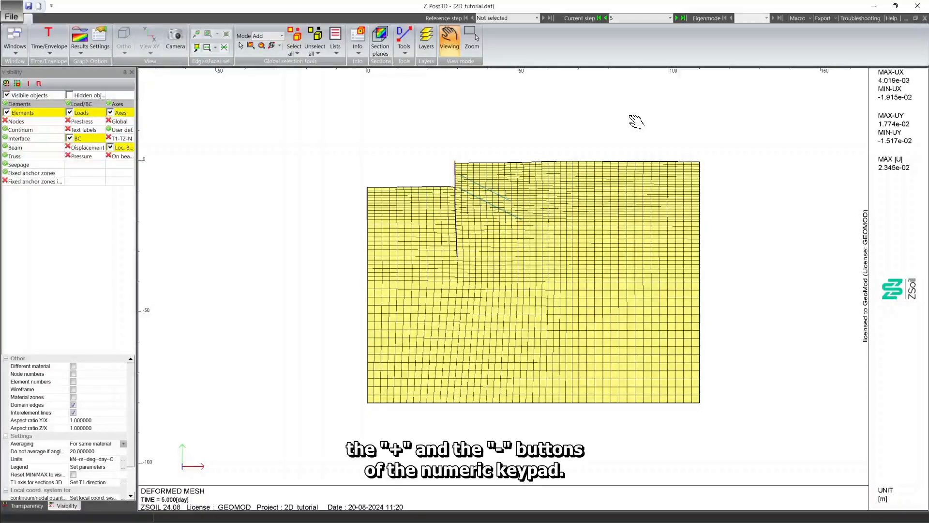
# - Advance the deformed mesh through the time steps up to 6.5 and go back to step 5
pyautogui.press('KP_Add')
pyautogui.press('KP_Add')
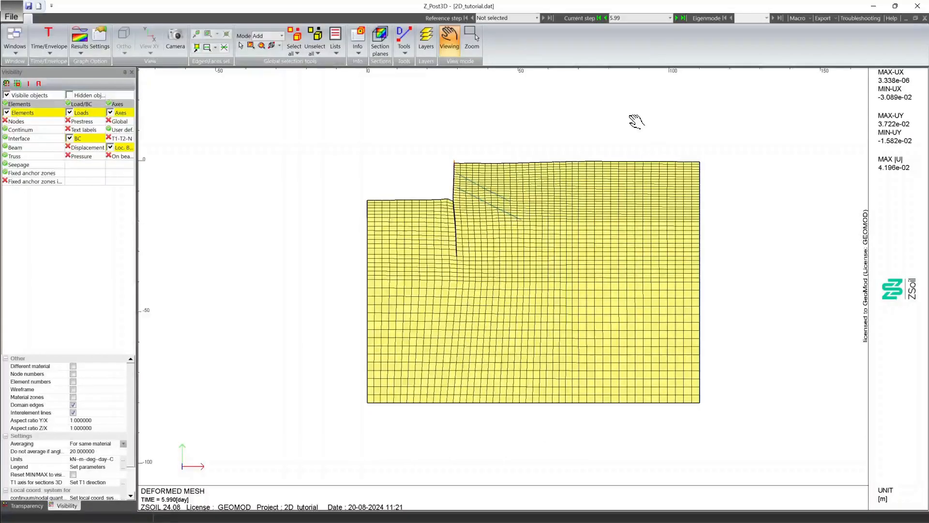
pyautogui.press('KP_Add')
pyautogui.press('KP_Add')
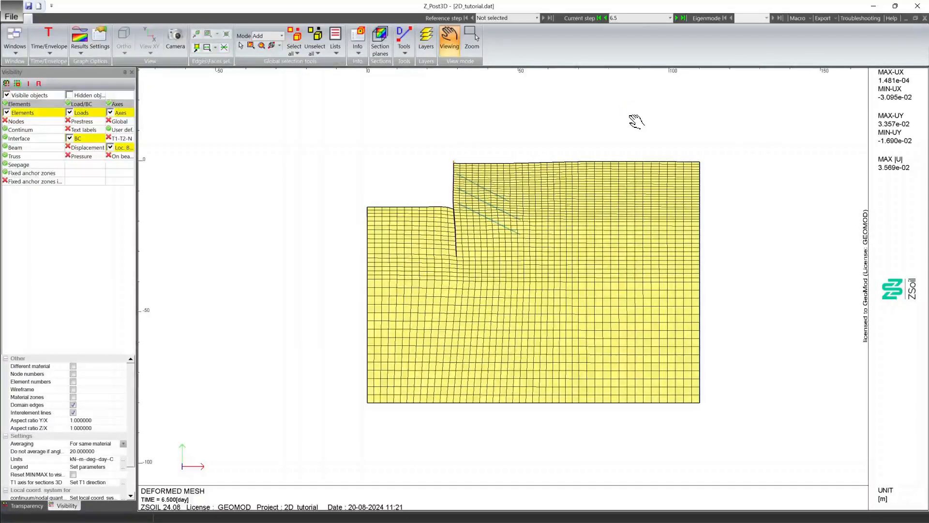
pyautogui.press('KP_Subtract')
pyautogui.press('KP_Subtract')
pyautogui.press('KP_Subtract')
pyautogui.press('KP_Subtract')
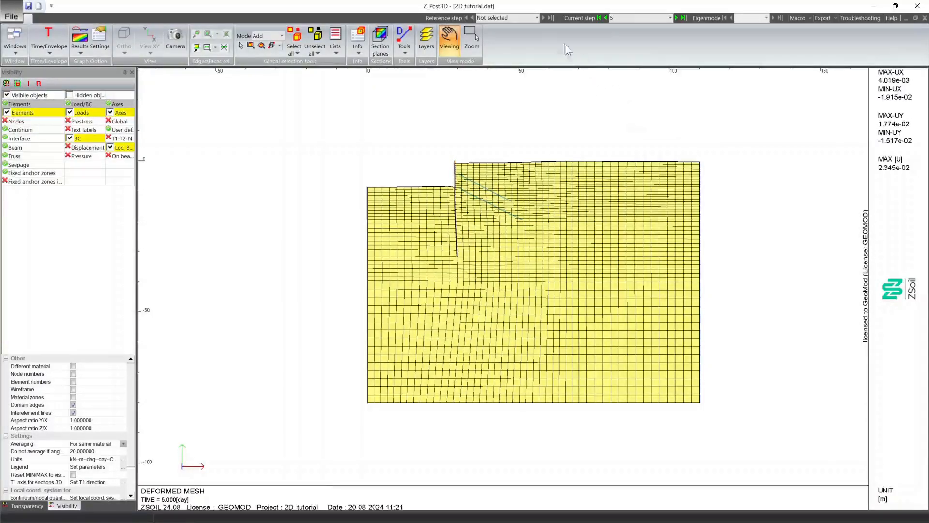
# - Set the reference time step to 4 and enlarge the deformation scale of the mesh
pyautogui.click(539, 20)
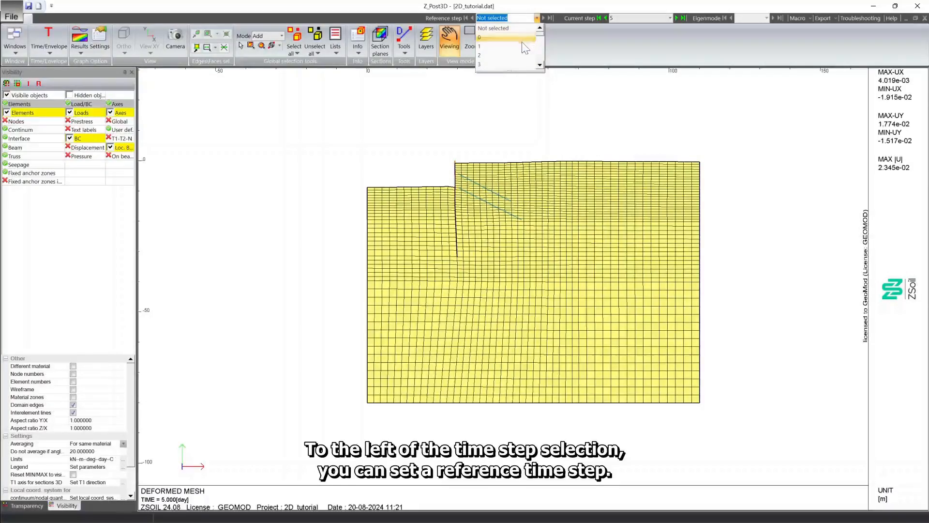
pyautogui.scroll(-3, 525, 48)
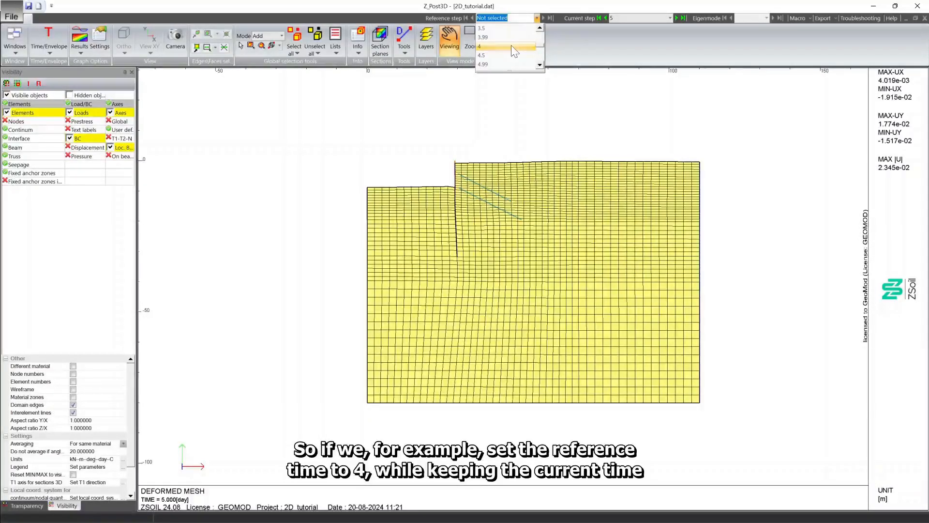
pyautogui.click(512, 47)
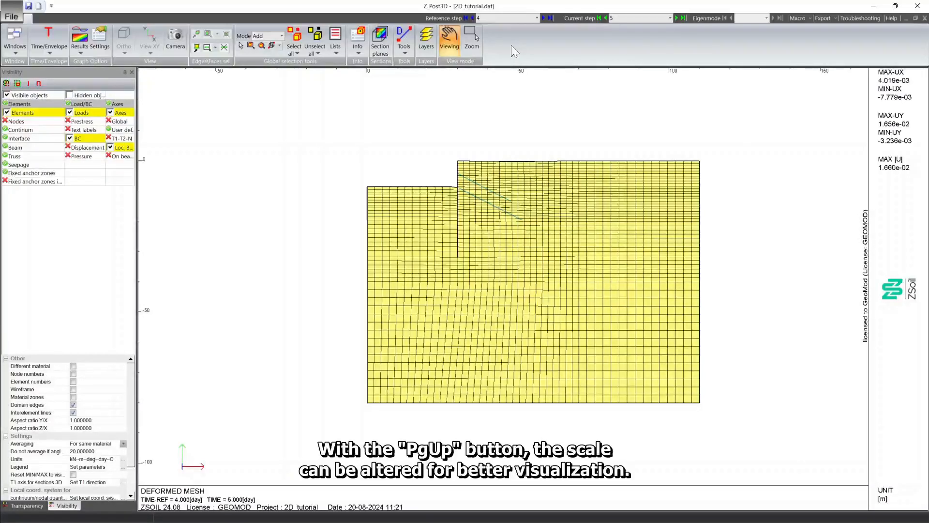
pyautogui.press('pageup')
pyautogui.press('pageup')
pyautogui.press('pageup')
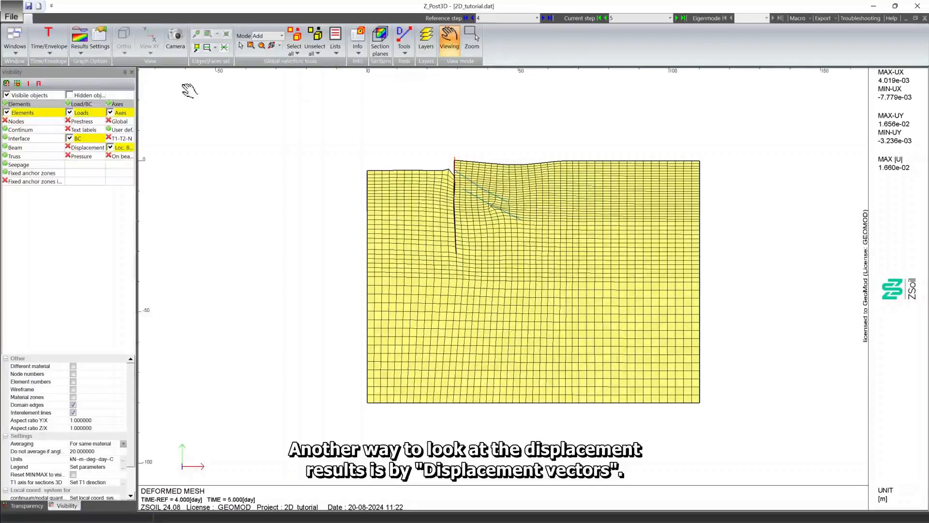
# - Display the results as displacement vectors, adjust their scale and examine the vectors around the excavation and wall
pyautogui.click(80, 52)
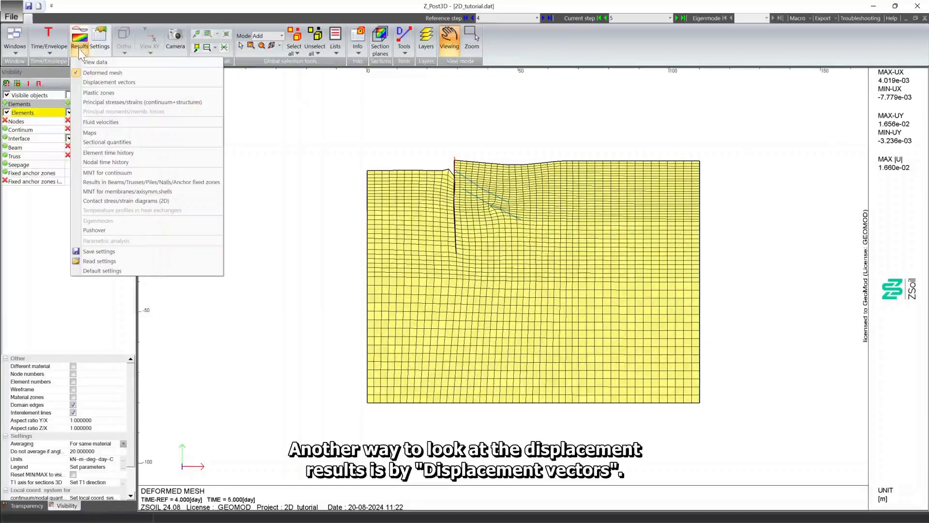
pyautogui.click(108, 83)
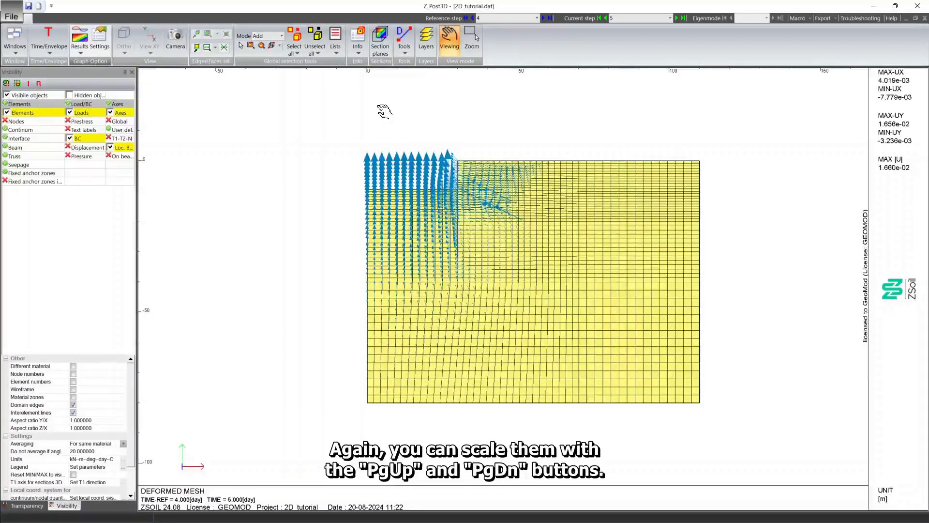
pyautogui.press('pagedown')
pyautogui.press('pagedown')
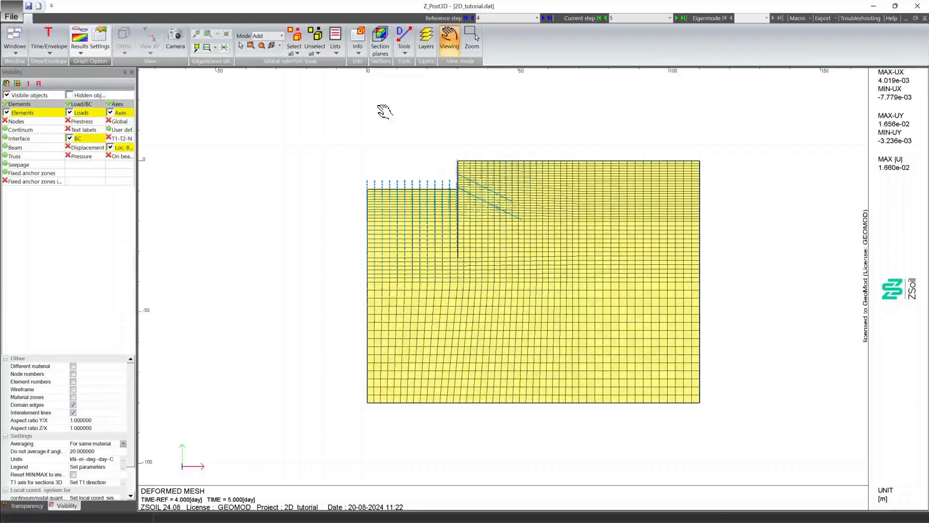
pyautogui.press('pageup')
pyautogui.scroll(4, 443, 167)
pyautogui.scroll(3, 440, 175)
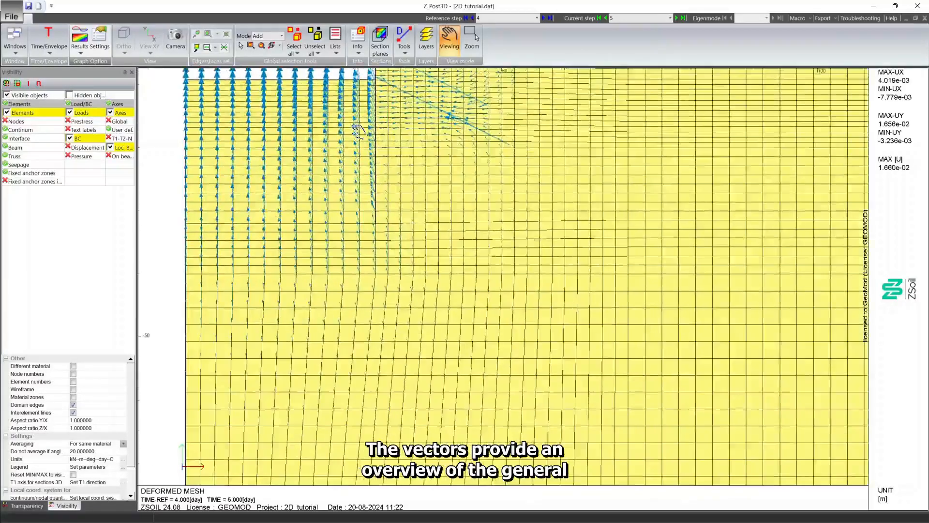
pyautogui.moveTo(340, 113); pyautogui.dragTo(440, 253)
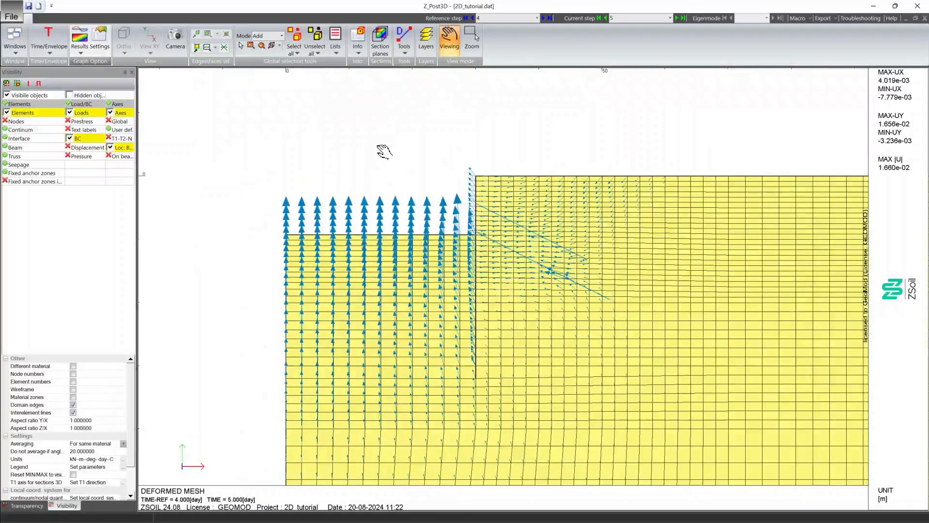
# - Display a contour map of the nodal displacement with component ABS and default visualization limits
pyautogui.click(80, 49)
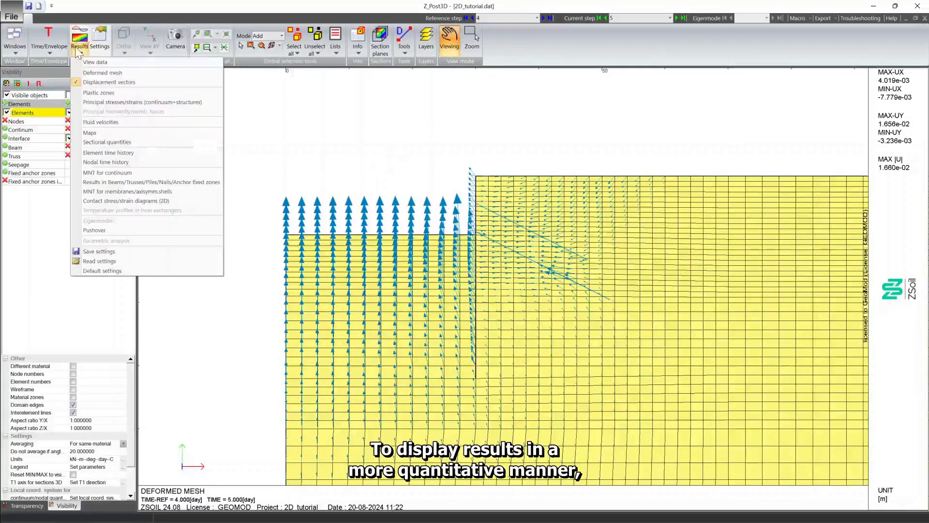
pyautogui.click(107, 134)
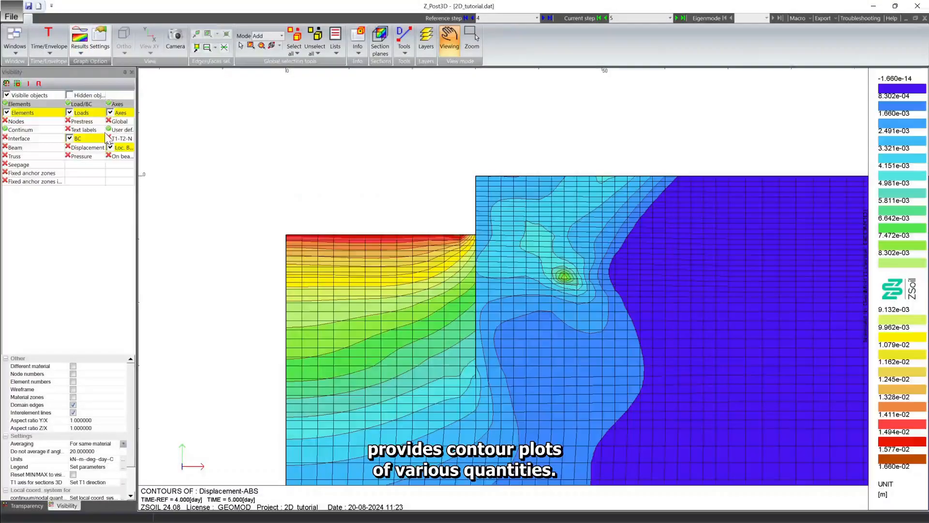
pyautogui.click(99, 47)
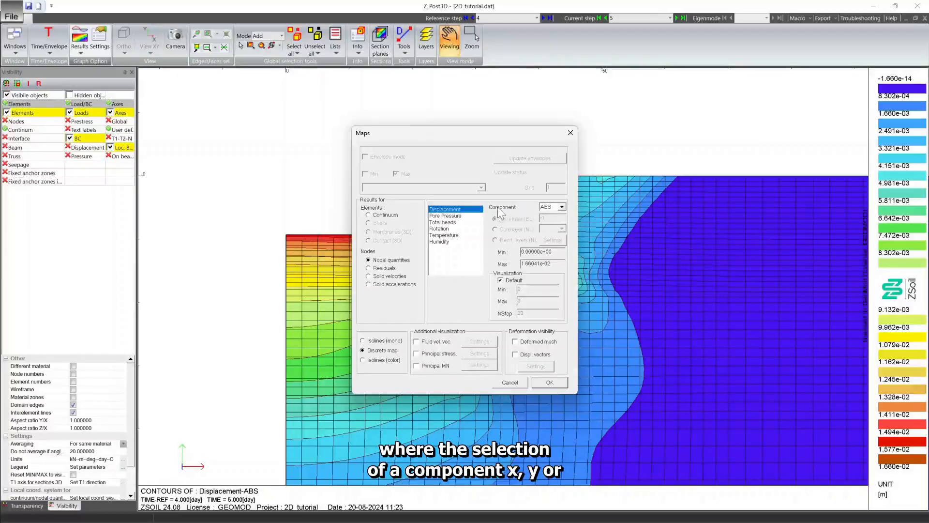
pyautogui.click(557, 207)
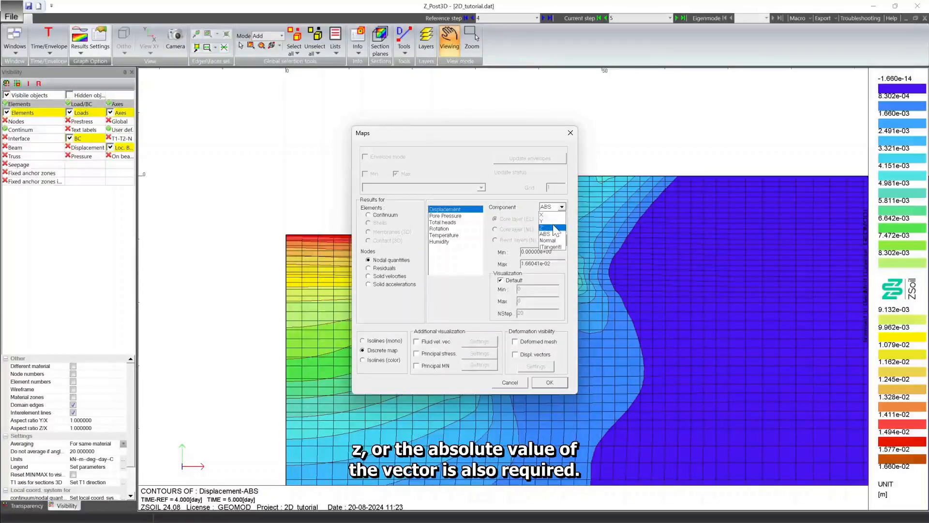
pyautogui.click(553, 227)
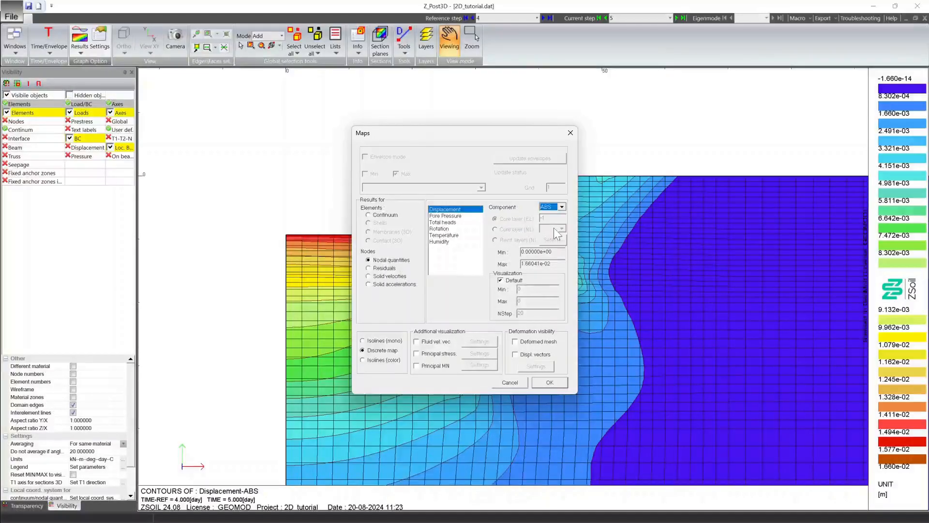
pyautogui.click(500, 280)
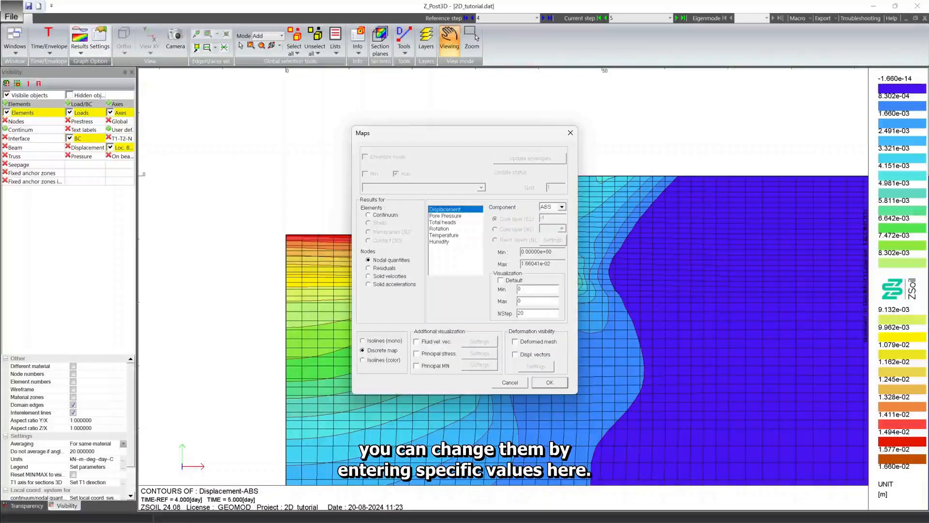
pyautogui.click(500, 281)
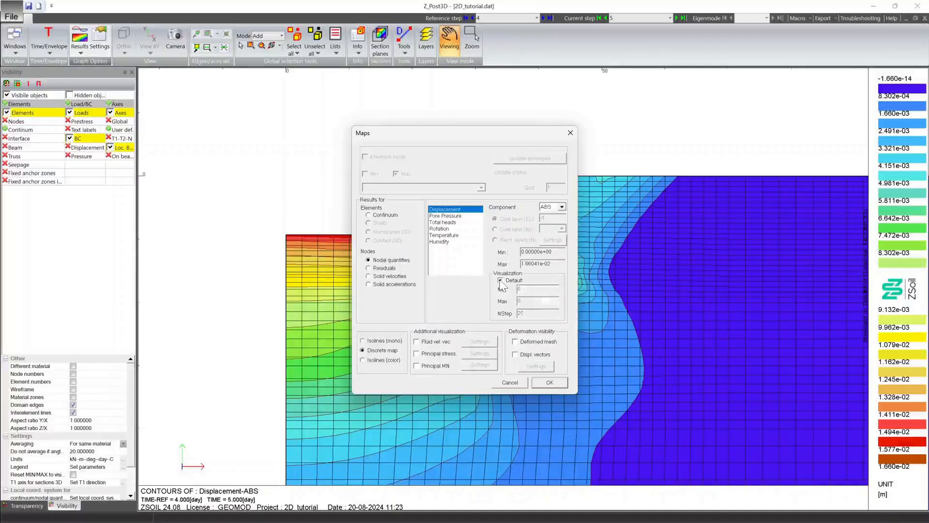
pyautogui.click(551, 383)
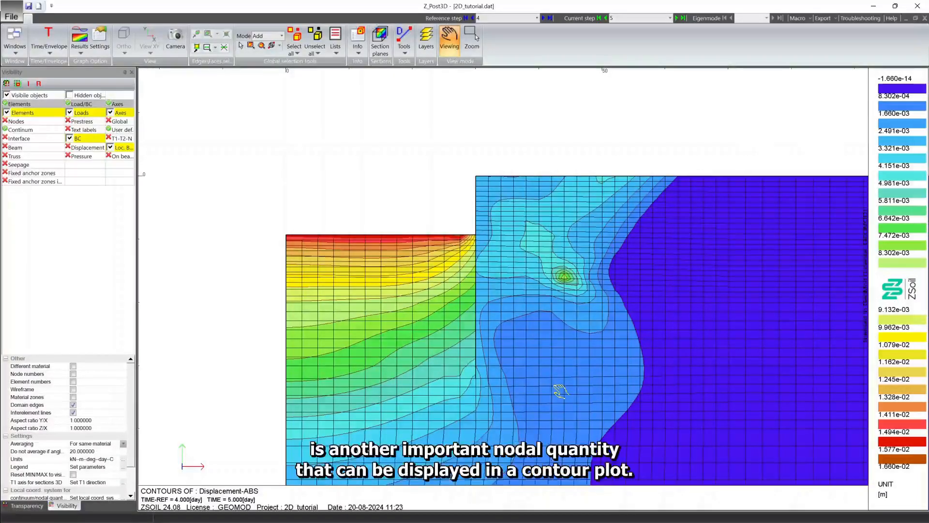
# - Switch the contour map to Pore Pressure with default limits off, a minimum of -400 and a maximum of 0
pyautogui.click(79, 38)
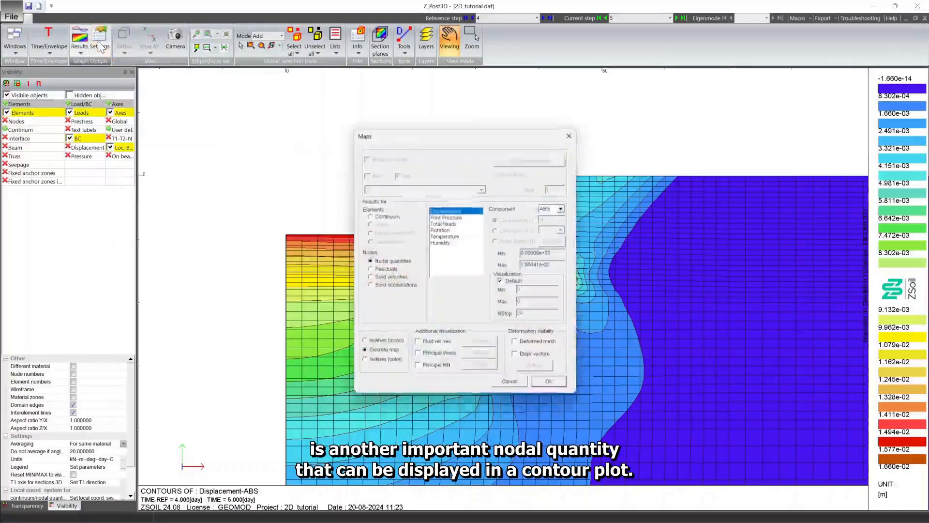
pyautogui.click(445, 215)
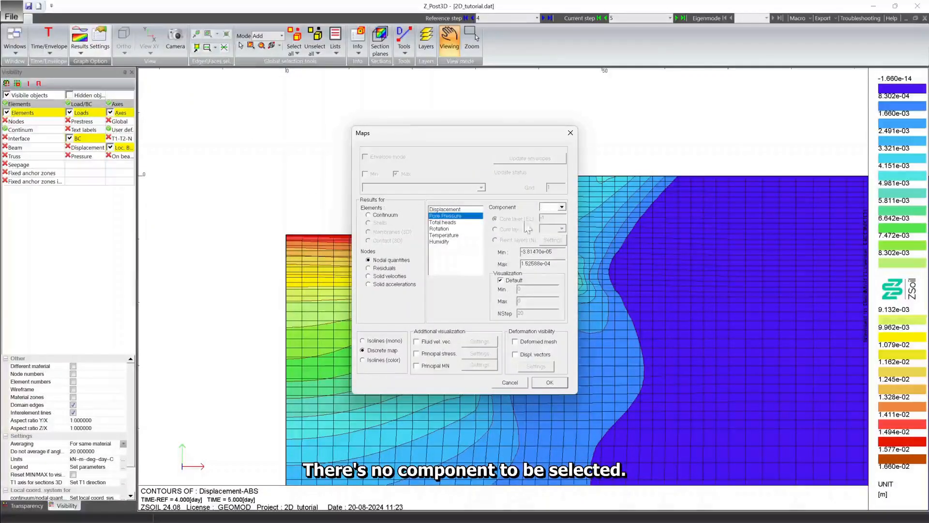
pyautogui.click(500, 281)
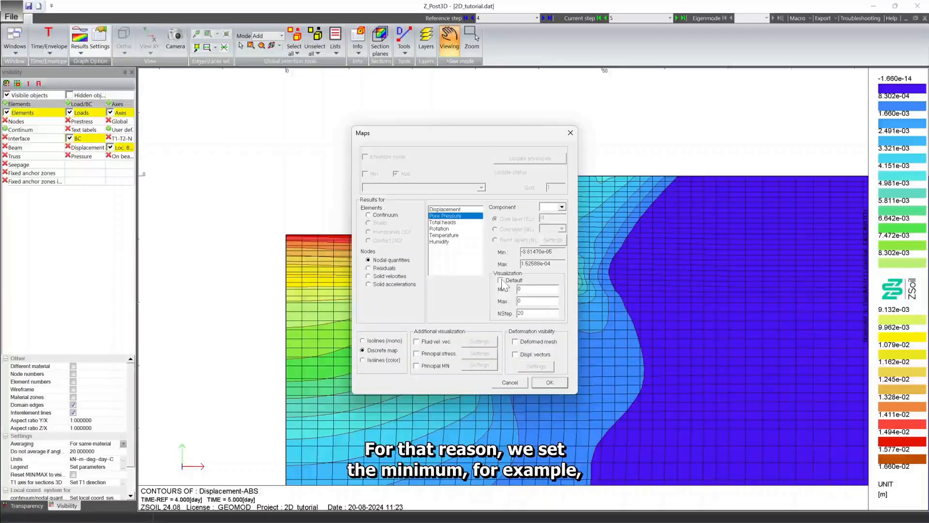
pyautogui.doubleClick(520, 288)
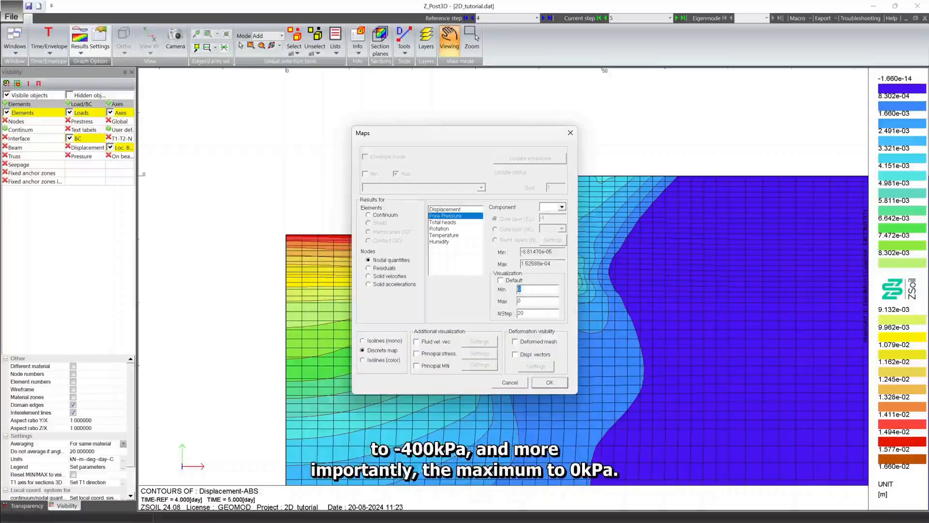
pyautogui.write('-400')
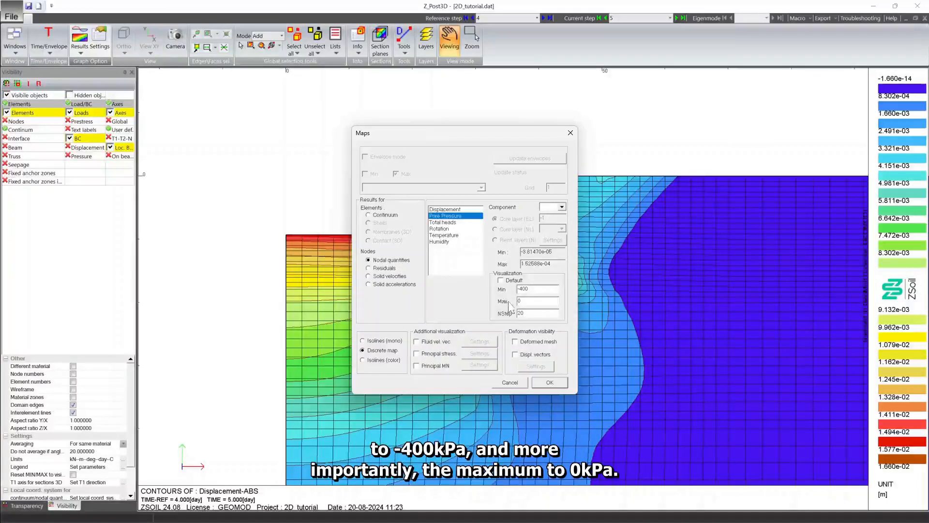
pyautogui.click(550, 383)
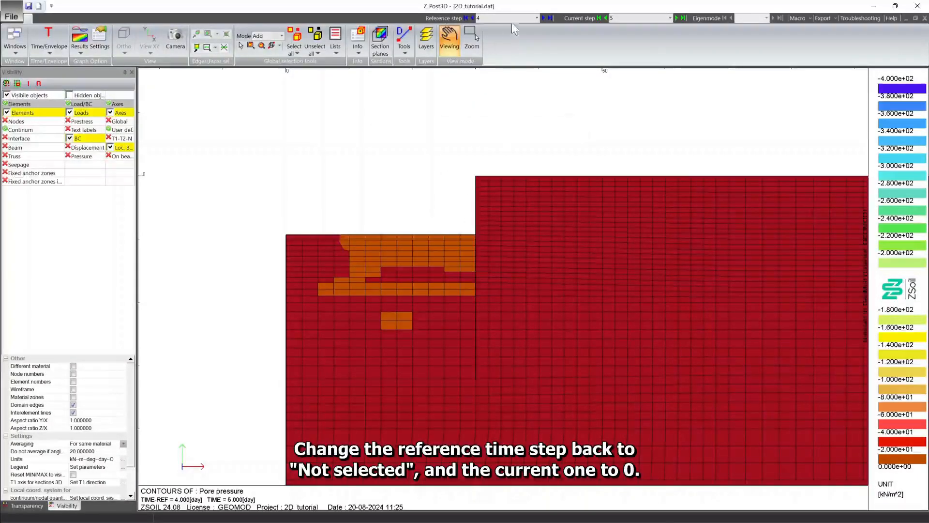
# - Reset the reference step to Not selected and set the current time step to 0
pyautogui.click(537, 18)
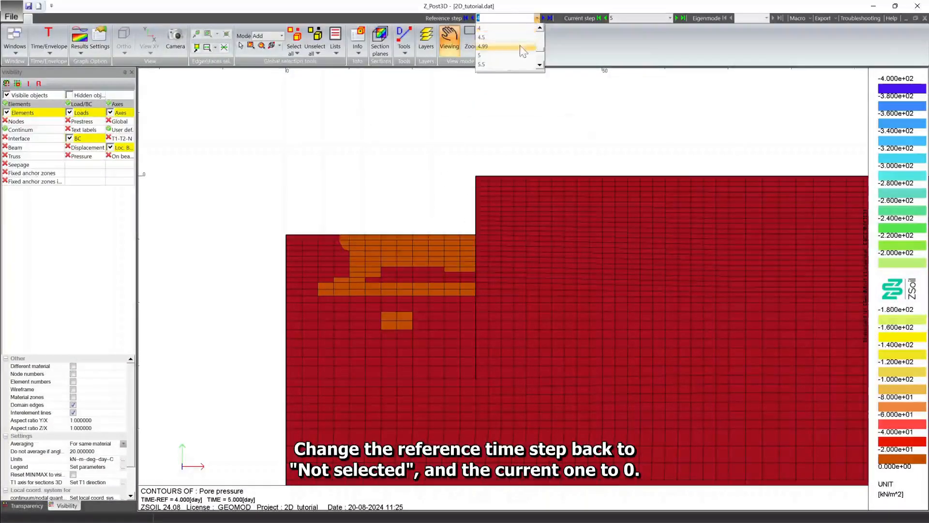
pyautogui.scroll(1, 503, 35)
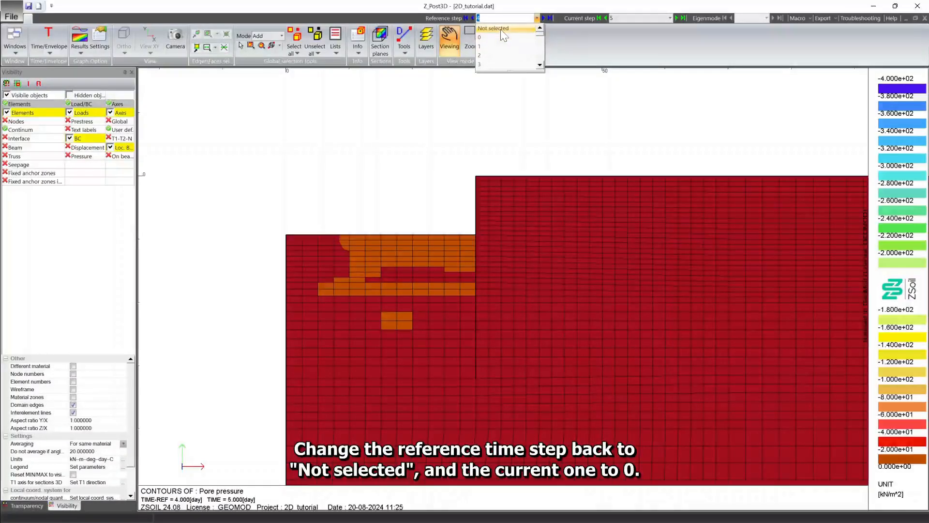
pyautogui.click(501, 29)
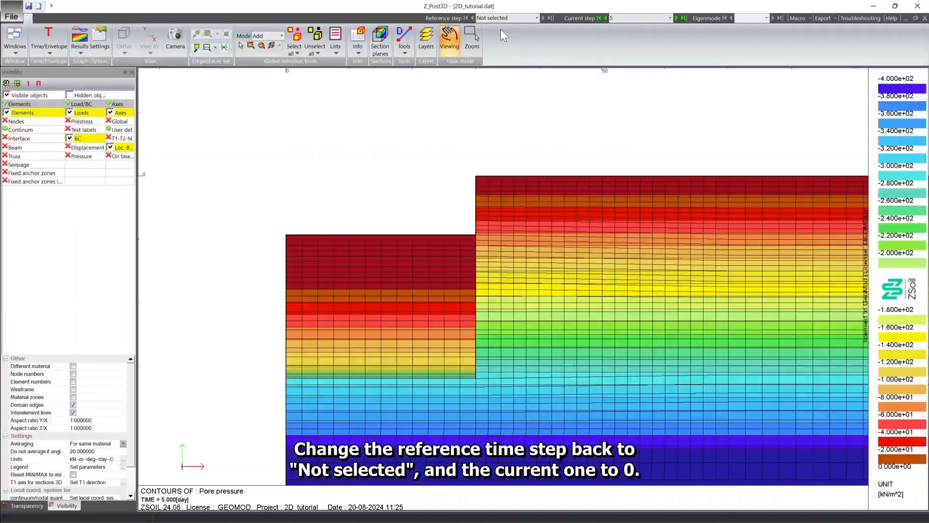
pyautogui.click(670, 18)
pyautogui.click(632, 29)
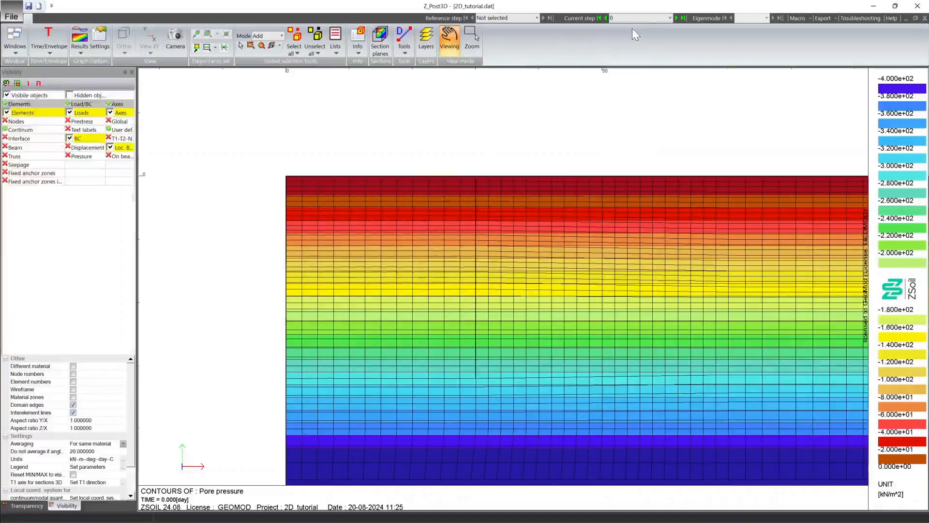
# - Advance the pore pressure contours of the whole model from time step 0 to 4.5 to examine their development
pyautogui.scroll(-2, 394, 135)
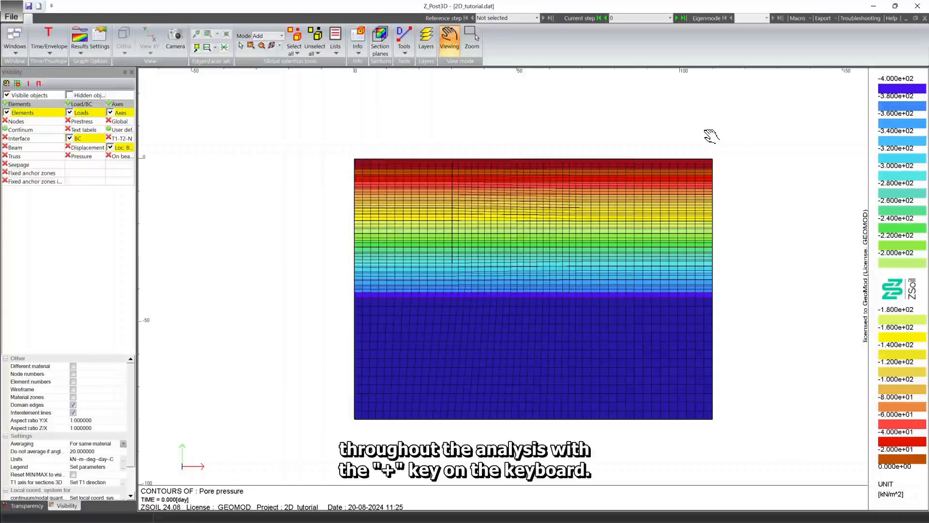
pyautogui.press('+')
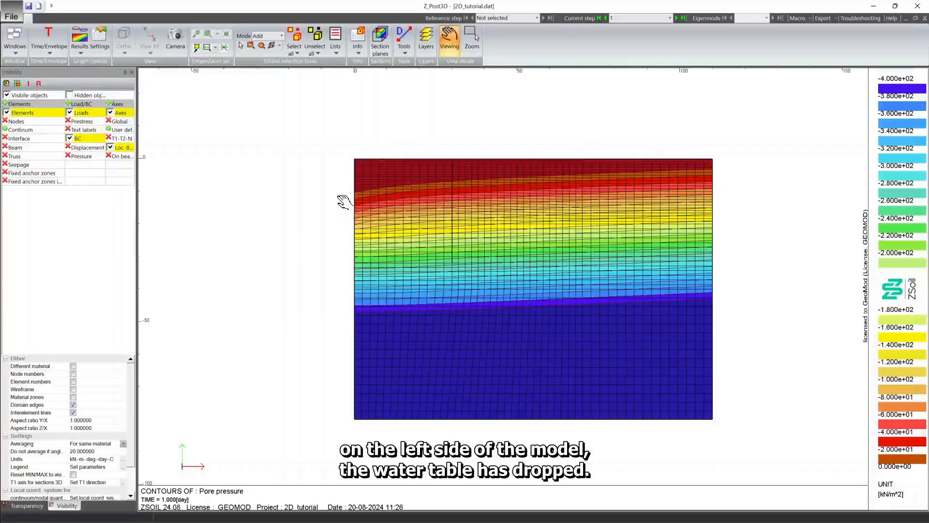
pyautogui.press('Right')
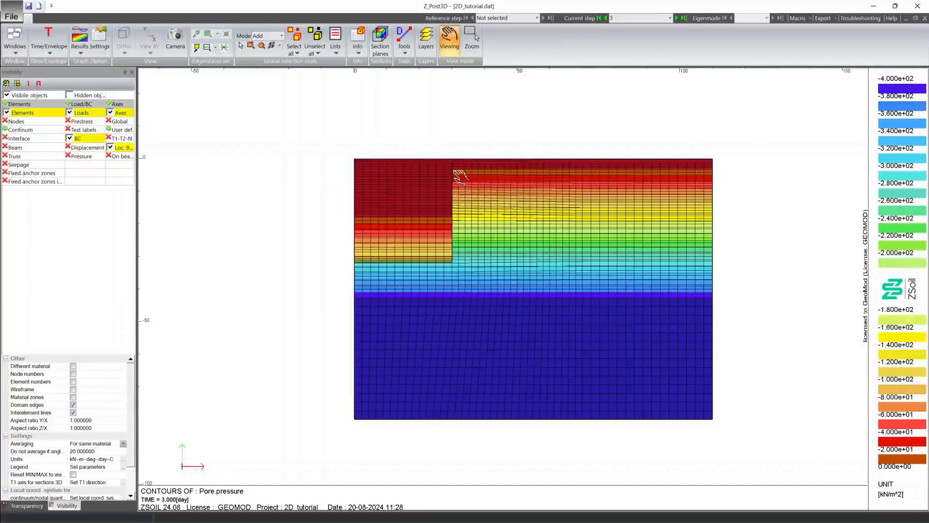
pyautogui.press('Right')
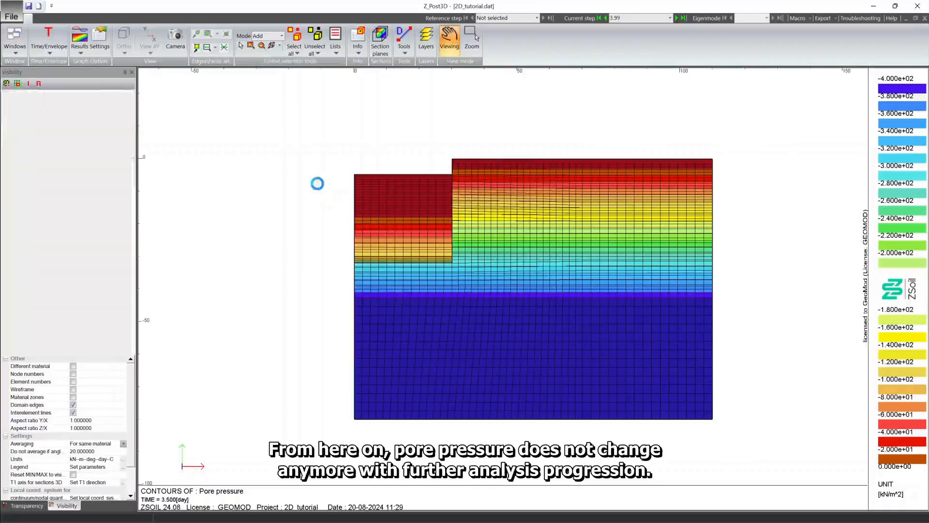
pyautogui.press('Right')
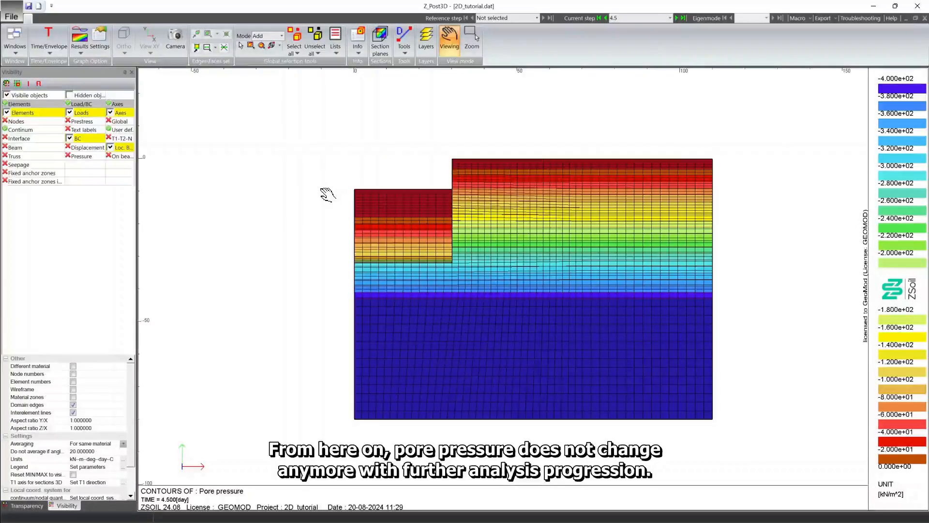
# - Advance to time step 4.99 and switch the contour map to the continuum effective stress with component YY
pyautogui.press('Right')
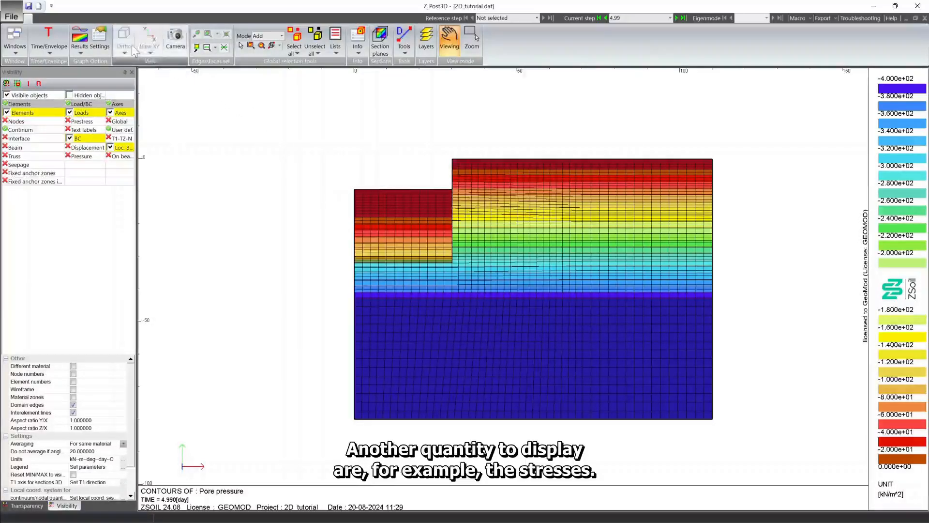
pyautogui.click(92, 43)
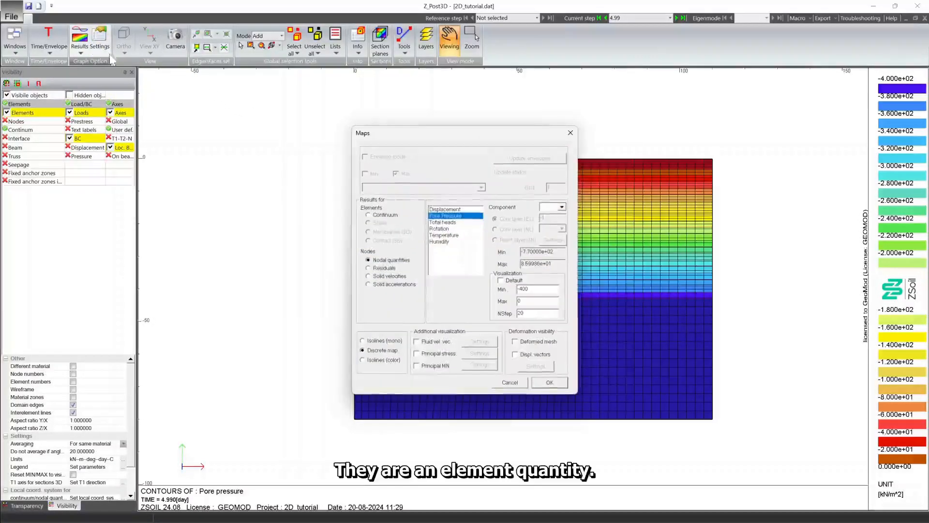
pyautogui.click(383, 215)
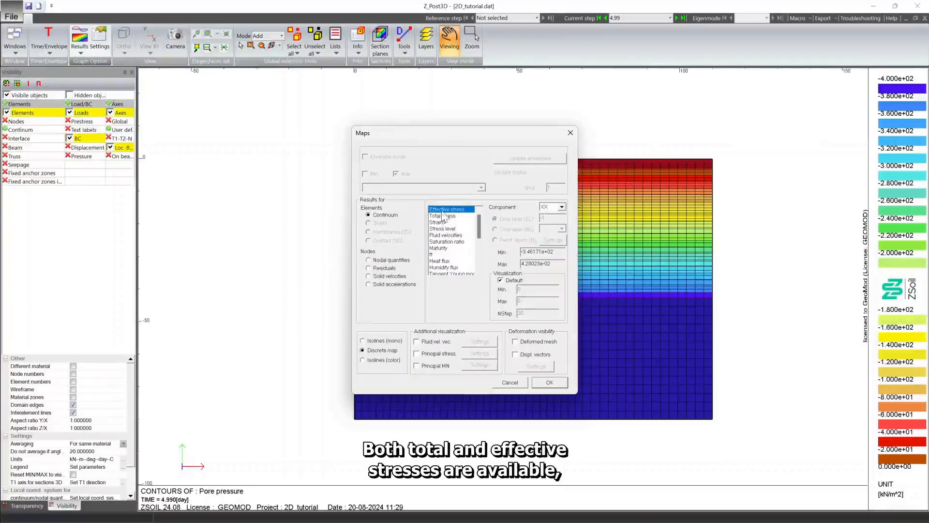
pyautogui.click(551, 207)
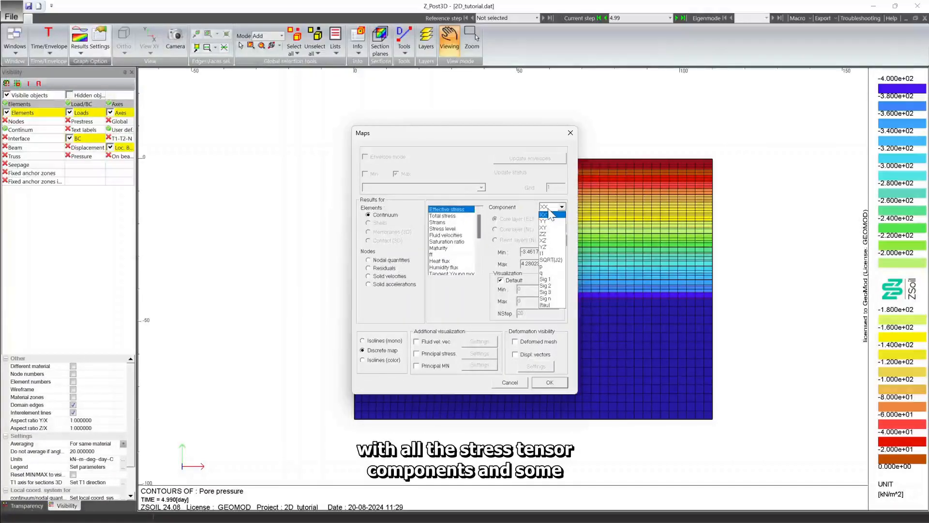
pyautogui.click(552, 220)
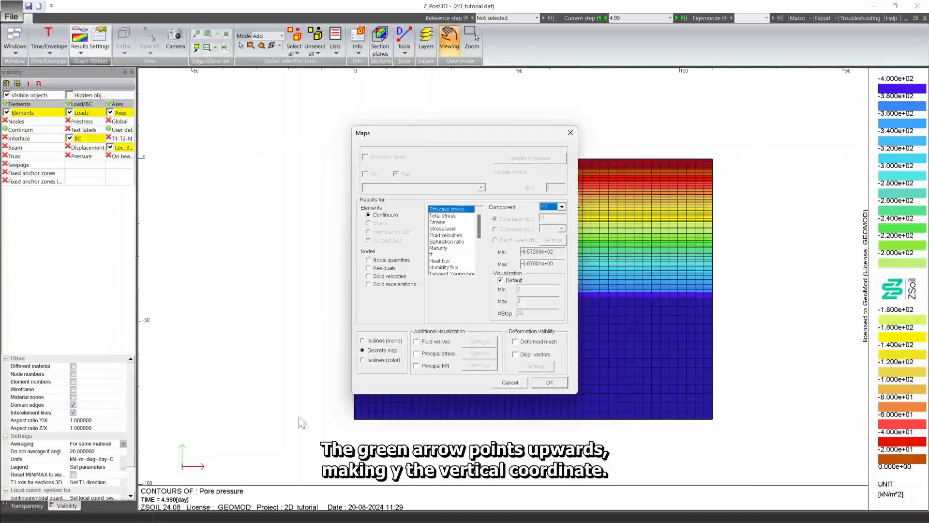
pyautogui.click(549, 382)
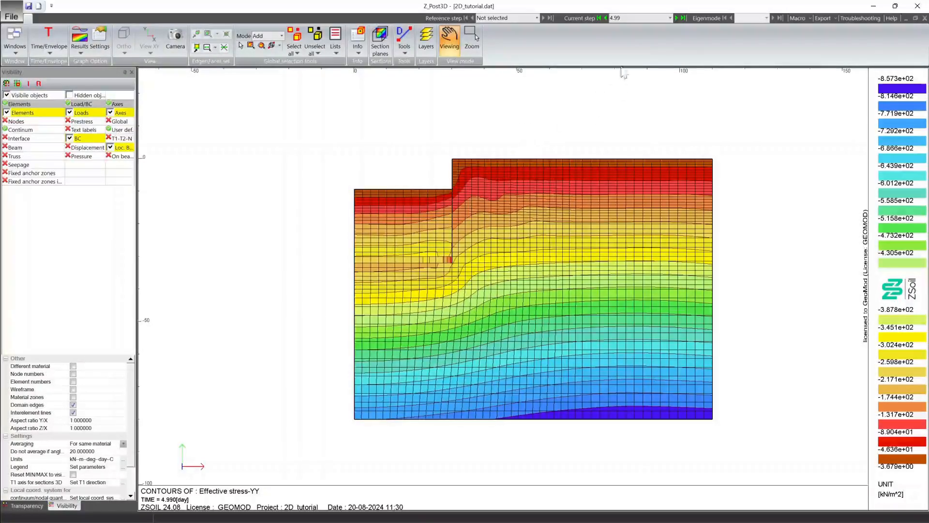
# - Set the current time step to 0 and advance the effective stress YY contours to step 4 to examine their development
pyautogui.click(670, 18)
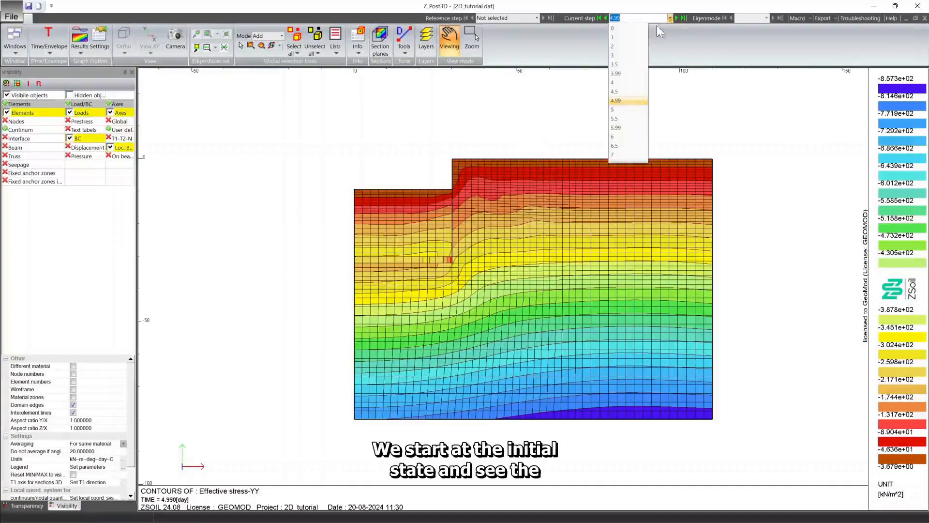
pyautogui.click(629, 26)
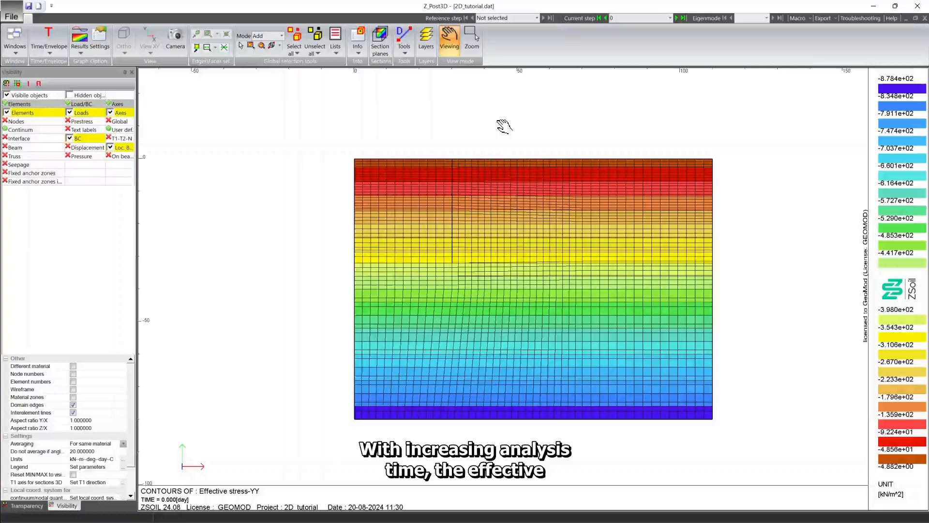
pyautogui.press('Down')
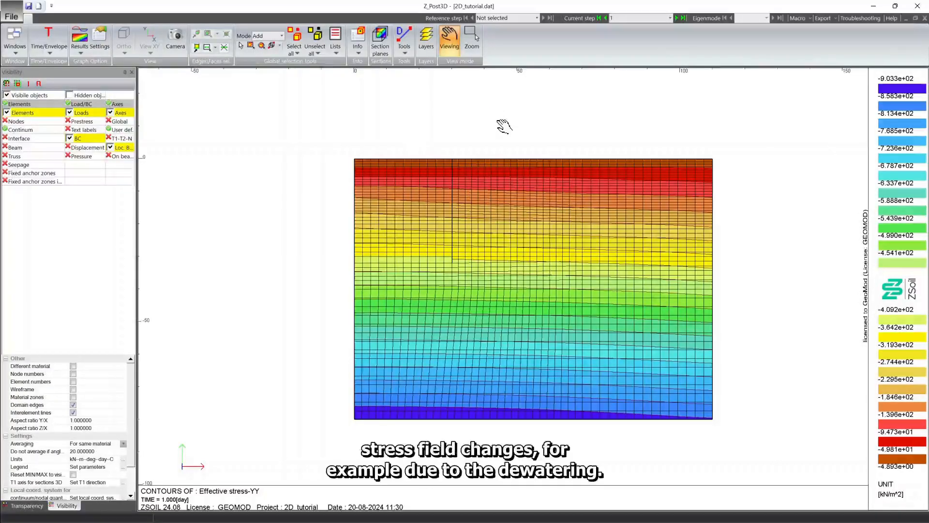
pyautogui.press('Down')
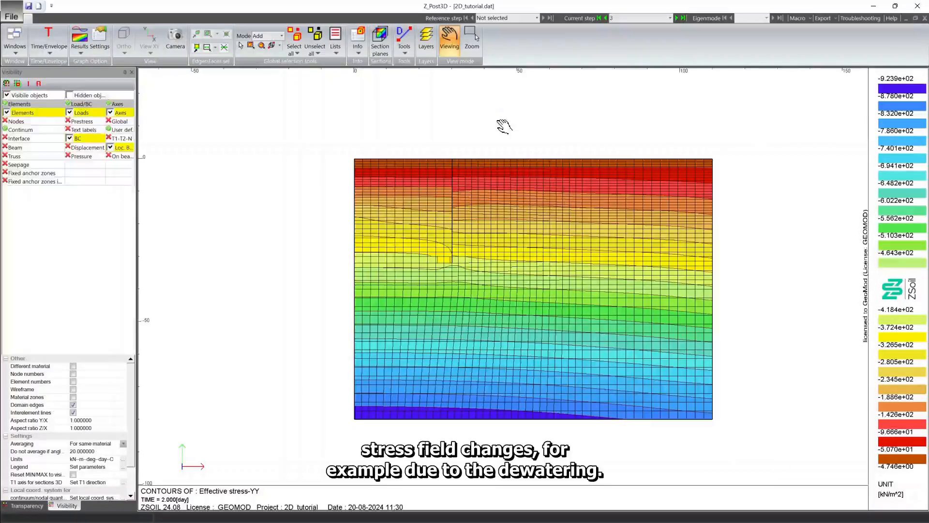
pyautogui.press('Down')
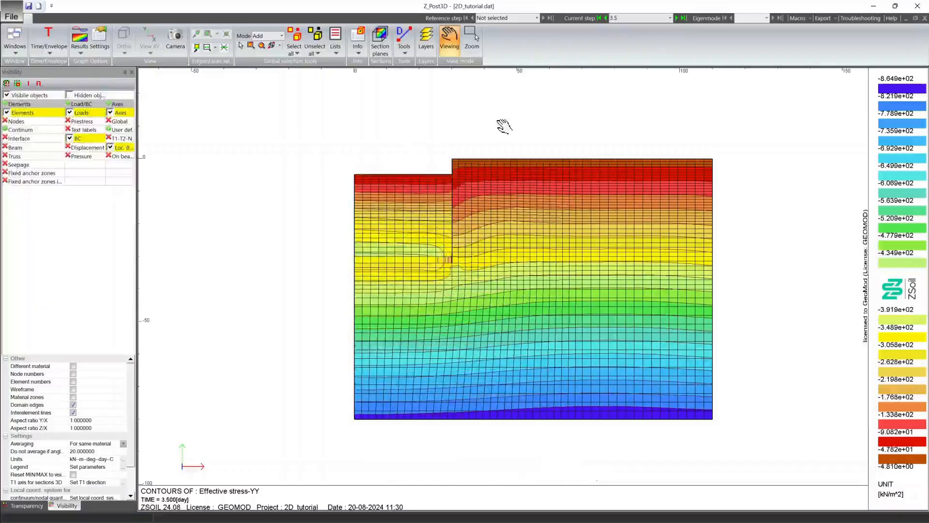
pyautogui.press('Down')
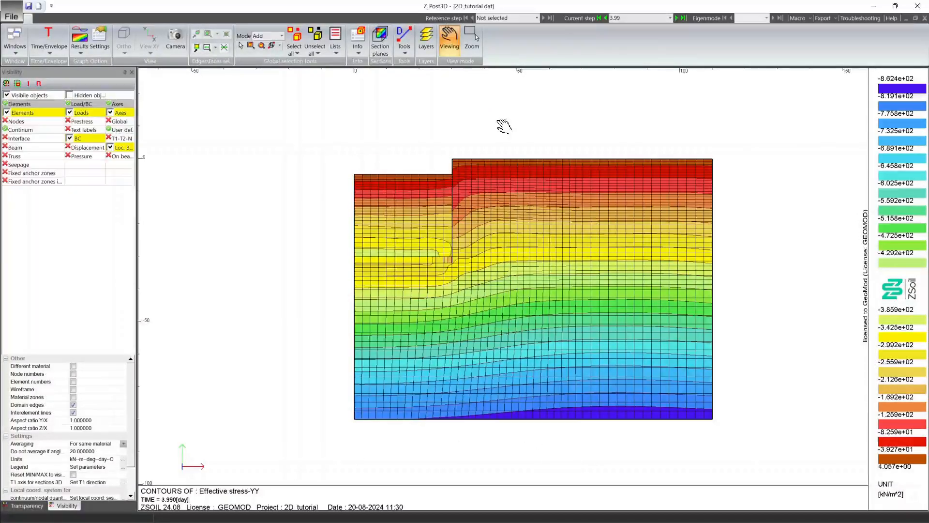
pyautogui.press('Down')
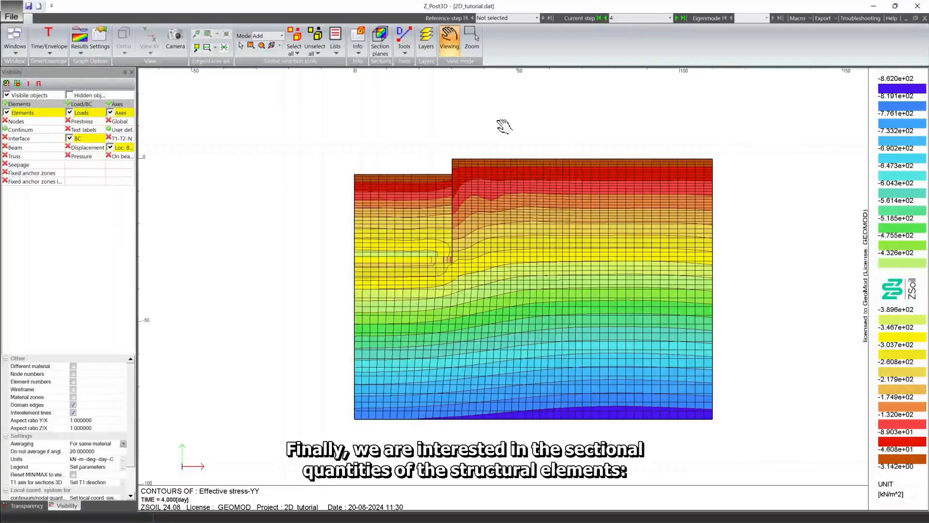
# - Display the results in beams, trusses and anchors at time step 7 and check the stress resultant settings
pyautogui.click(80, 48)
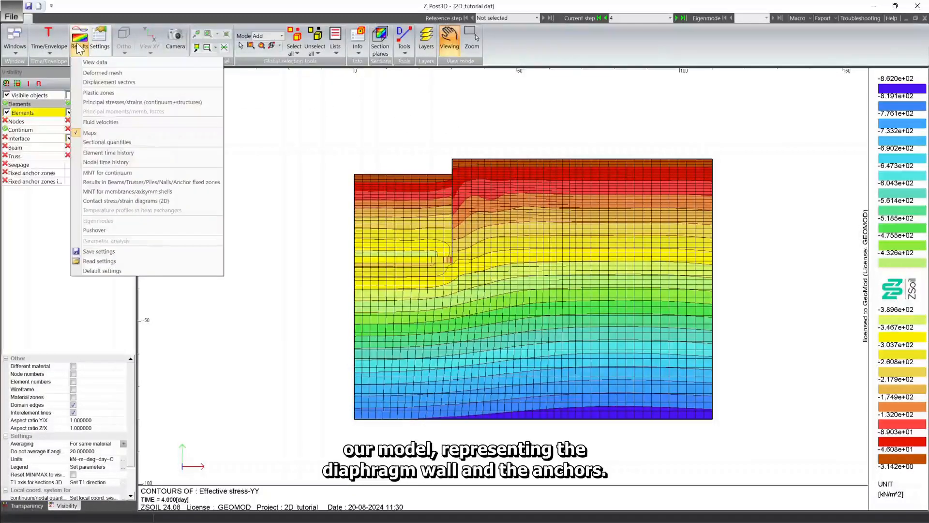
pyautogui.click(117, 184)
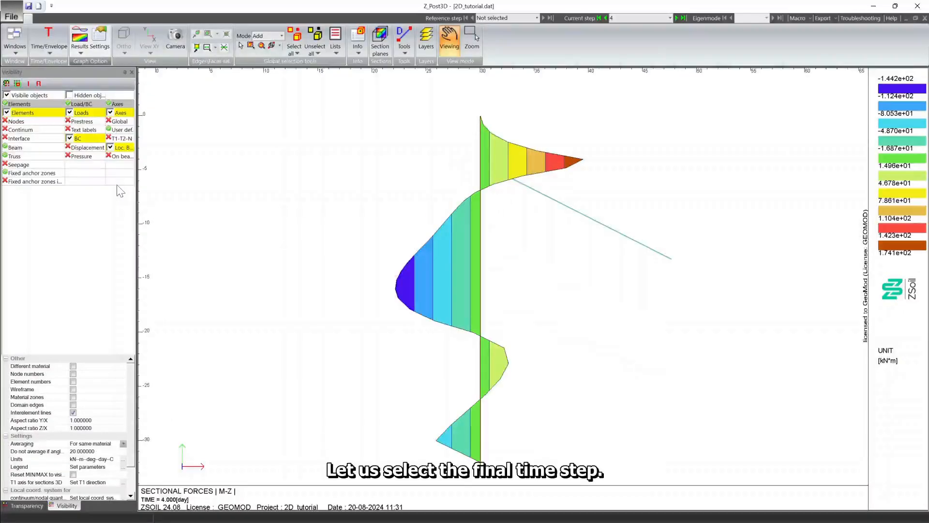
pyautogui.click(669, 18)
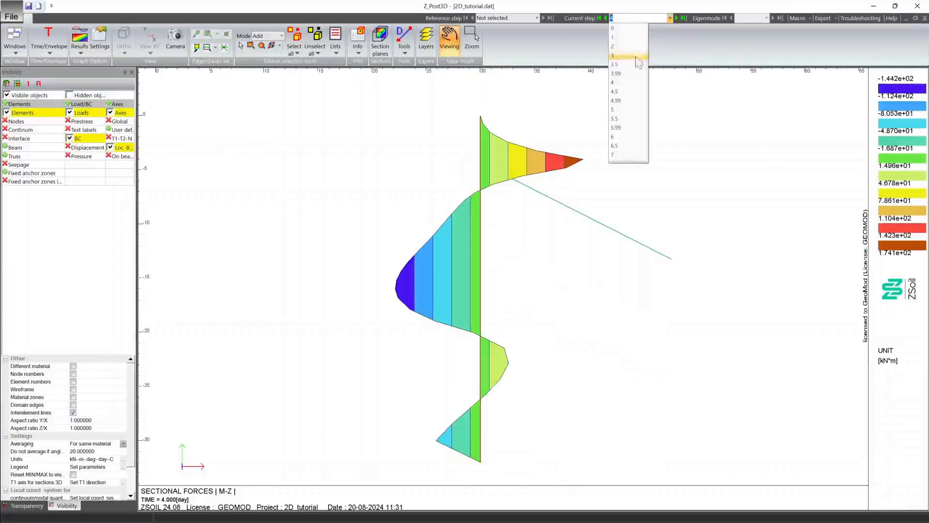
pyautogui.click(612, 156)
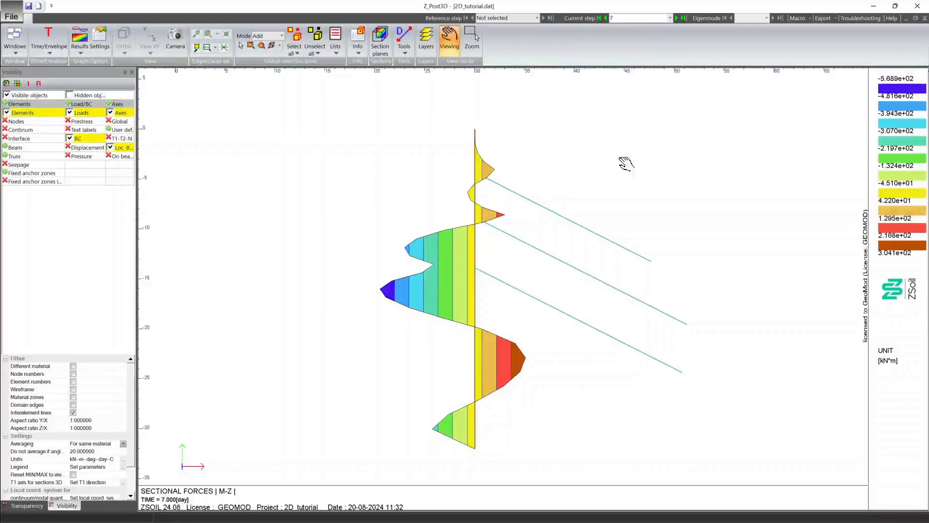
pyautogui.click(102, 48)
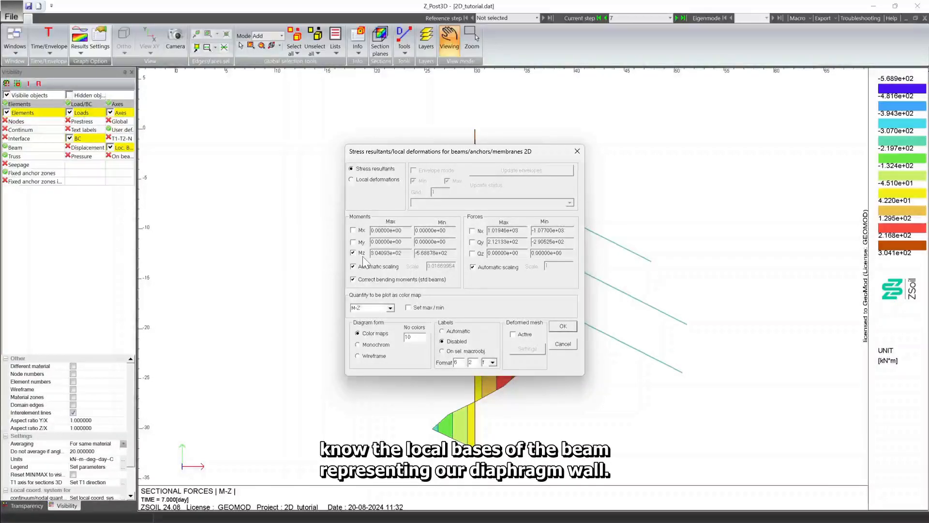
pyautogui.click(561, 344)
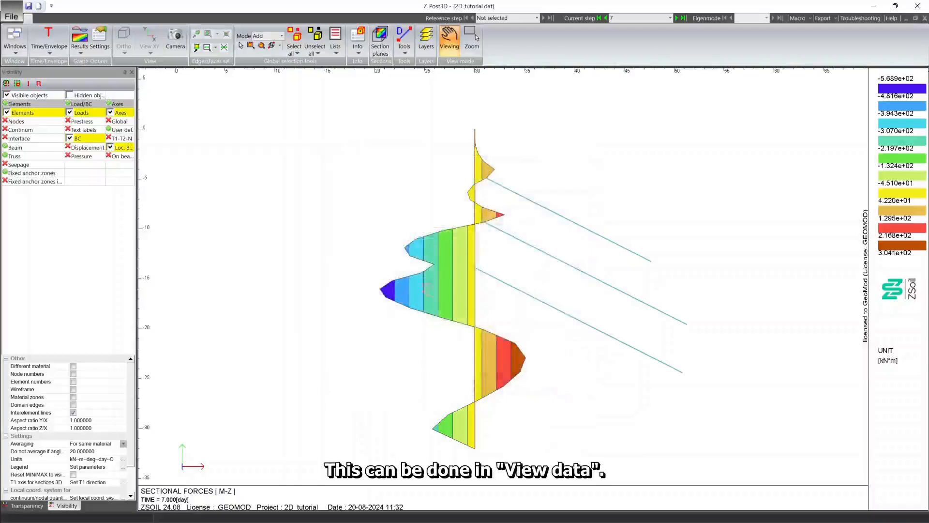
# - Switch the display to View data and hide all element types and nodes except the beams
pyautogui.click(78, 52)
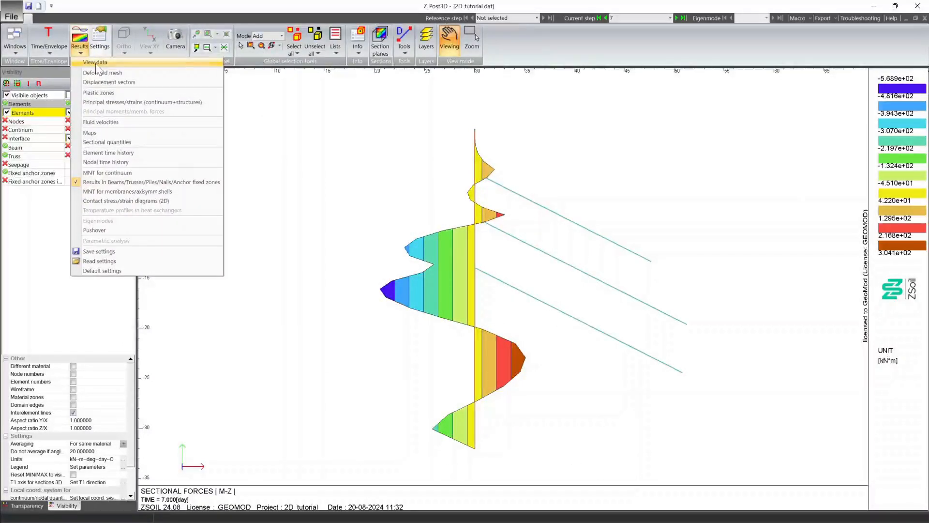
pyautogui.click(95, 63)
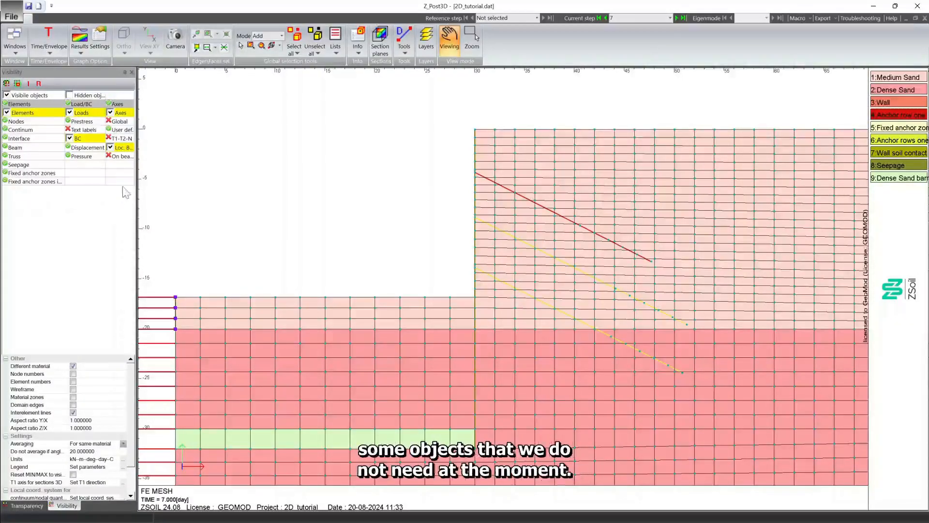
pyautogui.click(11, 121)
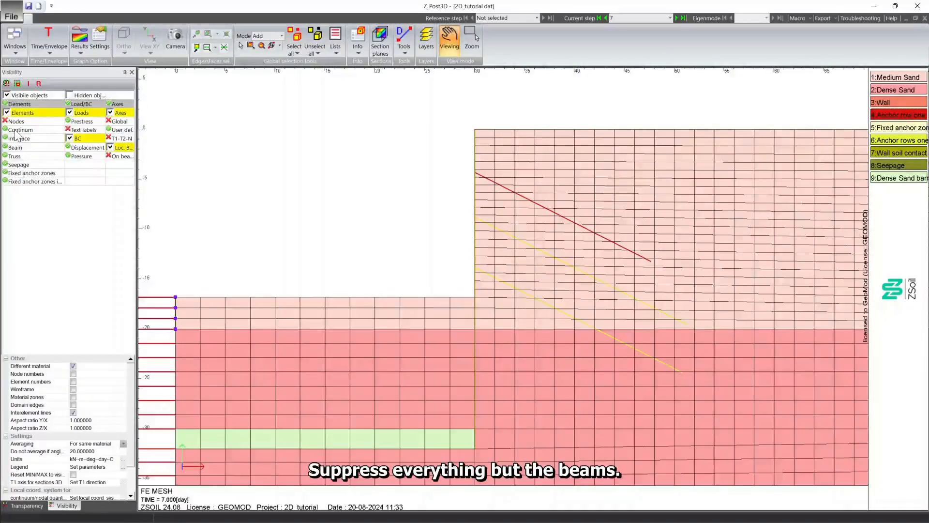
pyautogui.click(15, 129)
pyautogui.click(19, 139)
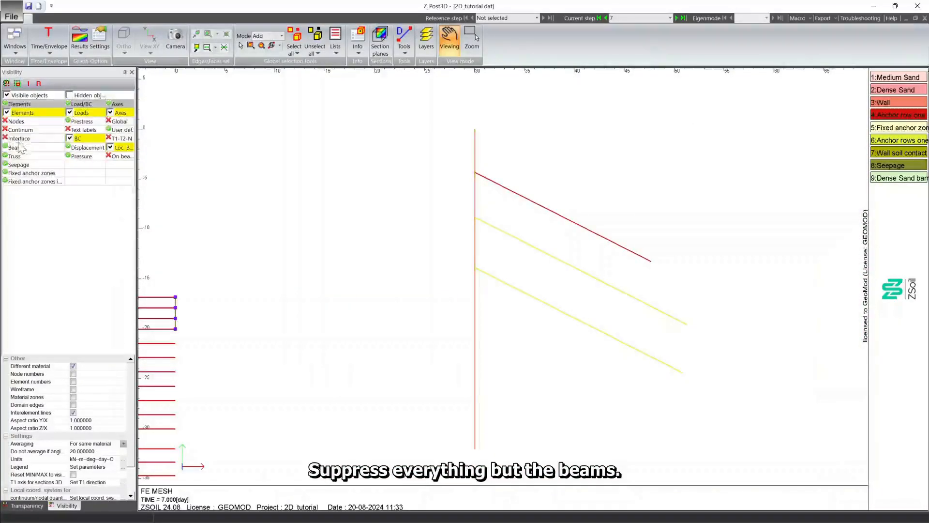
pyautogui.click(20, 156)
pyautogui.click(21, 165)
pyautogui.click(22, 172)
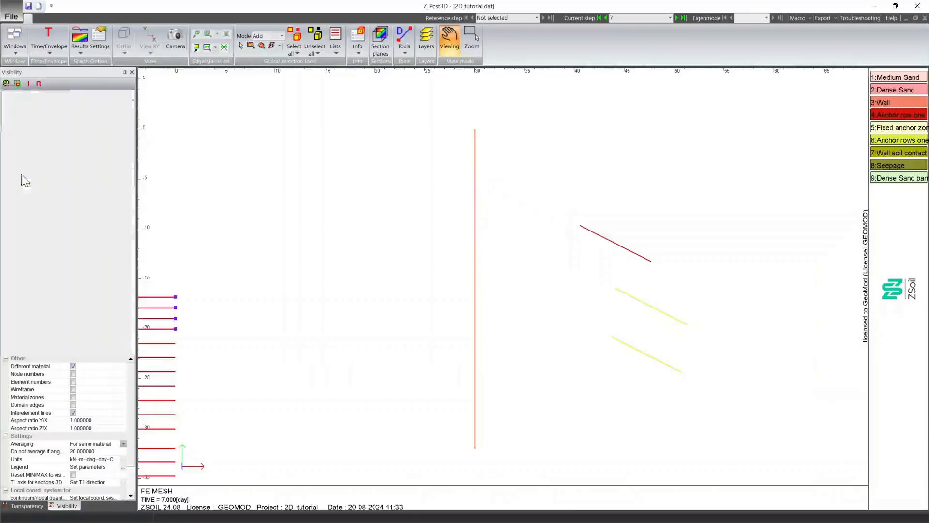
pyautogui.click(21, 181)
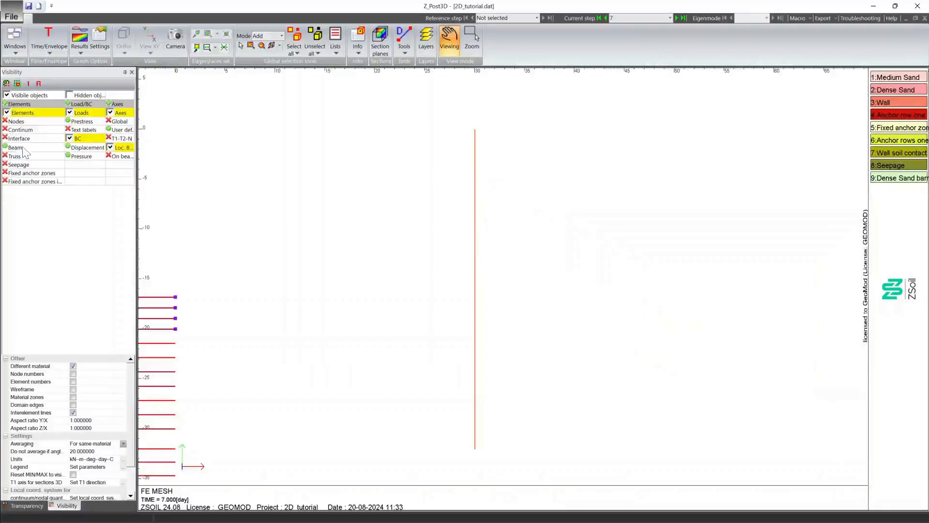
# - Show the local axes on the beams and examine their orientation closely along the diaphragm wall
pyautogui.click(125, 156)
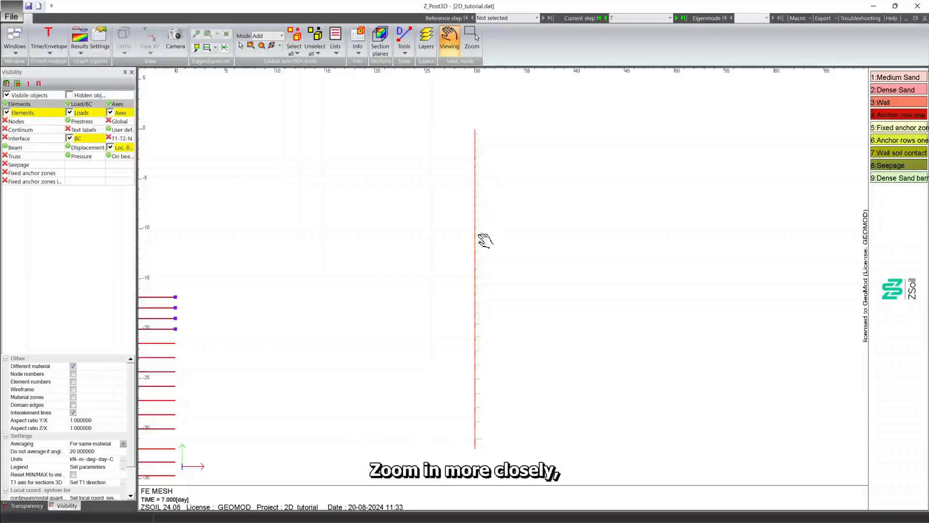
pyautogui.scroll(5, 481, 286)
pyautogui.scroll(4, 378, 275)
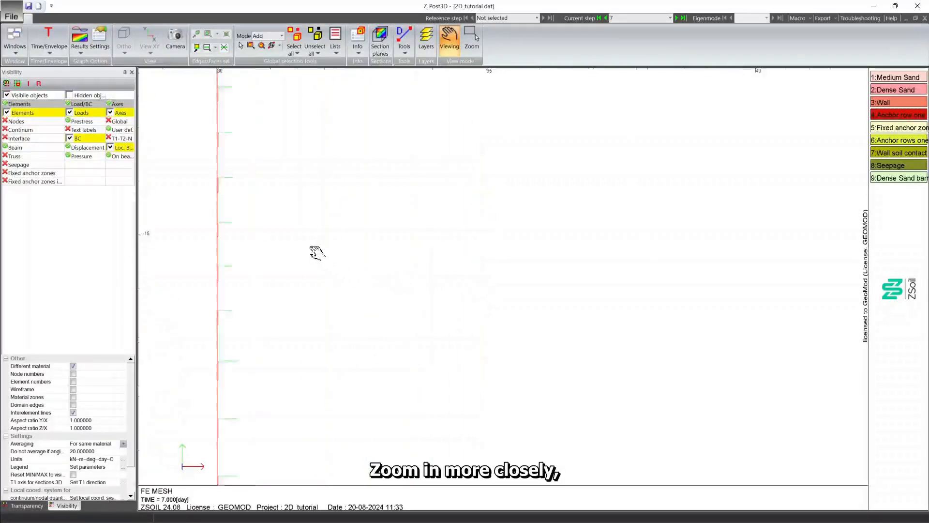
pyautogui.moveTo(266, 270); pyautogui.dragTo(397, 289)
pyautogui.scroll(6, 396, 289)
pyautogui.moveTo(252, 224); pyautogui.dragTo(367, 260)
pyautogui.scroll(6, 267, 244)
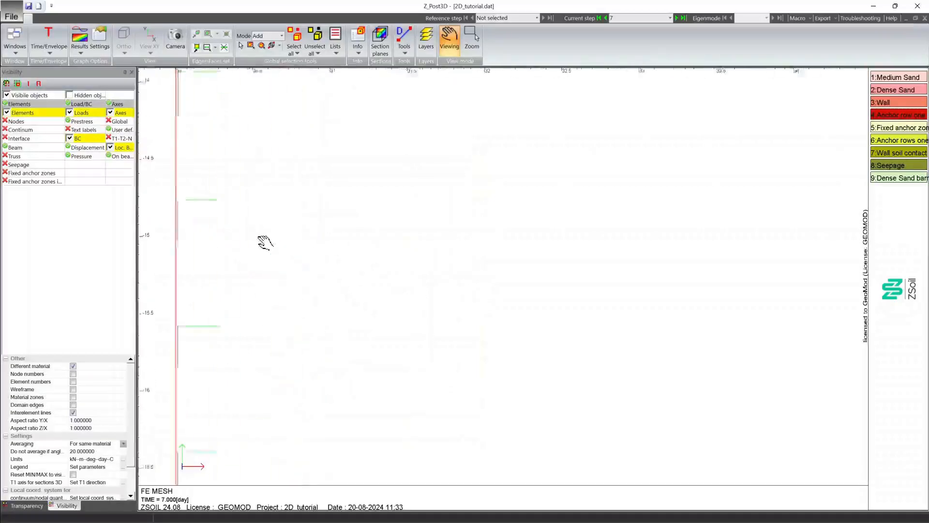
pyautogui.moveTo(260, 224); pyautogui.dragTo(364, 232)
pyautogui.moveTo(270, 207); pyautogui.dragTo(381, 234)
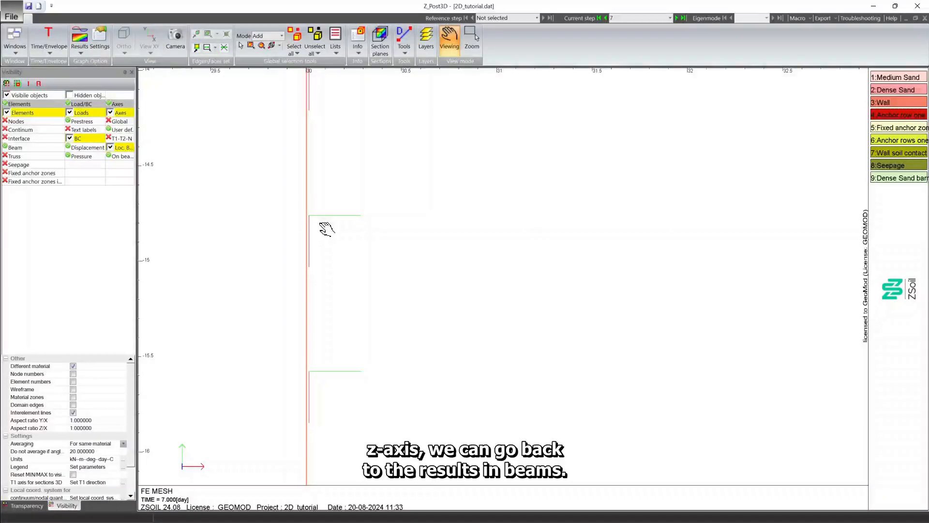
# - Return to the results in beams and anchors for the whole wall, keeping Mz as the displayed stress resultant
pyautogui.click(83, 56)
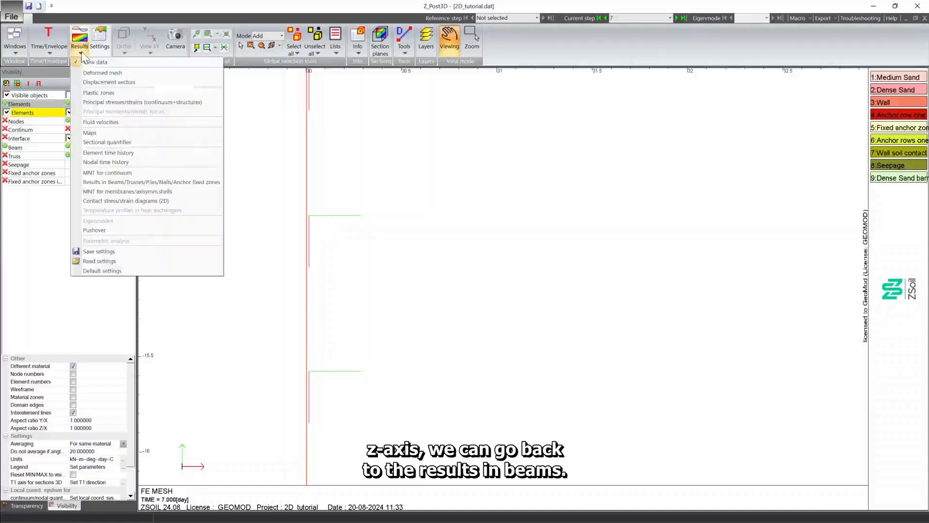
pyautogui.click(112, 188)
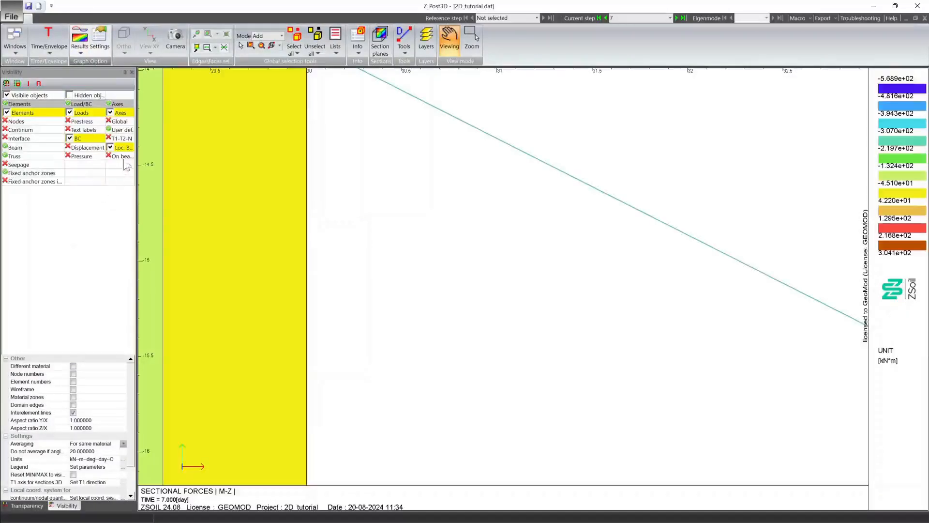
pyautogui.scroll(-5, 373, 251)
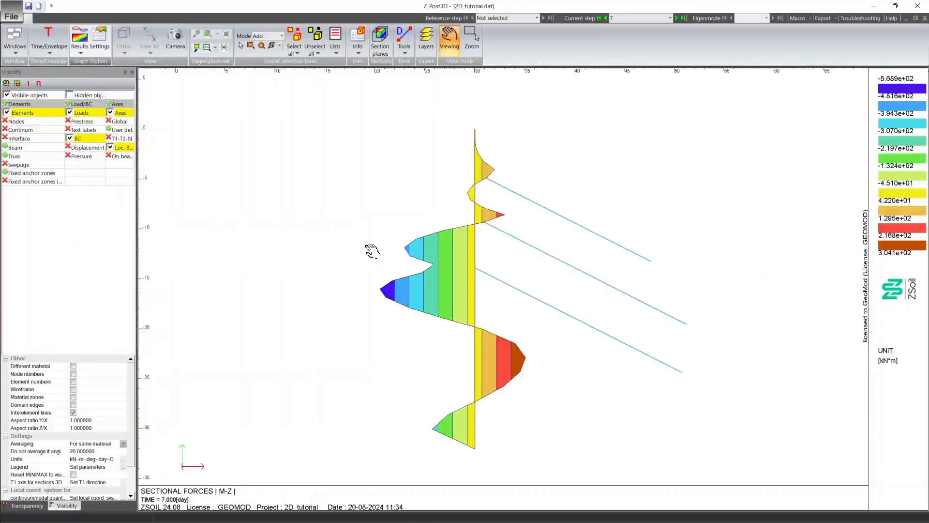
pyautogui.click(103, 48)
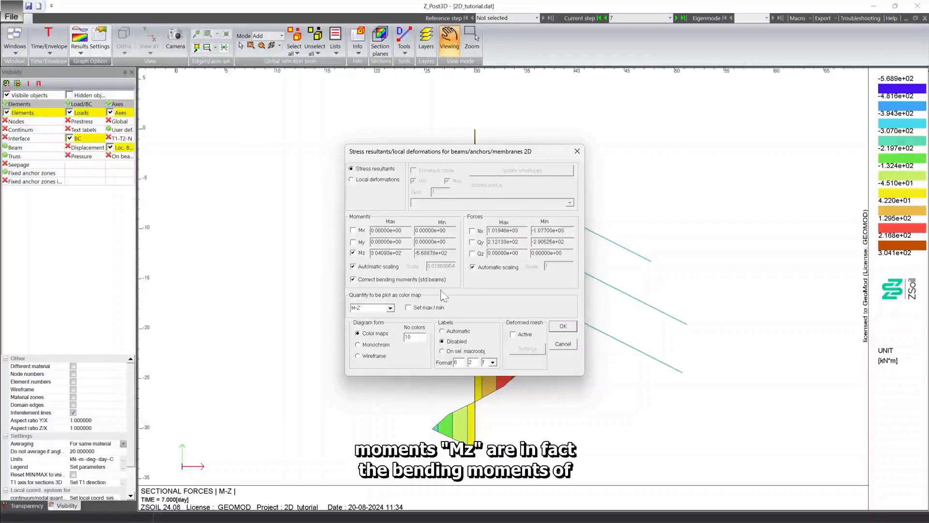
pyautogui.click(563, 326)
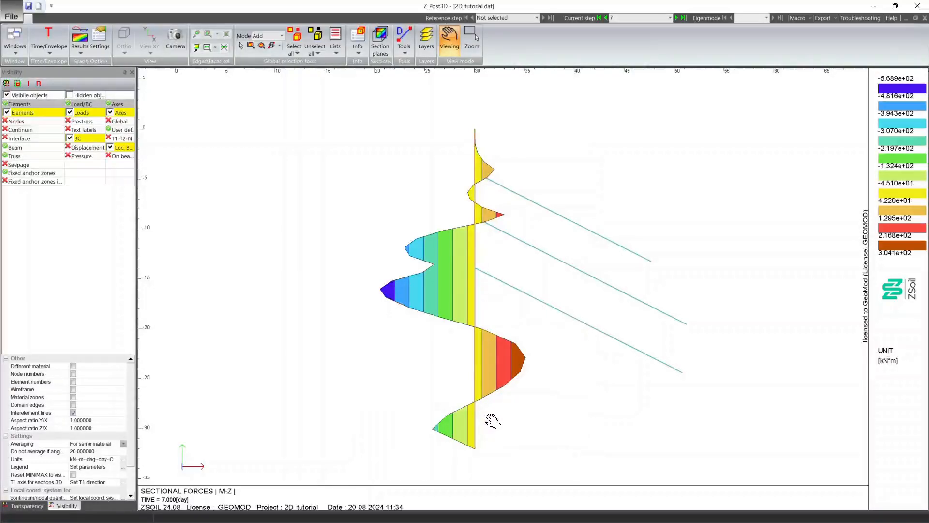
# - Review the Mz bending moment diagrams of the wall by stepping back to time 5.5 and forward again to time 7
pyautogui.press('Left')
pyautogui.press('Left')
pyautogui.press('Left')
pyautogui.press('Left')
pyautogui.press('Left')
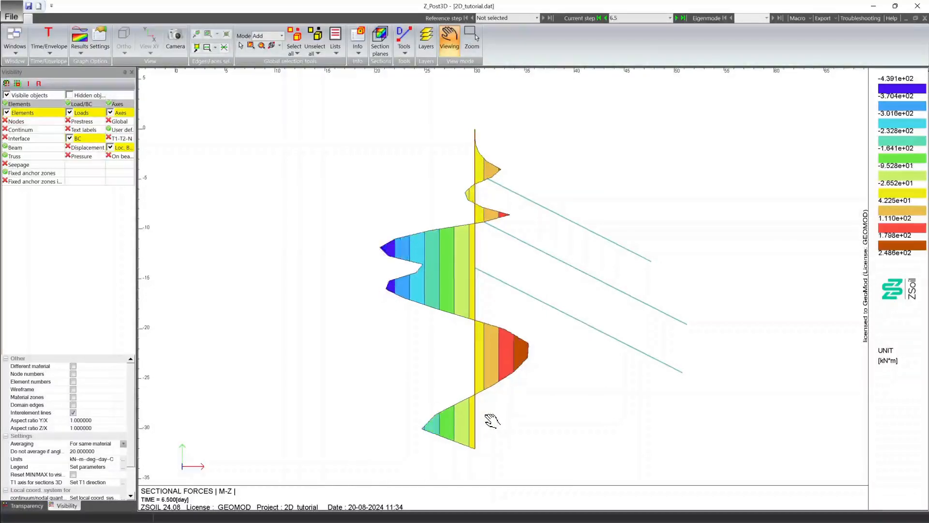
pyautogui.press('Left')
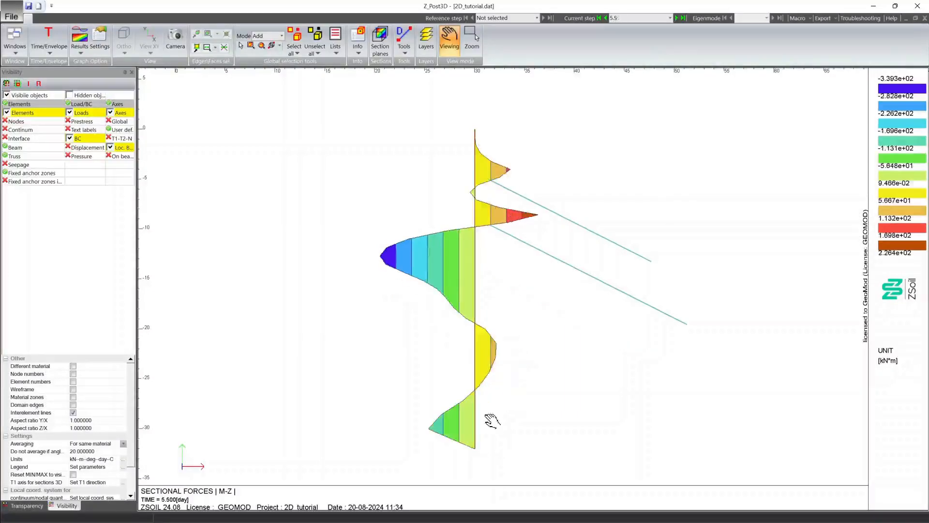
pyautogui.press('Right')
pyautogui.press('Right')
pyautogui.press('Right')
pyautogui.press('Right')
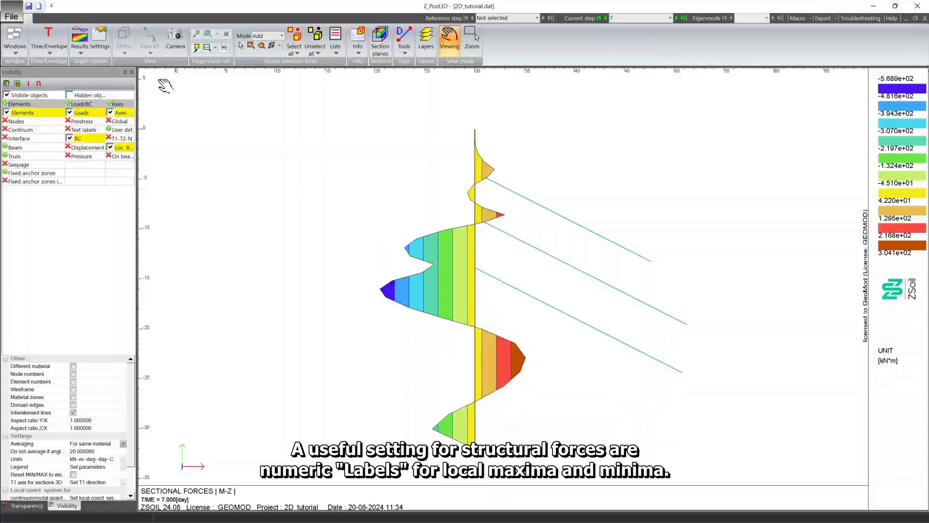
# - Turn on automatic numeric labels for the bending moment diagram in the stress resultant settings
pyautogui.click(100, 37)
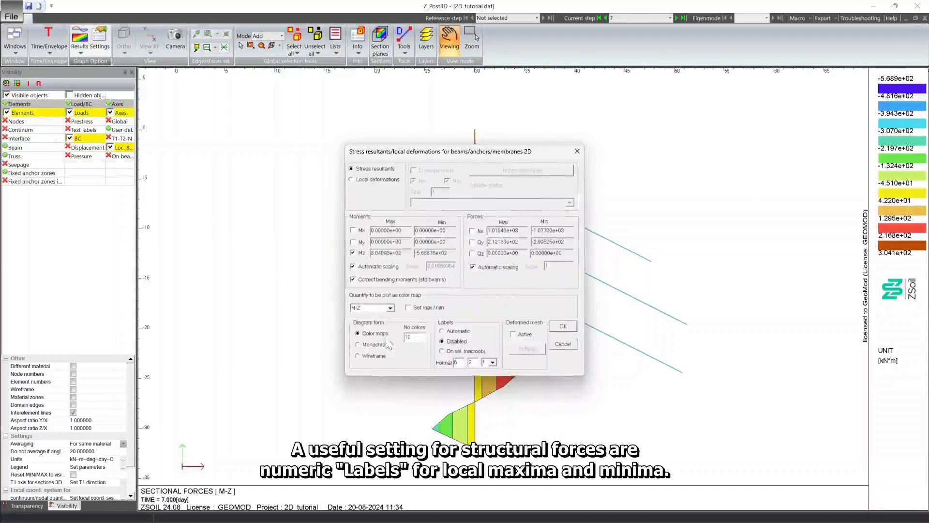
pyautogui.click(441, 331)
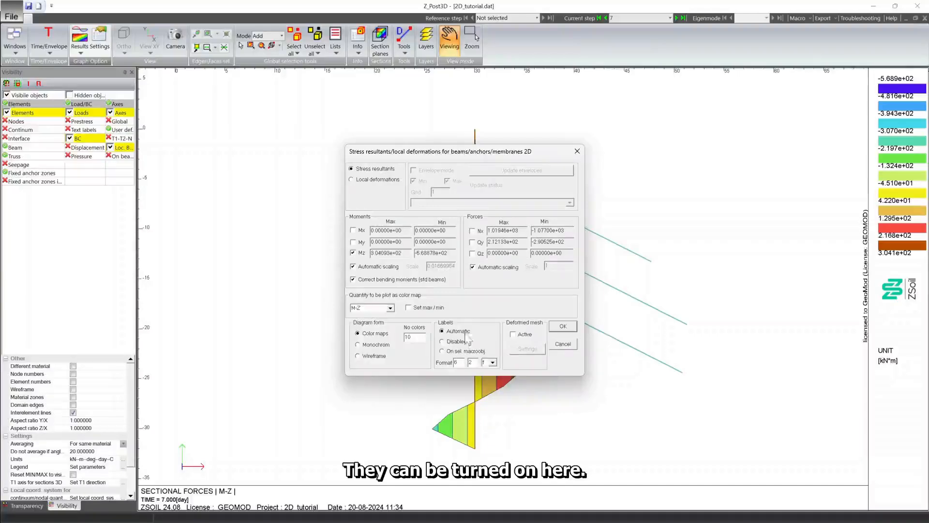
pyautogui.click(562, 326)
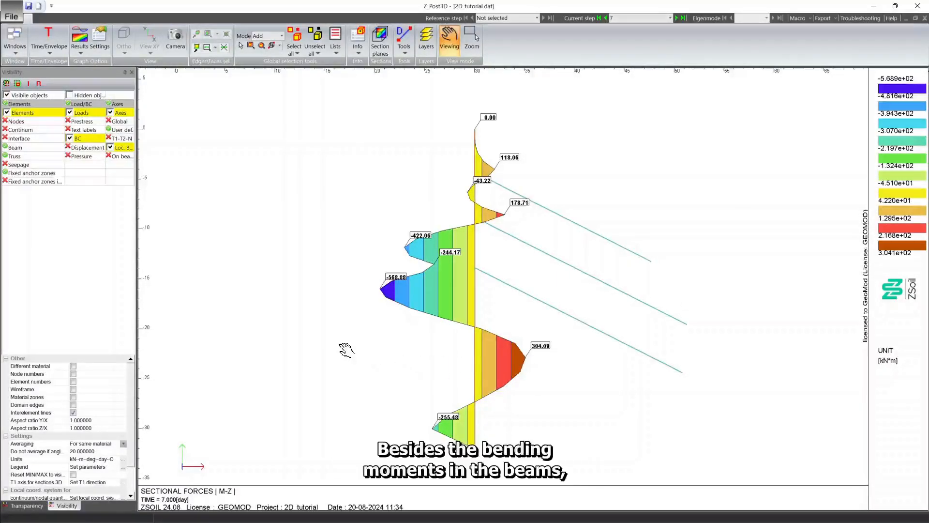
# - Plot the axial force N-X instead of Mz for the beams and anchors, and reduce the diagram scale
pyautogui.click(99, 41)
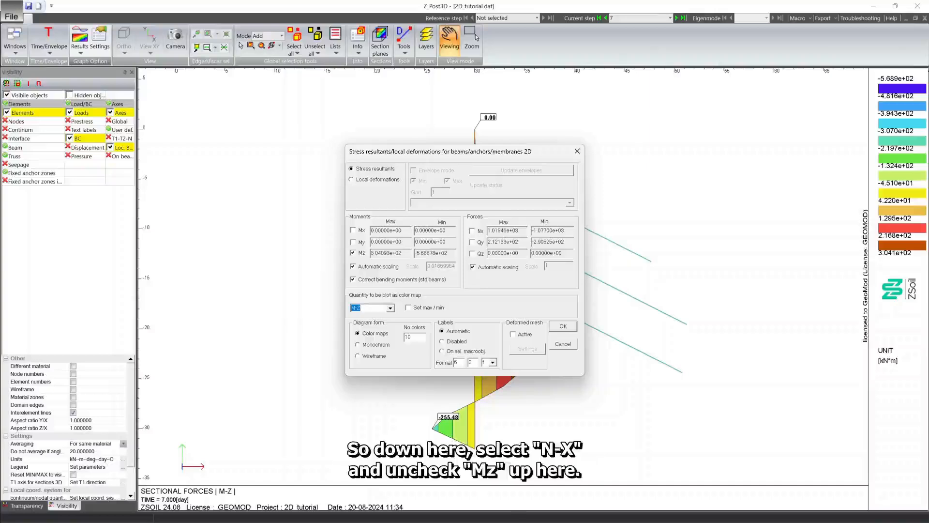
pyautogui.click(390, 307)
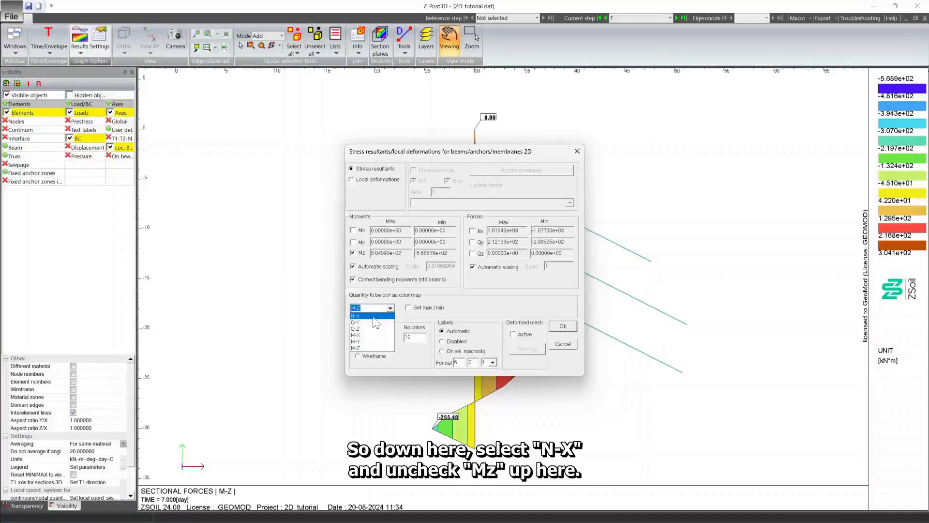
pyautogui.click(373, 316)
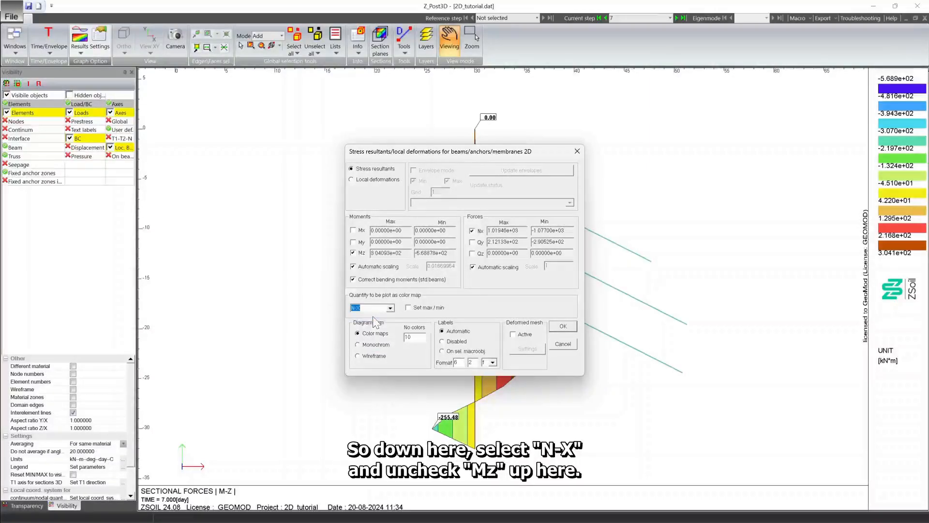
pyautogui.click(354, 253)
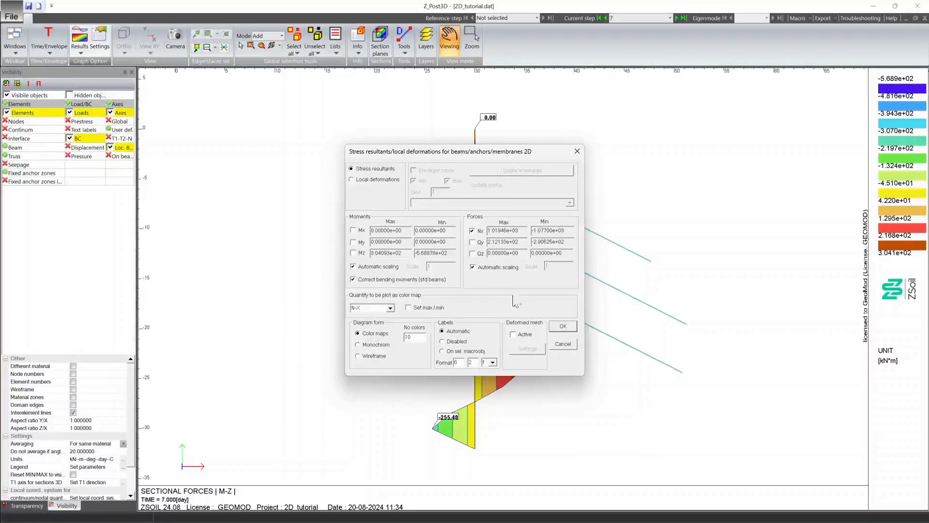
pyautogui.click(563, 327)
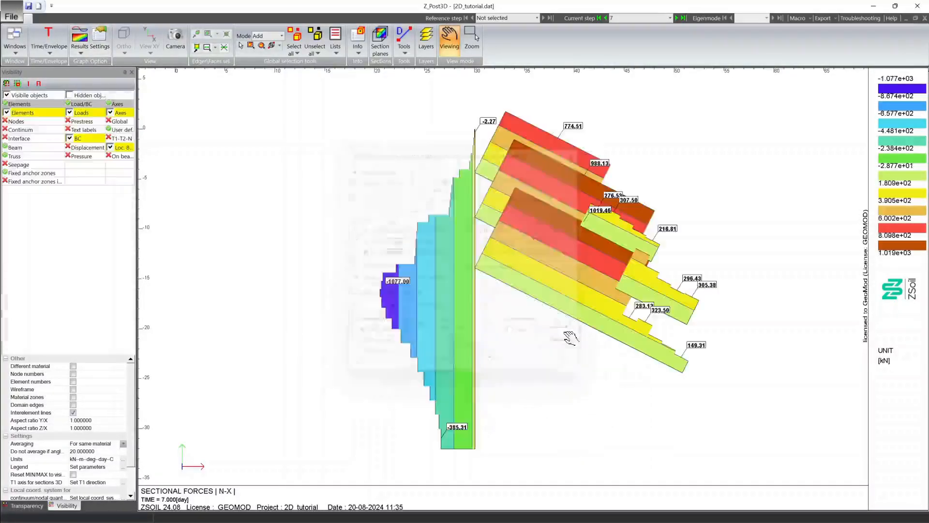
pyautogui.press('pagedown')
pyautogui.press('pagedown')
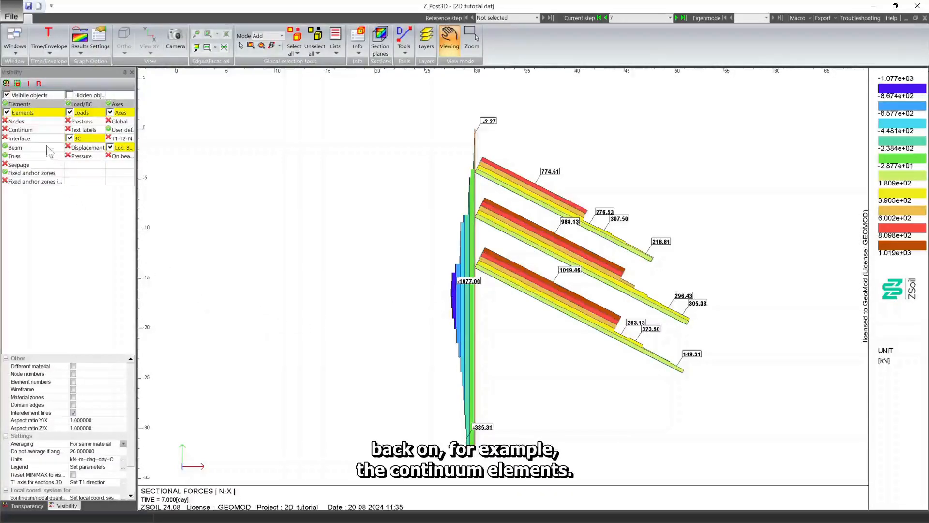
# - Show the whole model's continuum elements around the structure with domain edges and different material colours on, and interelement lines off
pyautogui.click(21, 130)
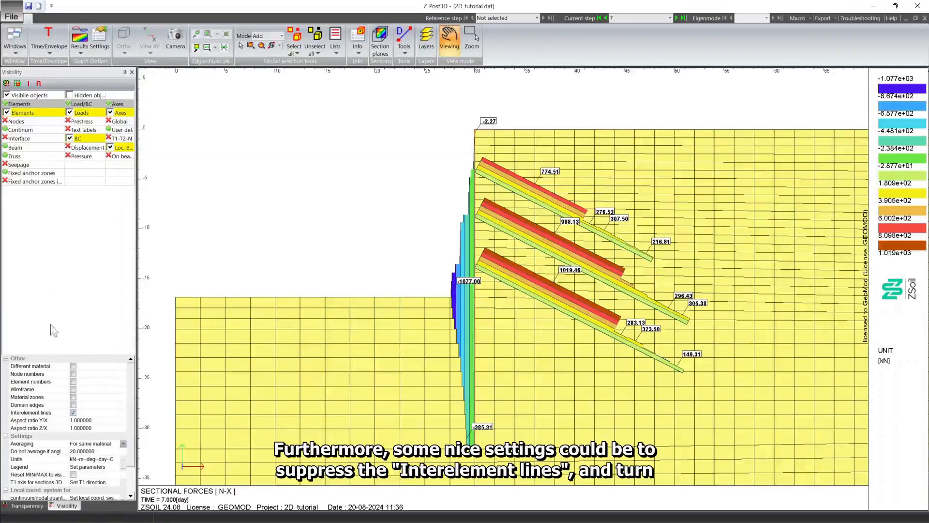
pyautogui.click(73, 413)
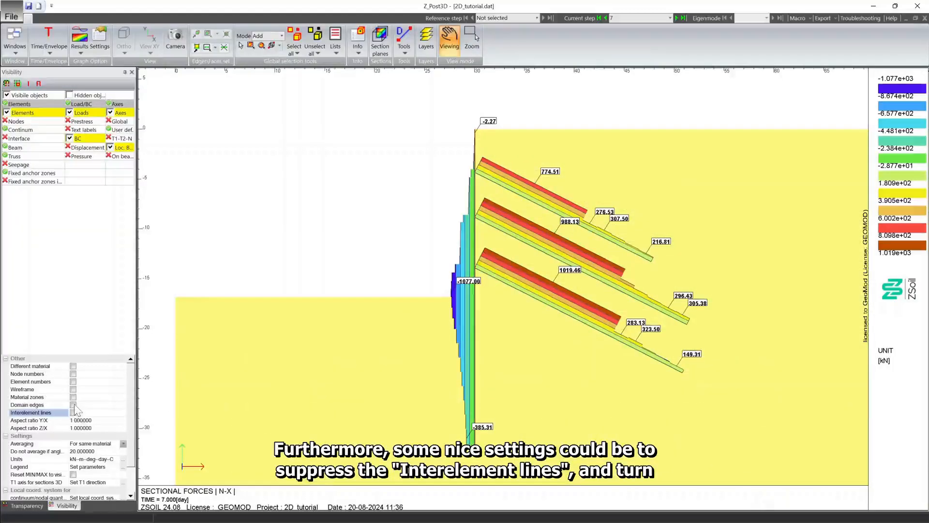
pyautogui.click(73, 404)
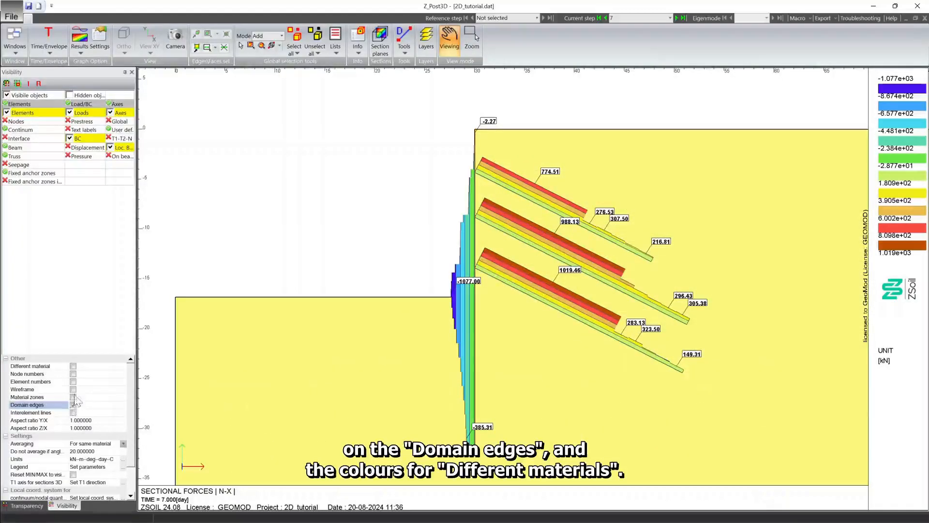
pyautogui.click(73, 366)
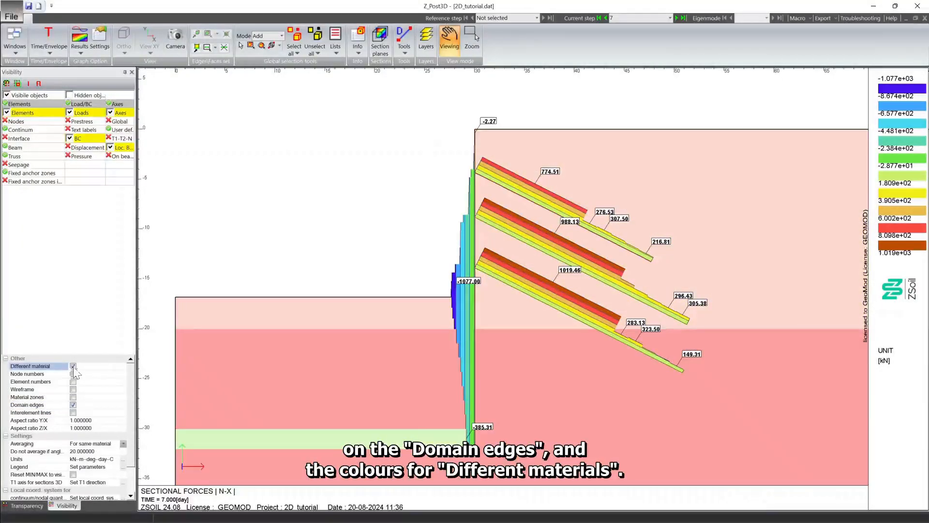
pyautogui.doubleClick(259, 210)
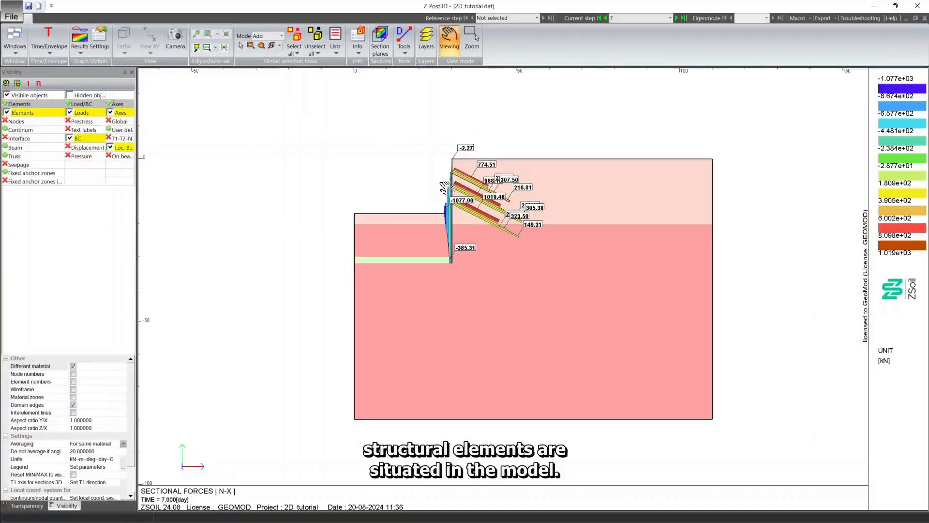